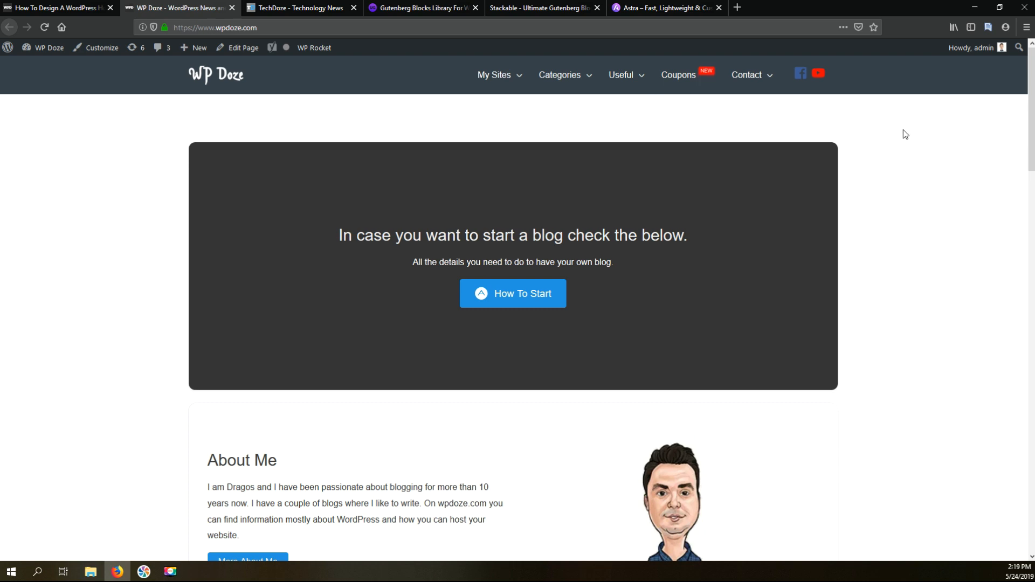
Examine the blog-start banner heading the WP Doze homepage and dismiss the newsletter signup popup
scroll(423, 104, down, 2)
scroll(424, 104, up, 2)
scroll(415, 103, down, 2)
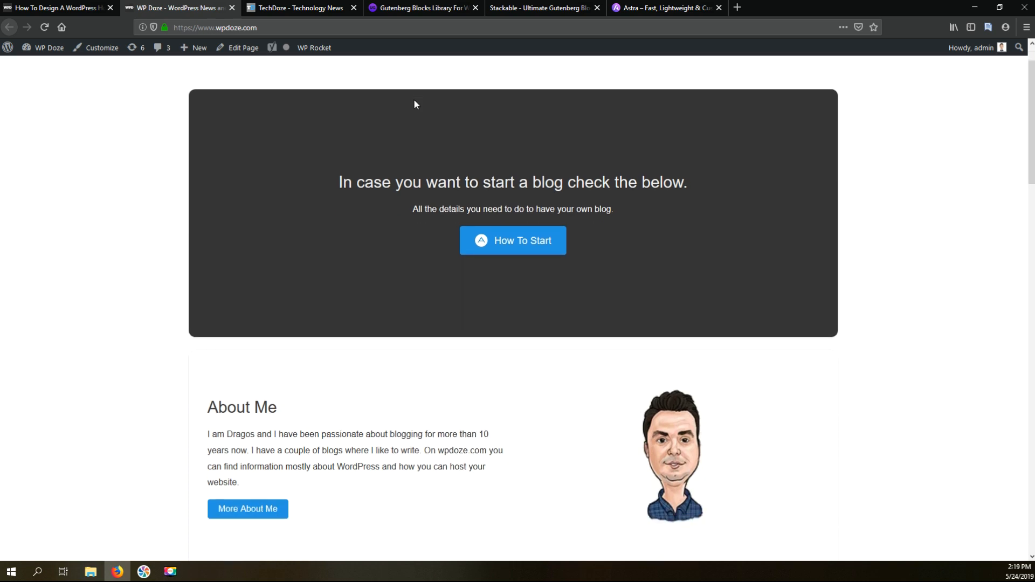
scroll(416, 103, up, 2)
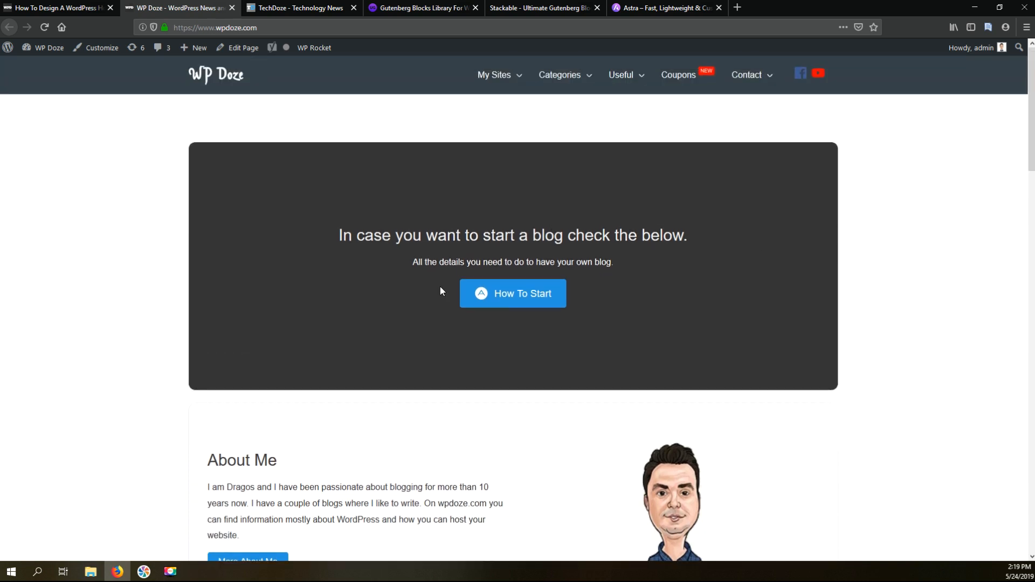
scroll(518, 202, down, 2)
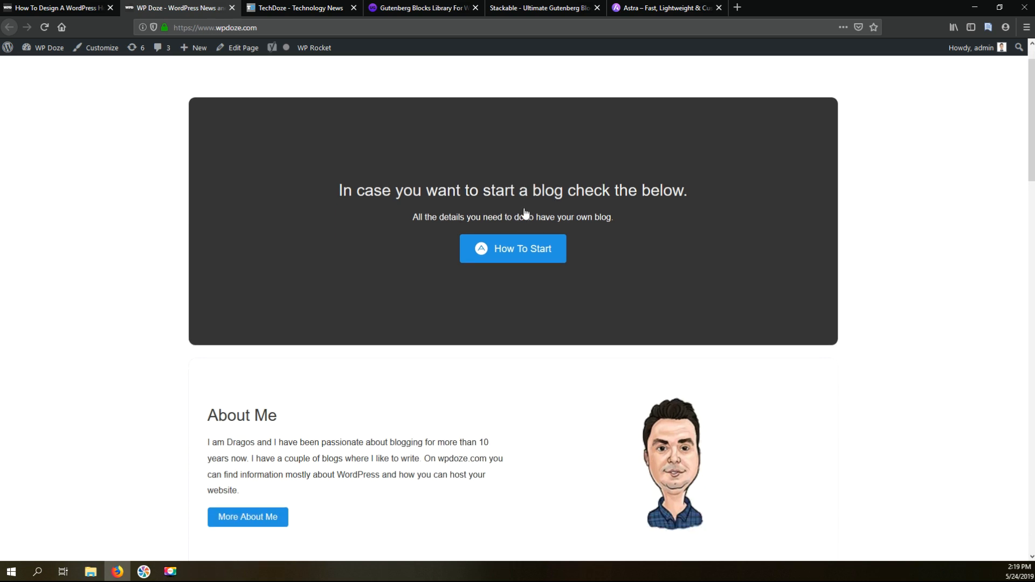
click(510, 193)
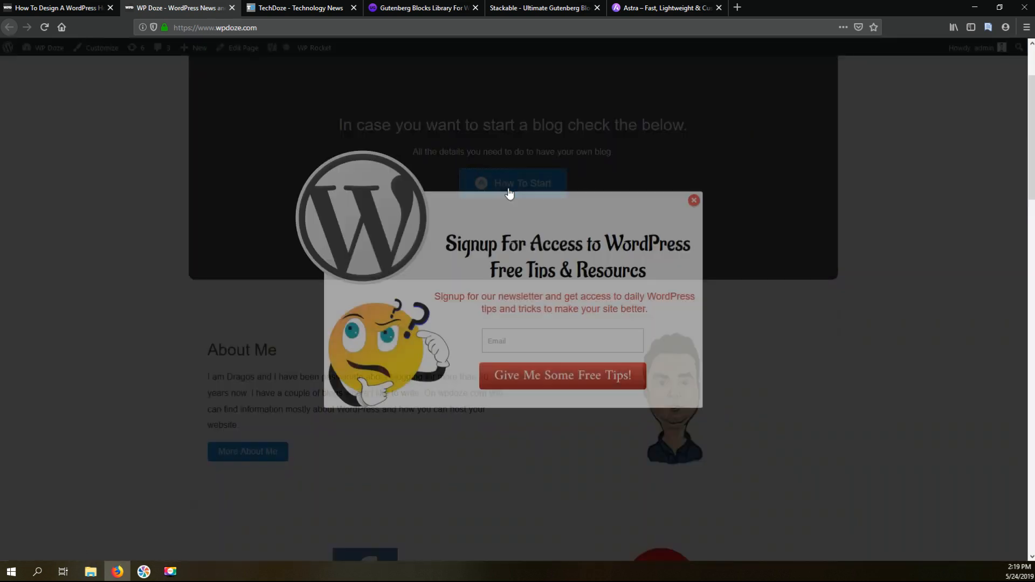
click(694, 201)
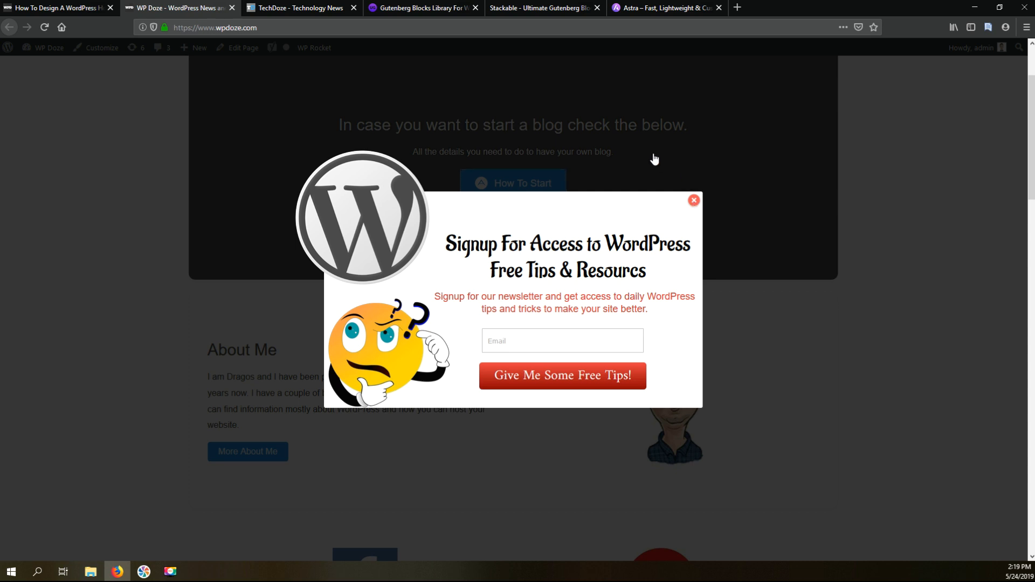
Examine the WP Doze homepage sections from About Me and social links through Latest Posts, Tutorials and WooCommerce Articles to the coupons
scroll(529, 188, down, 1)
scroll(526, 145, down, 1)
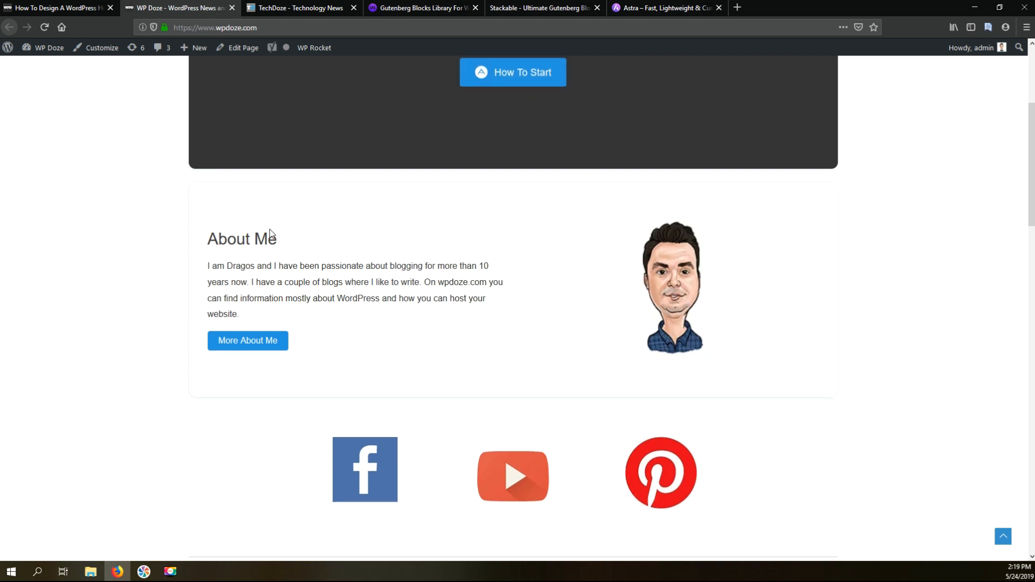
scroll(291, 211, down, 4)
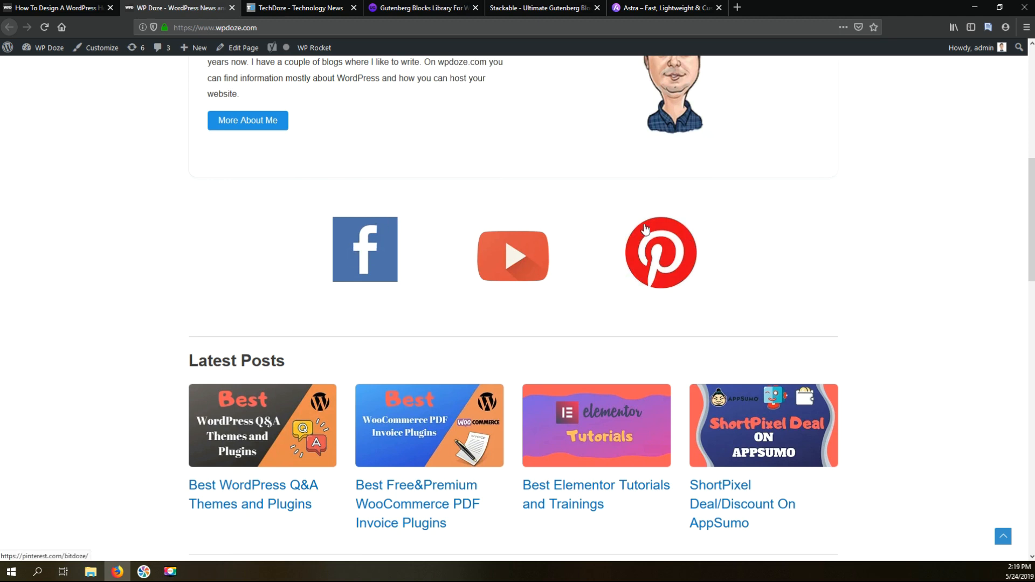
scroll(646, 229, down, 3)
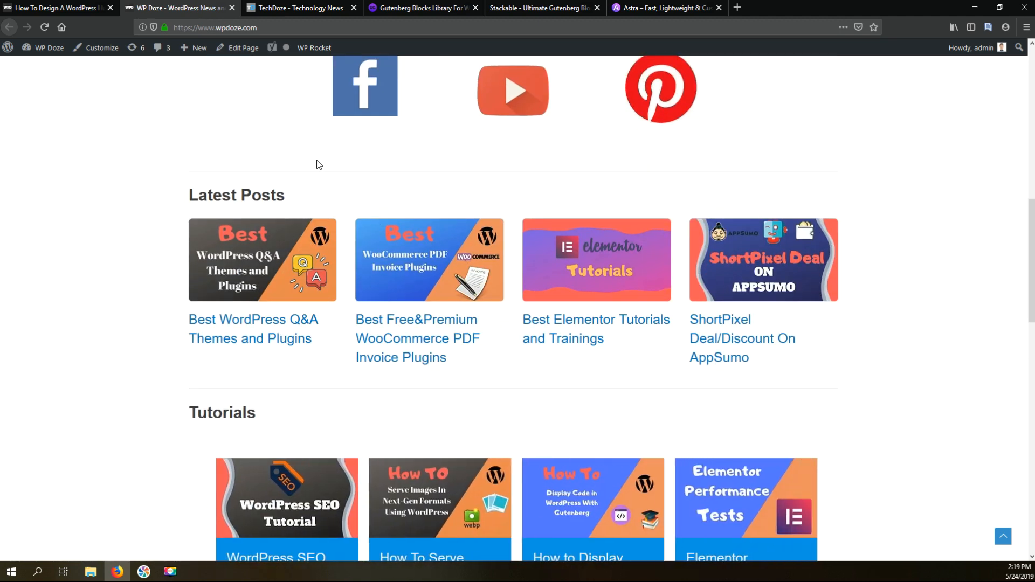
scroll(391, 226, down, 4)
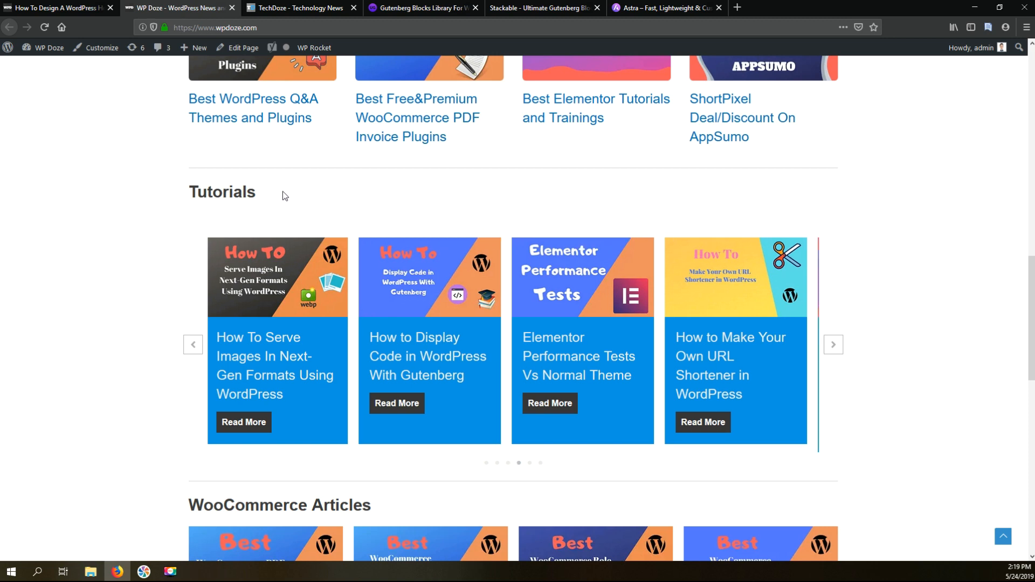
scroll(371, 232, down, 1)
scroll(374, 233, down, 2)
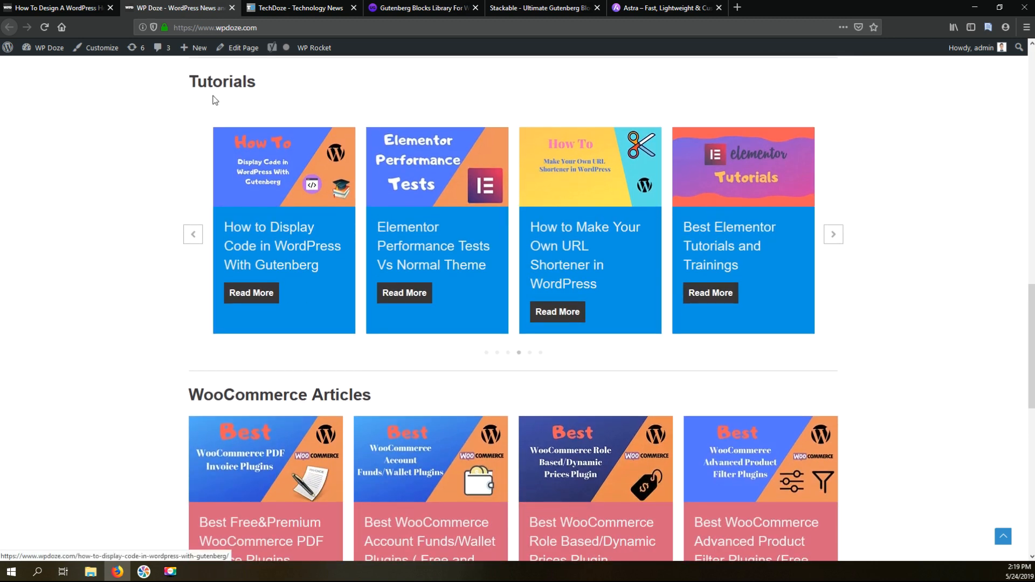
scroll(342, 121, down, 1)
scroll(341, 119, down, 2)
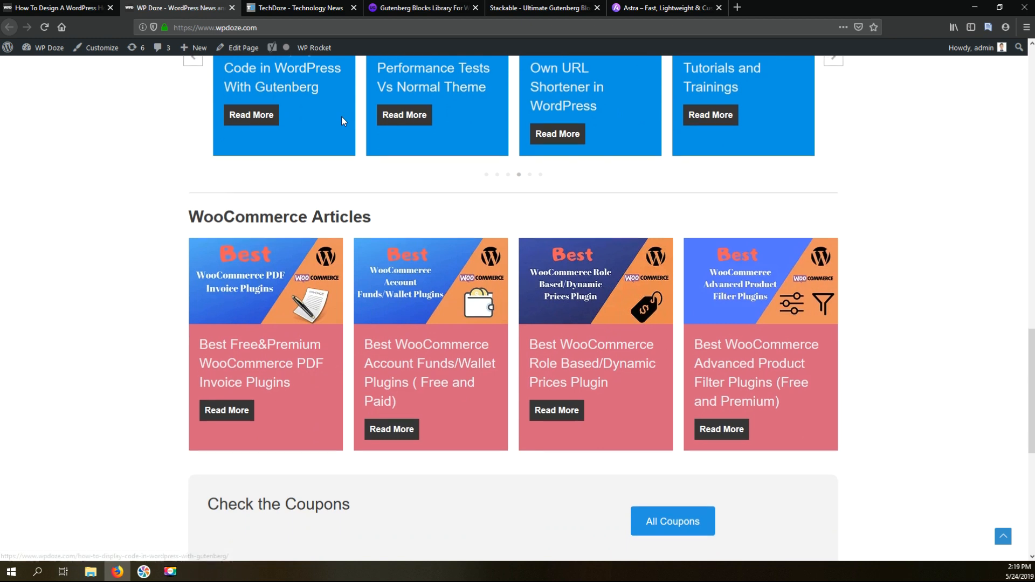
scroll(342, 116, down, 1)
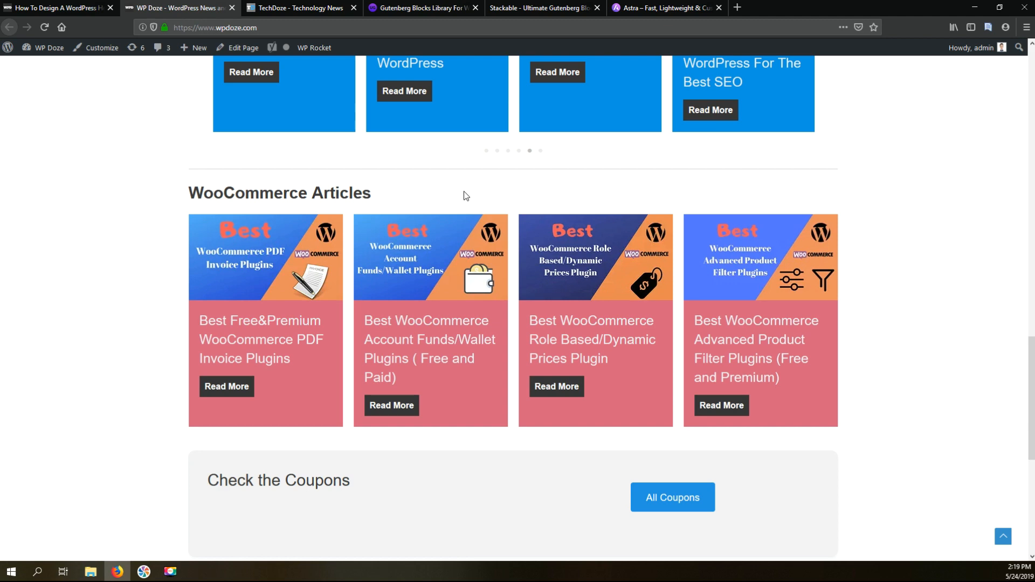
scroll(467, 195, down, 2)
scroll(463, 192, down, 3)
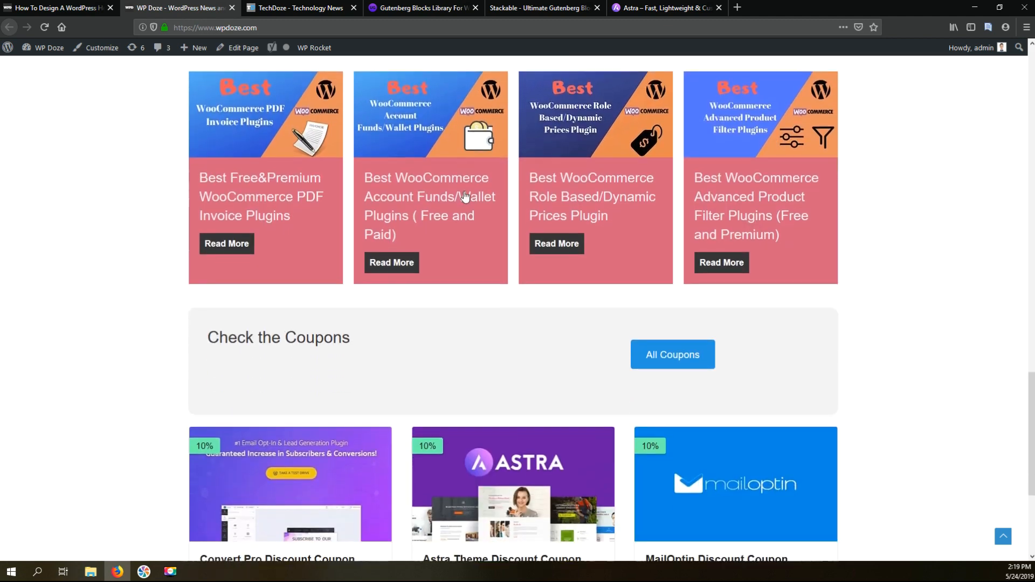
scroll(463, 195, down, 2)
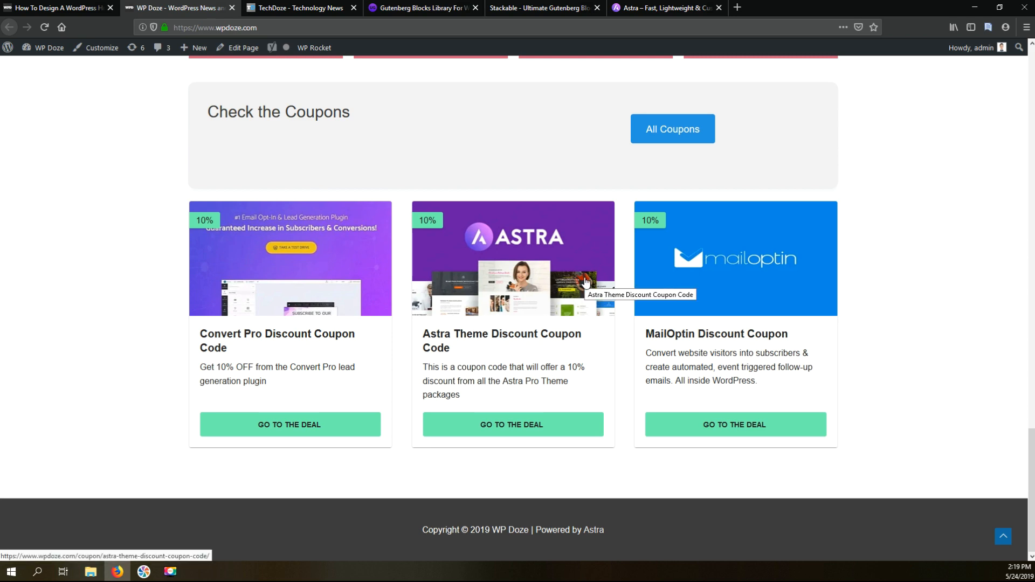
scroll(586, 280, up, 6)
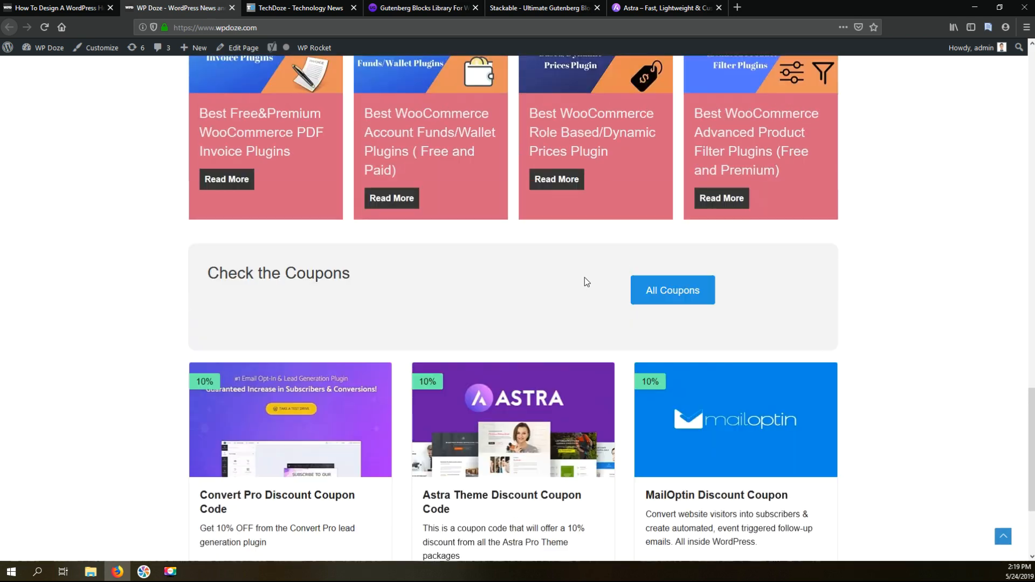
scroll(585, 277, up, 9)
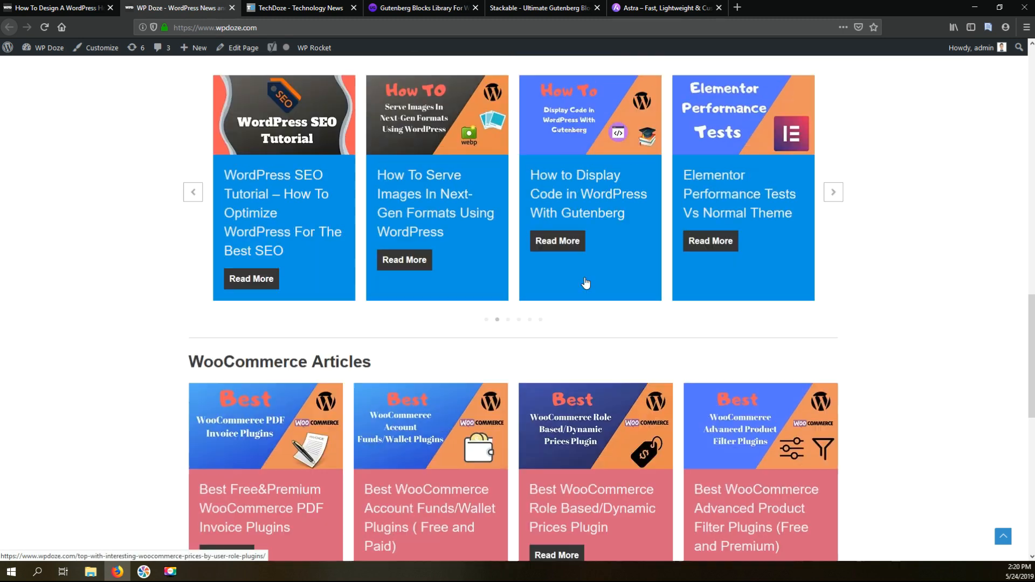
scroll(587, 281, up, 13)
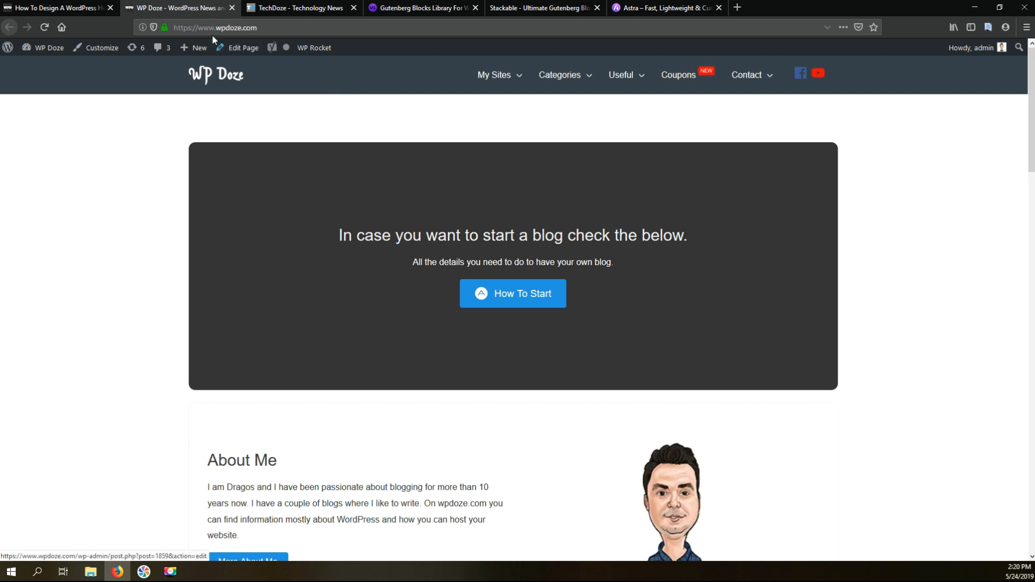
Bring up the TechDoze homepage and examine its Latest Posts, Best Of The Best, Tech Courses and Tutorials sections
click(286, 7)
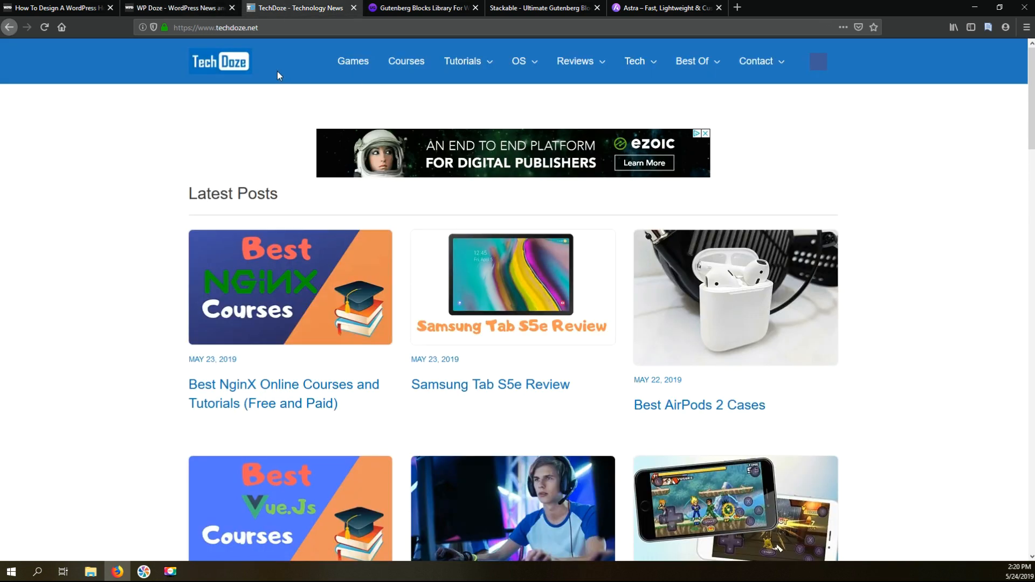
scroll(277, 71, down, 1)
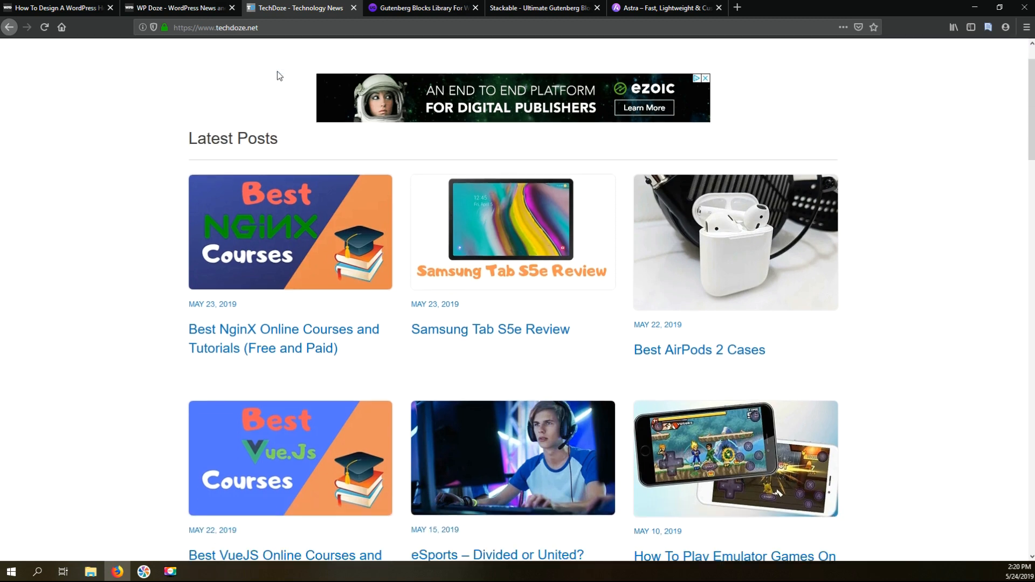
scroll(279, 76, down, 2)
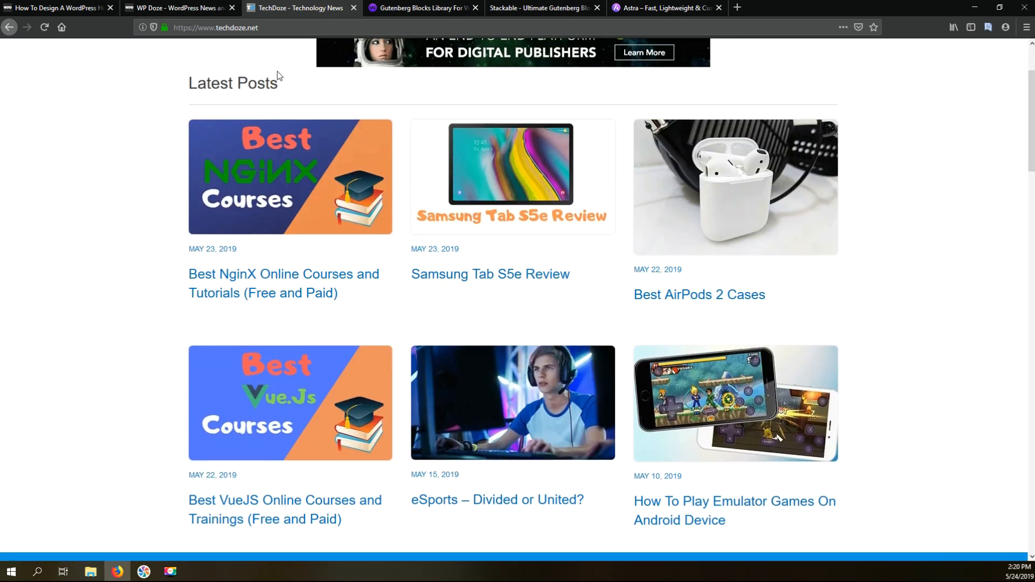
scroll(279, 76, down, 2)
scroll(618, 187, down, 6)
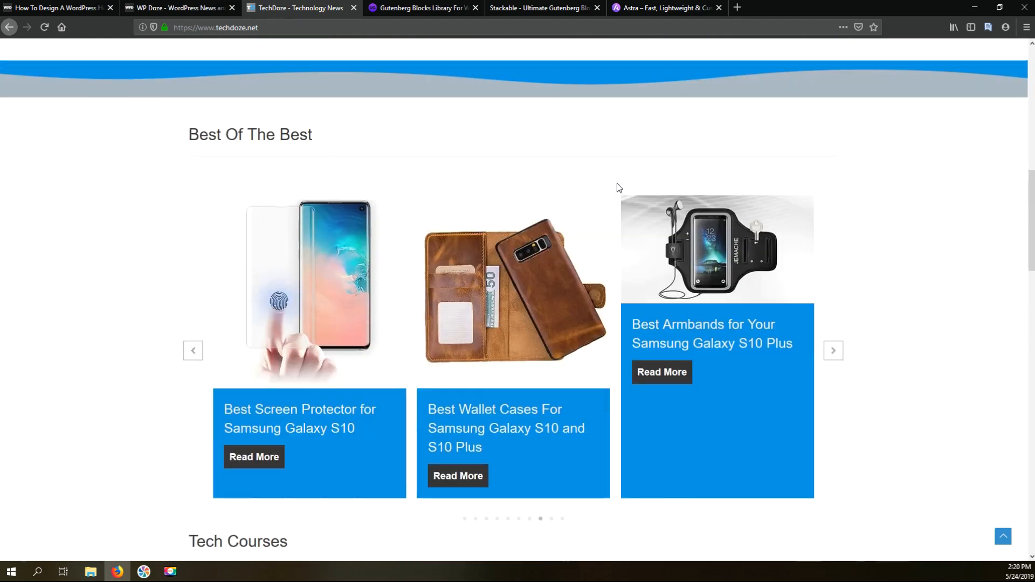
scroll(617, 183, down, 6)
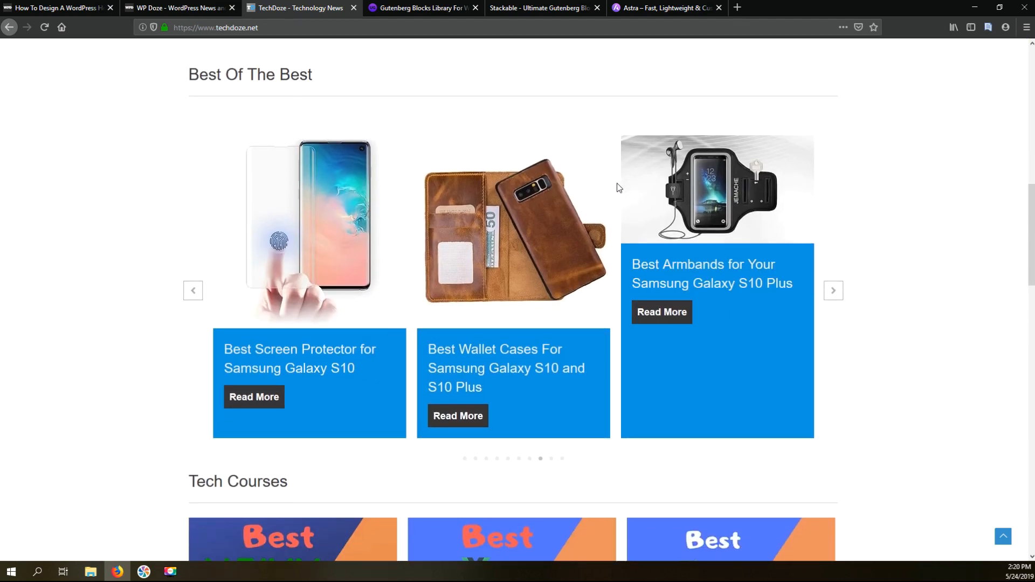
scroll(617, 184, down, 10)
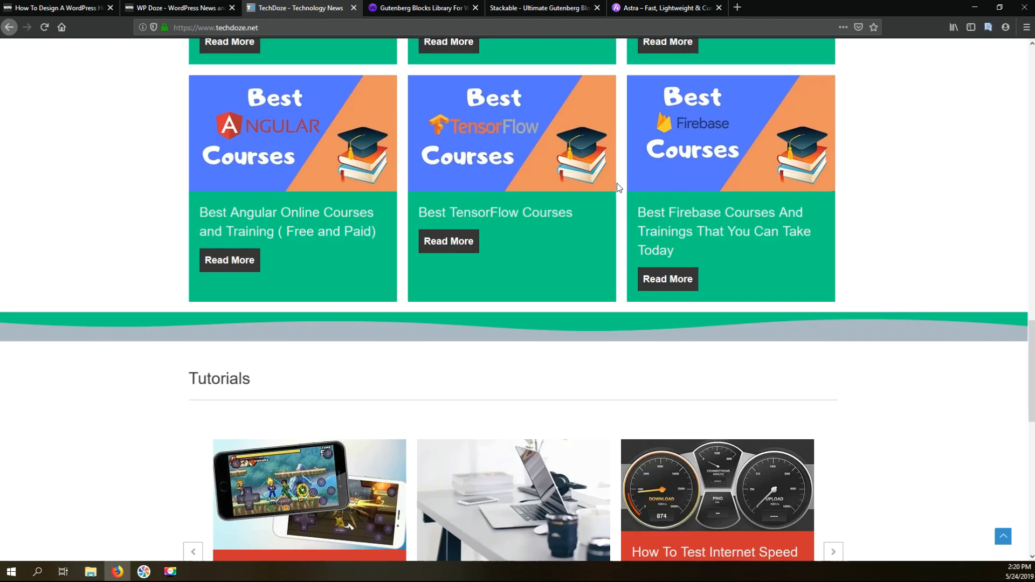
scroll(617, 182, up, 12)
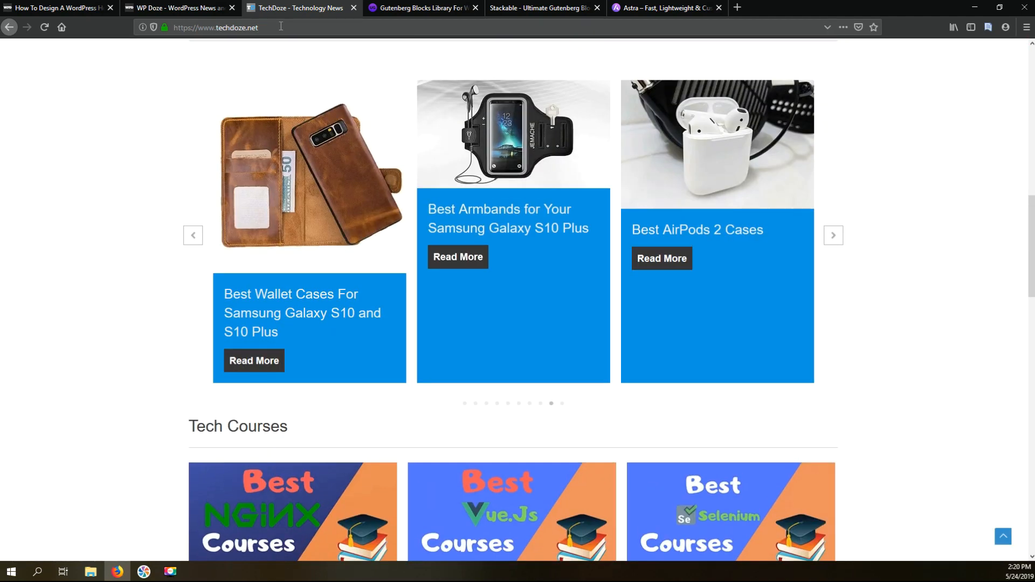
click(305, 26)
click(306, 26)
text(/)
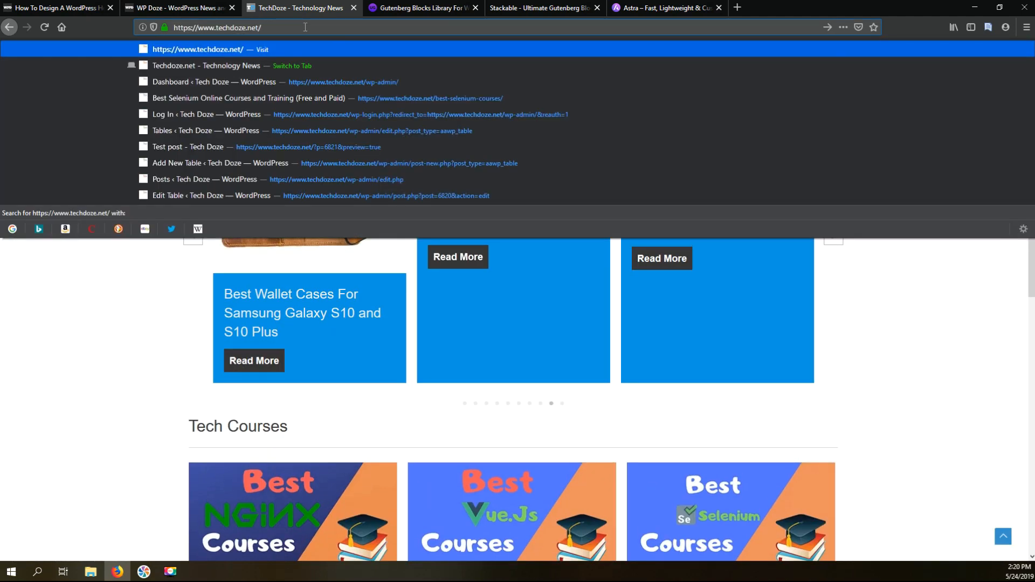
text(bogl/)
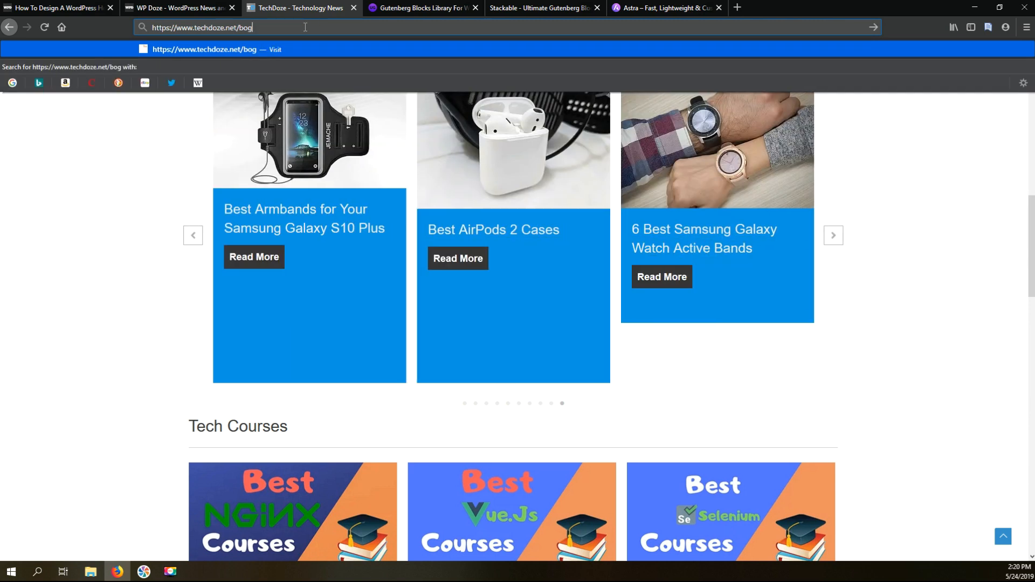
key(Return)
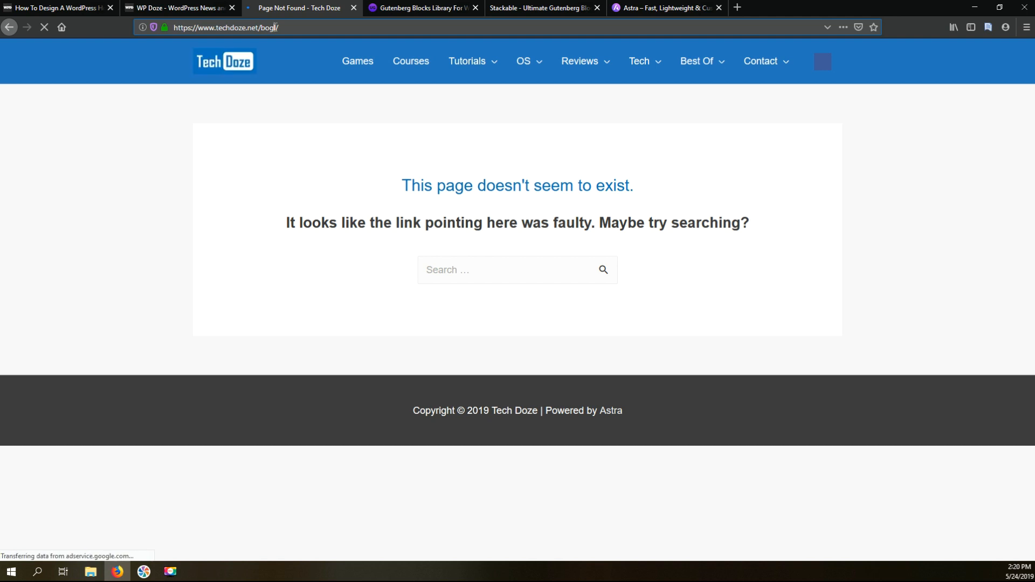
click(275, 27)
click(275, 26)
drag(265, 28, 278, 30)
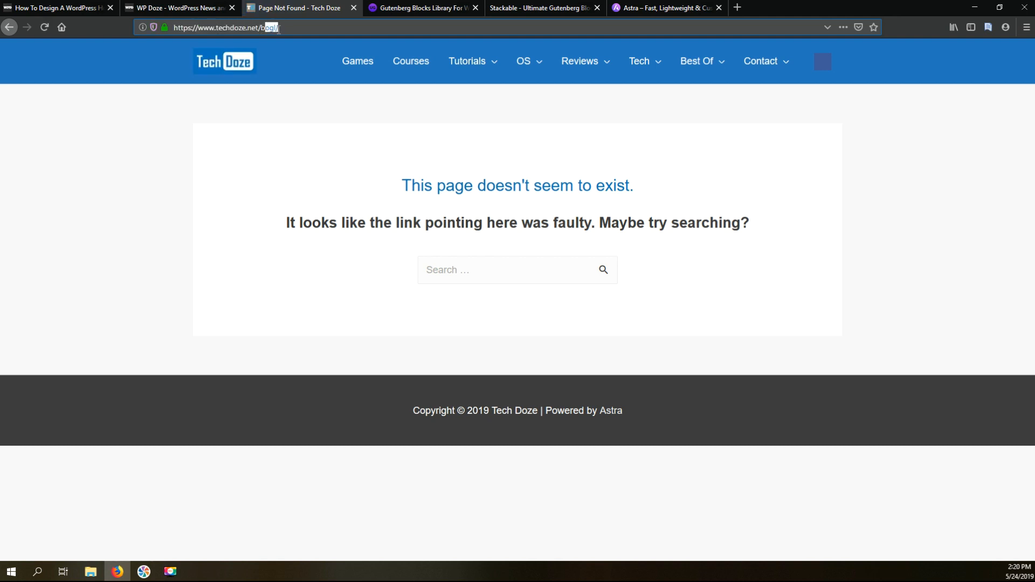
text(log)
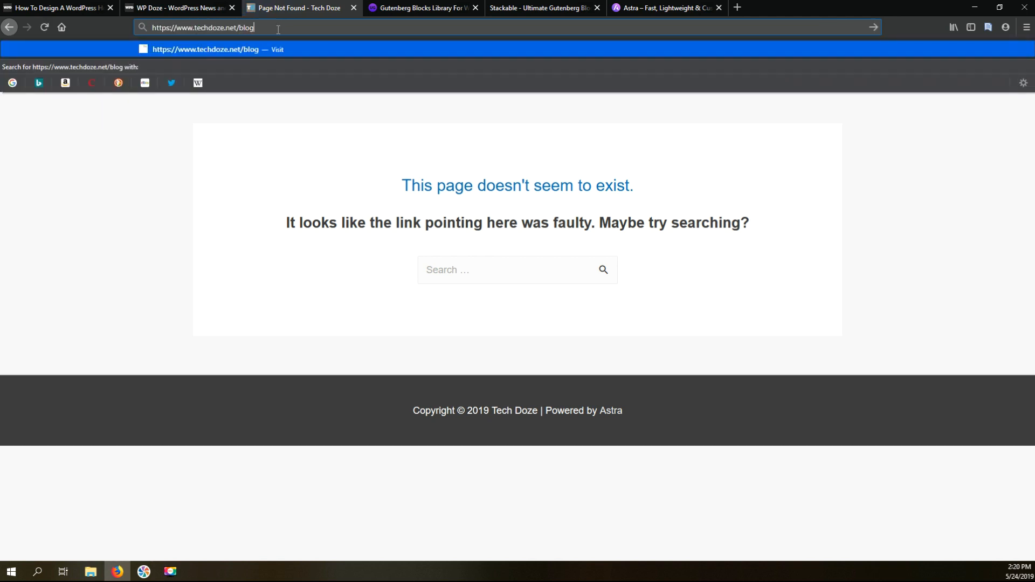
key(Return)
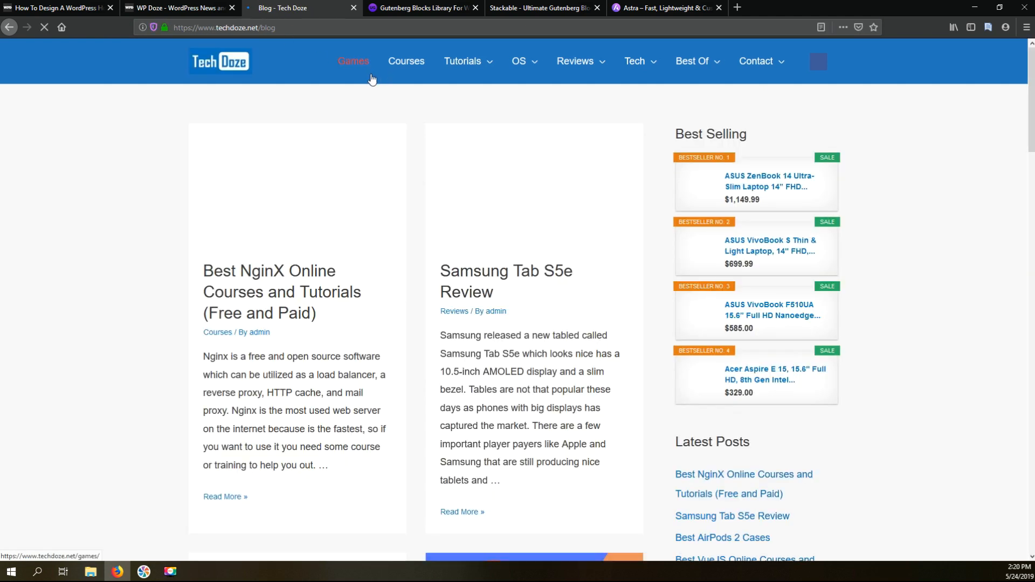
scroll(425, 124, down, 7)
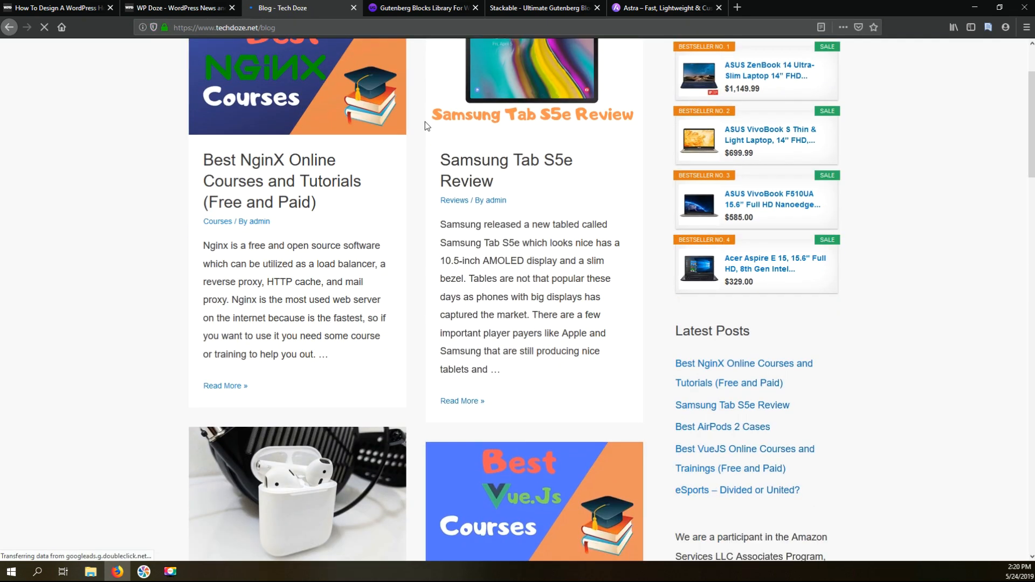
scroll(426, 126, down, 10)
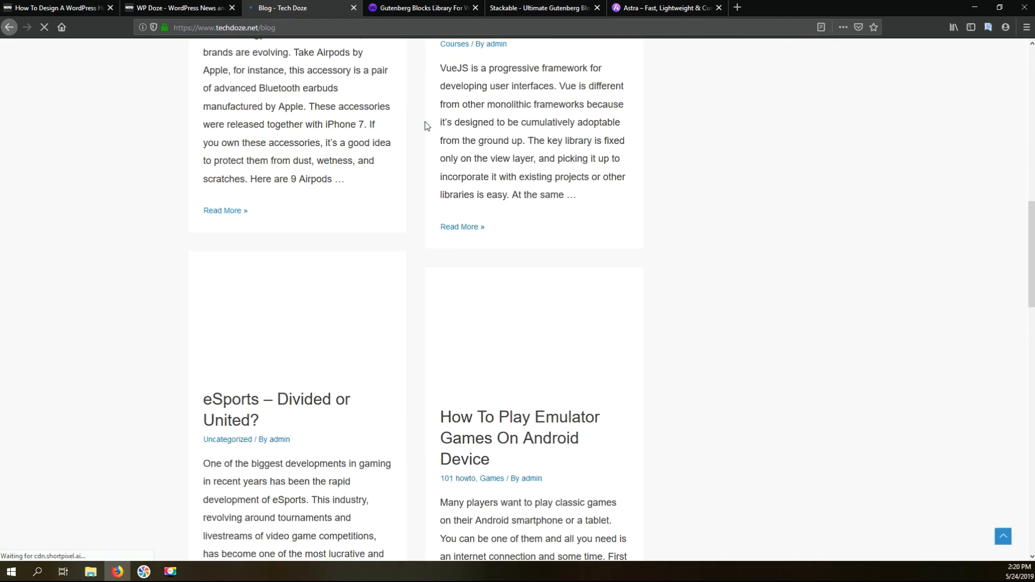
scroll(426, 126, down, 15)
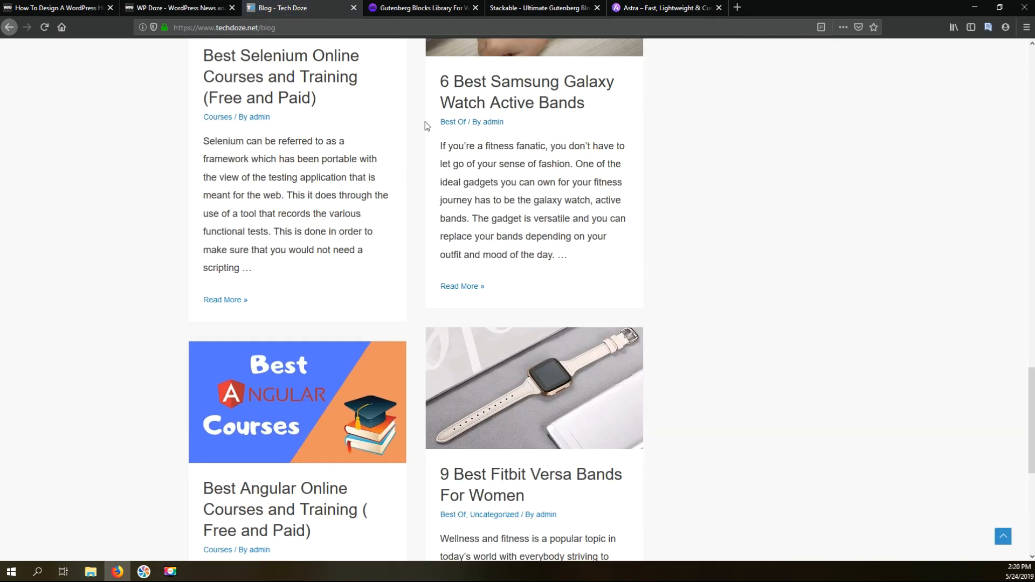
scroll(425, 122, up, 20)
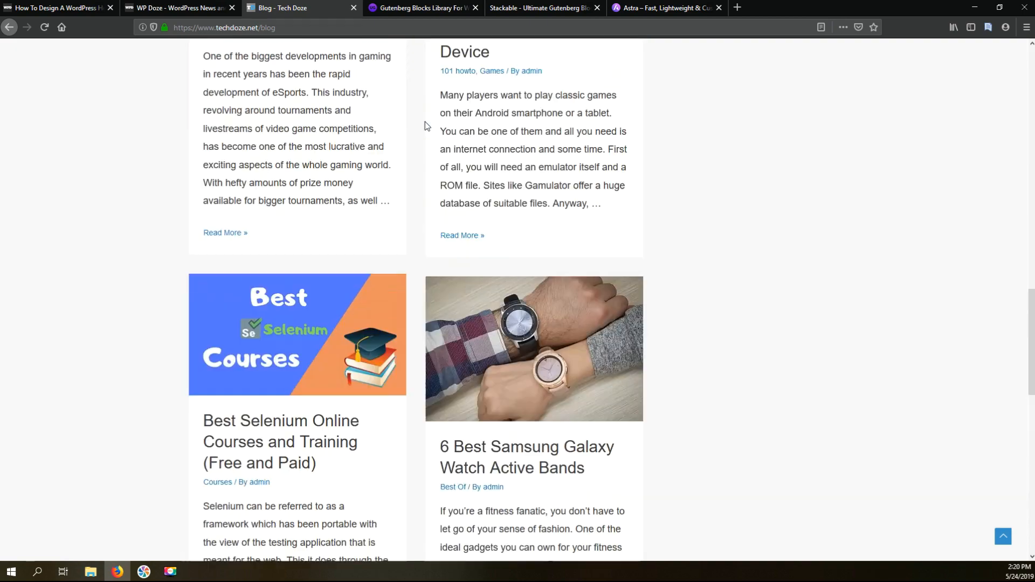
scroll(425, 122, up, 5)
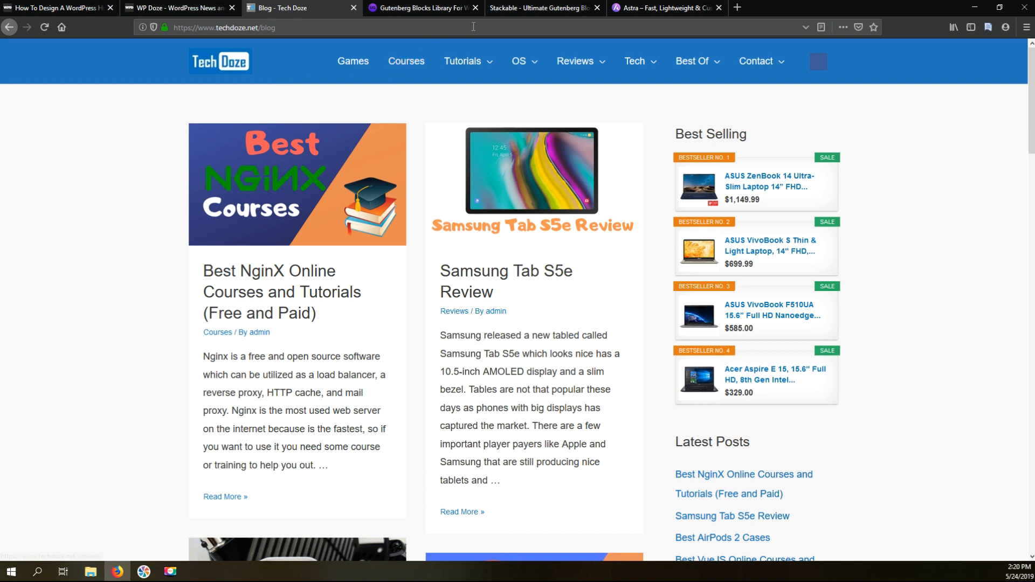
Bring up the Astra theme website and examine its hero, feature highlights and Customize Everything Easily section
click(639, 17)
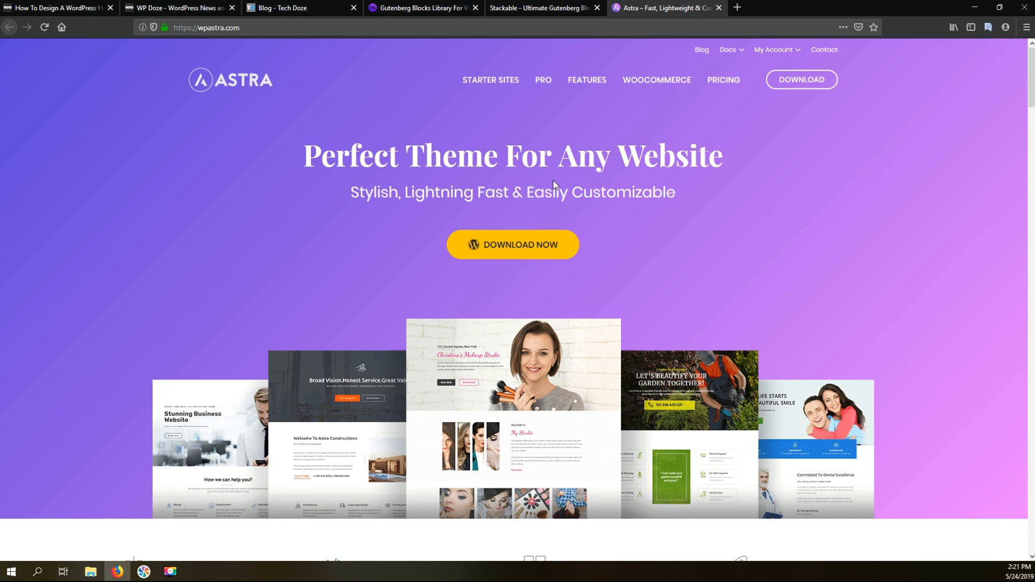
scroll(554, 180, down, 4)
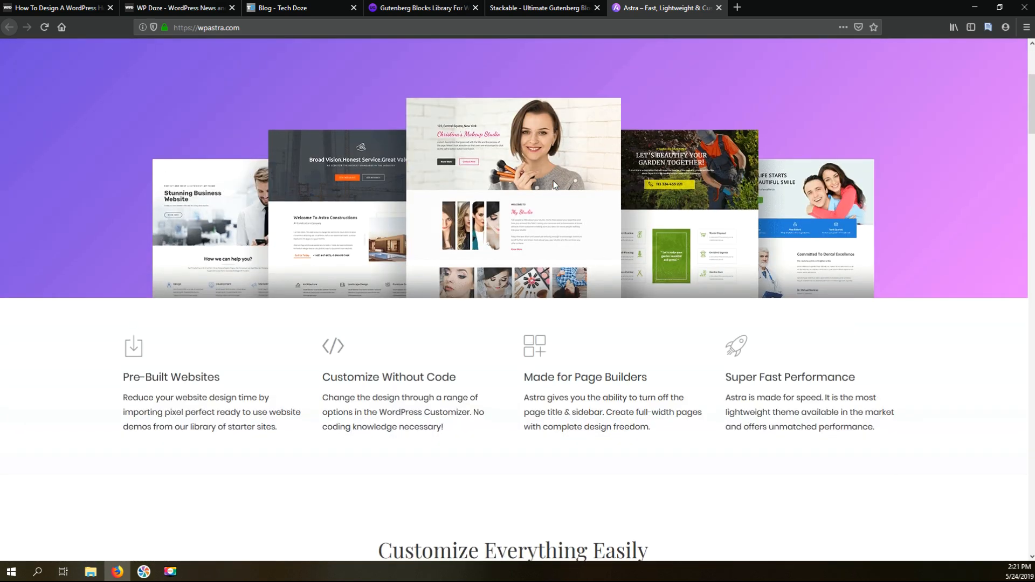
scroll(553, 180, down, 7)
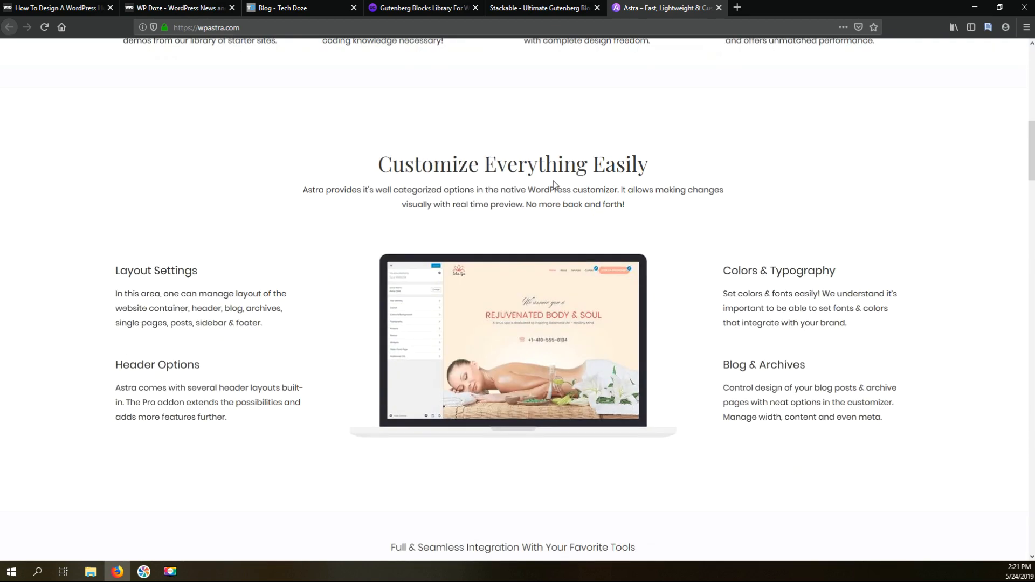
scroll(553, 180, up, 6)
scroll(553, 180, up, 6)
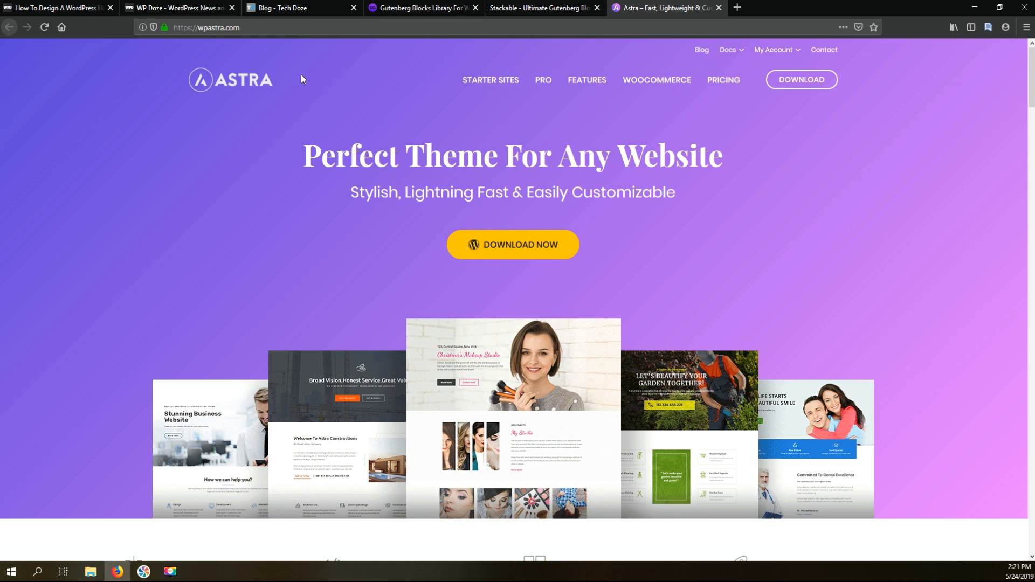
Bring up the Ultimate Addons for Gutenberg website and examine its available blocks, from Info Box to Testimonial, and the user reviews
click(417, 13)
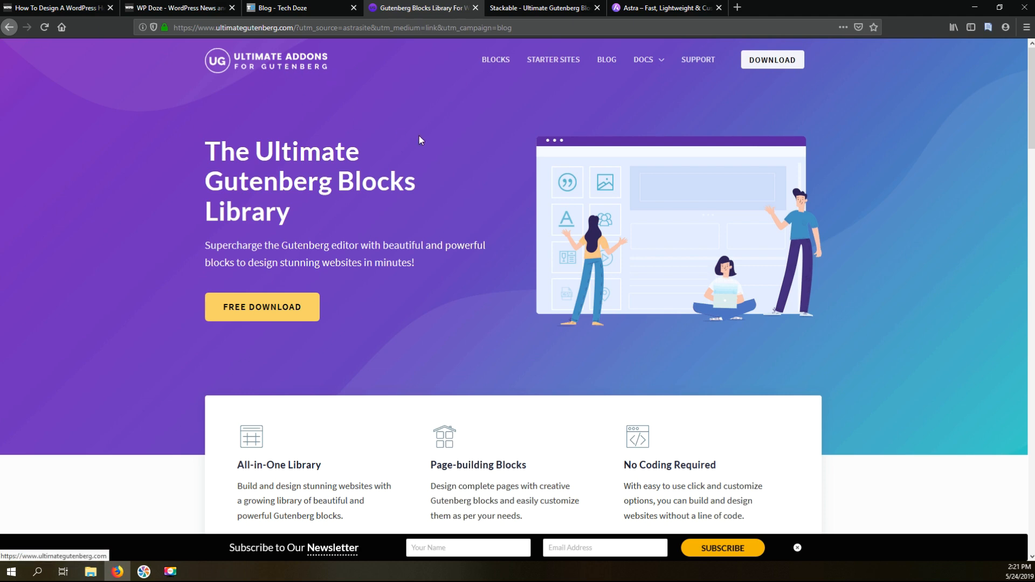
scroll(421, 139, down, 7)
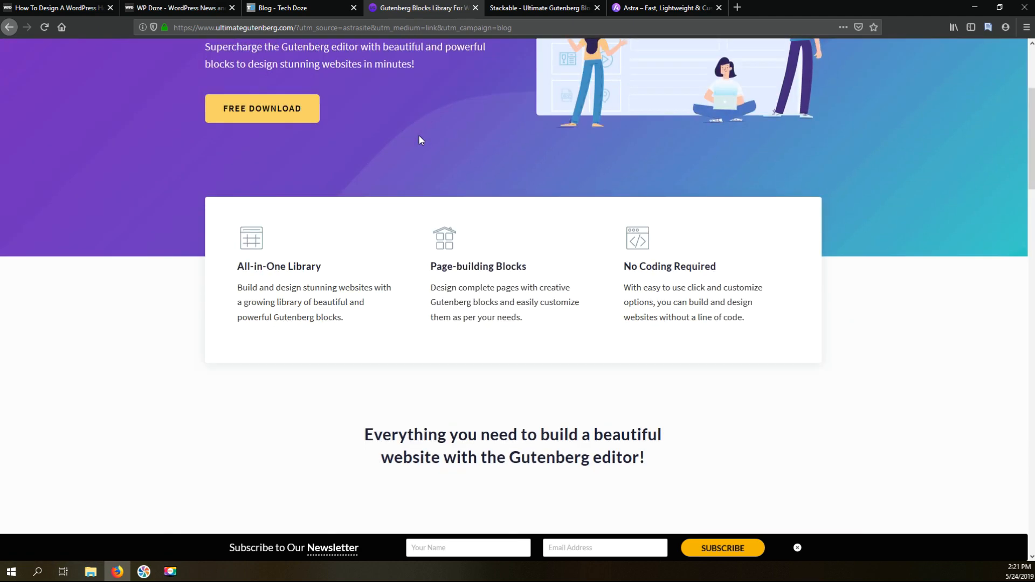
scroll(421, 140, down, 5)
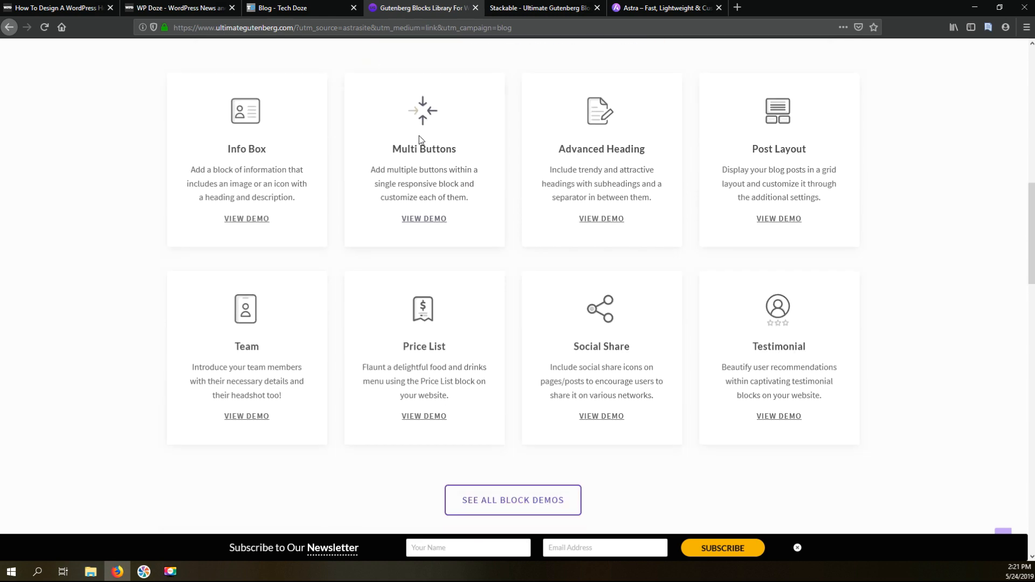
scroll(419, 136, up, 5)
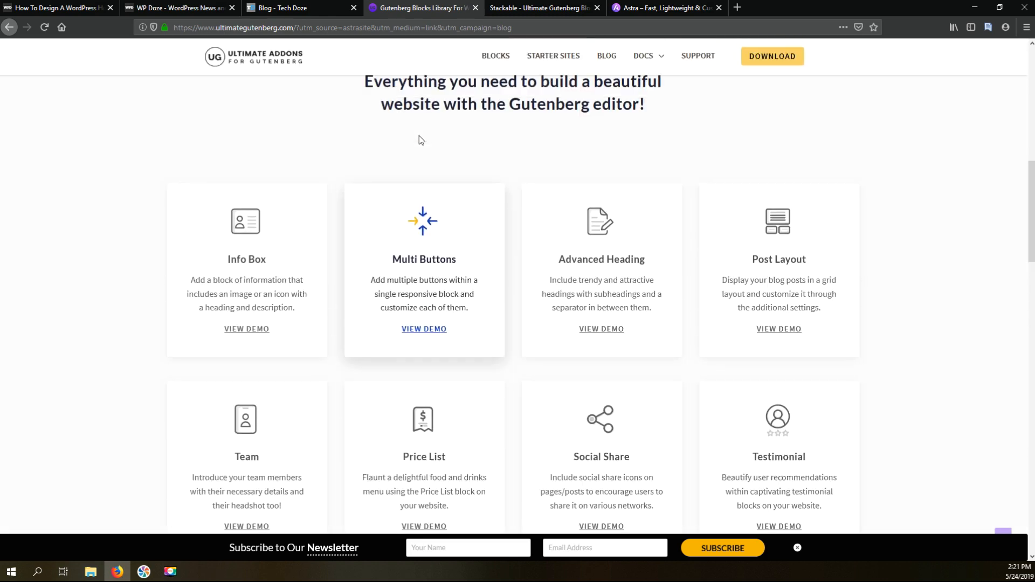
scroll(420, 136, down, 2)
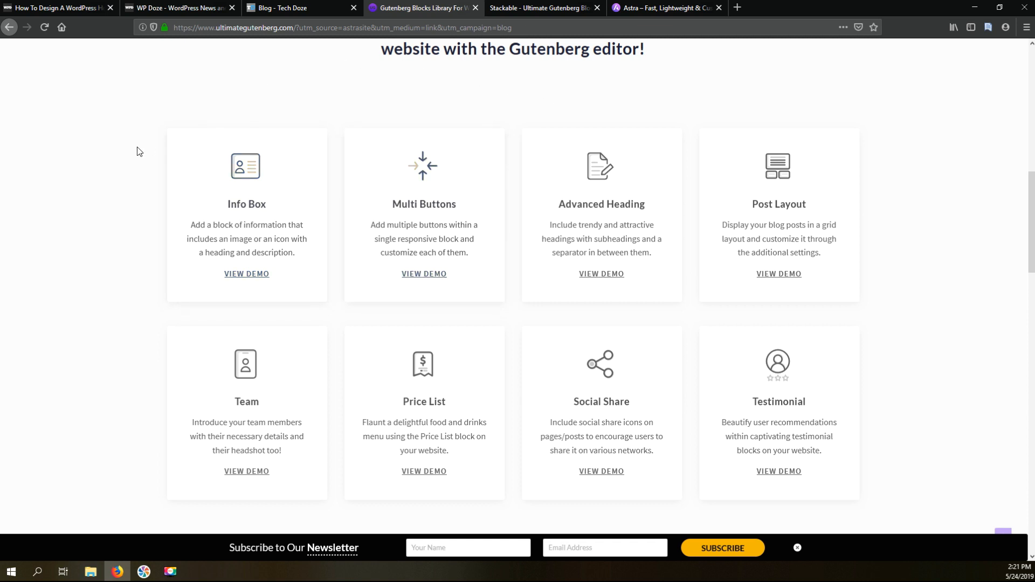
scroll(778, 180, down, 2)
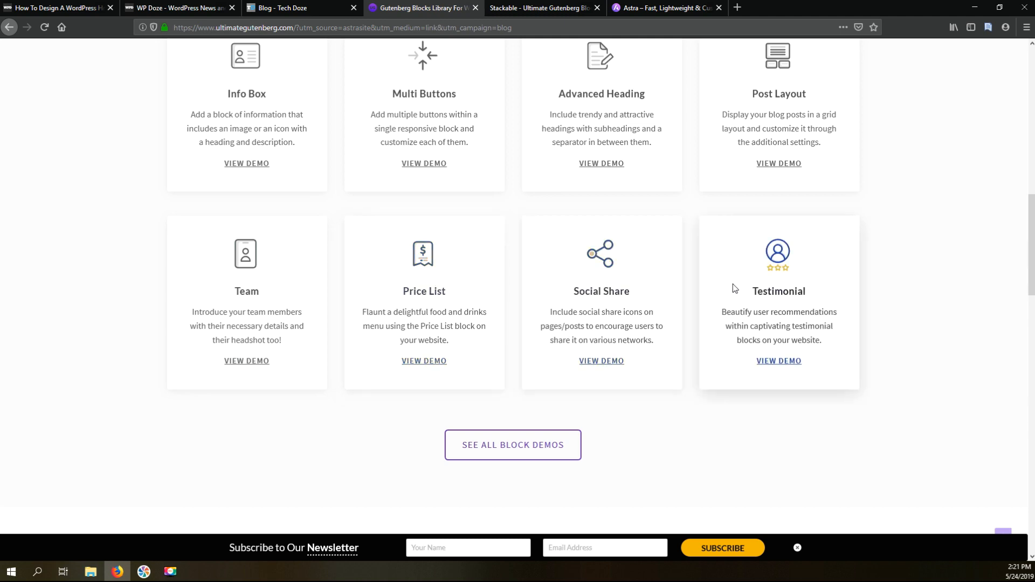
scroll(424, 137, down, 1)
scroll(422, 136, down, 10)
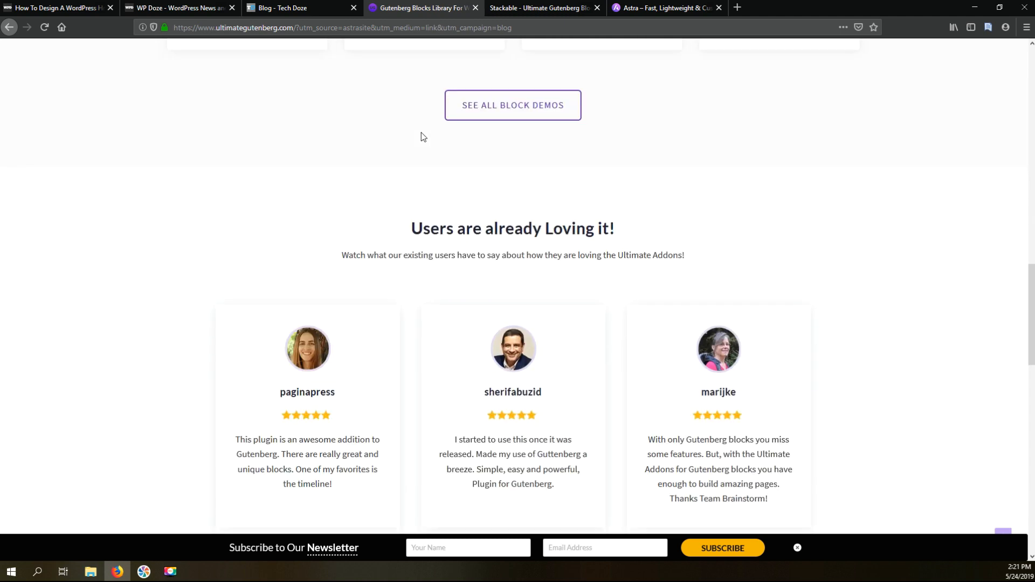
scroll(423, 136, up, 17)
scroll(423, 137, up, 8)
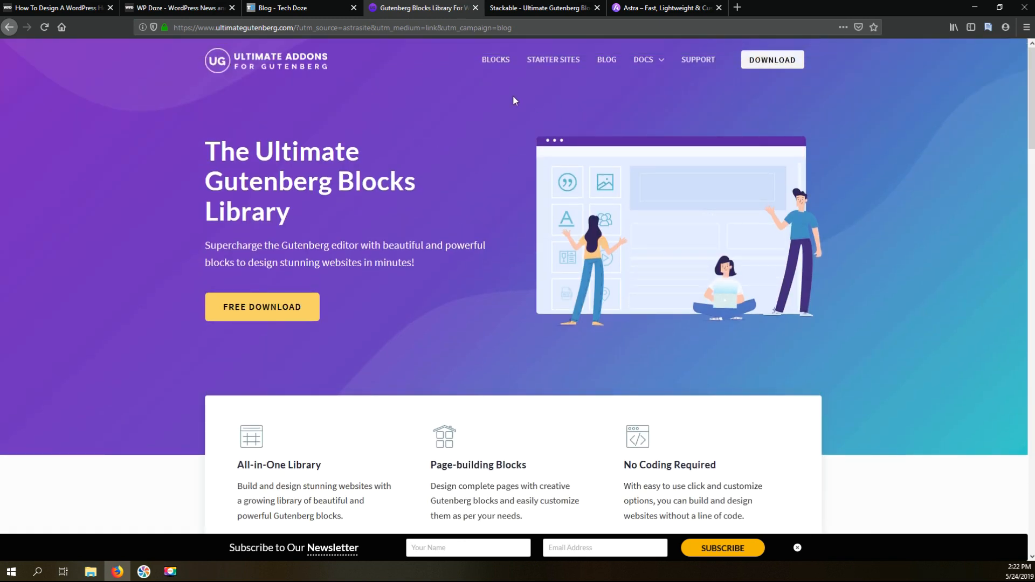
mouse_move(640, 65)
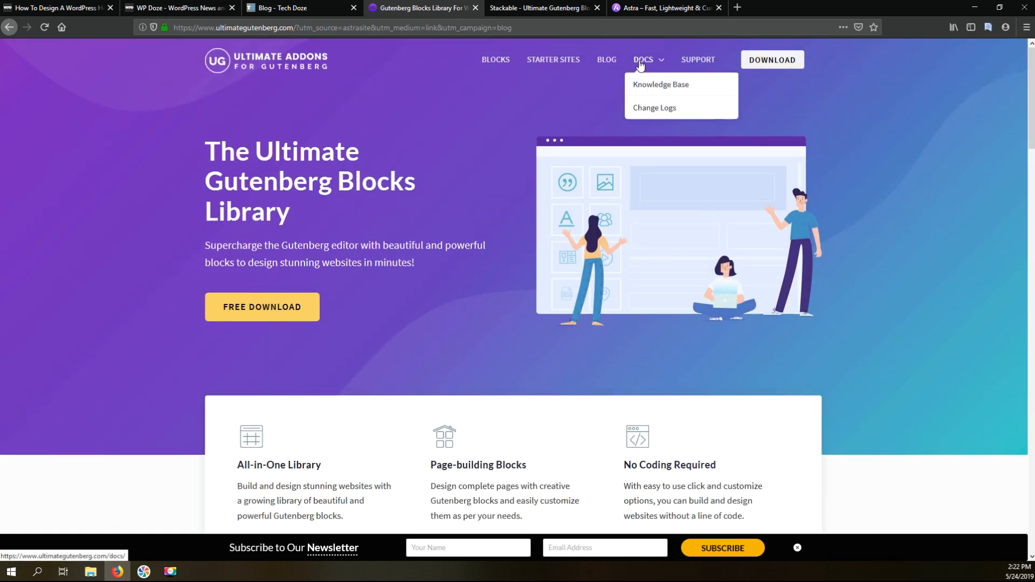
Bring up the Stackable website and examine the start of its block library with the Posts, Container and Separator blocks
click(540, 10)
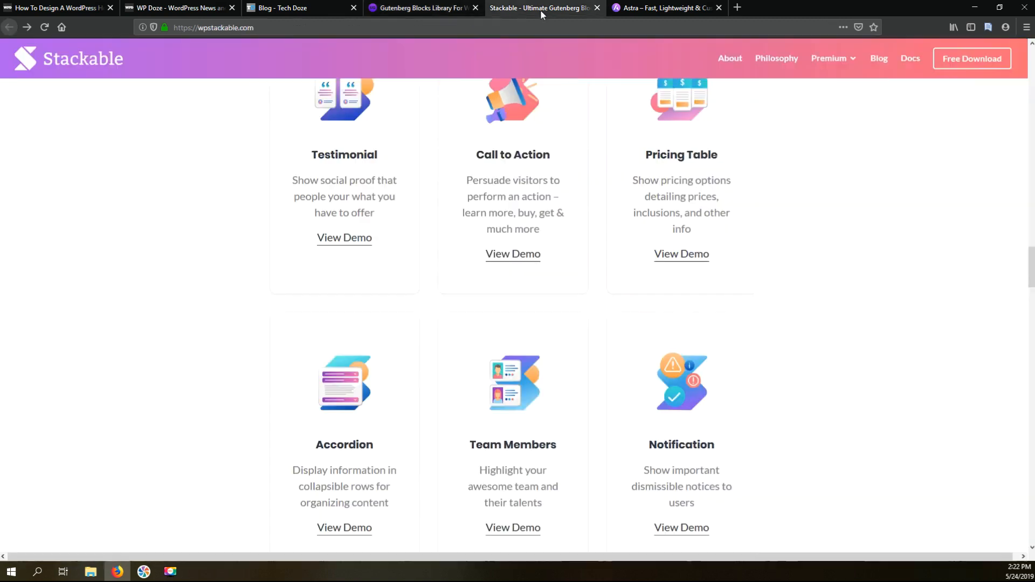
scroll(713, 165, up, 6)
scroll(713, 165, up, 3)
scroll(713, 165, up, 7)
scroll(713, 164, up, 3)
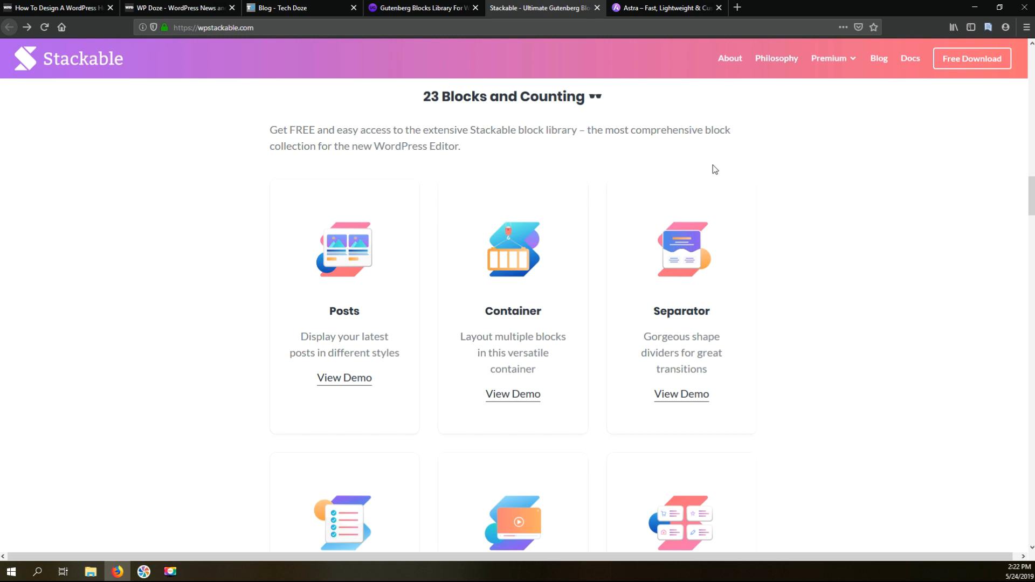
scroll(713, 166, down, 3)
scroll(713, 165, up, 2)
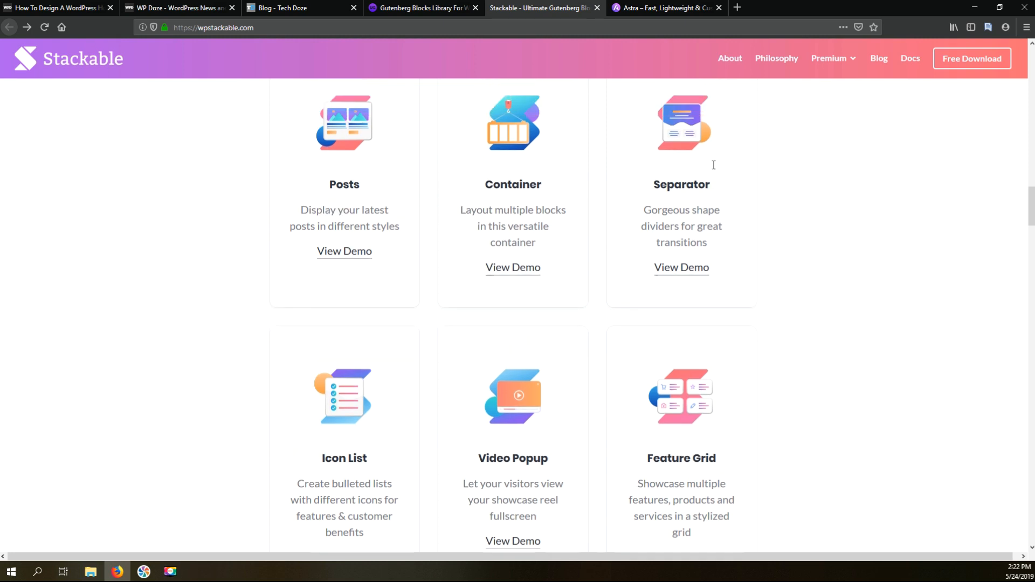
scroll(715, 169, up, 1)
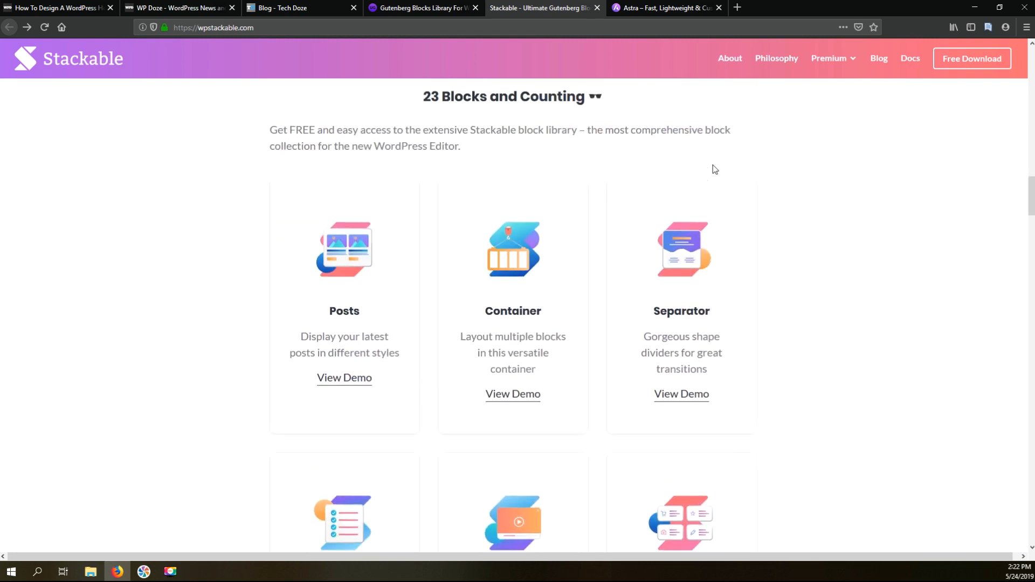
scroll(712, 167, down, 1)
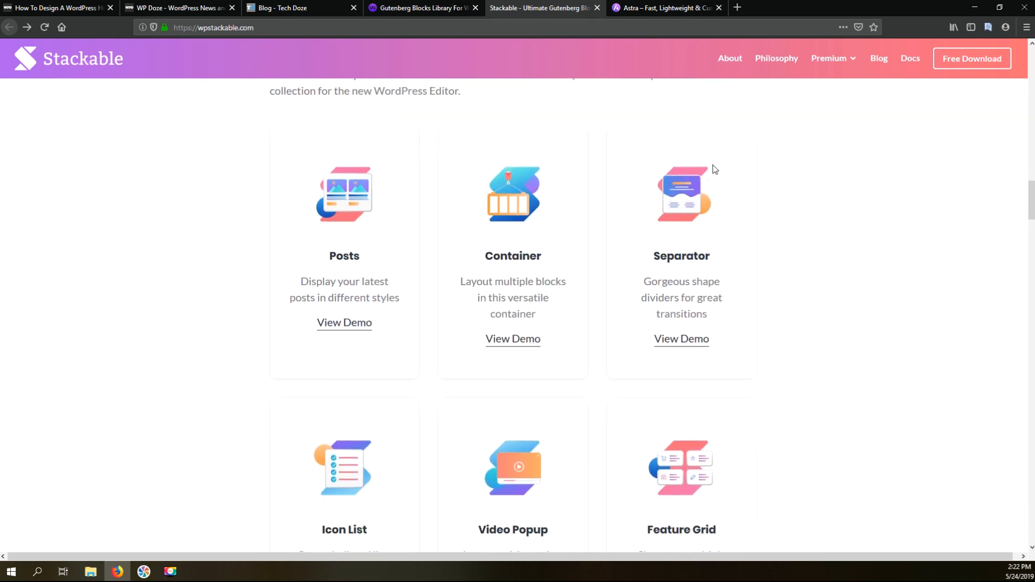
Examine the remaining Stackable block cards from Icon List, Video Popup and Feature Grid through to Blockquote and Image Box
scroll(664, 198, down, 4)
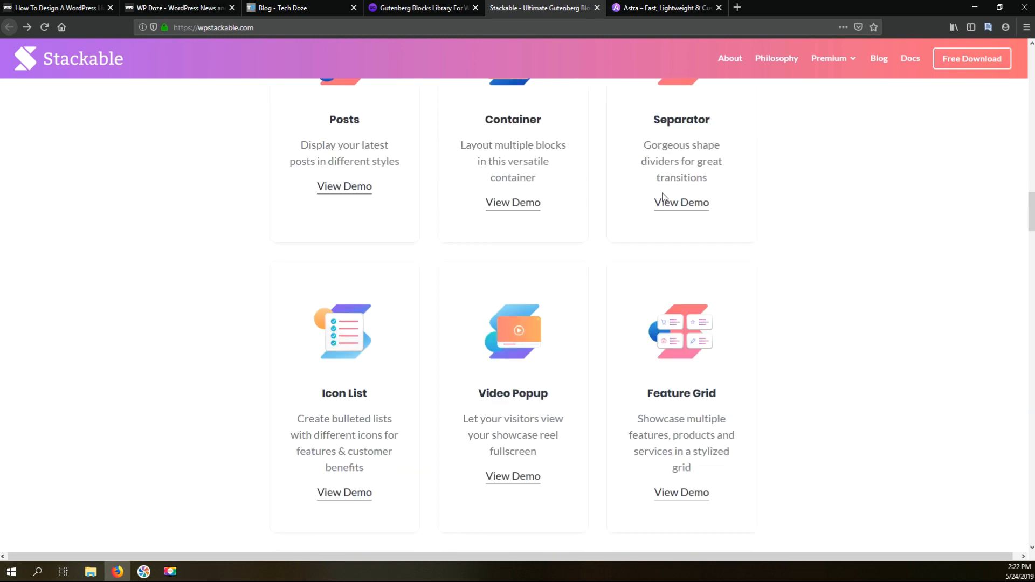
scroll(530, 230, down, 7)
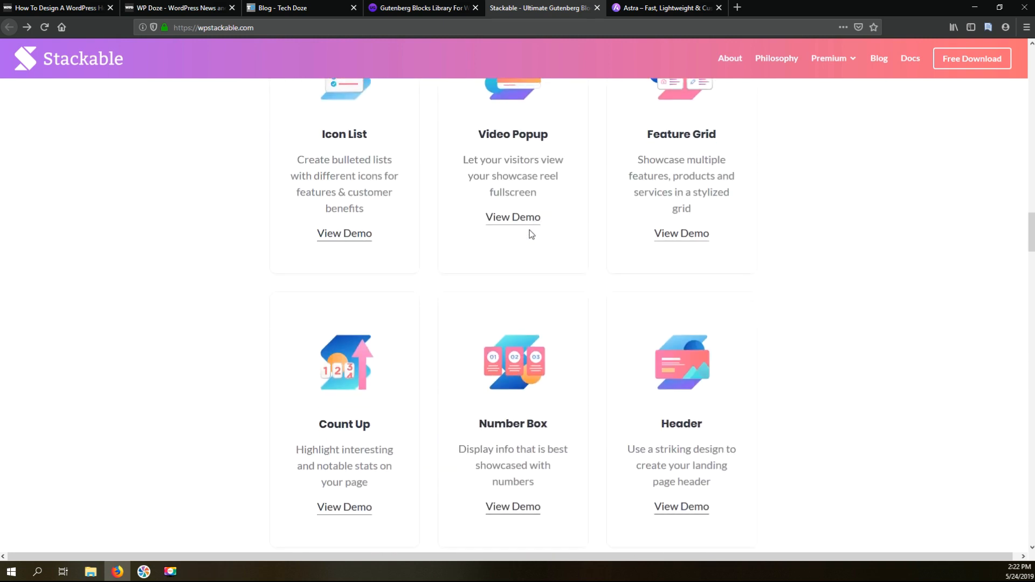
scroll(529, 233, down, 4)
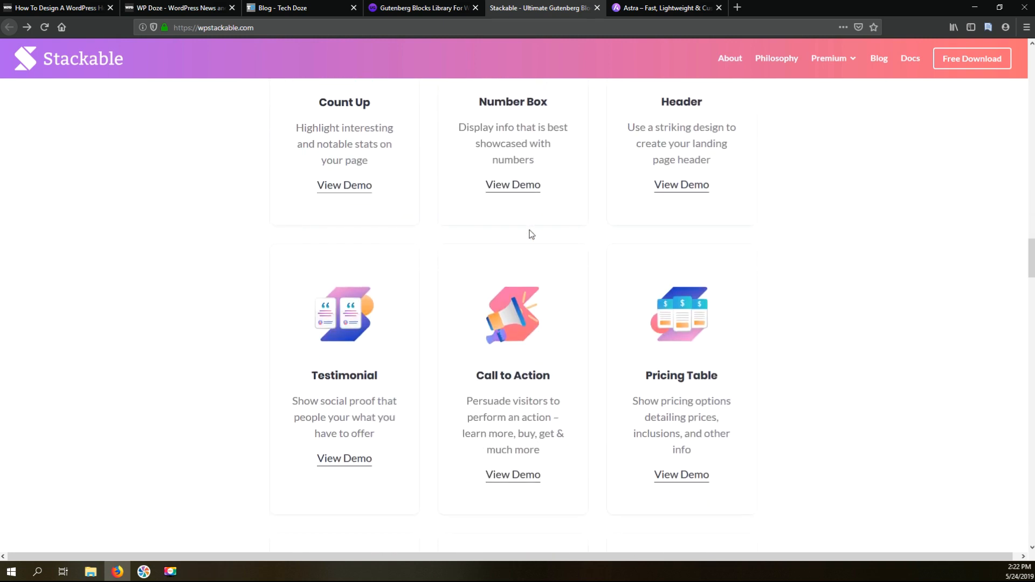
scroll(531, 234, down, 6)
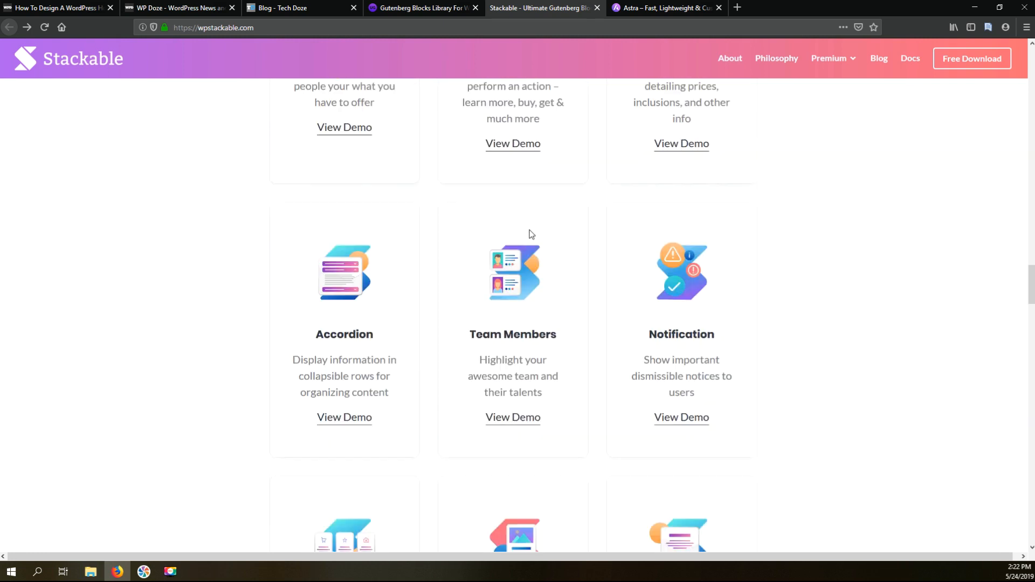
scroll(530, 230, down, 7)
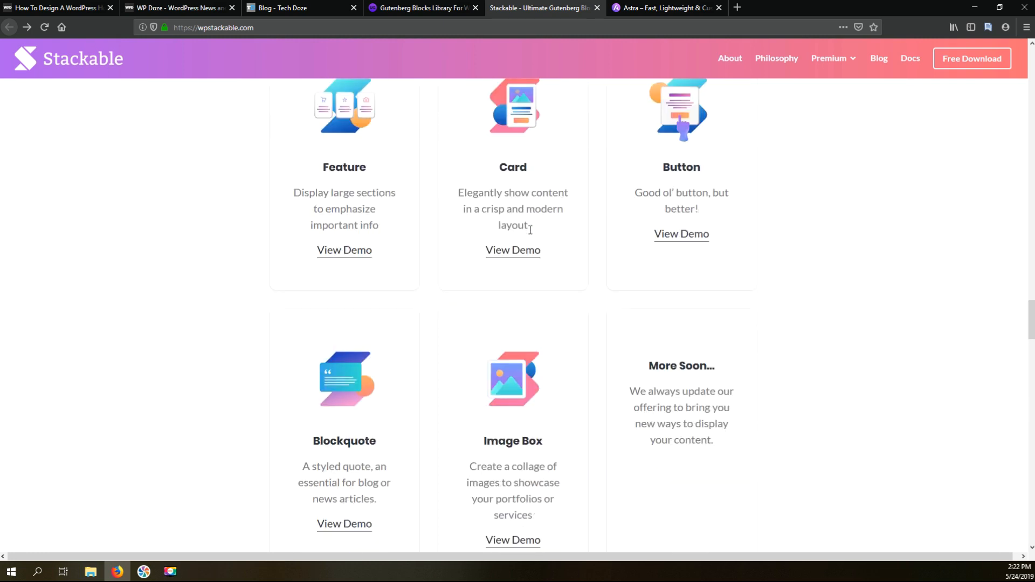
scroll(531, 234, up, 2)
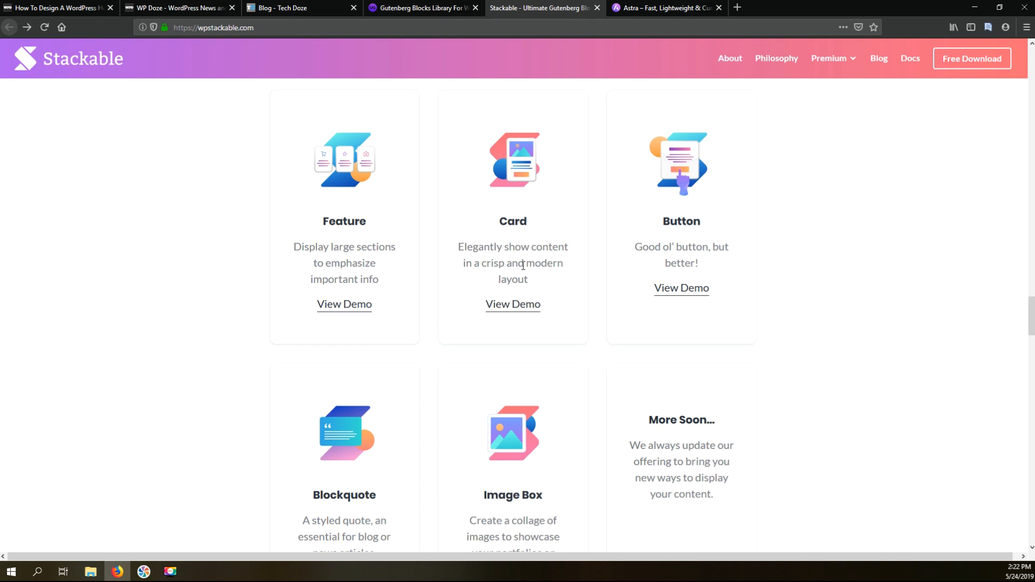
scroll(523, 265, down, 3)
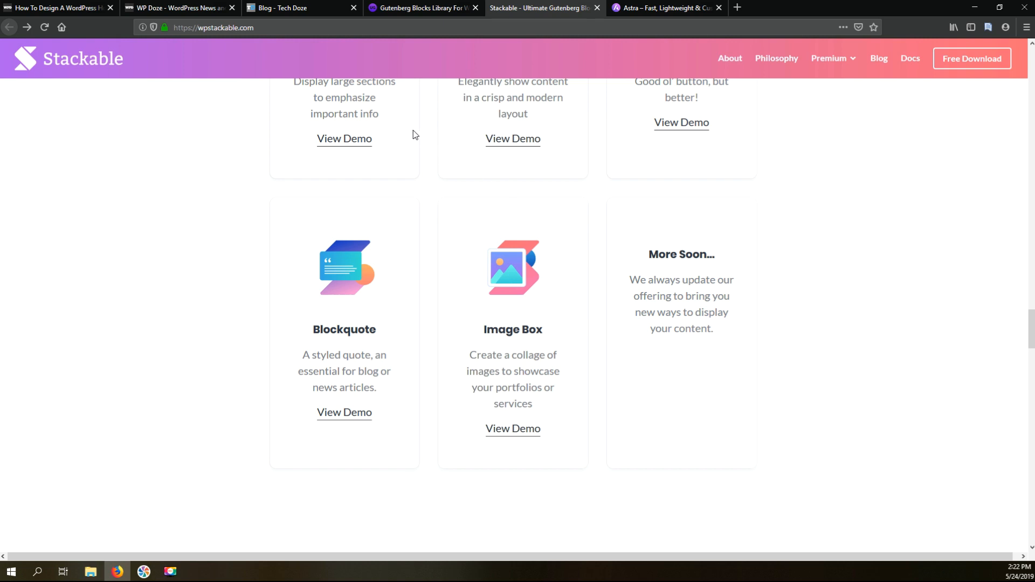
click(282, 9)
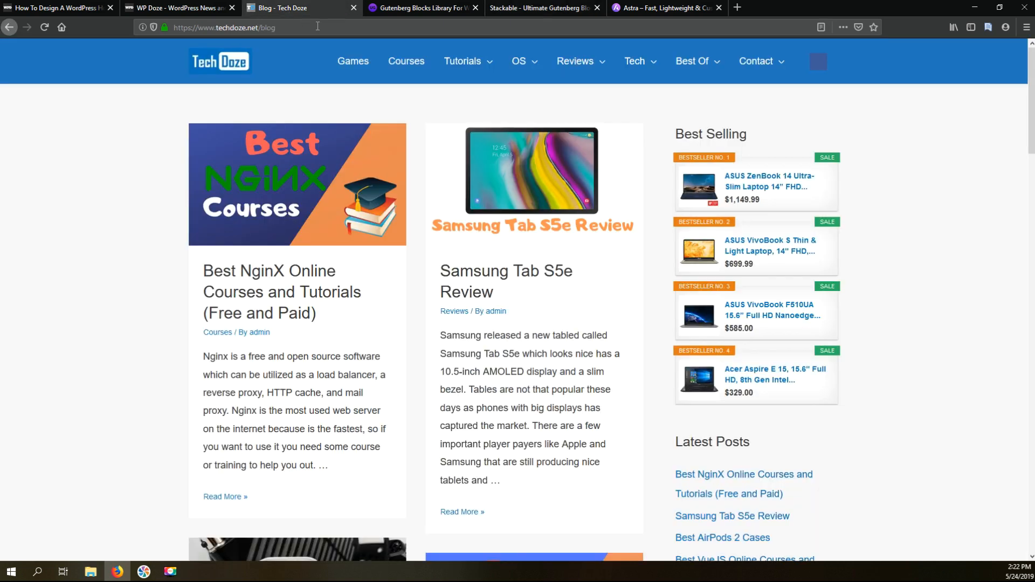
drag(261, 28, 290, 36)
key(BackSpace)
key(Return)
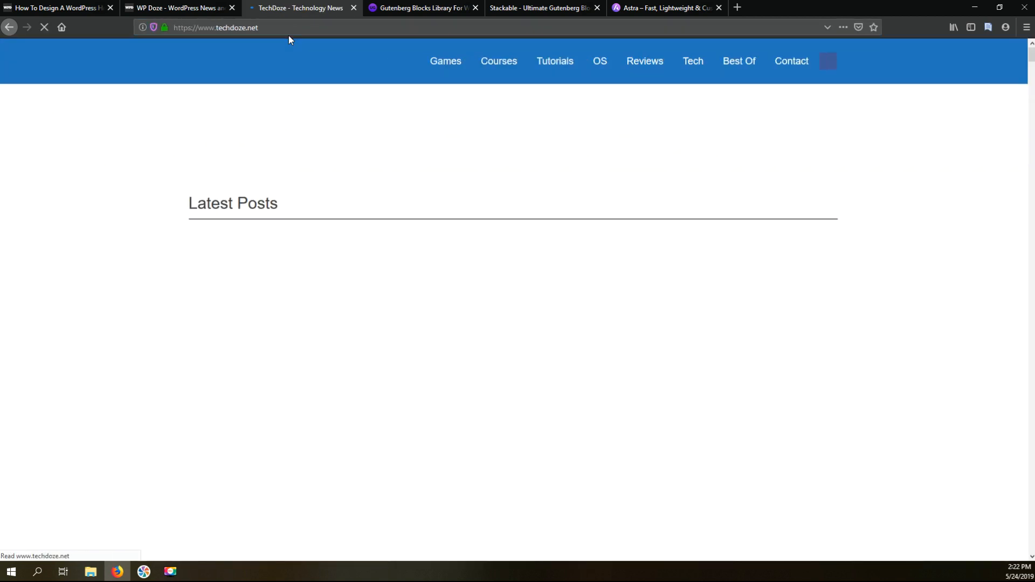
Examine how the TechDoze homepage arranges Latest Posts, the Best Of The Best carousel, Tutorials and Reviews
scroll(360, 96, down, 3)
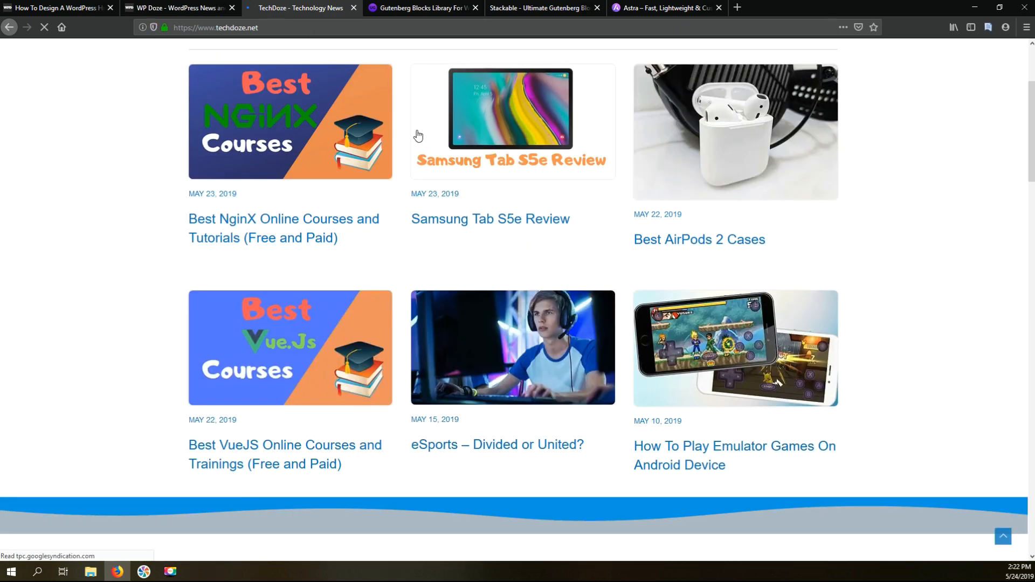
scroll(420, 135, up, 3)
scroll(419, 135, down, 8)
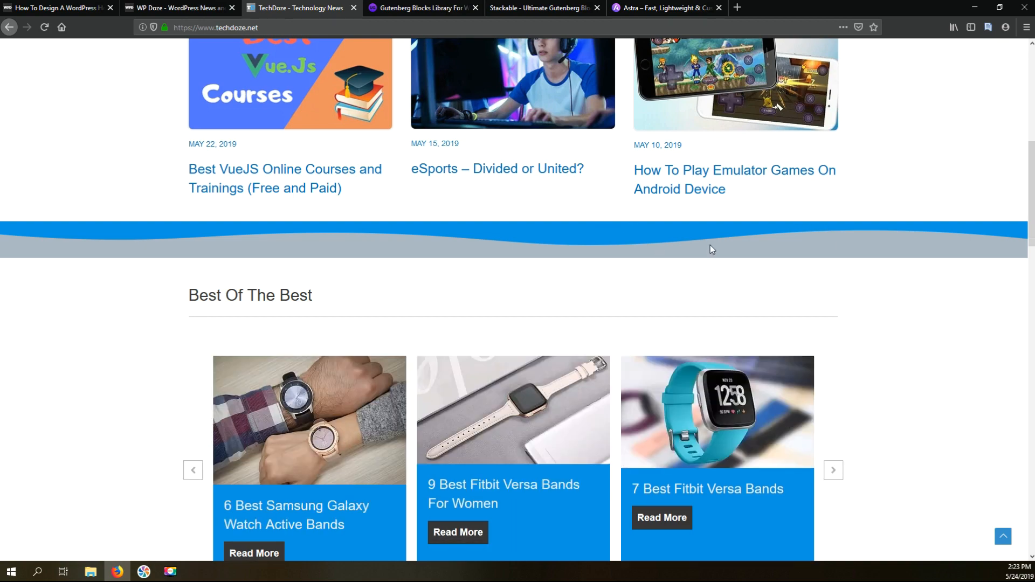
scroll(725, 236, up, 2)
scroll(726, 236, down, 7)
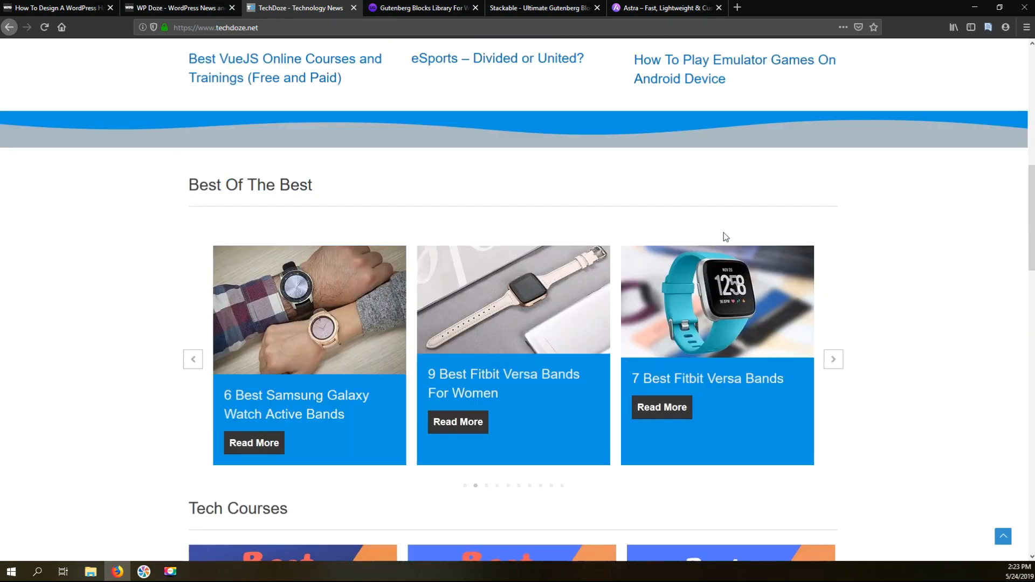
scroll(726, 237, down, 14)
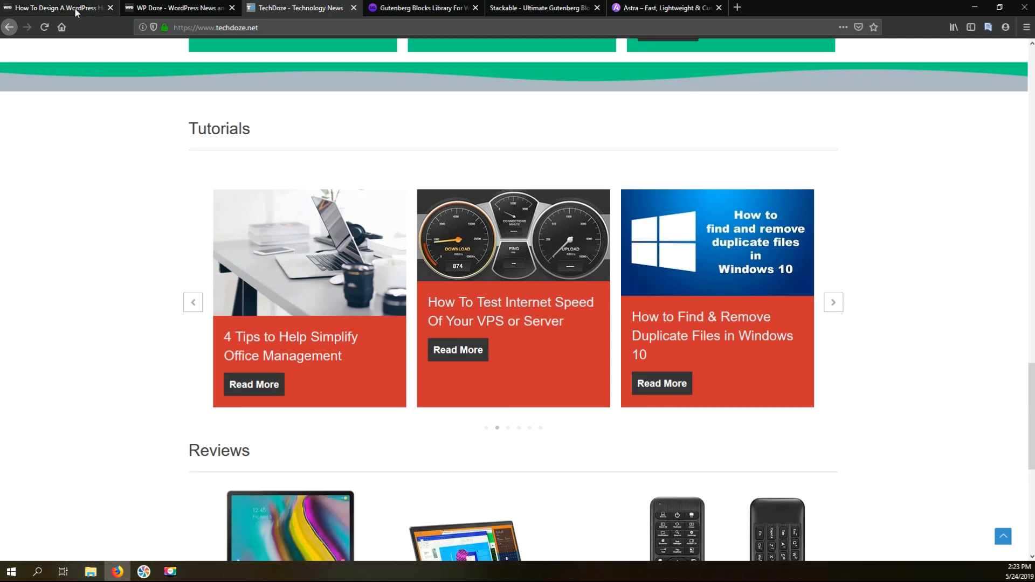
Check the homepage screenshot in the tutorial post preview, and look through the live WP Doze homepage from its banner to Latest Posts
click(73, 10)
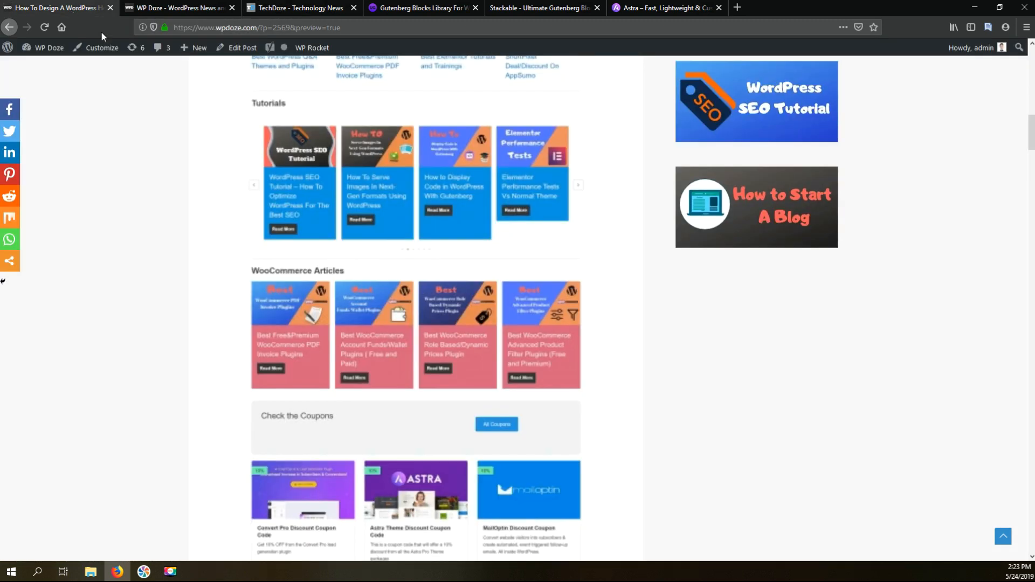
scroll(322, 158, up, 3)
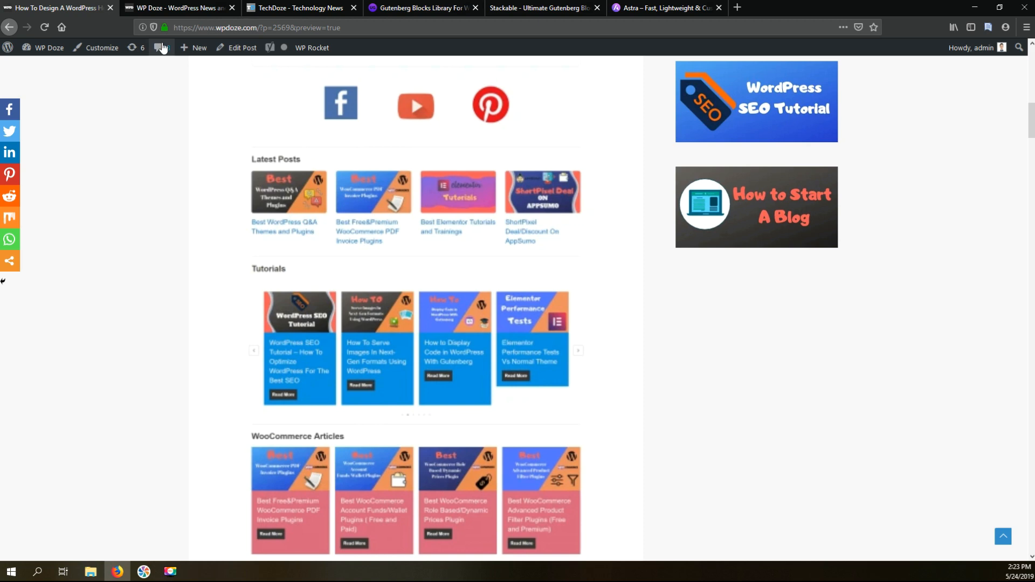
click(166, 10)
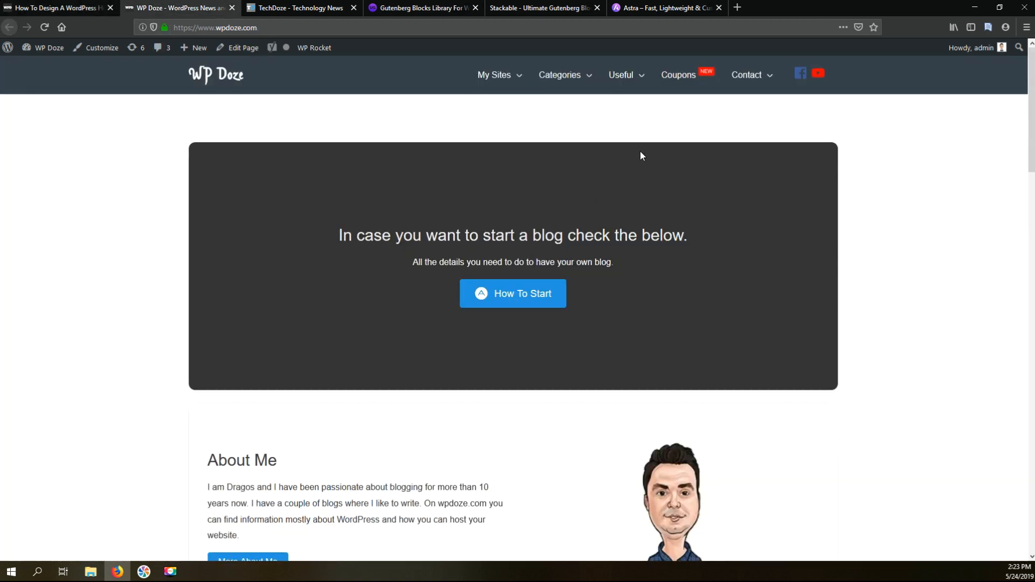
scroll(797, 152, down, 3)
scroll(799, 155, down, 3)
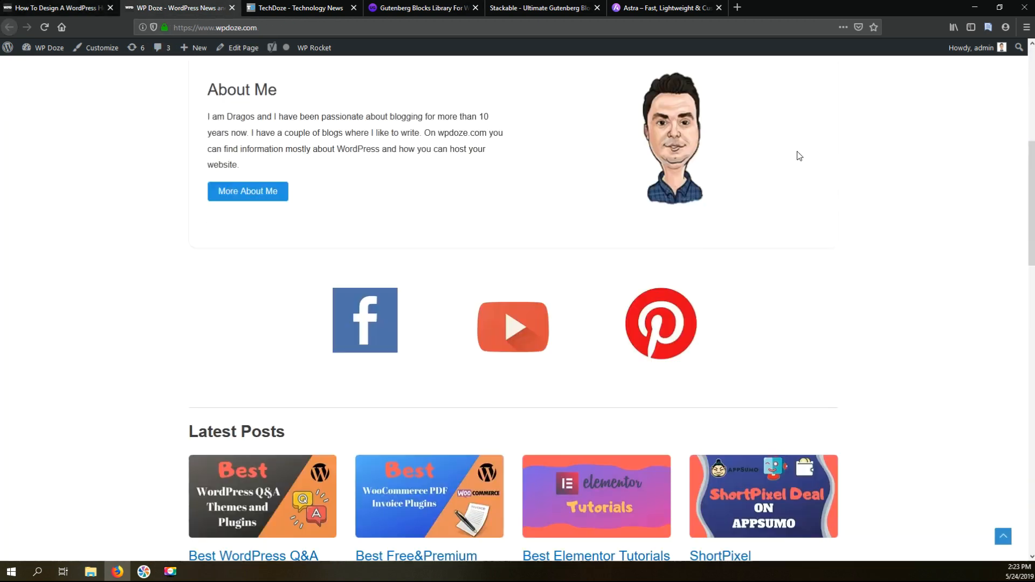
Look through the Tutorials carousel and WooCommerce Articles sections of the WP Doze homepage, and return to its banner
scroll(763, 266, down, 8)
scroll(762, 266, down, 12)
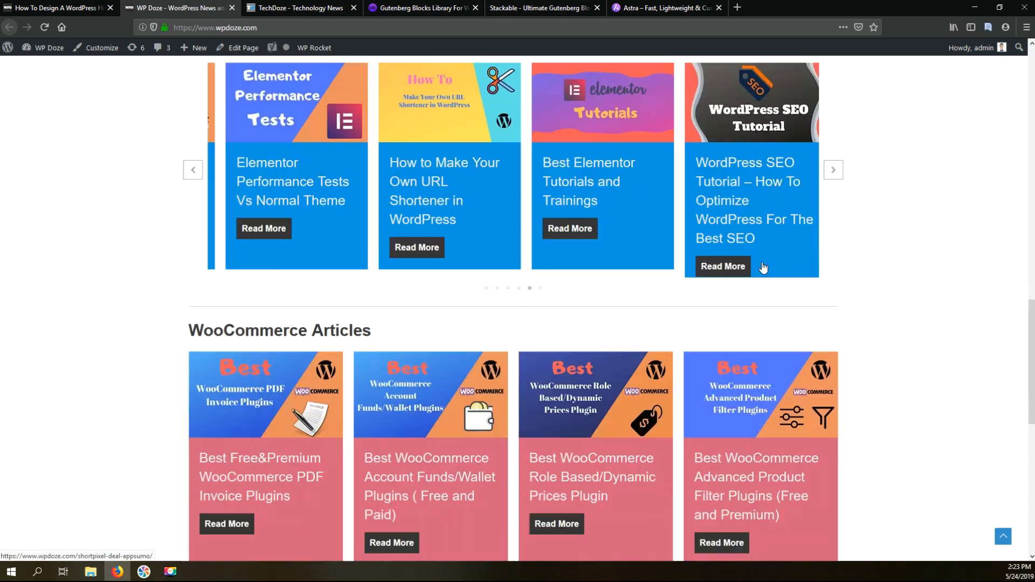
scroll(763, 270, up, 10)
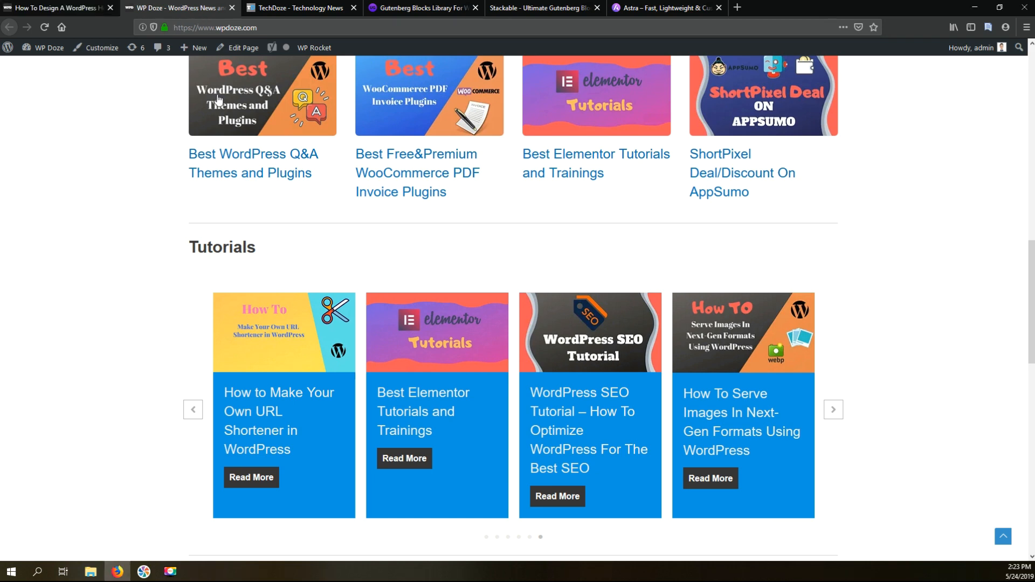
scroll(221, 111, up, 10)
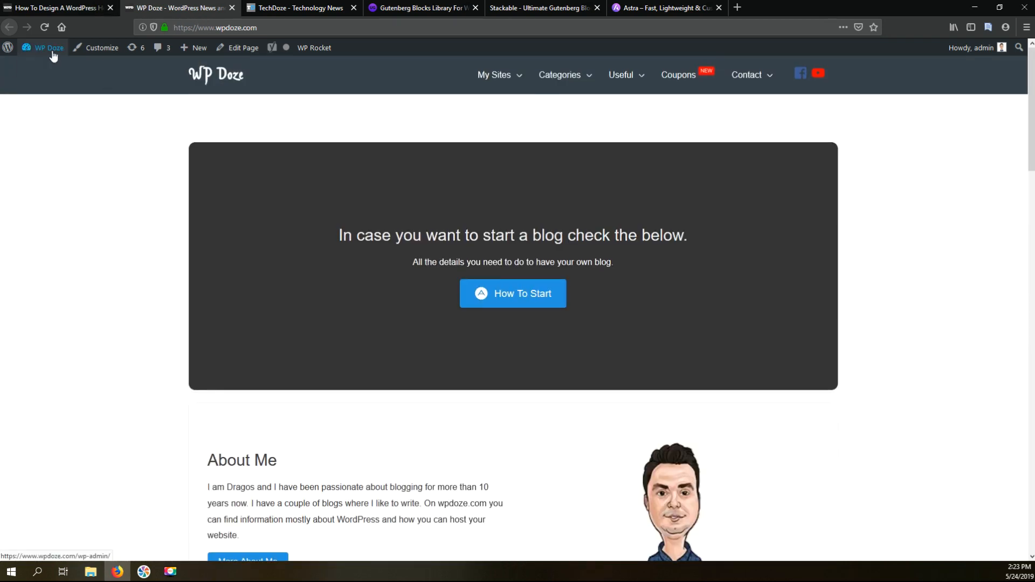
Open the WP Doze admin dashboard and go from its installed themes to the Add Themes page
mouse_move(43, 48)
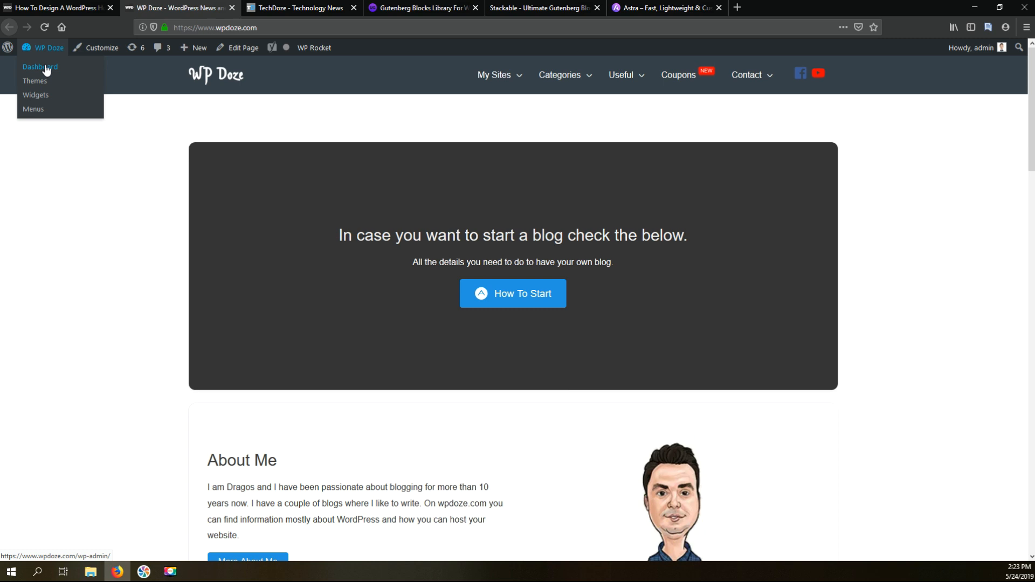
click(46, 69)
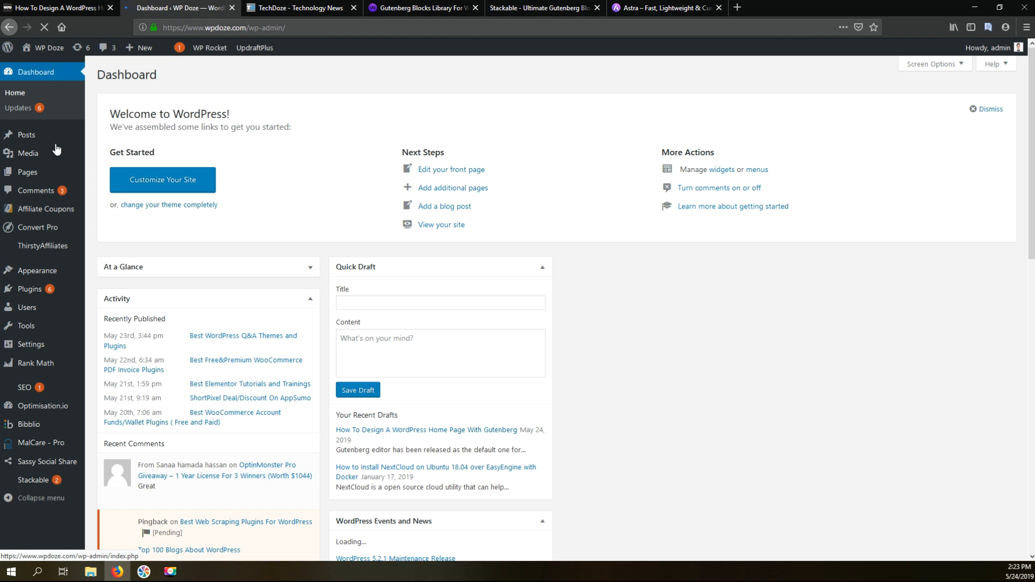
scroll(54, 146, down, 2)
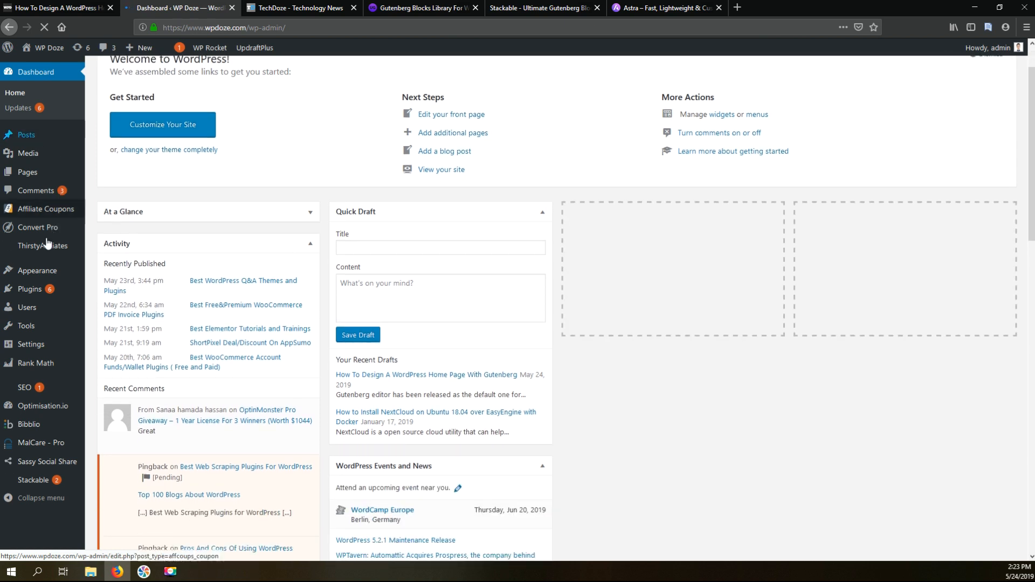
mouse_move(49, 274)
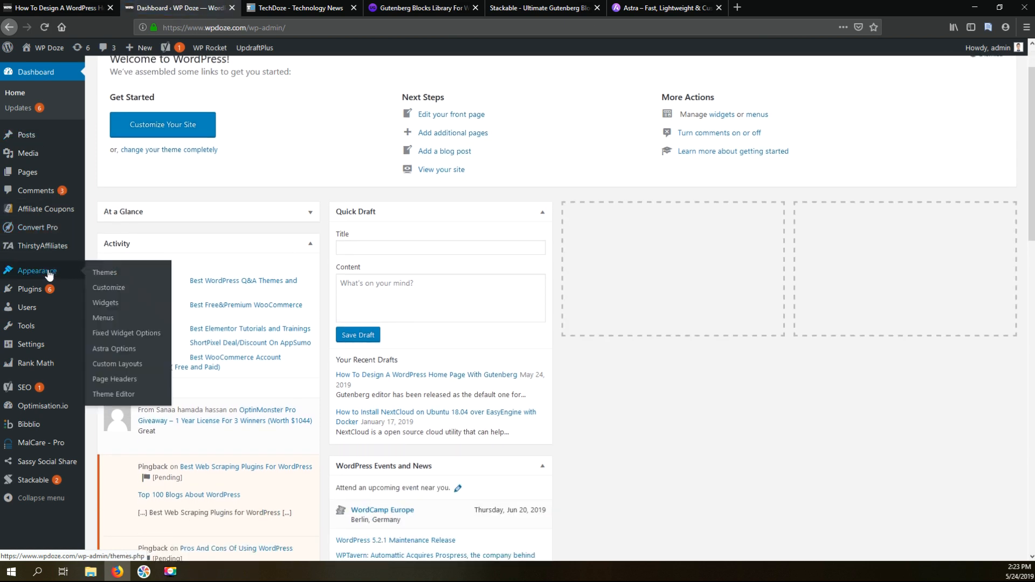
click(112, 275)
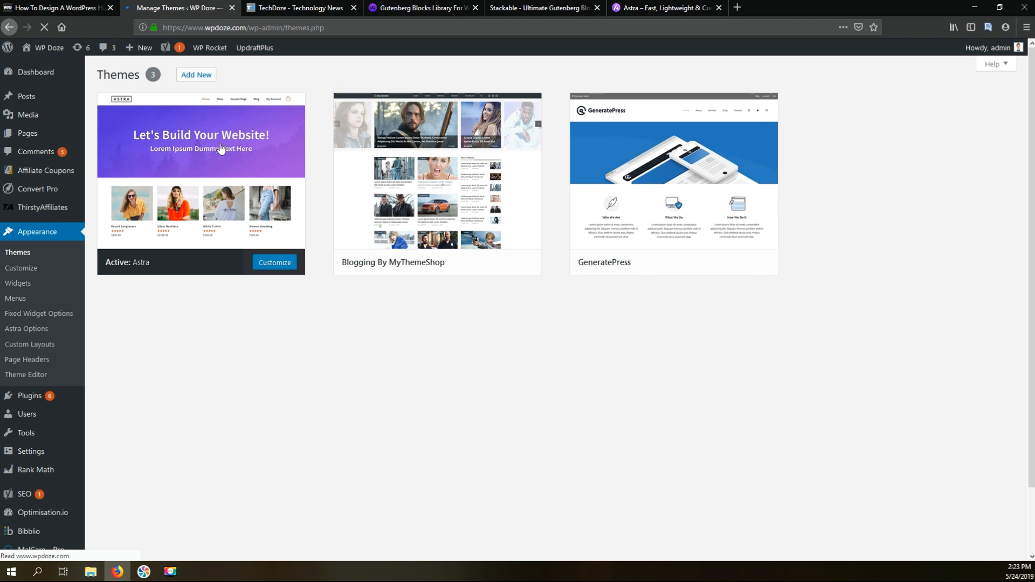
click(188, 76)
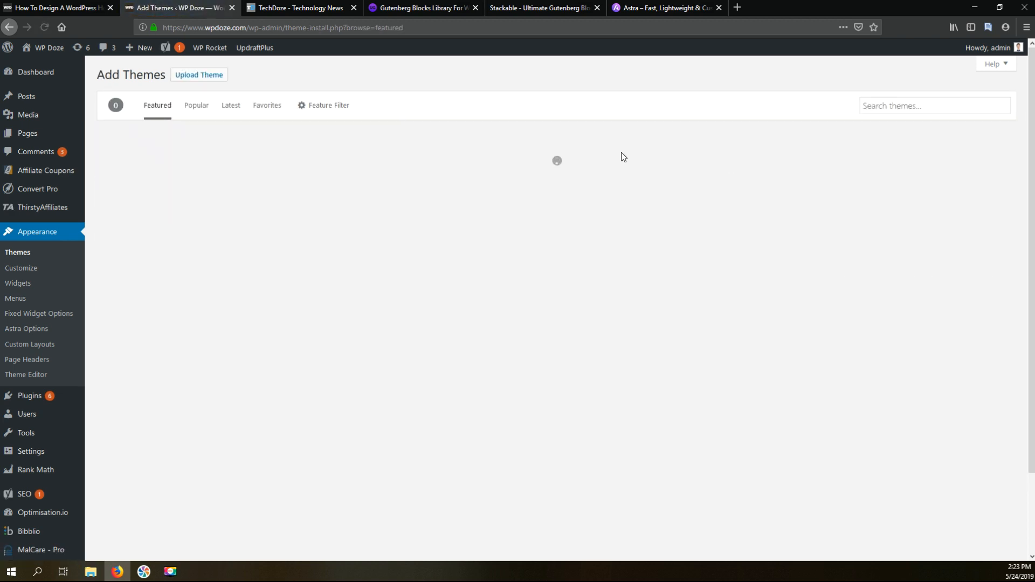
Search the theme directory for "astra" and check the Astra theme's entry
click(886, 106)
text(atra)
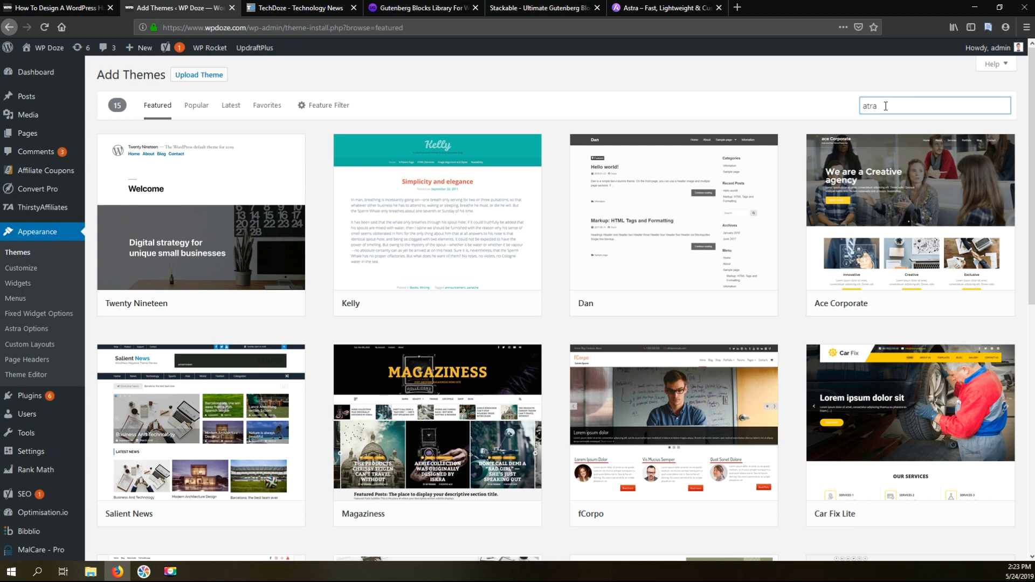
key(BackSpace)
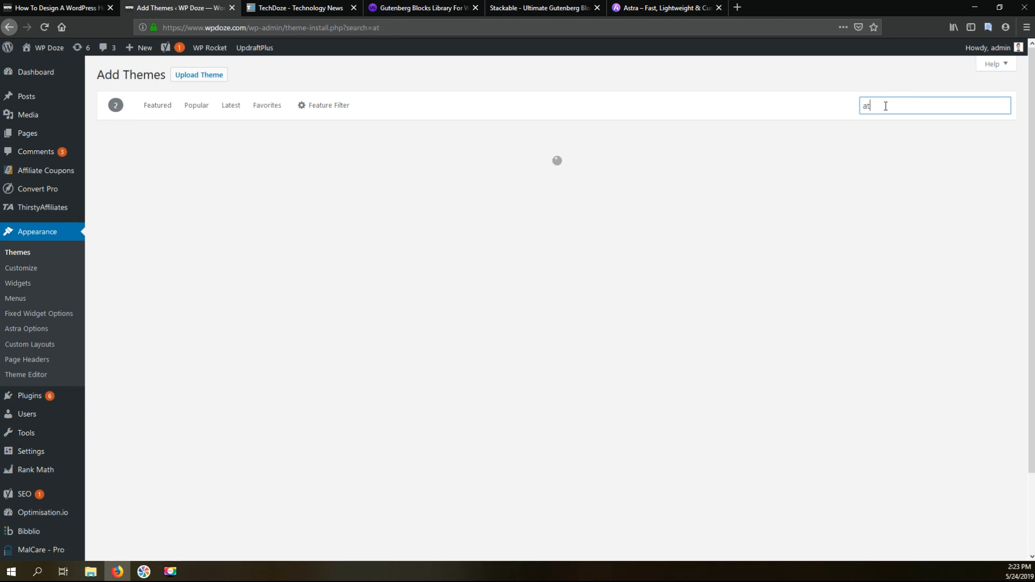
key(BackSpace)
text(s)
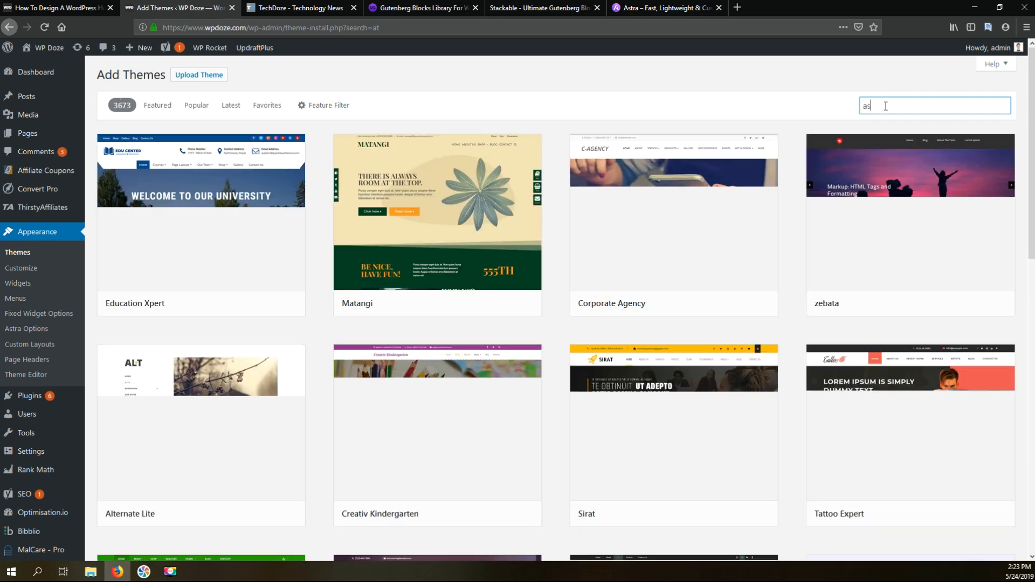
text(tra)
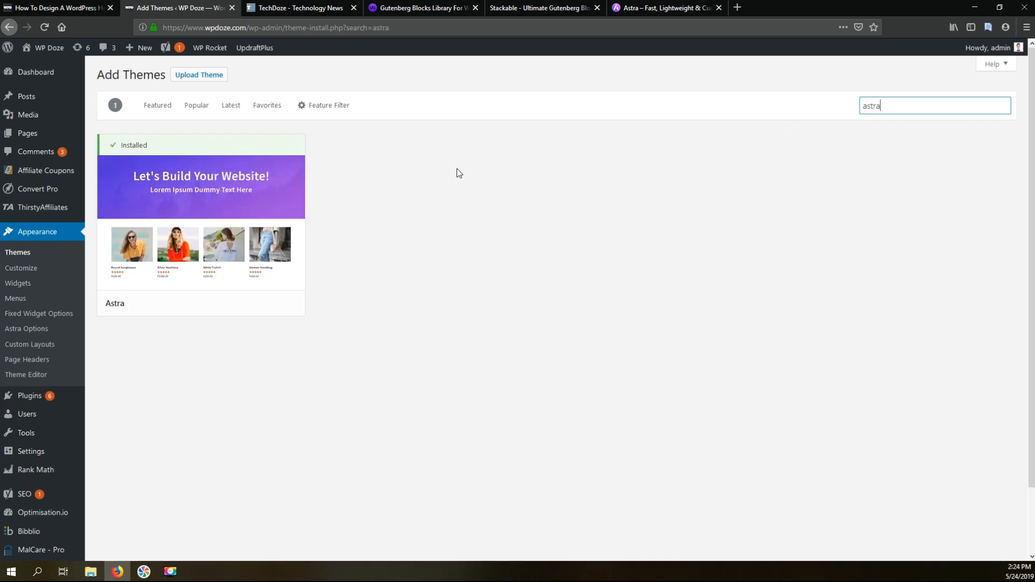
mouse_move(227, 211)
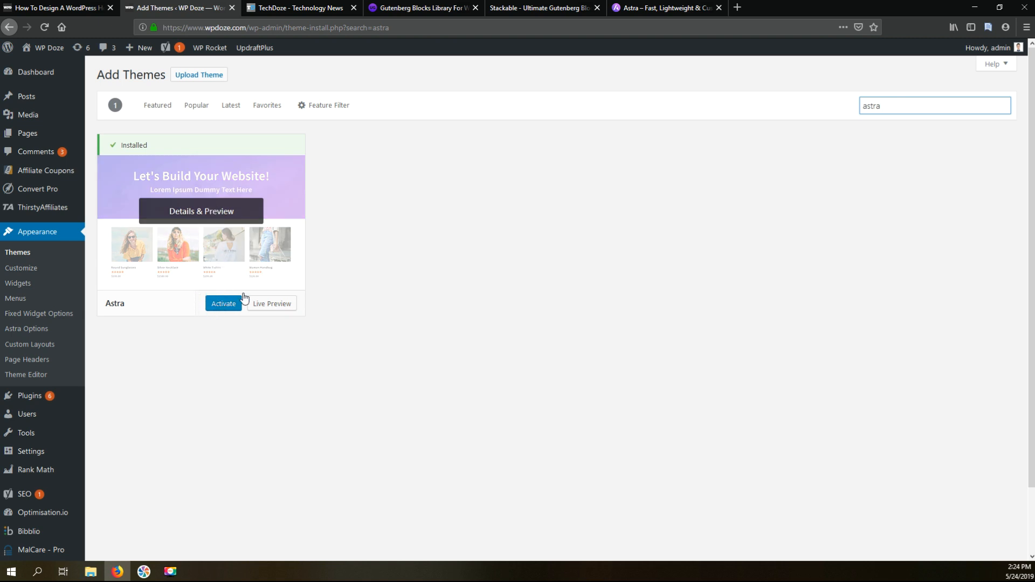
mouse_move(275, 172)
Go to the Add Plugins page and search the plugin directory for "stackable"
mouse_move(42, 403)
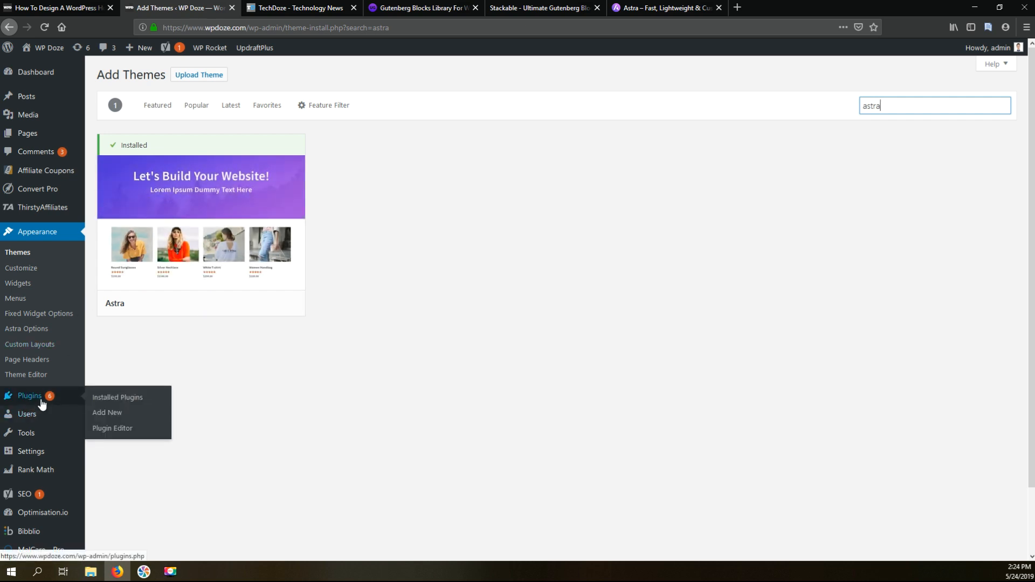
click(110, 415)
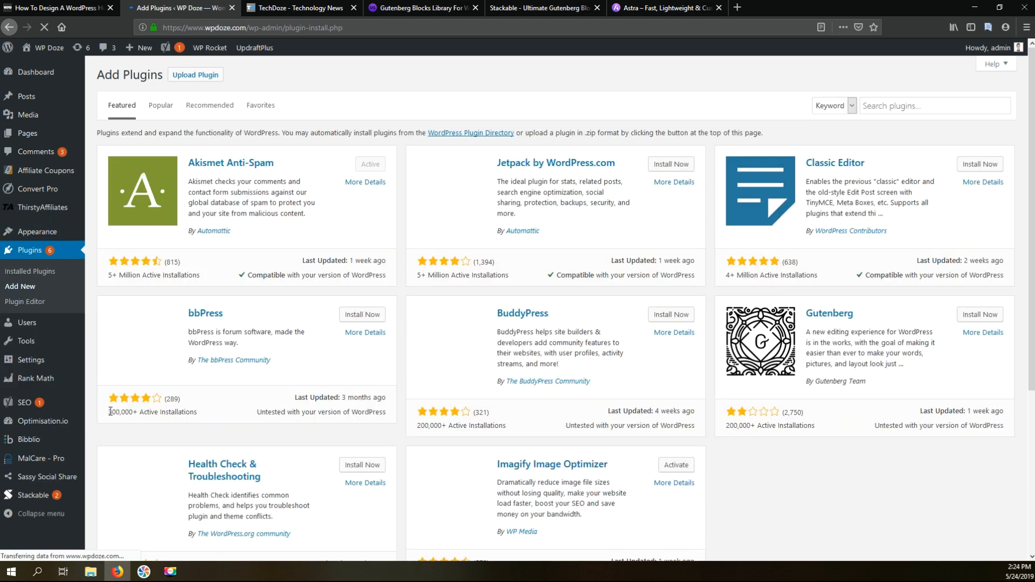
click(884, 107)
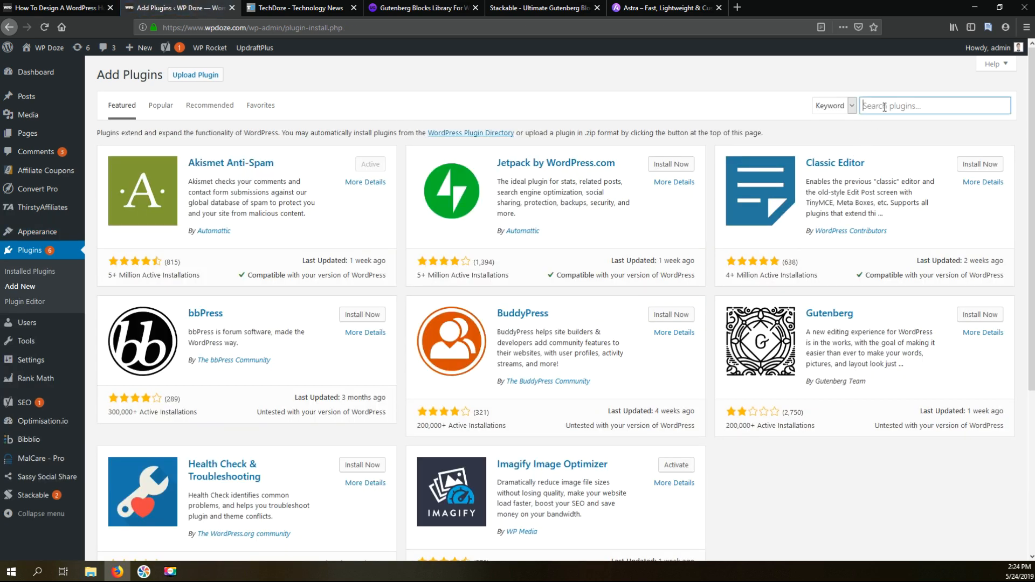
text(st)
text(a)
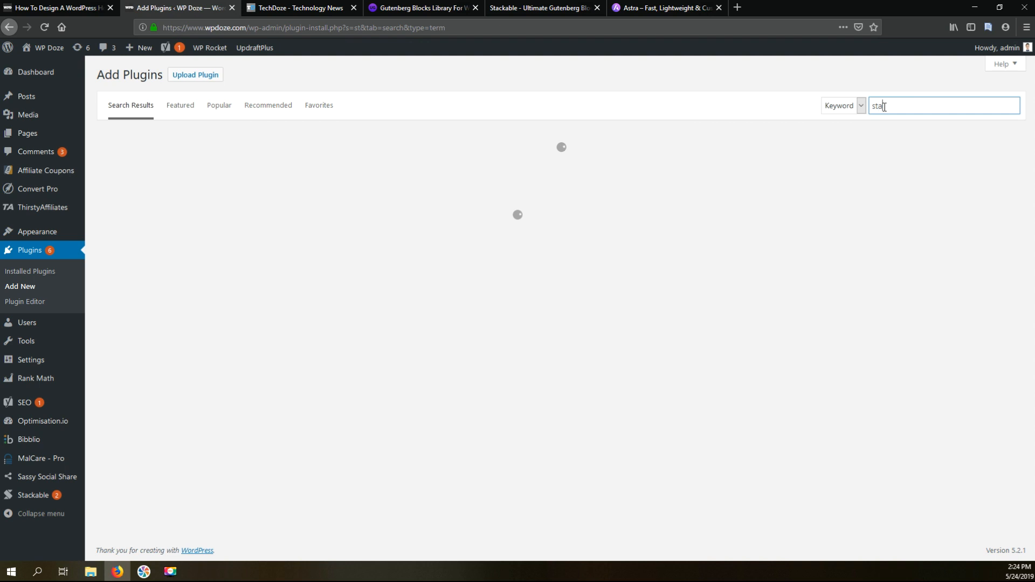
text(ckable)
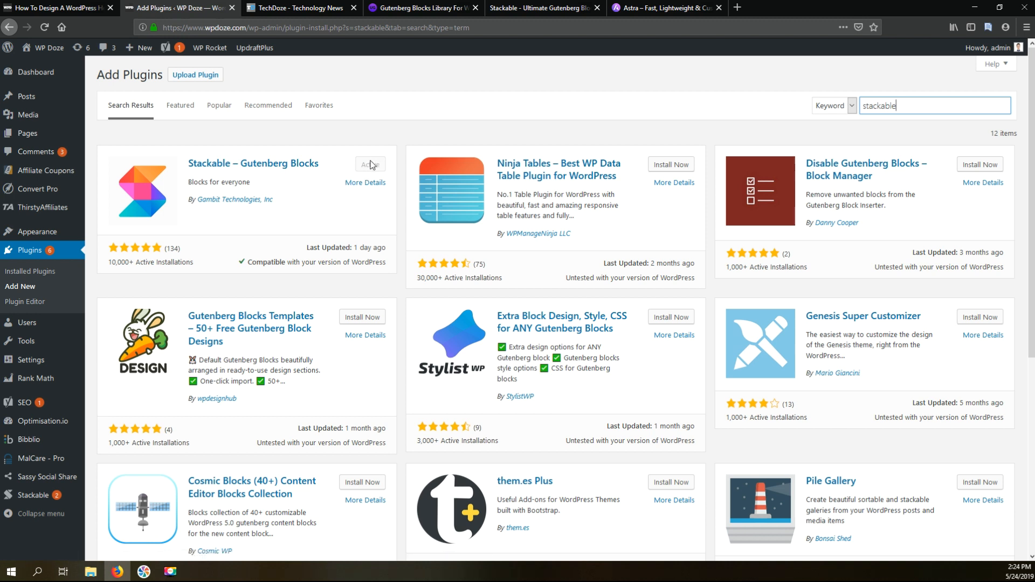
Search the plugin directory for "ultimate addons for gutenberg"
double_click(885, 106)
text(ultimate addons for gute)
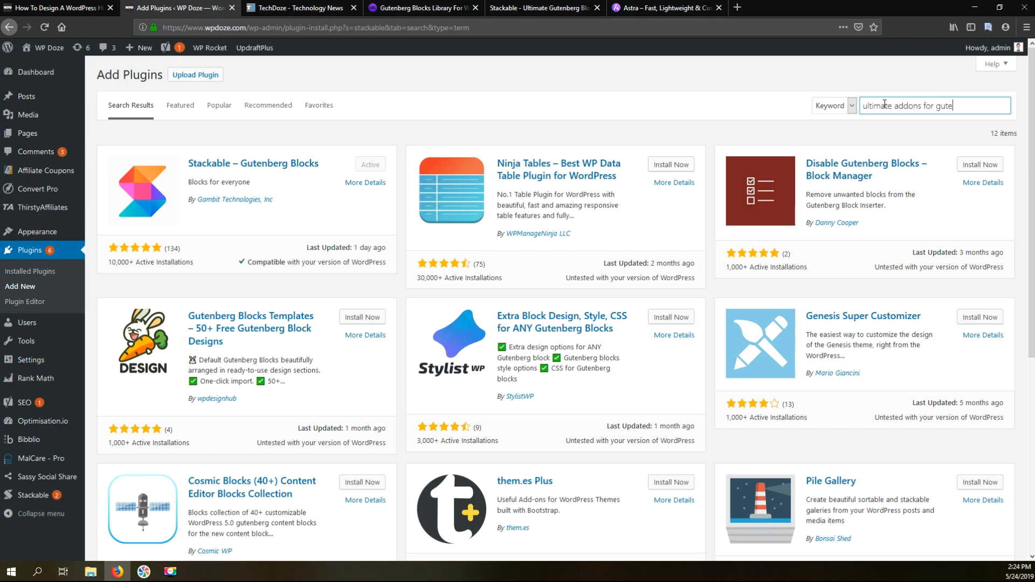
text(nberg)
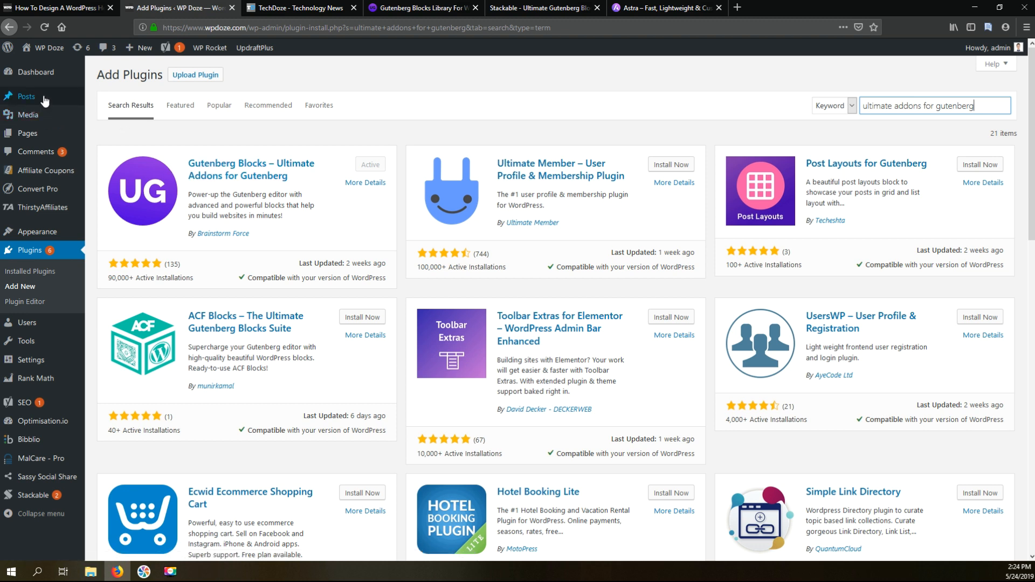
Create a new WordPress page in the block editor
mouse_move(33, 135)
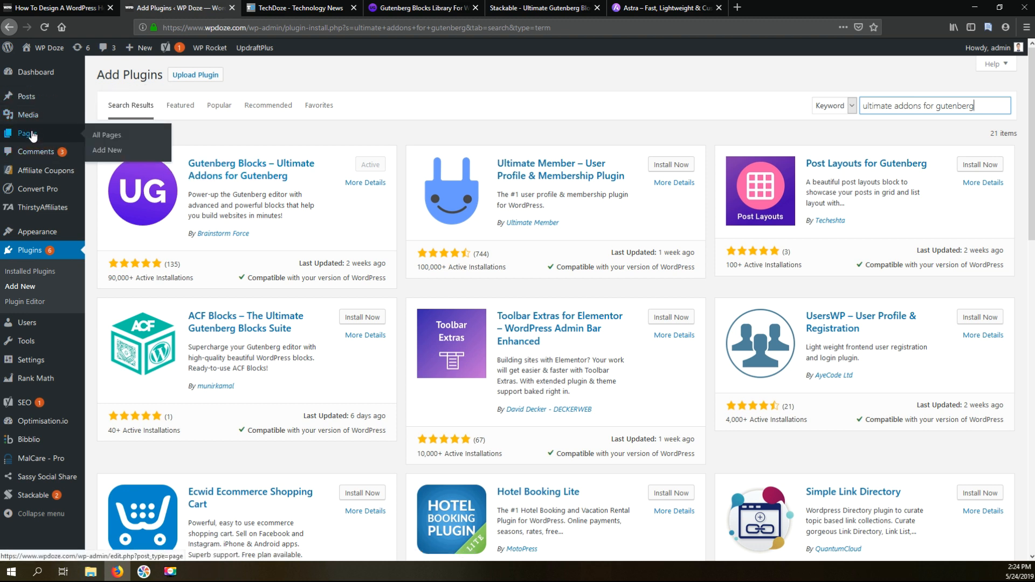
click(114, 152)
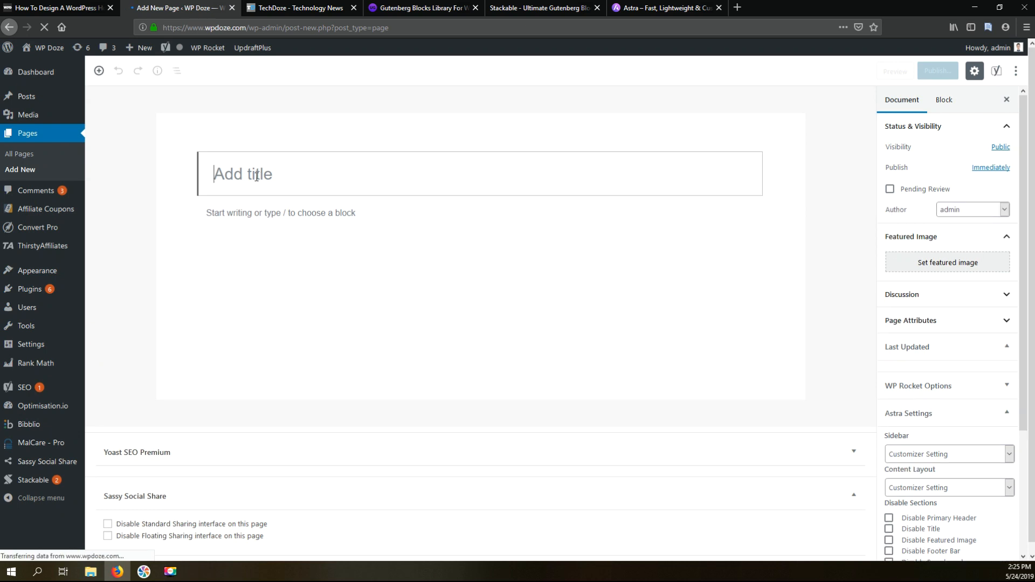
text(\home)
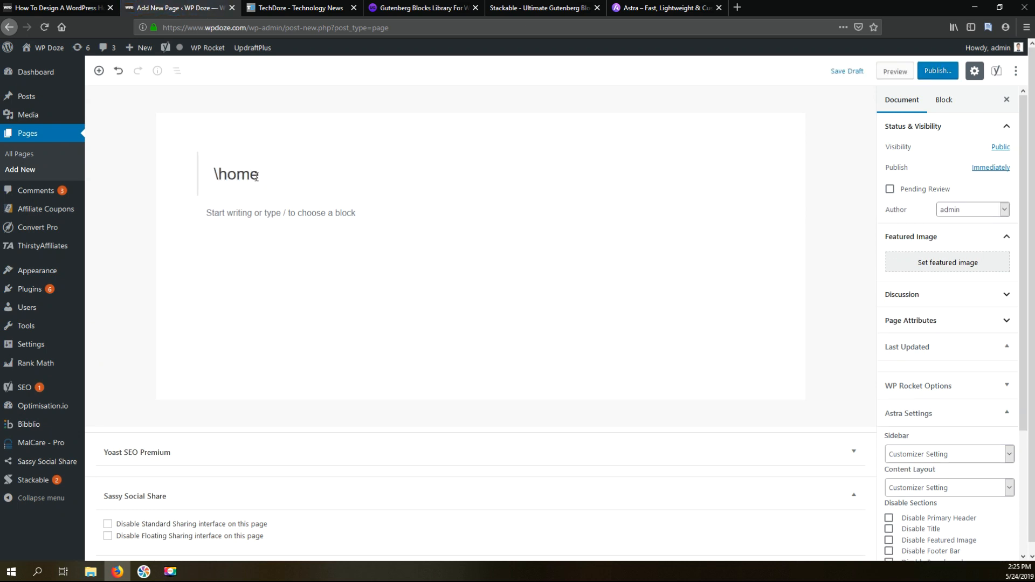
key(BackSpace)
key(BackSpace)
key(BackSpace)
key(BackSpace)
key(BackSpace)
text(\home)
key(BackSpace)
key(BackSpace)
key(BackSpace)
key(BackSpace)
key(BackSpace)
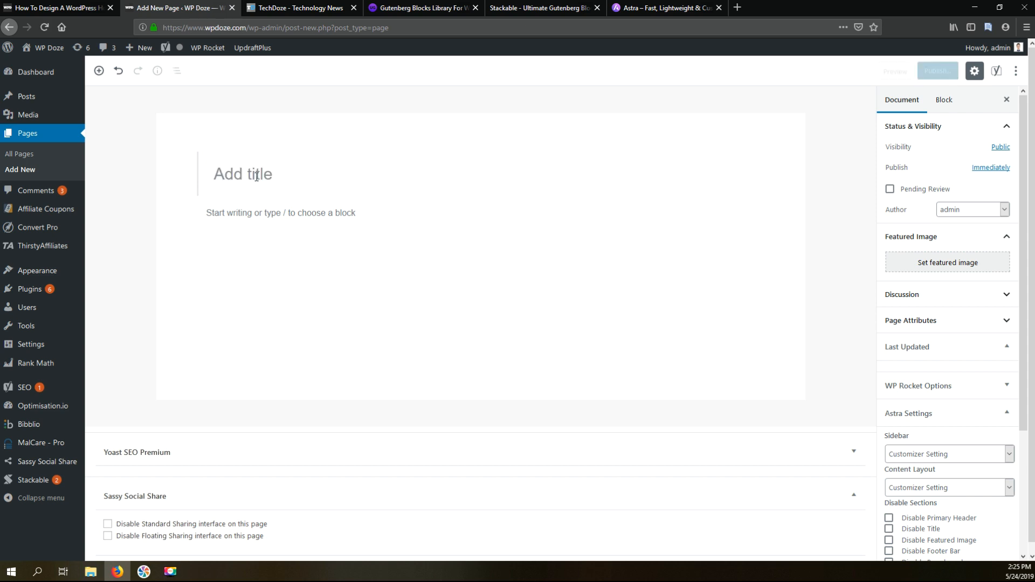
Title the new page "Home 2"
text(Home 2)
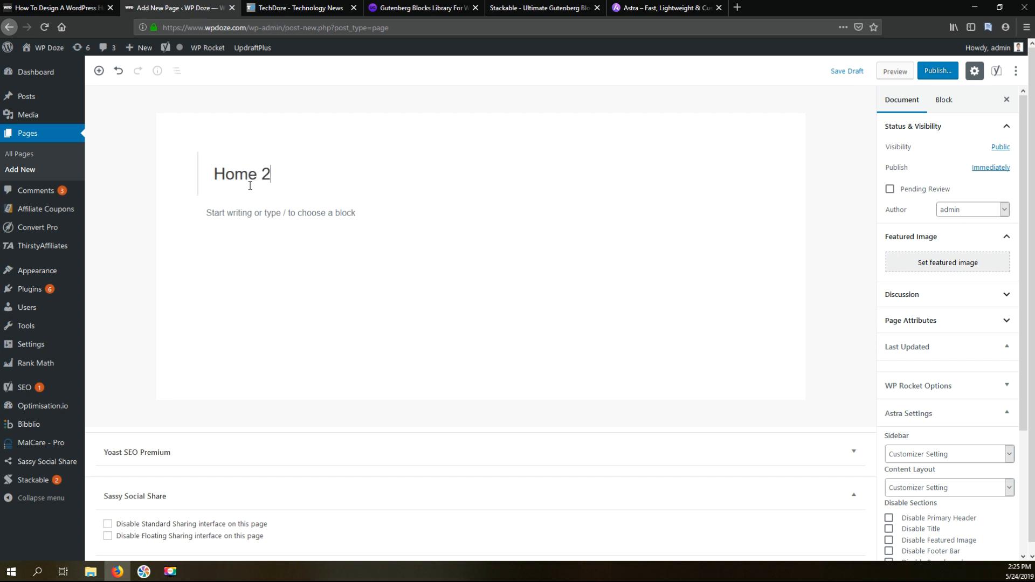
click(323, 281)
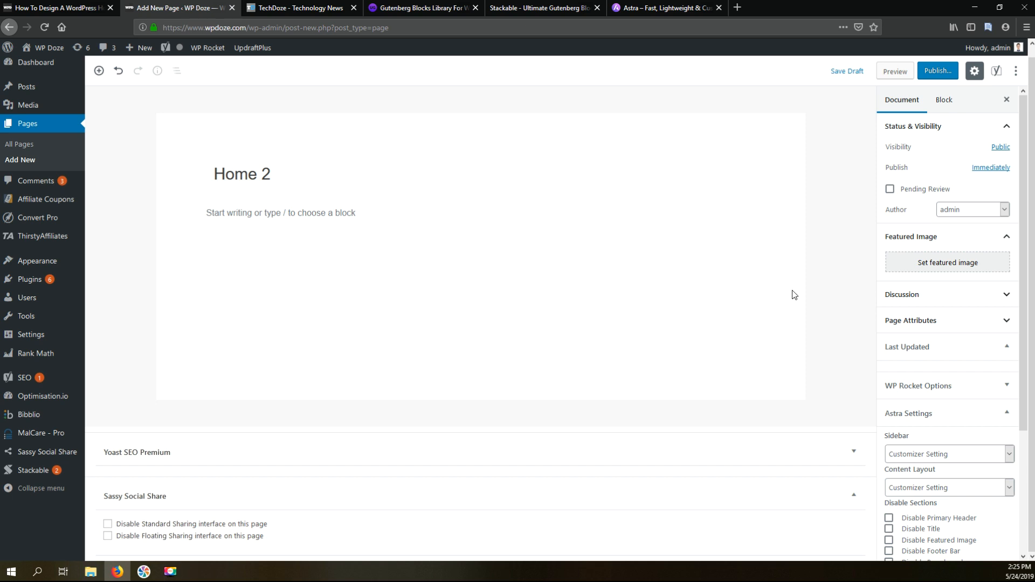
Preview the Home 2 draft to check its default layout and sidebar, and return to the page editor
click(895, 72)
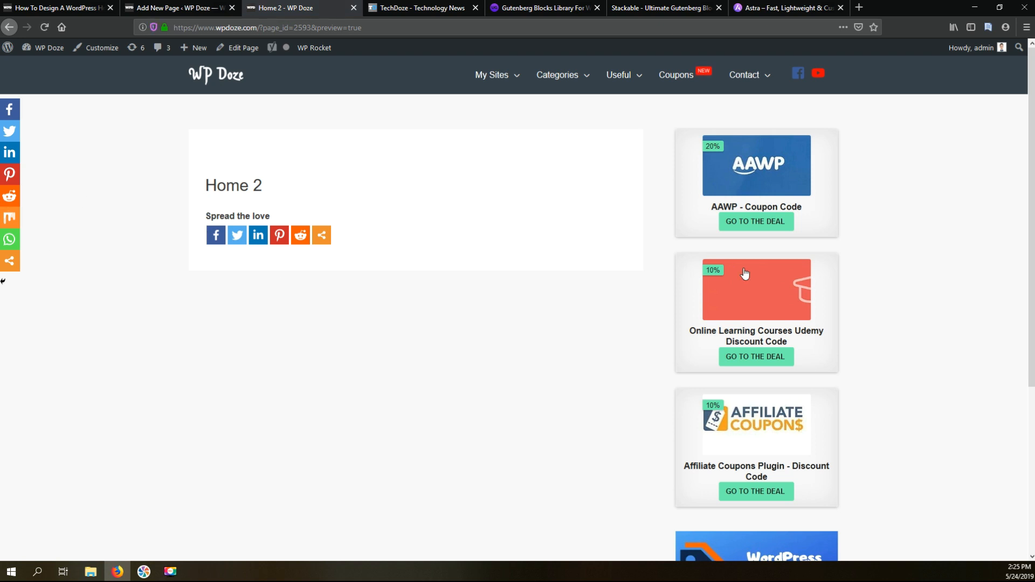
scroll(685, 240, down, 1)
scroll(683, 239, up, 1)
click(175, 7)
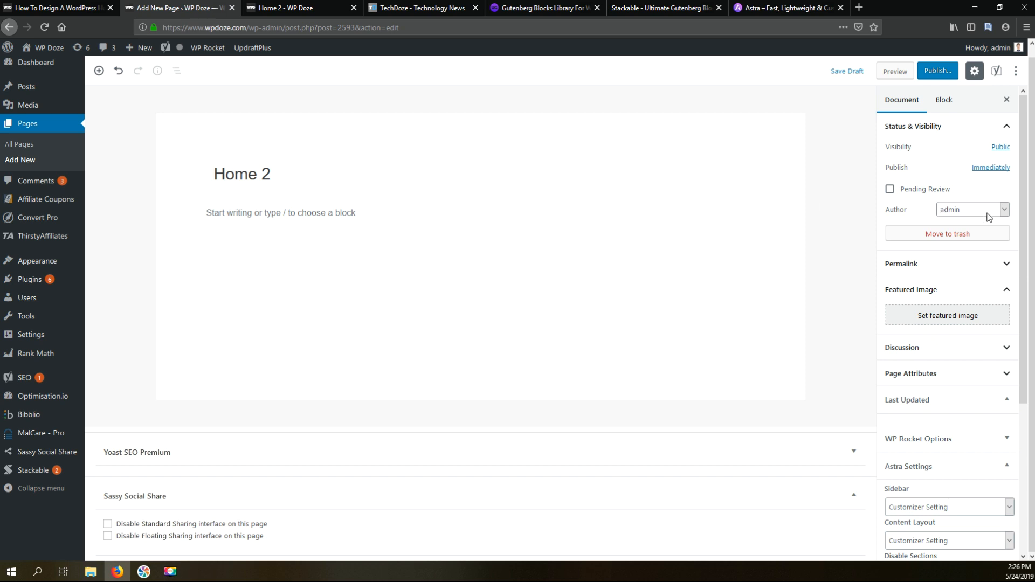
In the page's Astra Settings, set Sidebar to No Sidebar and Content Layout to Full Width / Contained
scroll(960, 148, down, 2)
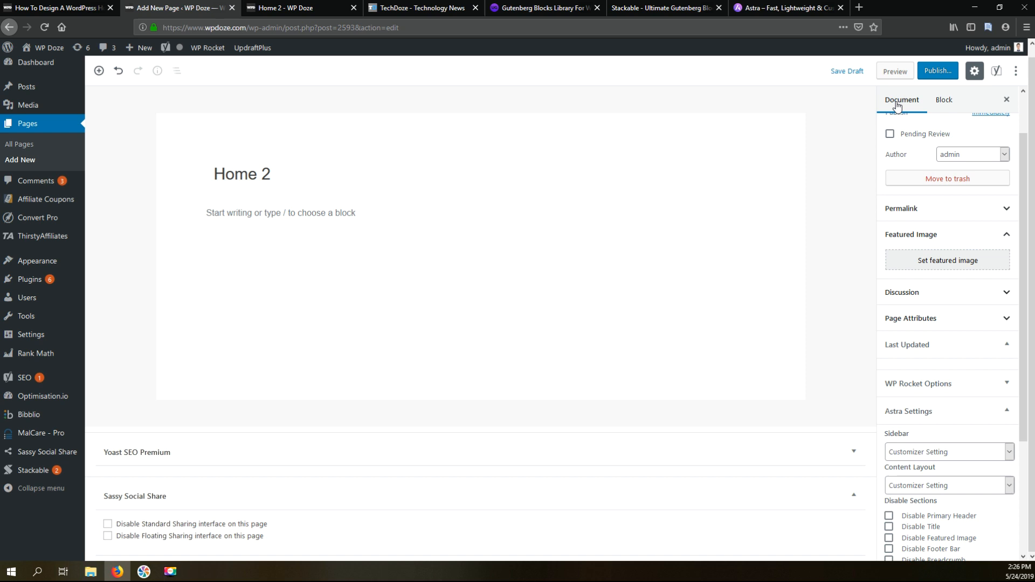
scroll(943, 288, down, 3)
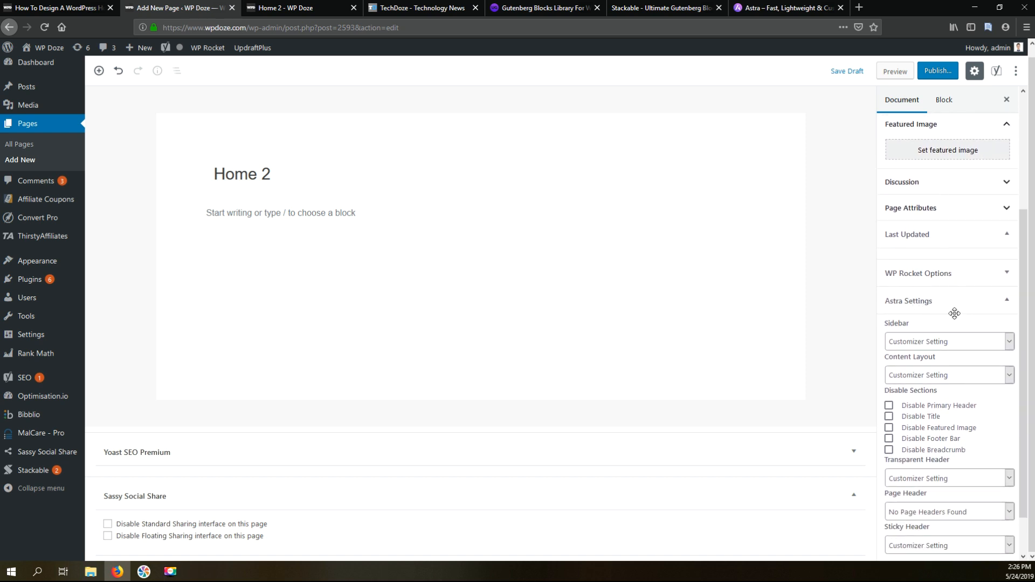
scroll(955, 313, down, 1)
click(965, 296)
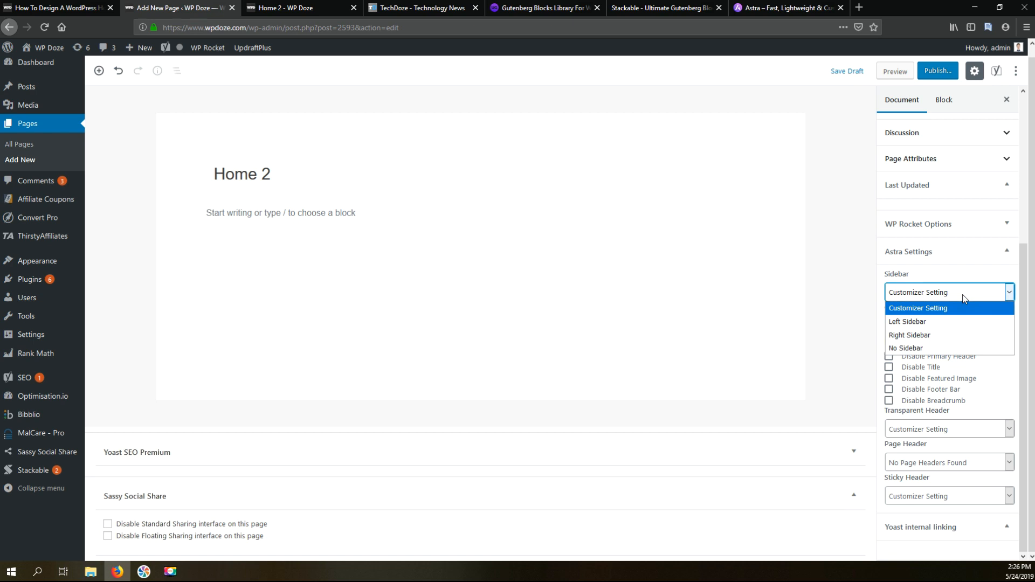
click(927, 344)
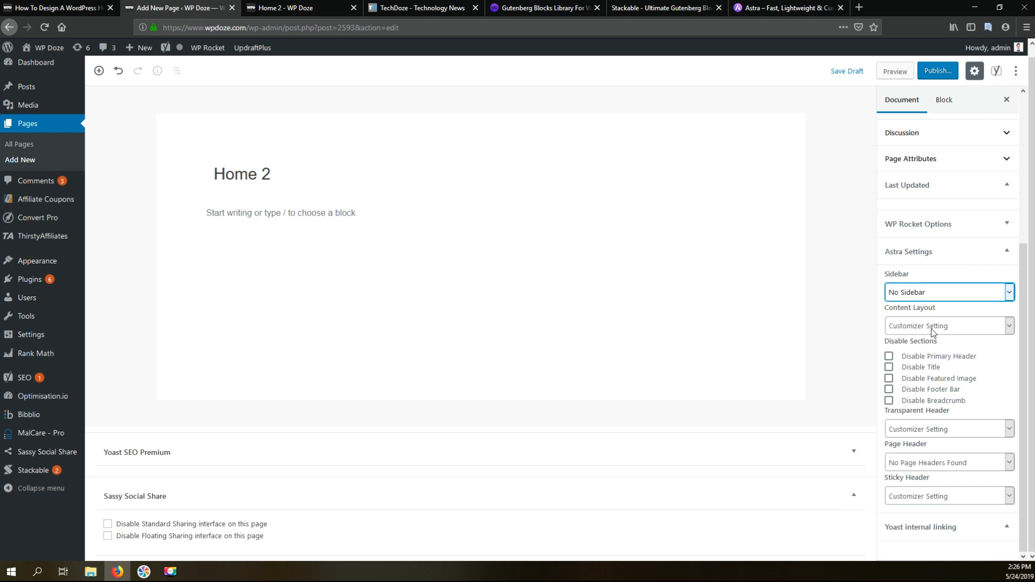
click(931, 328)
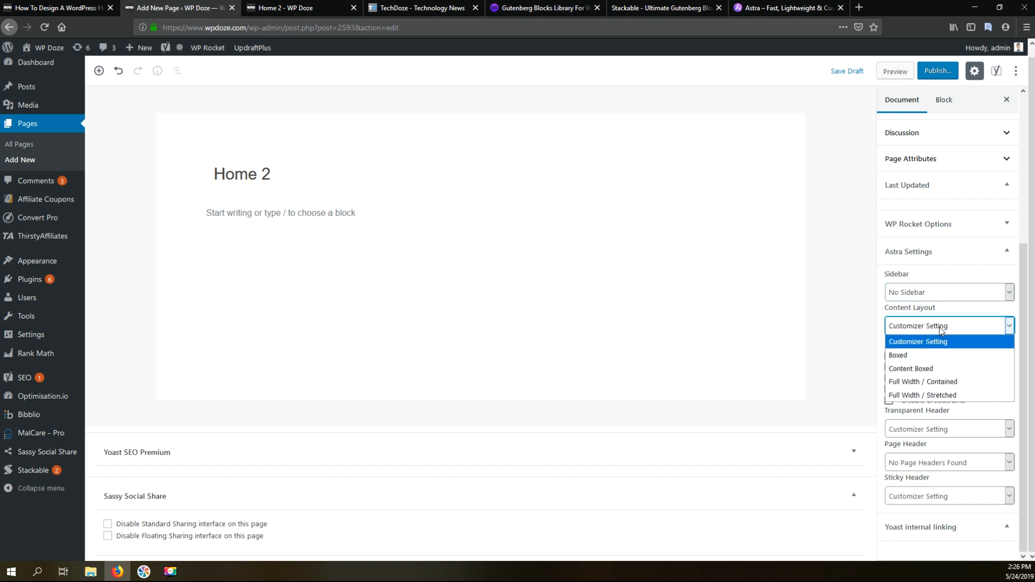
click(931, 381)
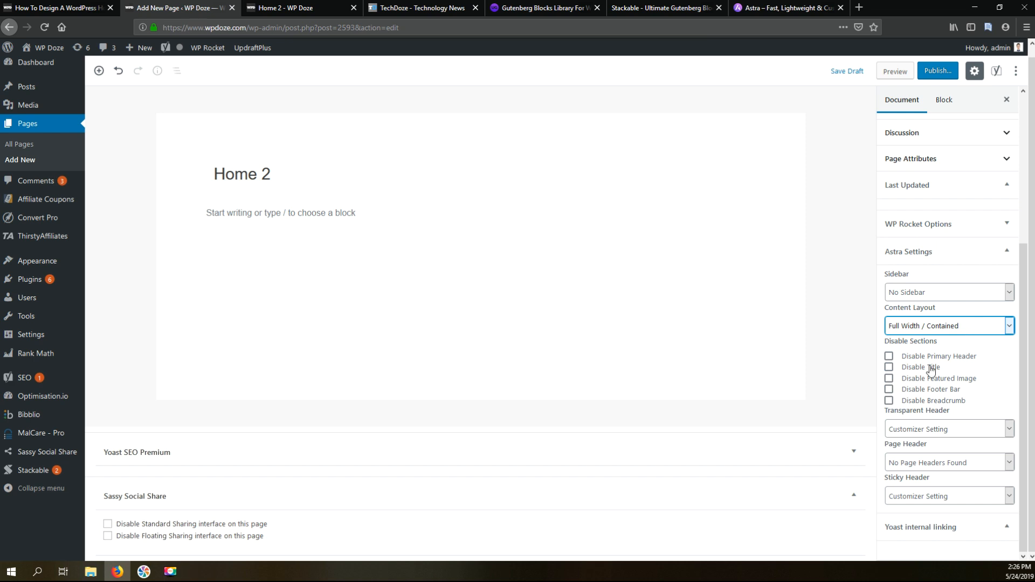
Disable the page's title, breadcrumb, and both the standard and floating Sassy Social Share interfaces, and save the draft
click(889, 368)
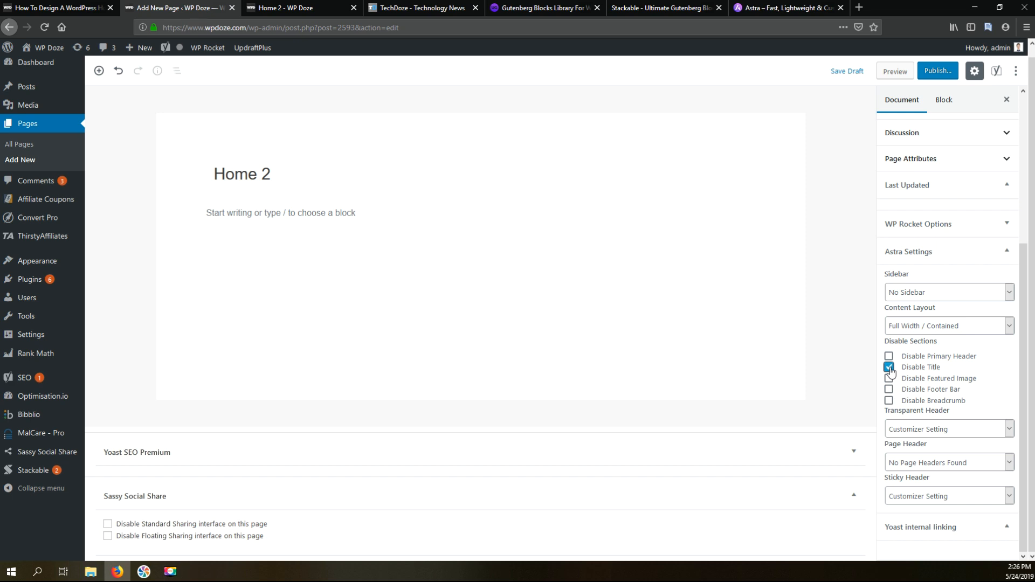
click(889, 402)
click(108, 526)
click(108, 536)
click(839, 74)
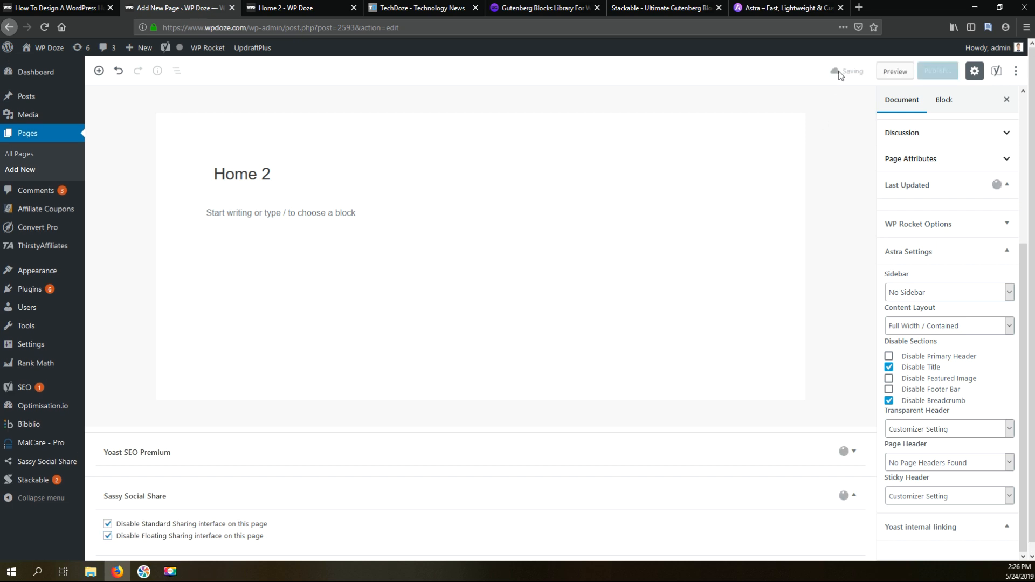
Preview the Home 2 draft to check its layout with the sections disabled, and return to the page editor
click(894, 72)
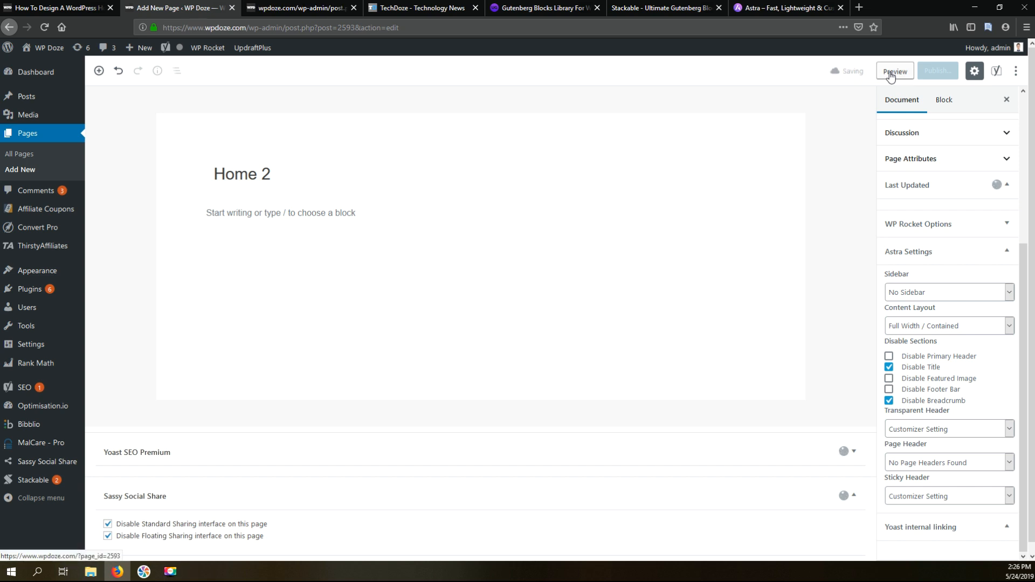
click(295, 10)
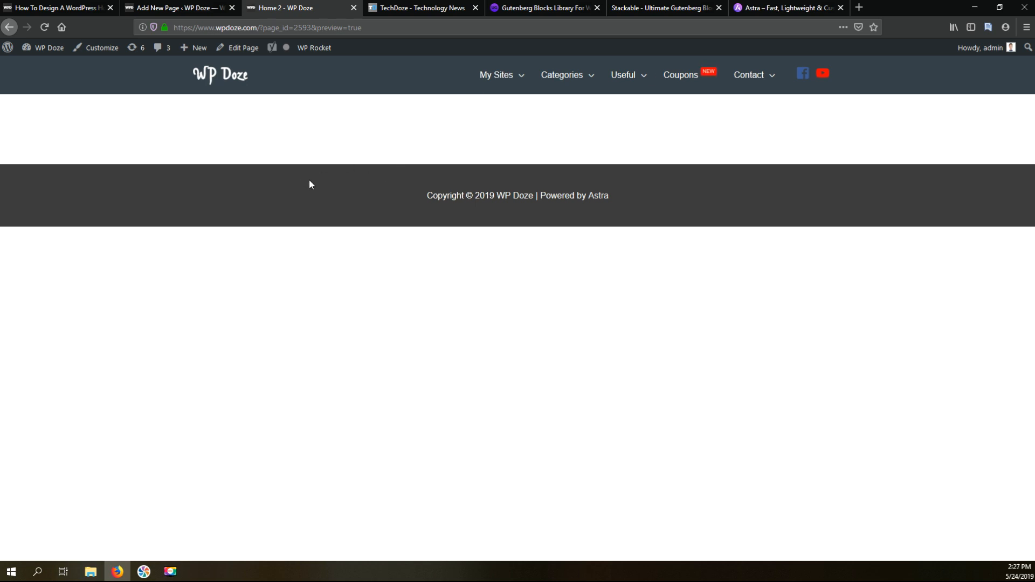
click(152, 11)
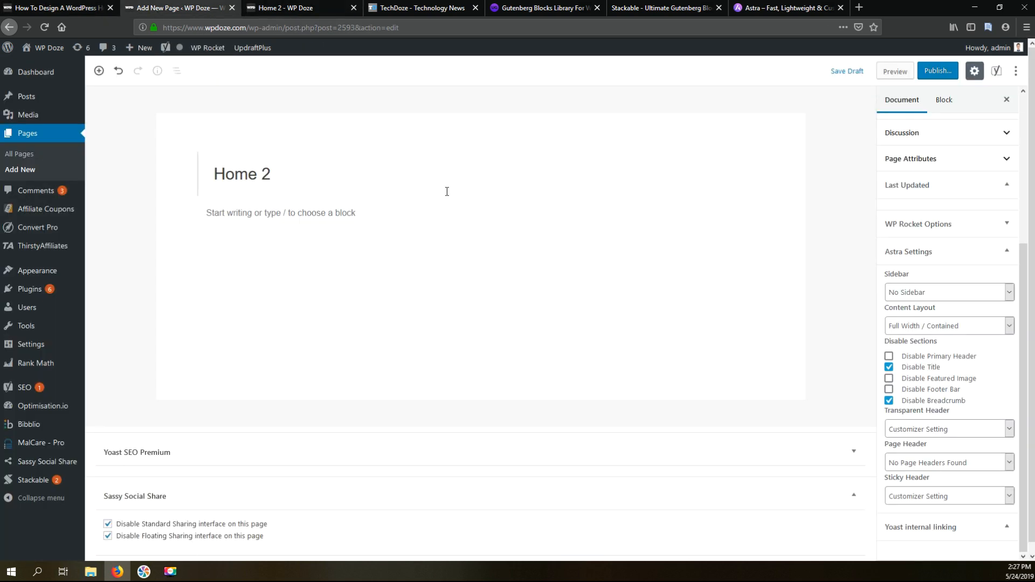
Read the tutorial article through Step 3 on adding the call to action block, and return to the page editor
click(56, 9)
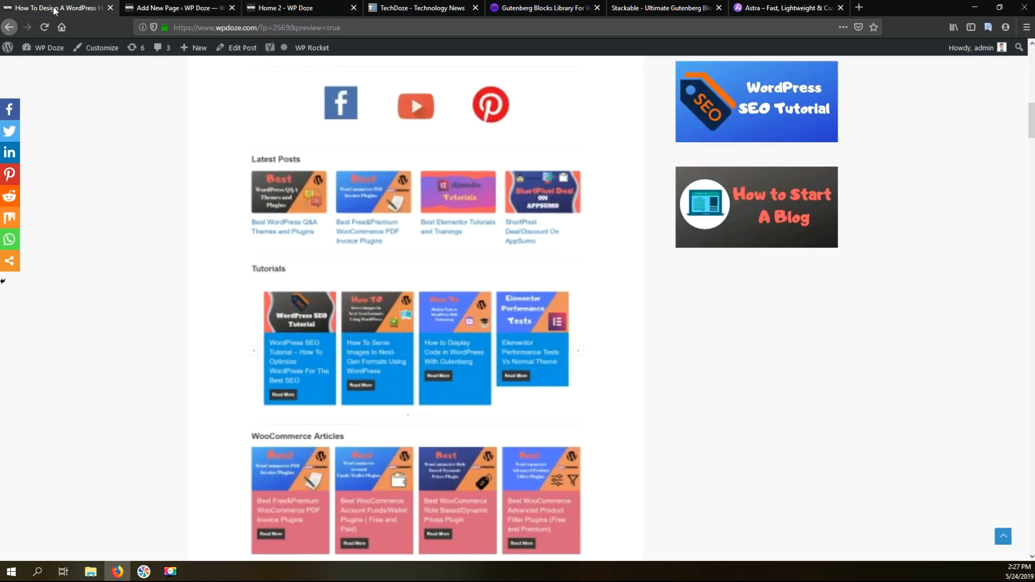
scroll(373, 217, down, 12)
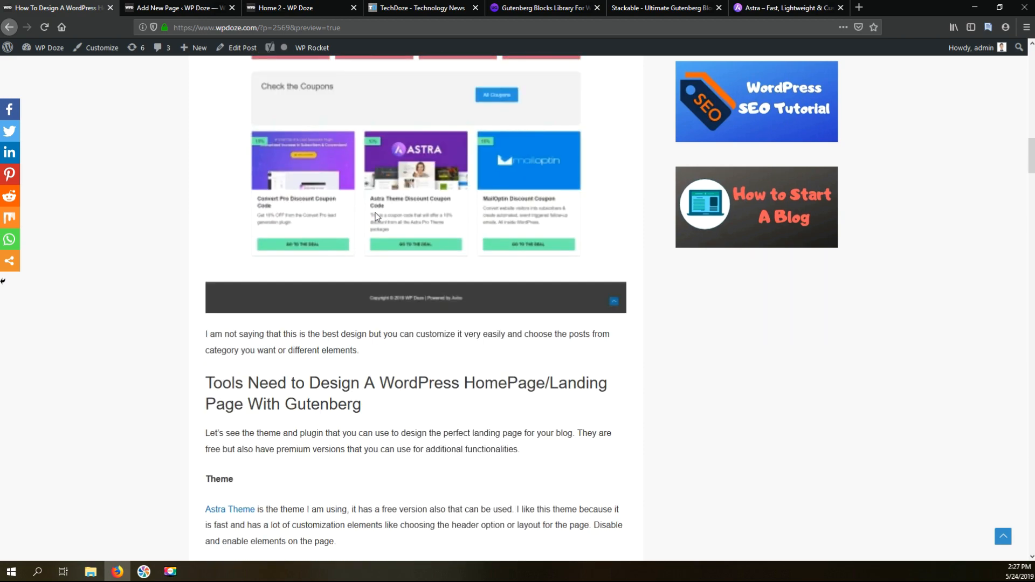
scroll(376, 215, down, 8)
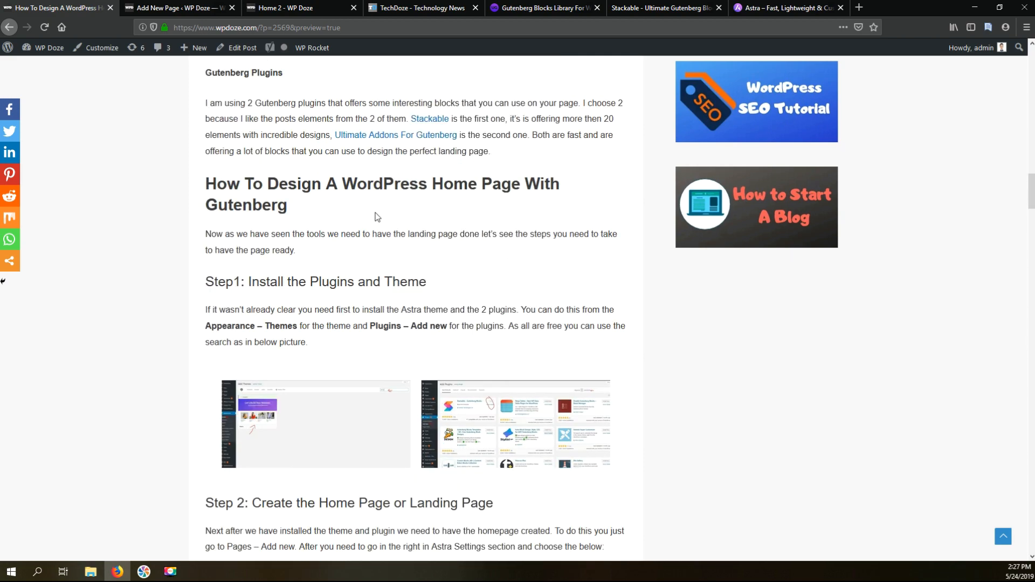
scroll(376, 215, down, 15)
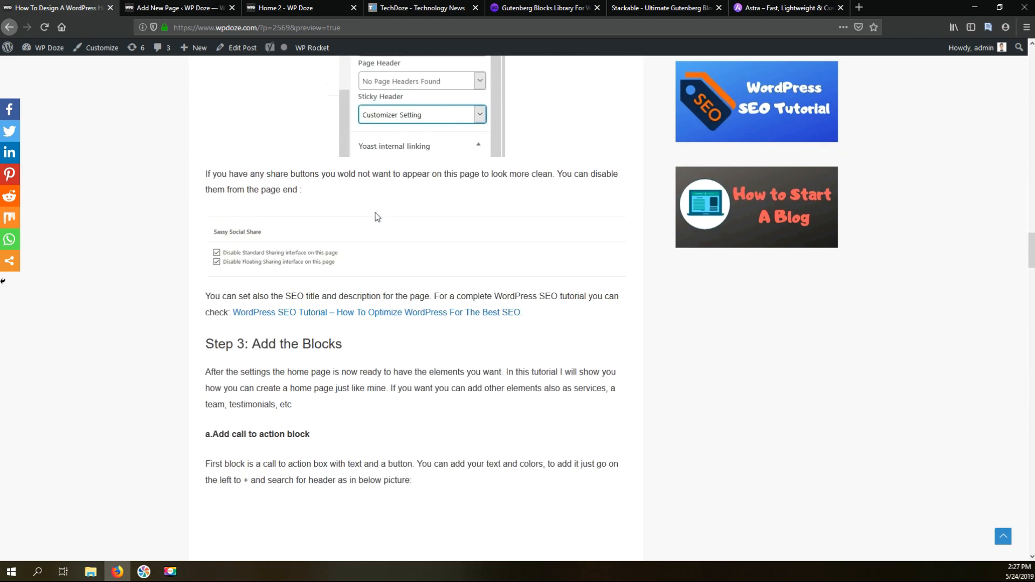
scroll(377, 216, down, 4)
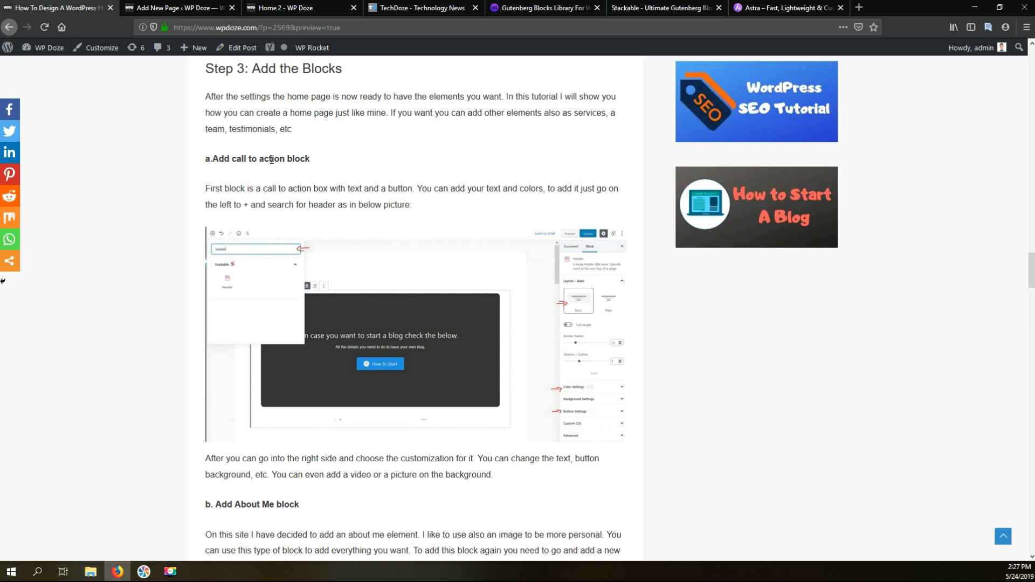
key(ctrl+Tab)
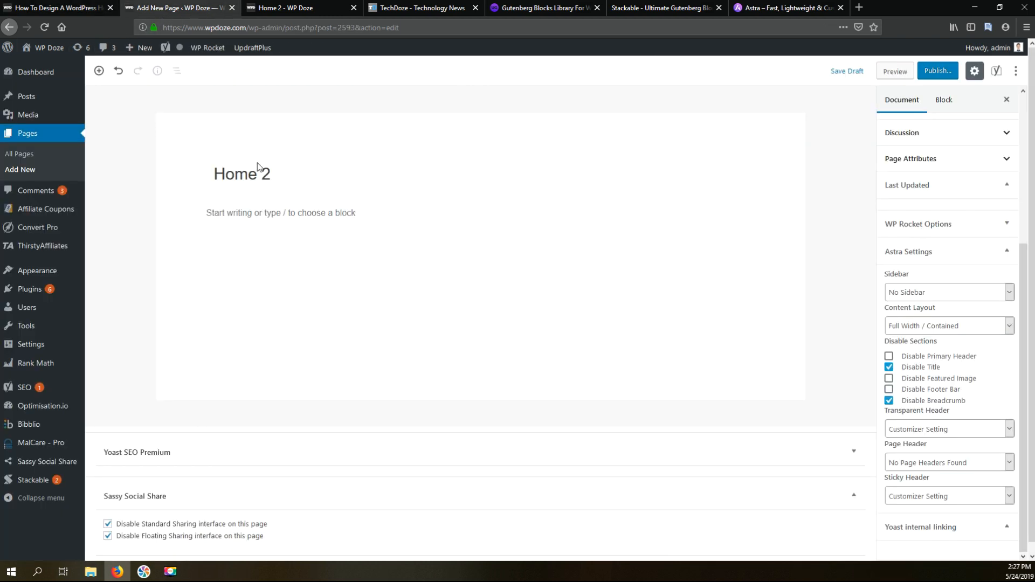
Search the block library for "hea" and insert the Stackable Header block below the page title
click(254, 212)
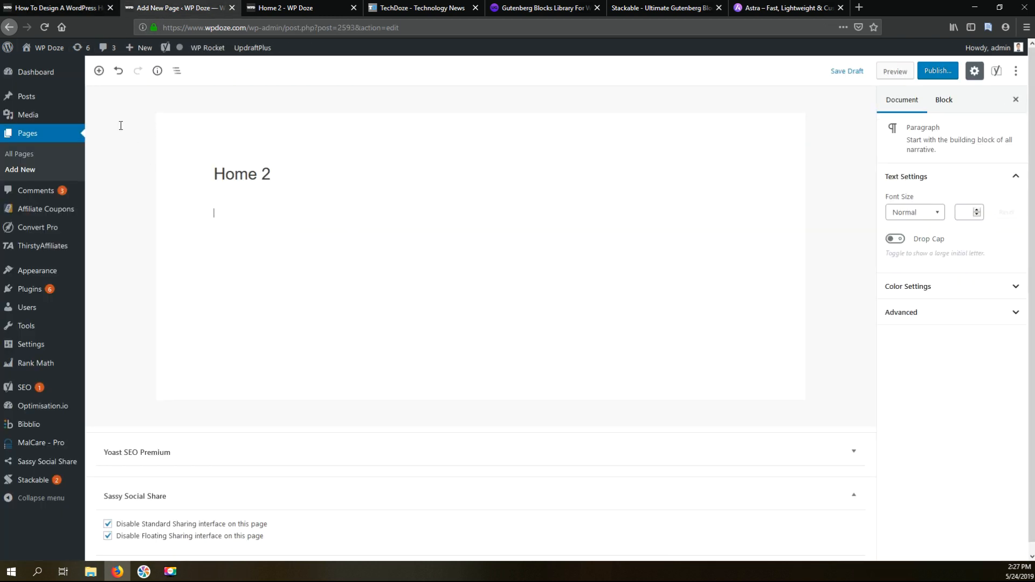
click(99, 72)
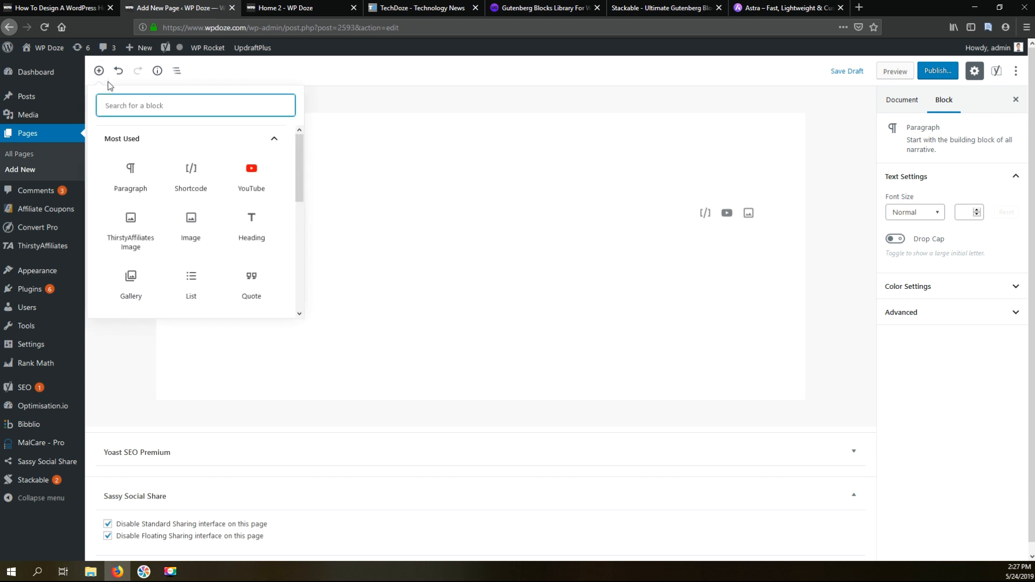
text(hea)
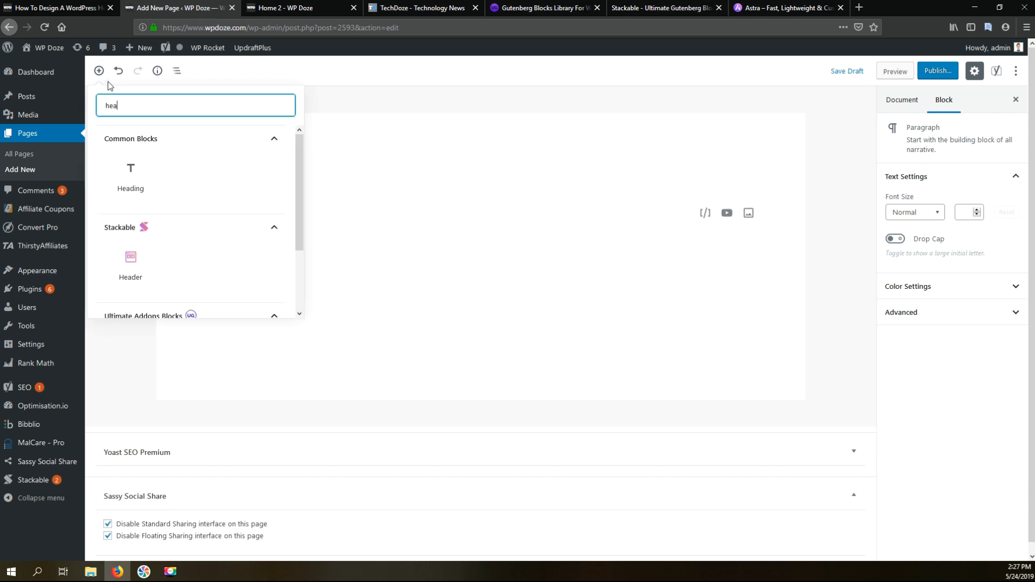
click(131, 264)
click(130, 260)
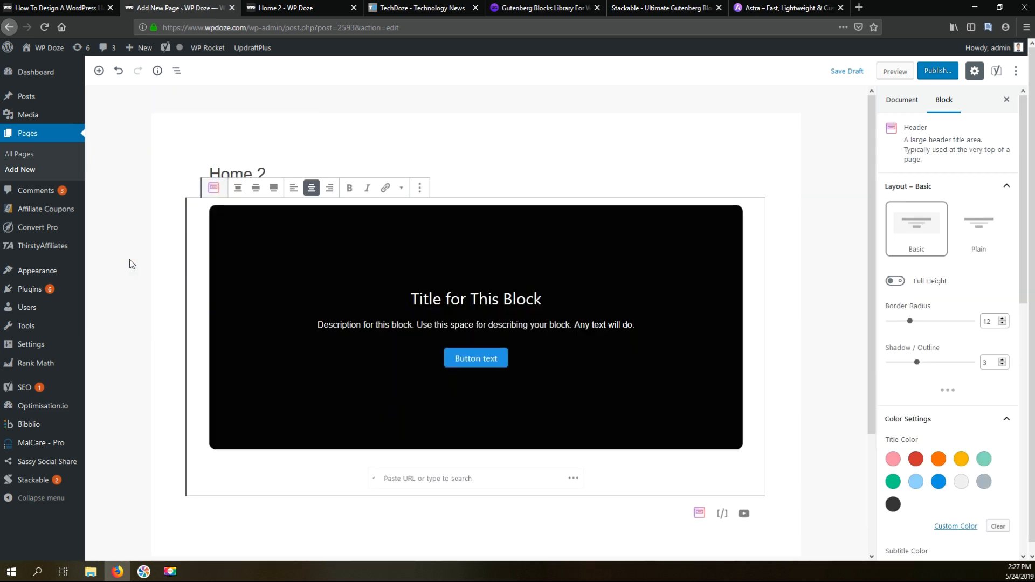
Examine the Header block's editable title, description, button text and button link field
scroll(505, 248, down, 1)
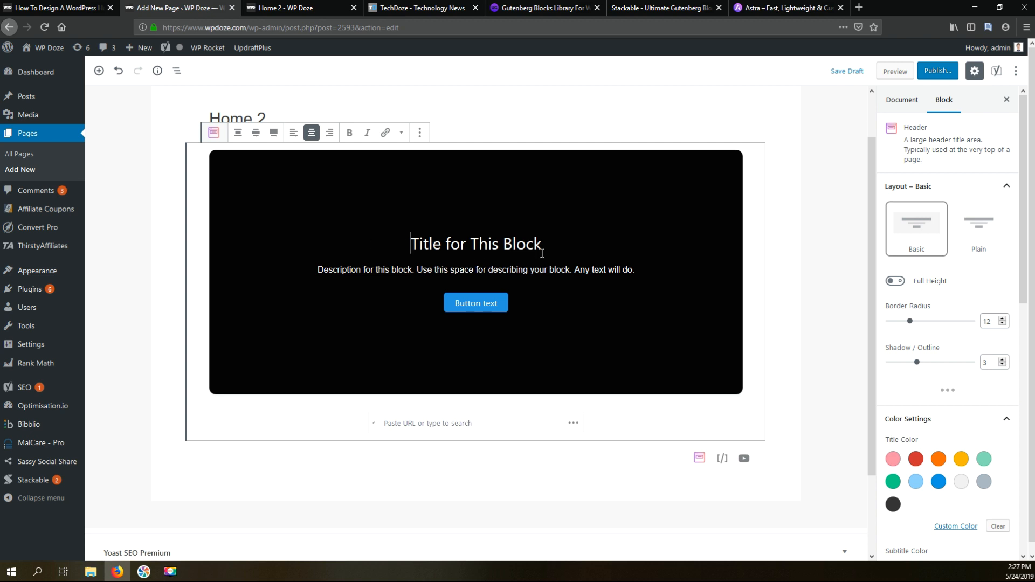
triple_click(443, 241)
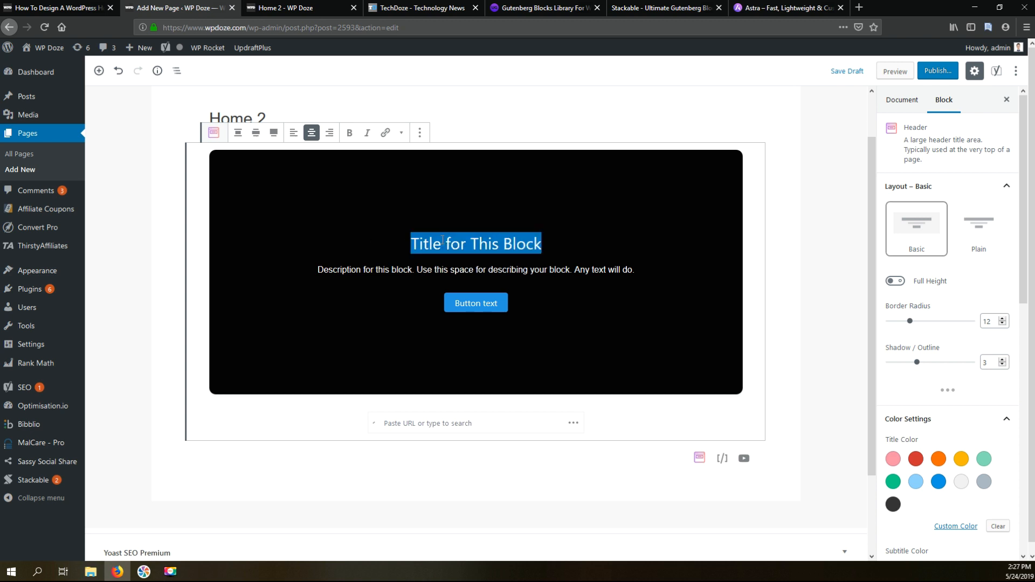
triple_click(442, 270)
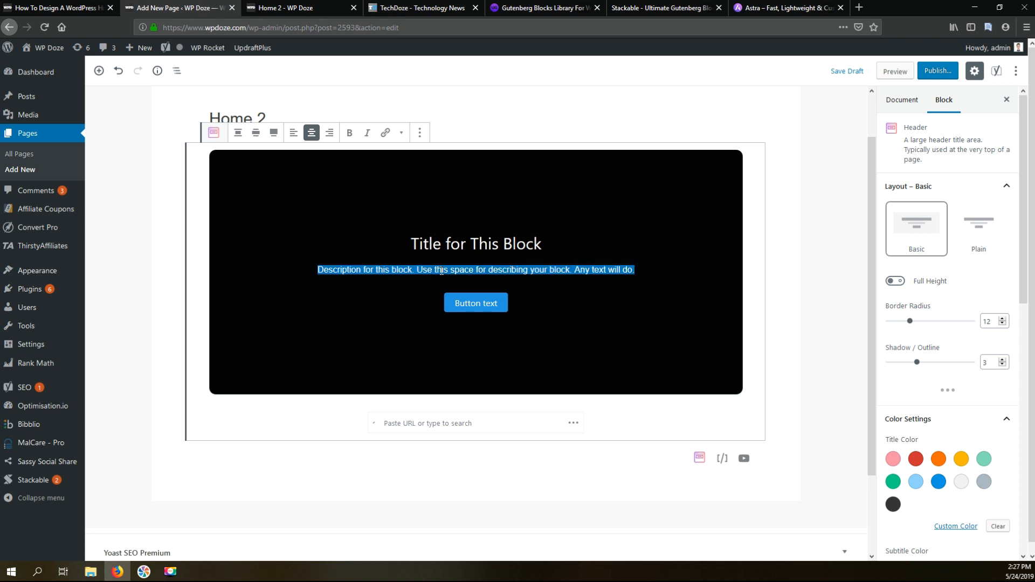
click(504, 274)
scroll(464, 258, down, 2)
click(488, 258)
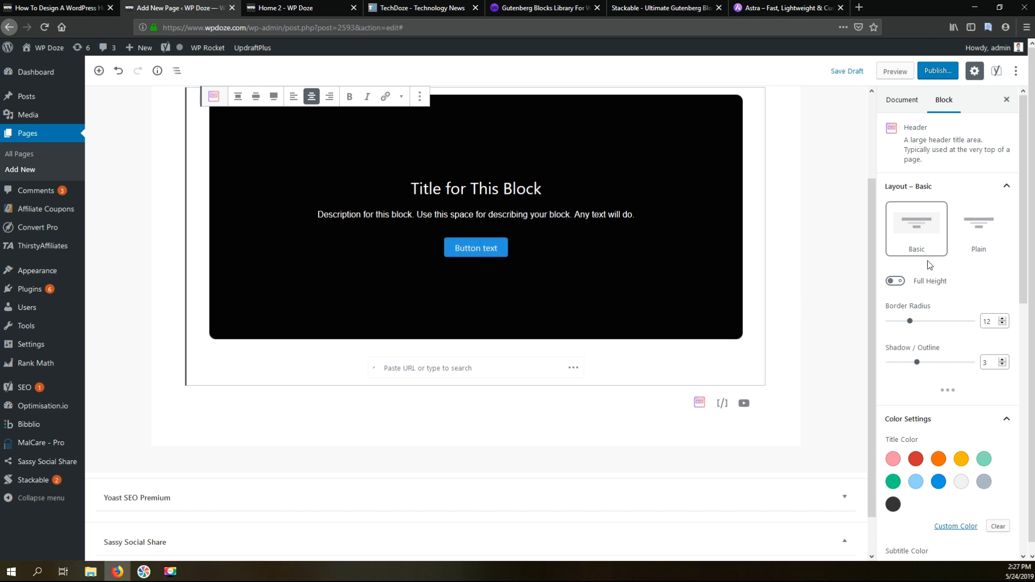
click(450, 372)
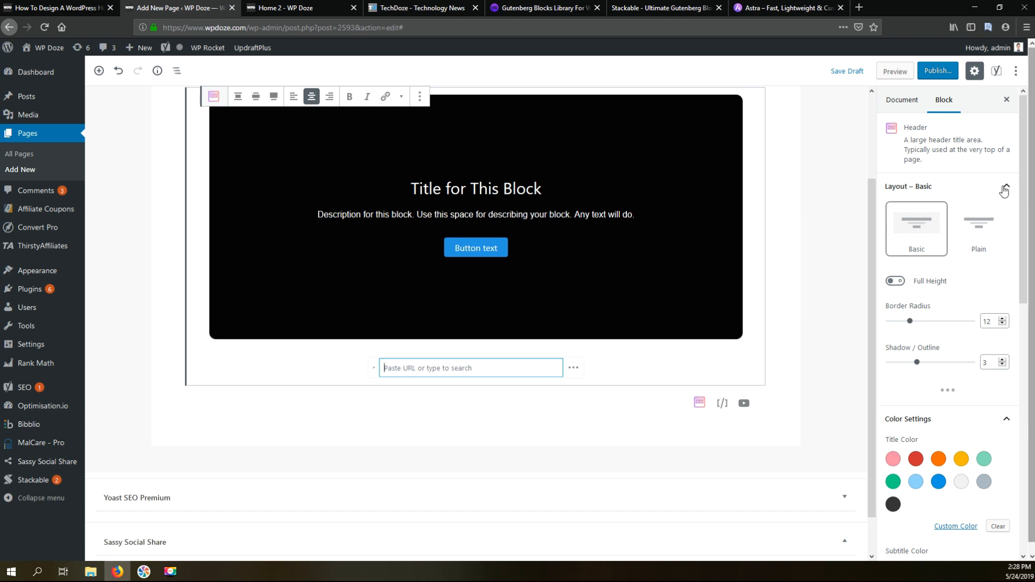
Try the Plain layout on the Header block and switch it back to Basic
click(982, 232)
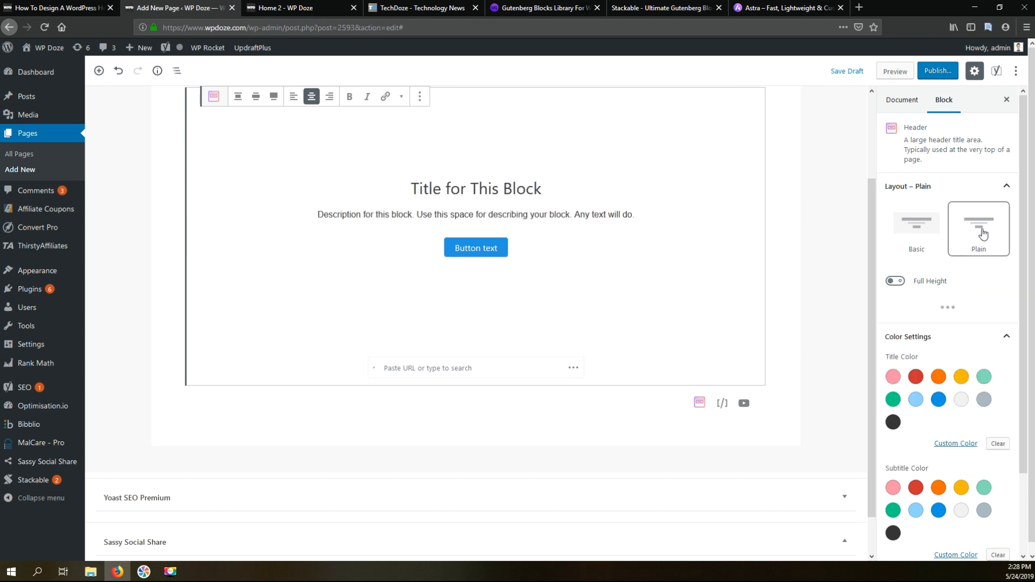
click(914, 231)
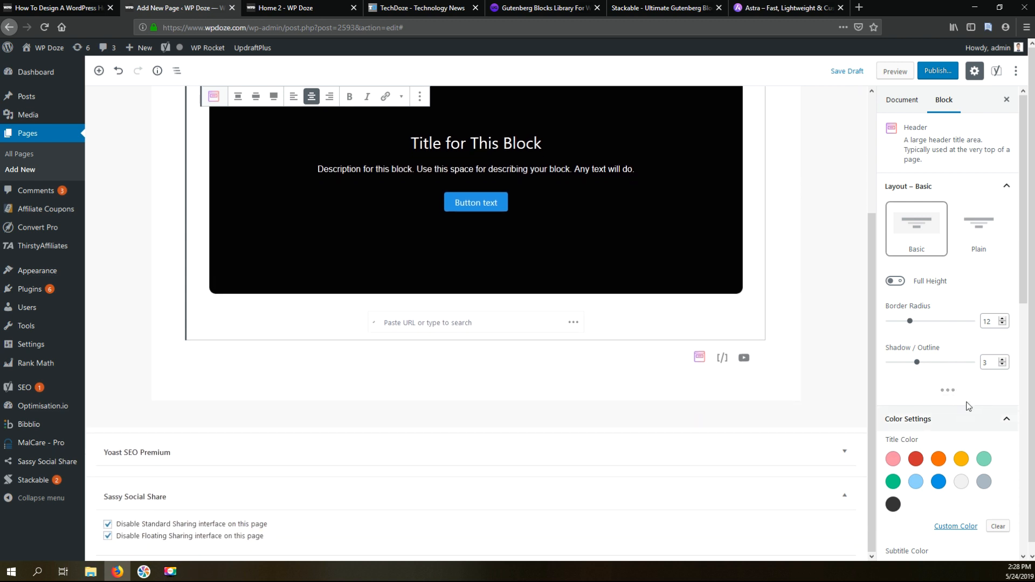
Review the Header block's title and subtitle color options and its background color, image or video settings
scroll(983, 391, down, 1)
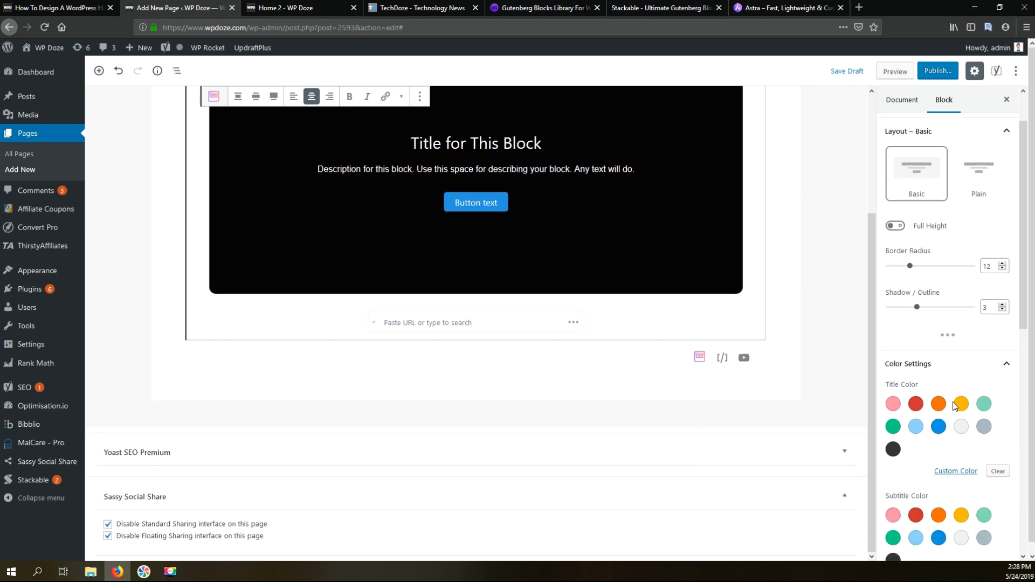
scroll(965, 409, down, 3)
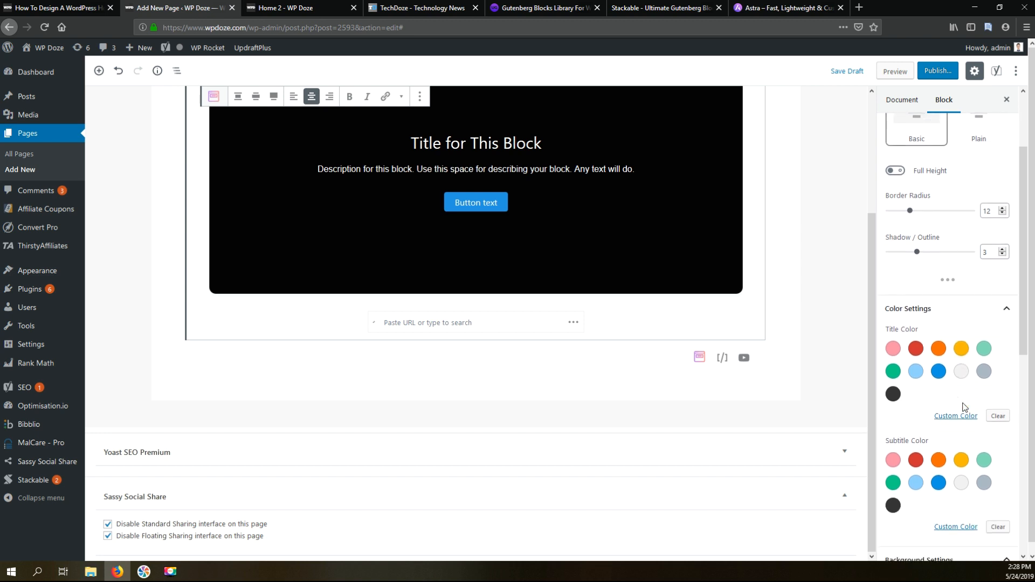
scroll(976, 417, down, 2)
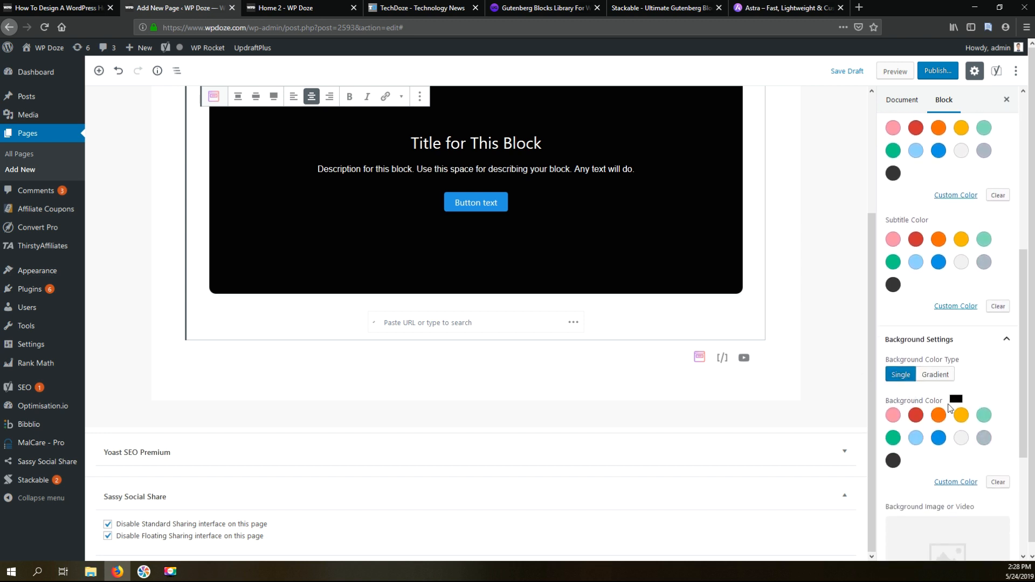
scroll(965, 373, down, 1)
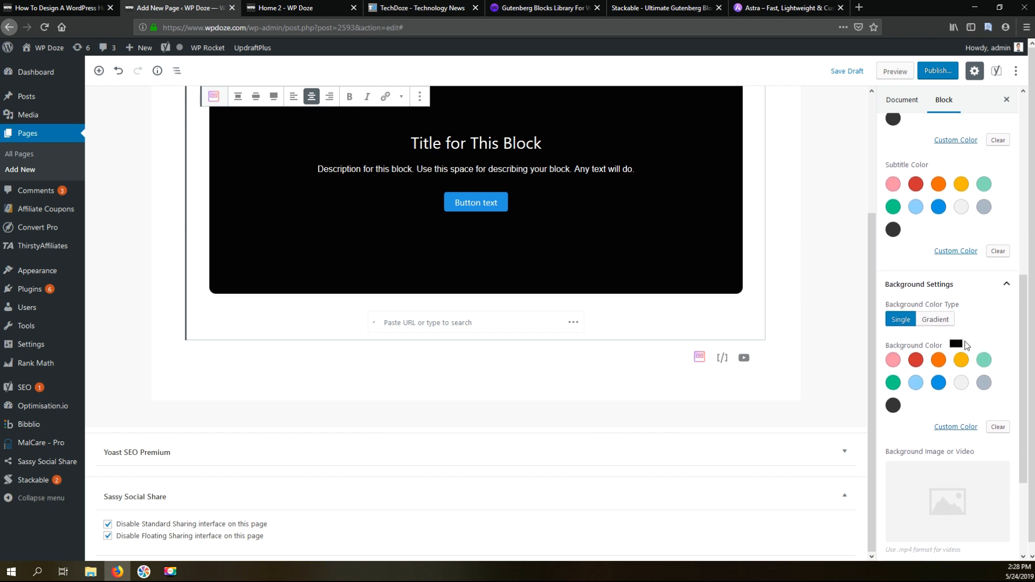
scroll(960, 410, down, 1)
scroll(959, 446, down, 2)
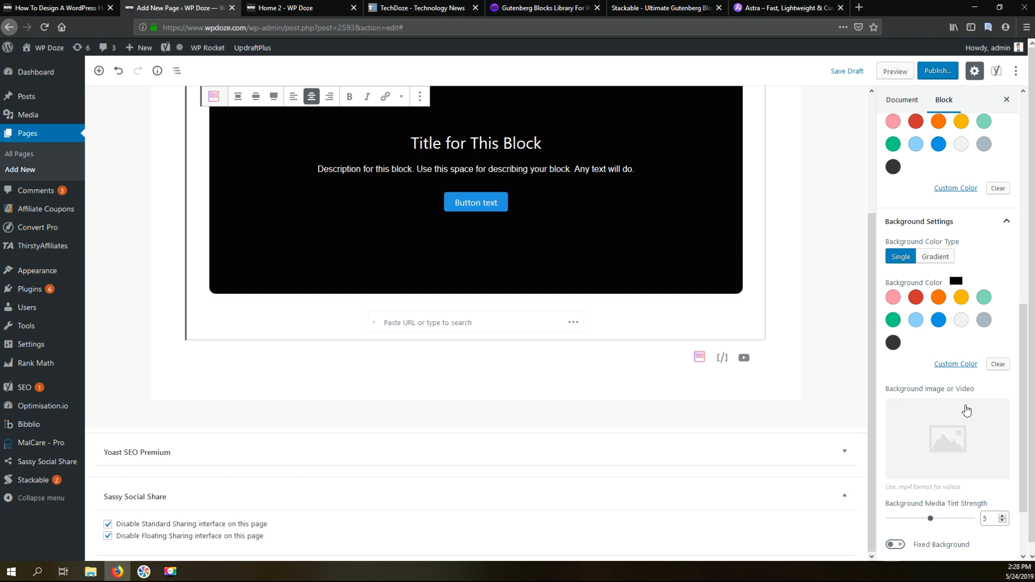
scroll(960, 365, down, 1)
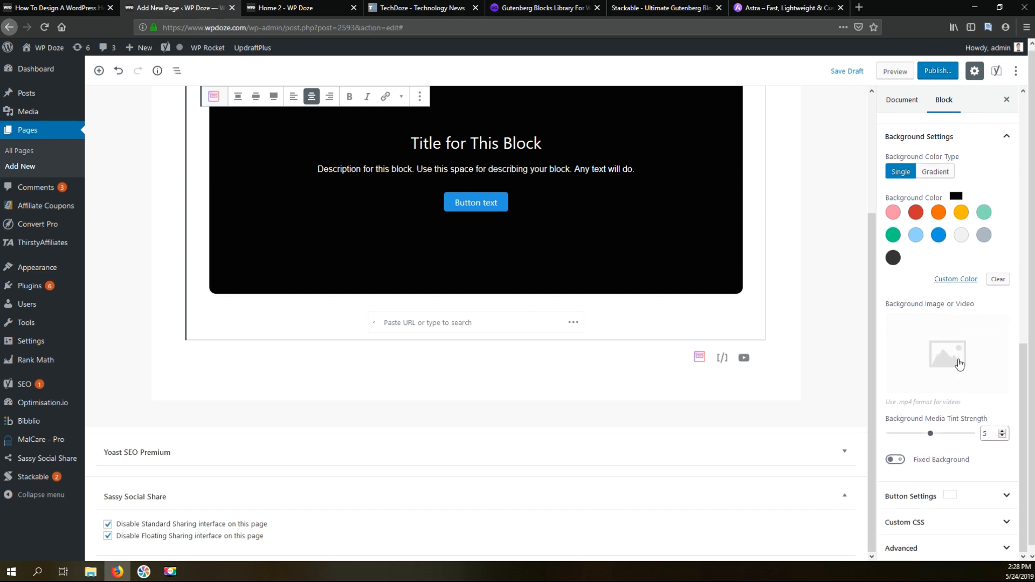
Look through the Header block's button design, color and size options, and set the button icon to fab-amazon
click(923, 497)
scroll(943, 410, down, 3)
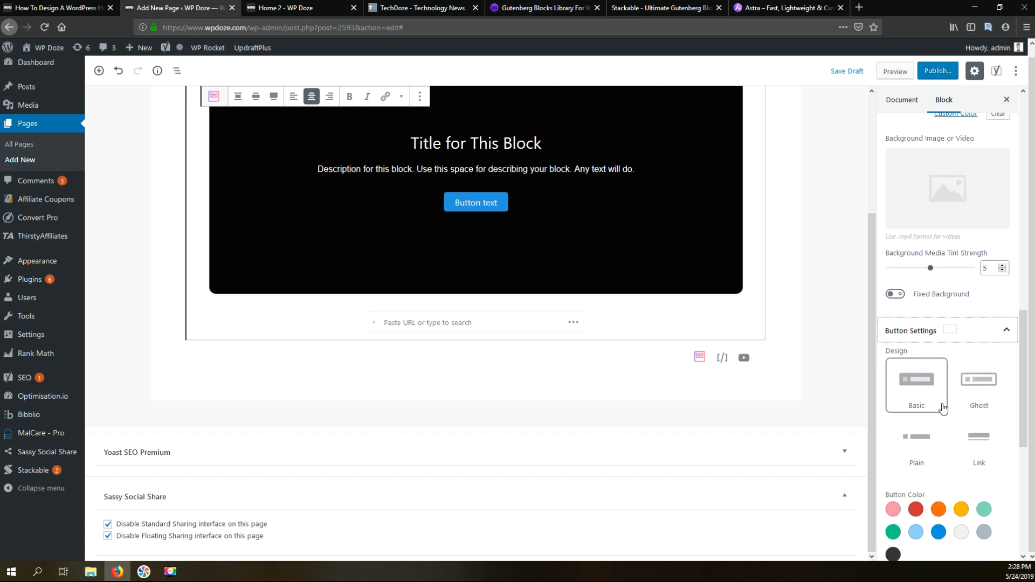
scroll(958, 392, down, 3)
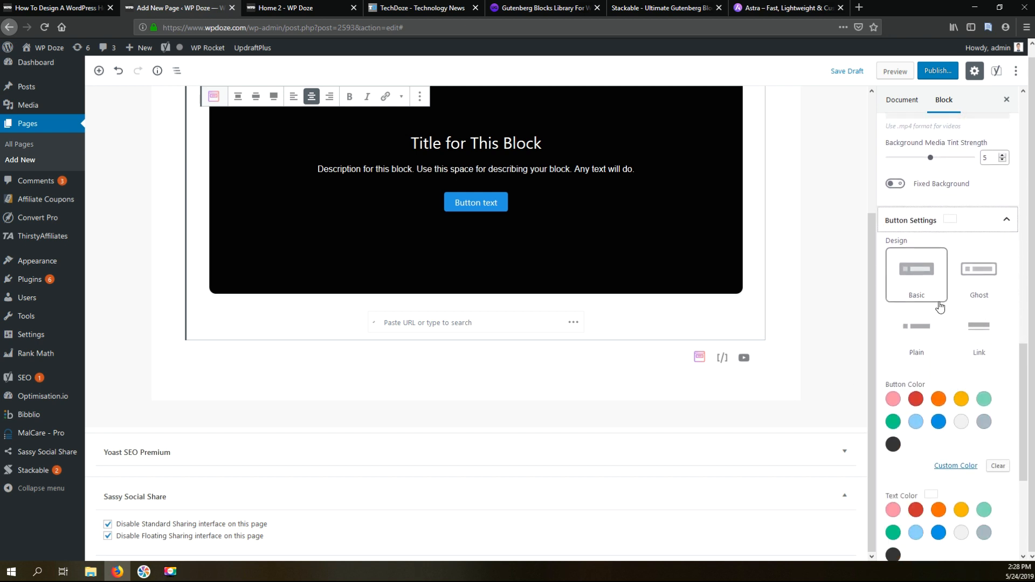
scroll(938, 309, down, 3)
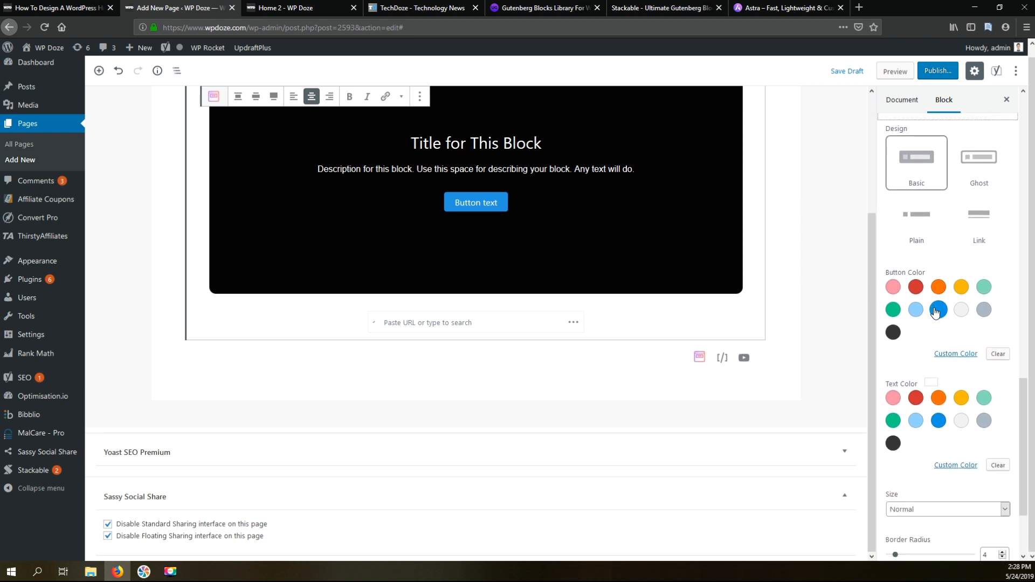
scroll(939, 323, down, 3)
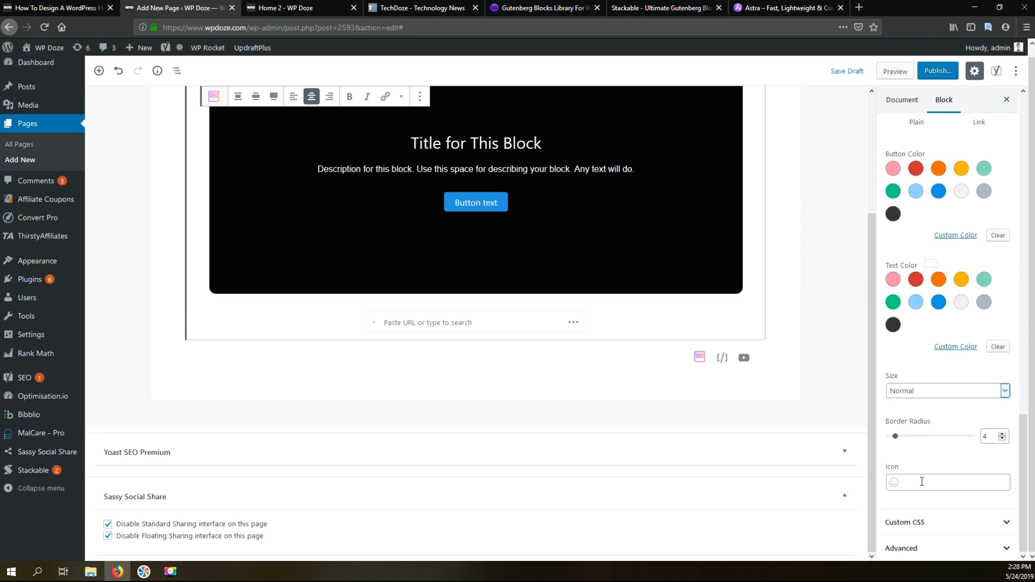
click(918, 483)
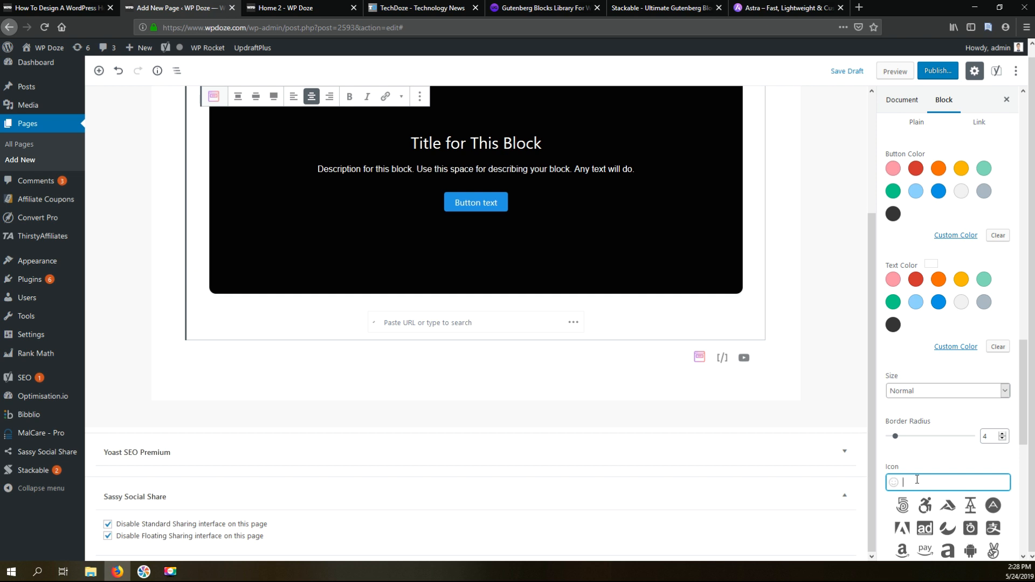
scroll(918, 480, down, 3)
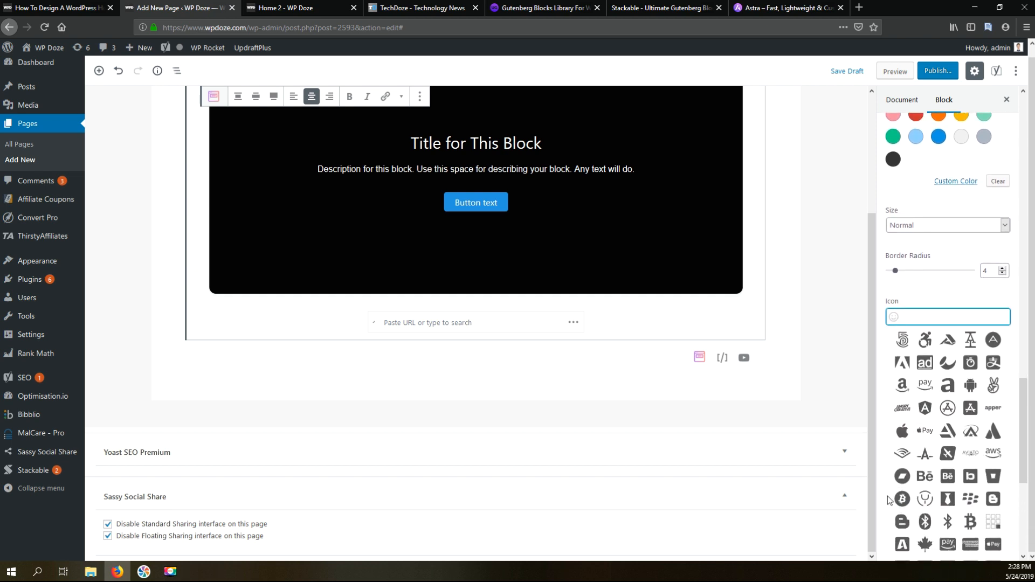
click(903, 385)
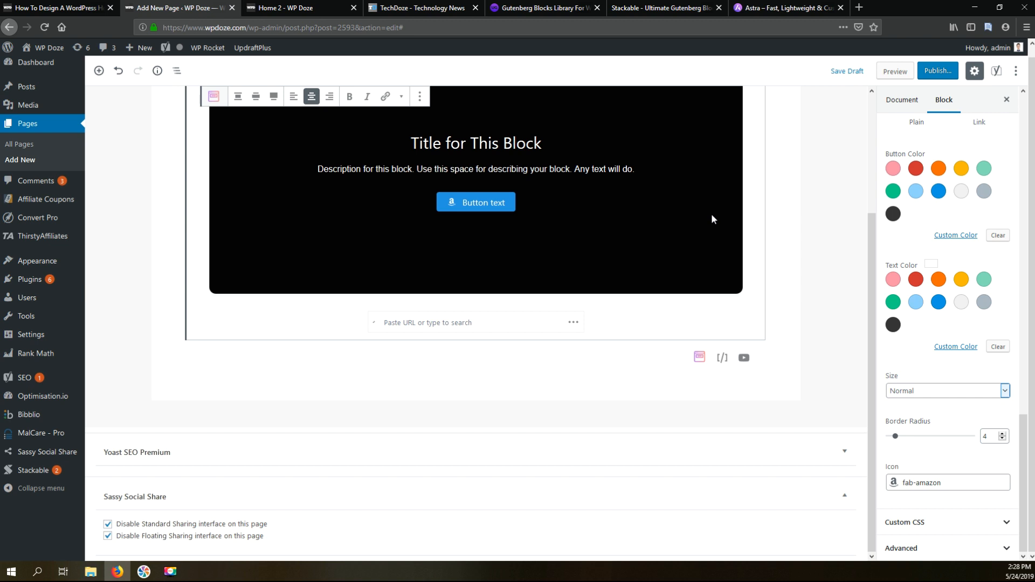
Review the Header block's button, background and title or subtitle color settings once more
scroll(970, 361, up, 4)
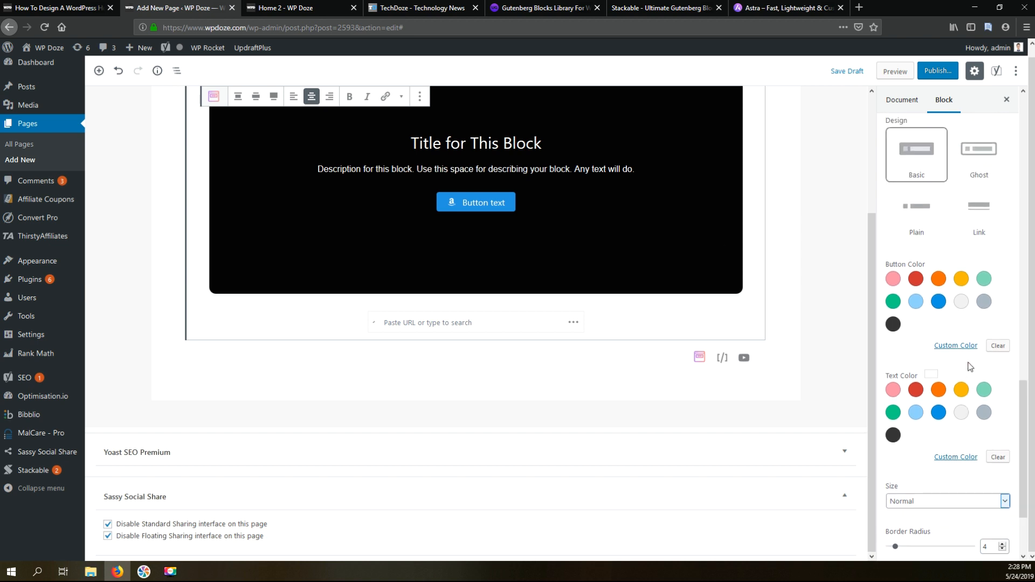
scroll(970, 367, up, 4)
scroll(971, 366, down, 8)
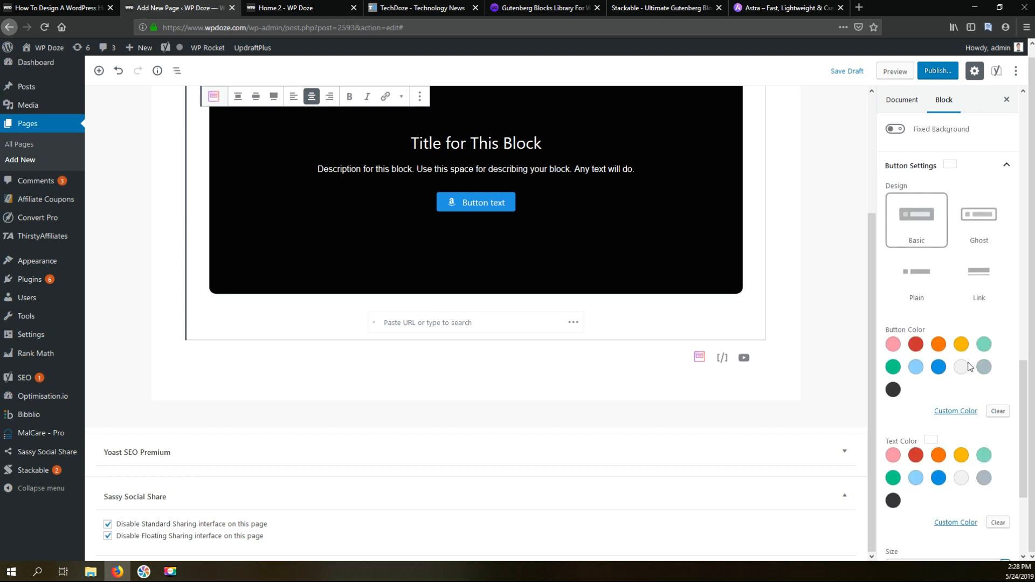
scroll(971, 366, up, 8)
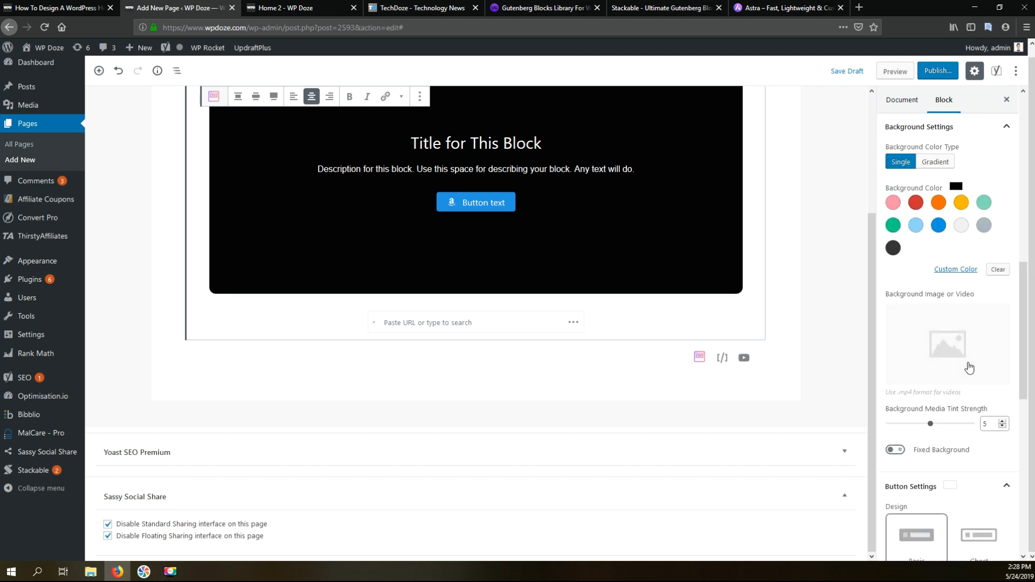
scroll(968, 329, up, 5)
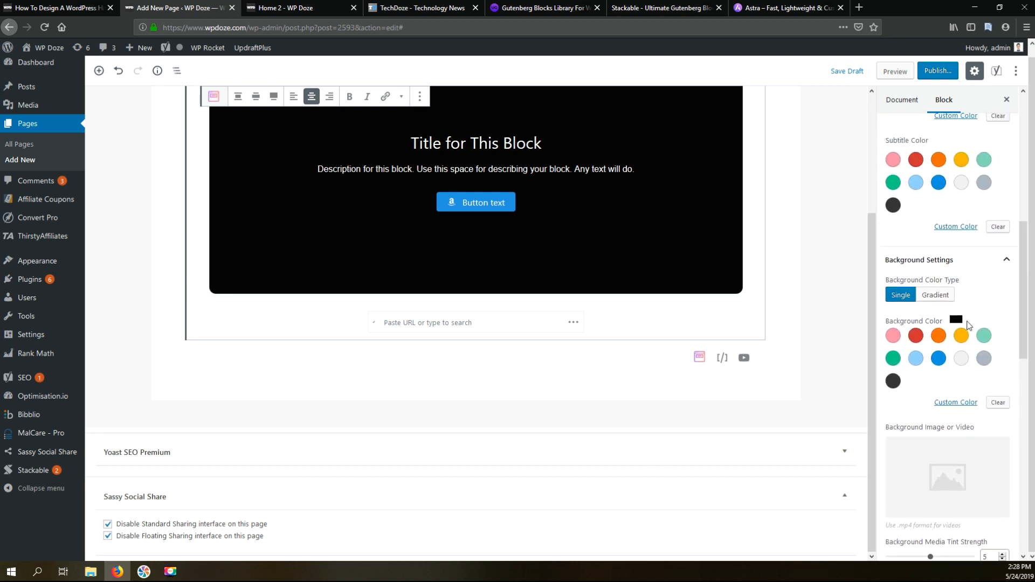
scroll(968, 326, up, 4)
scroll(969, 325, up, 1)
scroll(969, 325, down, 8)
scroll(969, 326, down, 2)
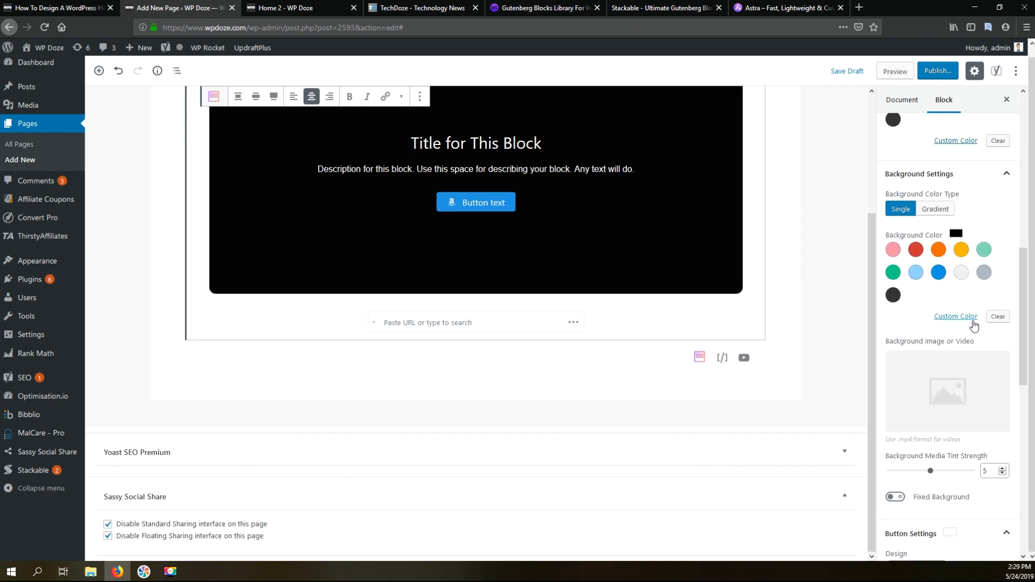
scroll(982, 275, down, 2)
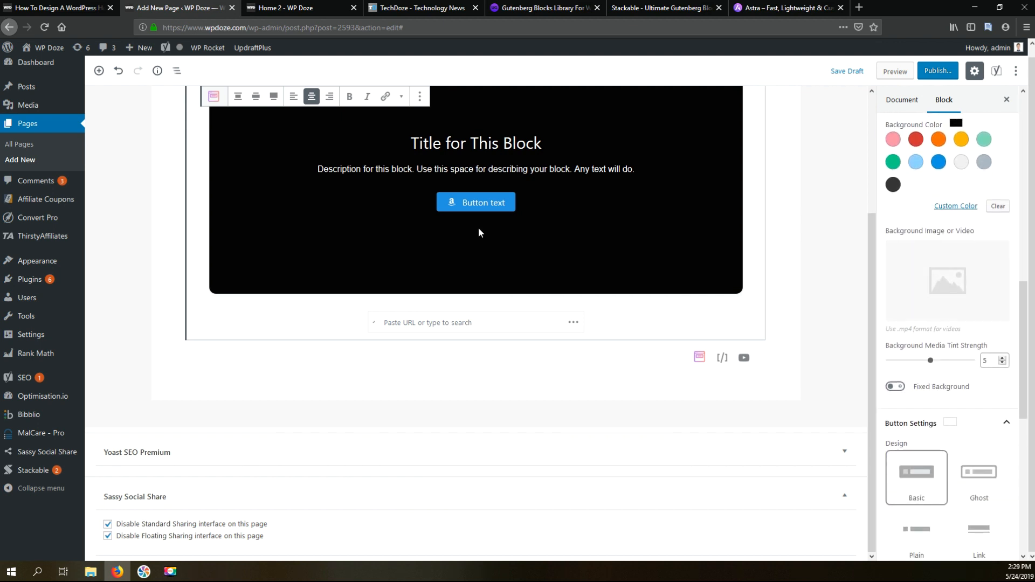
Replace the Header block's button text with "Check This" and deselect the block
click(490, 208)
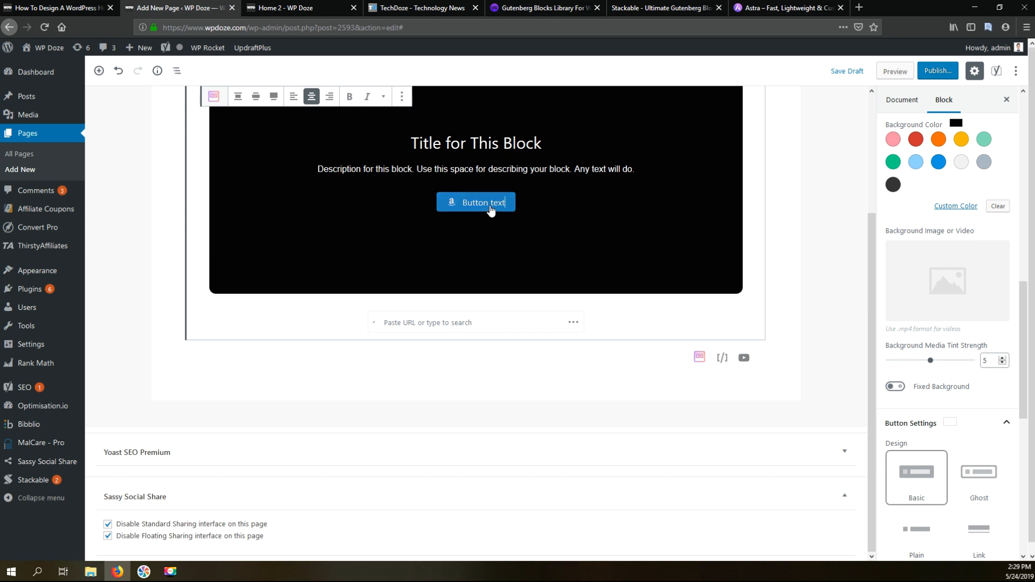
key(BackSpace)
key(BackSpace)
key(BackSpace)
key(BackSpace)
key(BackSpace)
key(BackSpace)
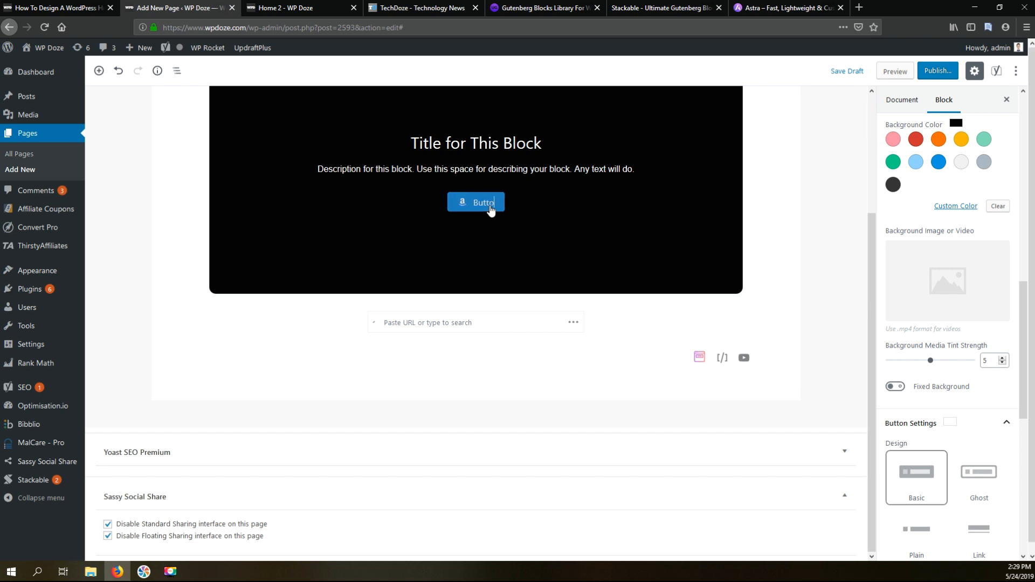
key(BackSpace)
key(BackSpace)
key(BackSpace)
key(BackSpace)
key(BackSpace)
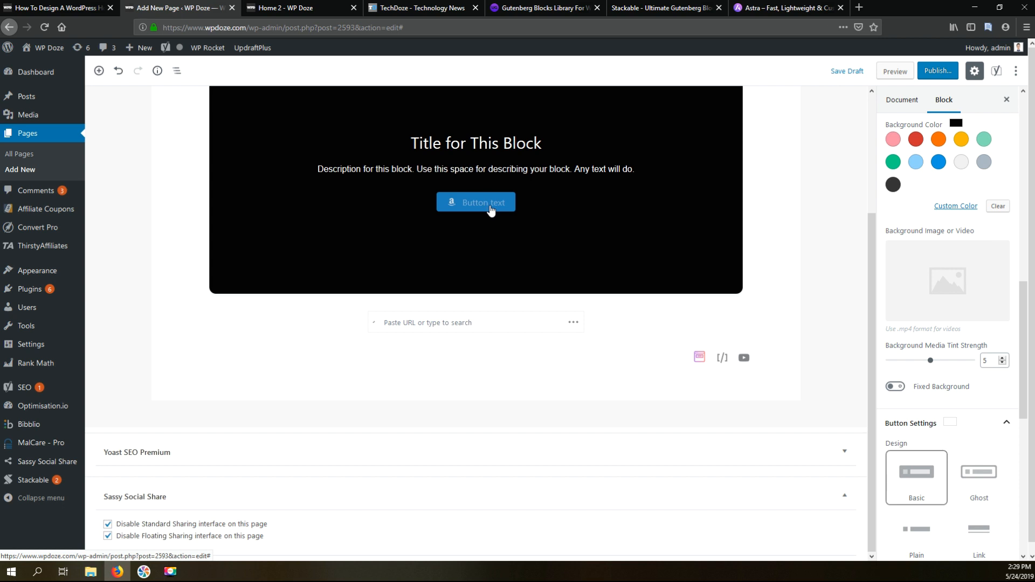
text(Check)
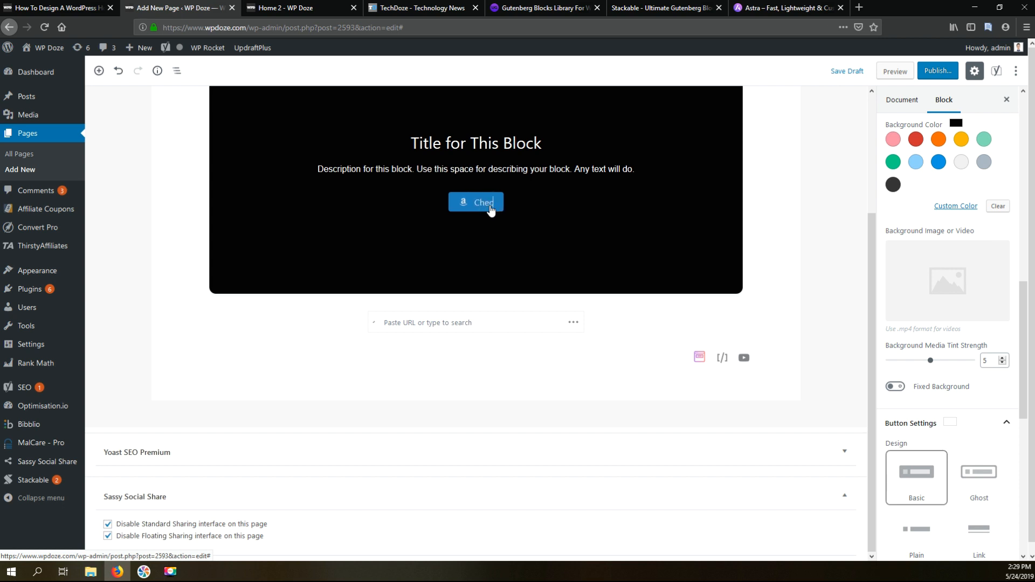
text( This)
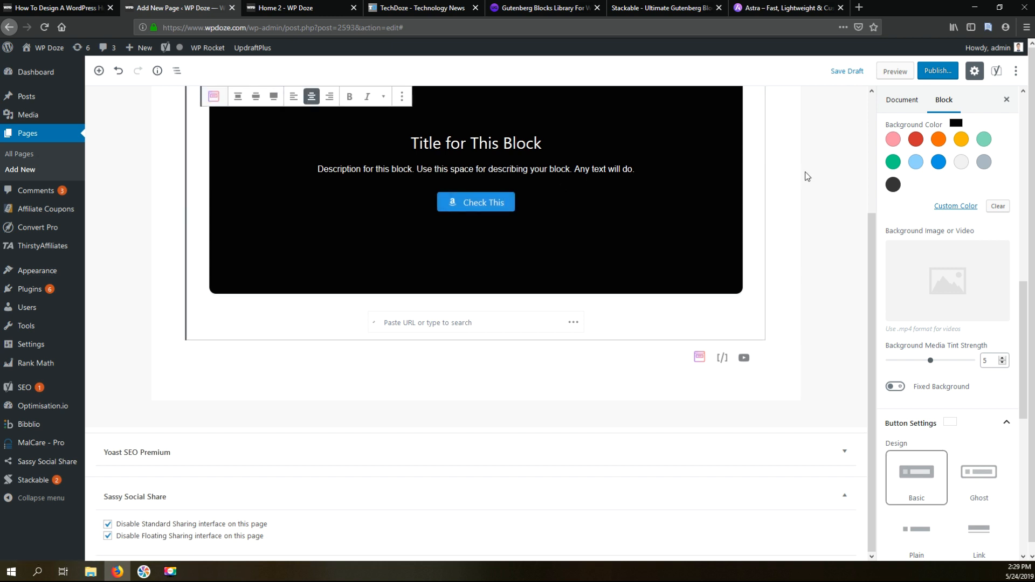
click(818, 173)
Preview the Home 2 page, examine how the Header block looks on it, and return to the page editor
scroll(624, 203, up, 3)
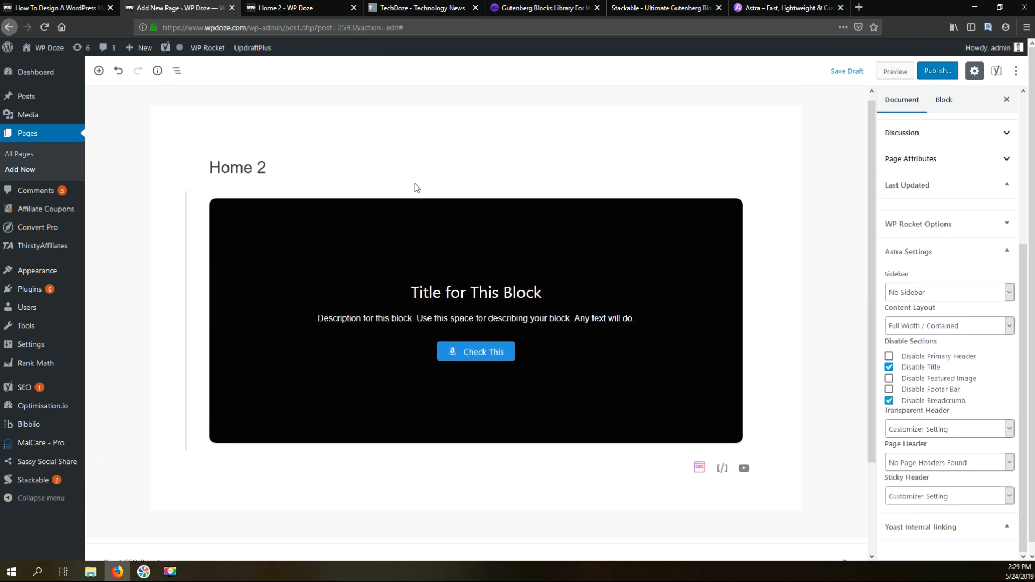
scroll(454, 261, down, 2)
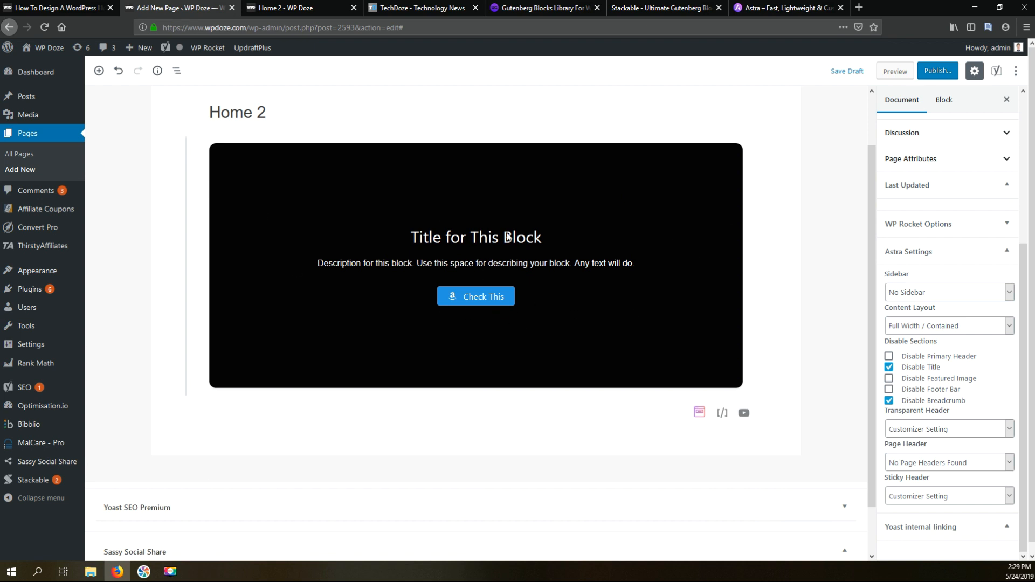
click(896, 71)
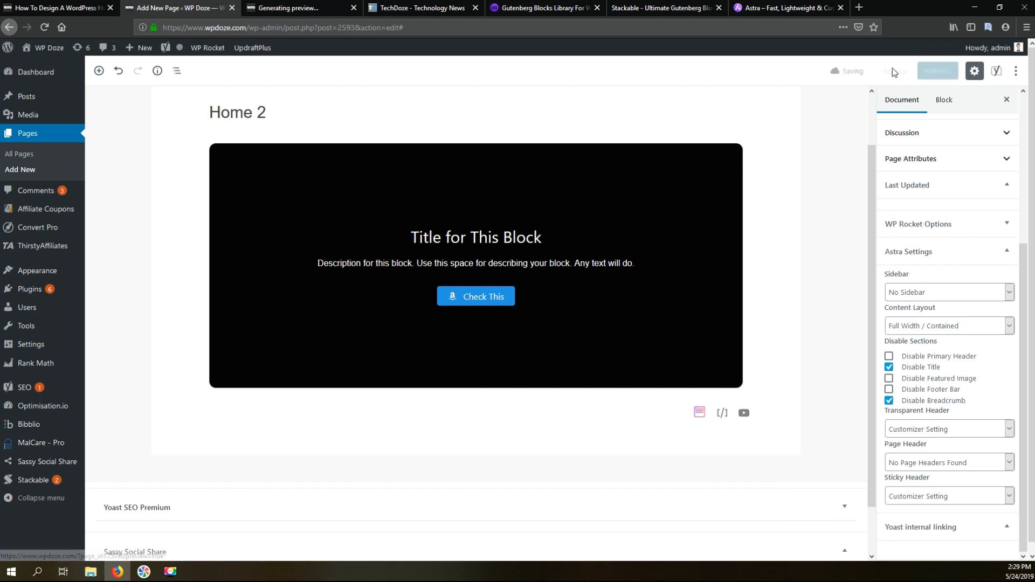
click(294, 9)
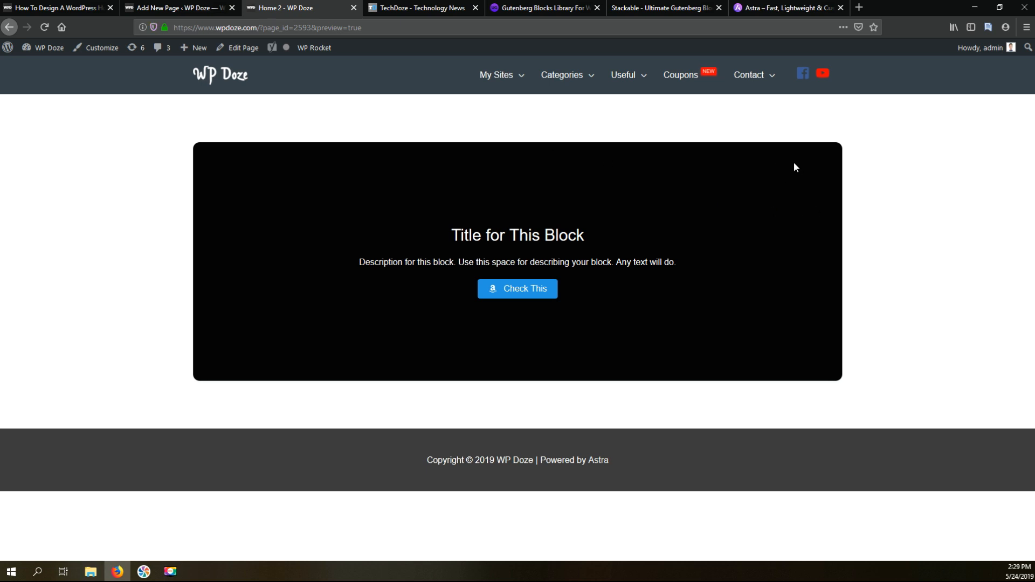
click(167, 10)
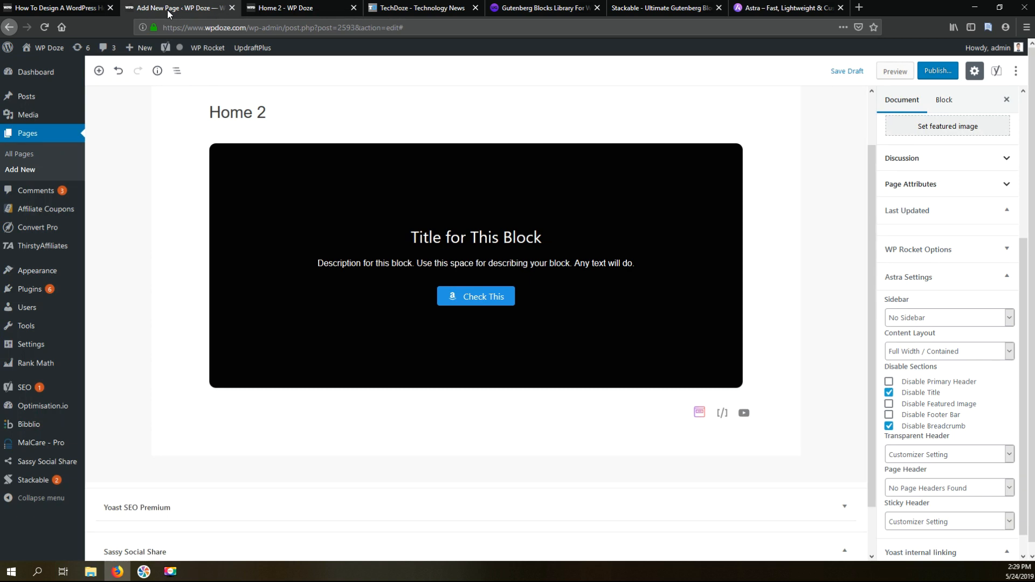
click(259, 8)
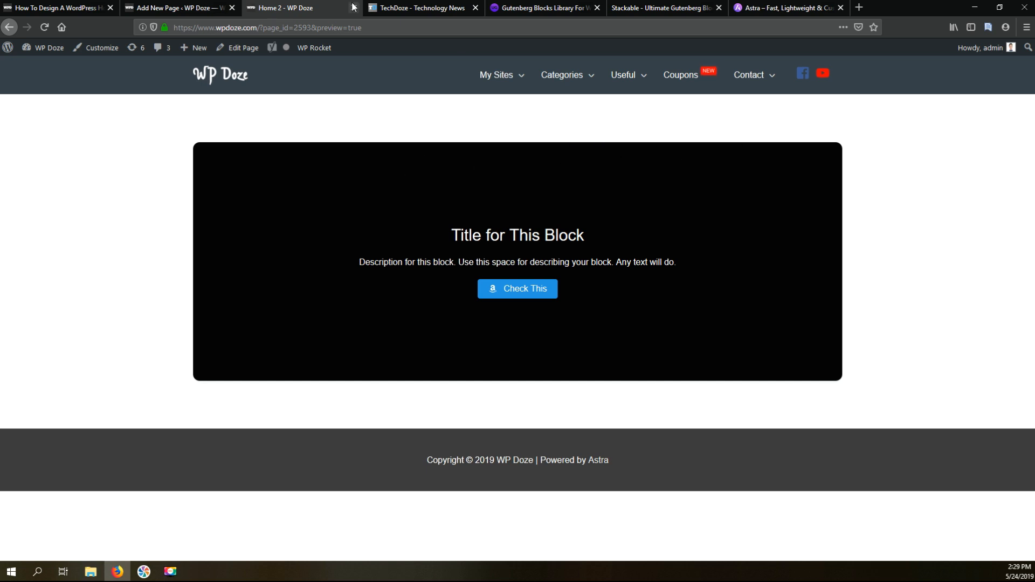
click(155, 10)
Try the Full Width / Stretched content layout in a page preview, and set it back to Full Width / Contained
scroll(980, 387, down, 2)
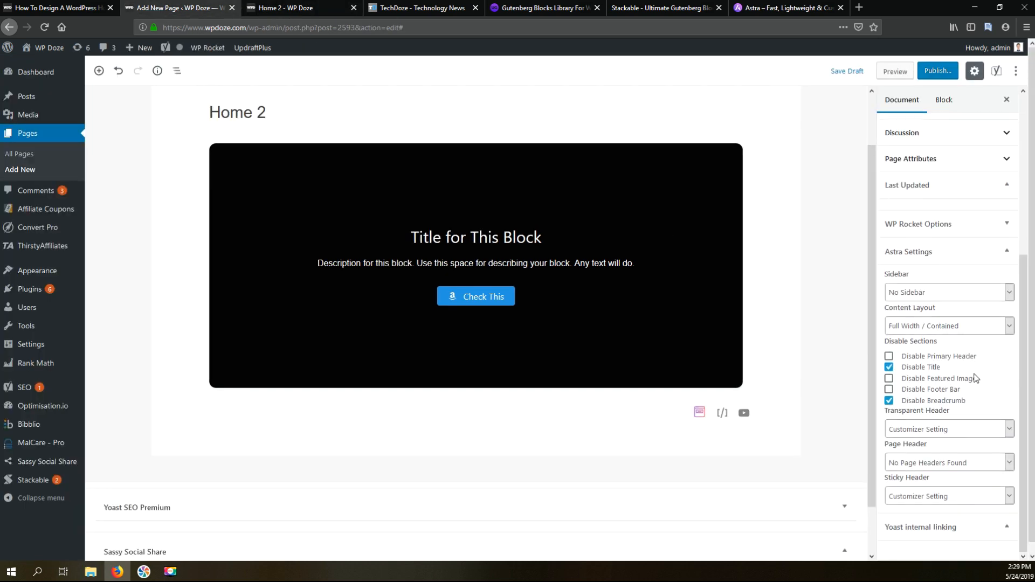
click(976, 327)
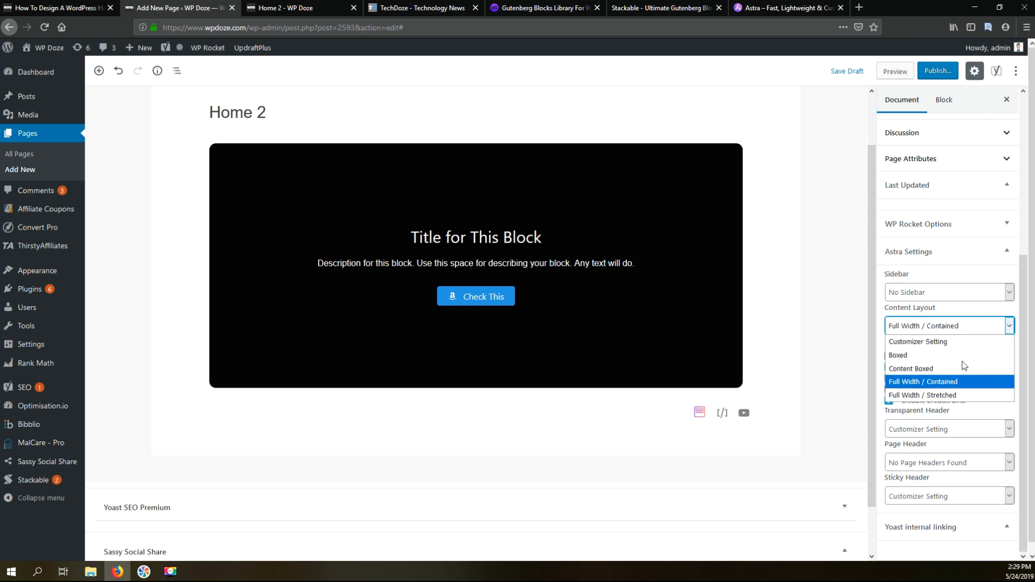
click(952, 396)
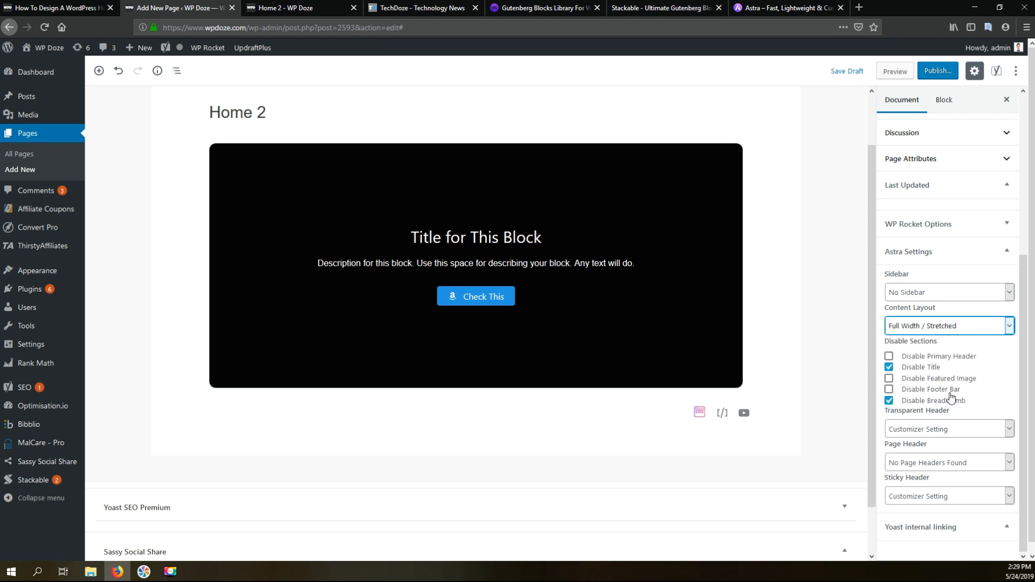
click(898, 75)
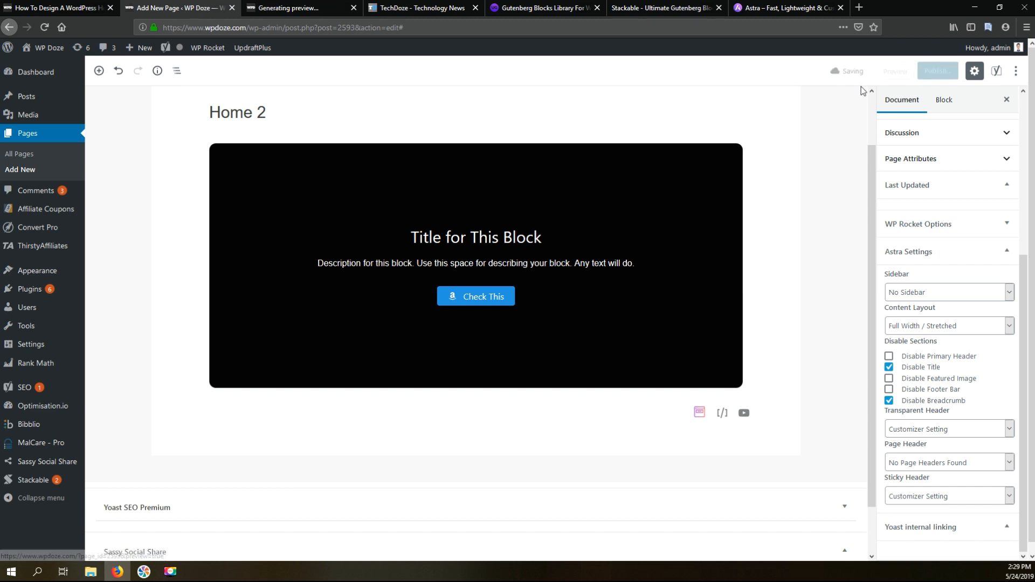
click(289, 10)
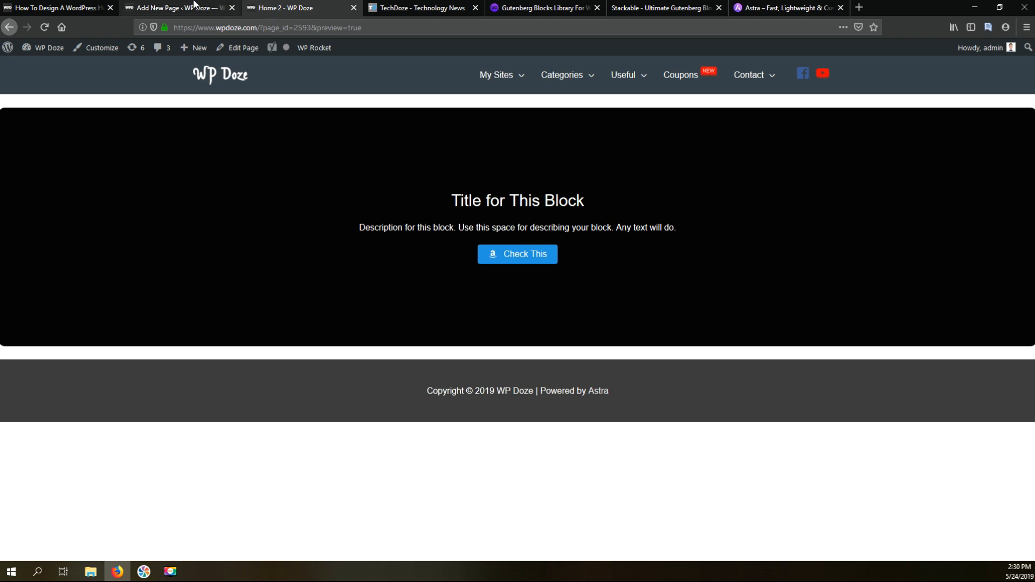
click(180, 9)
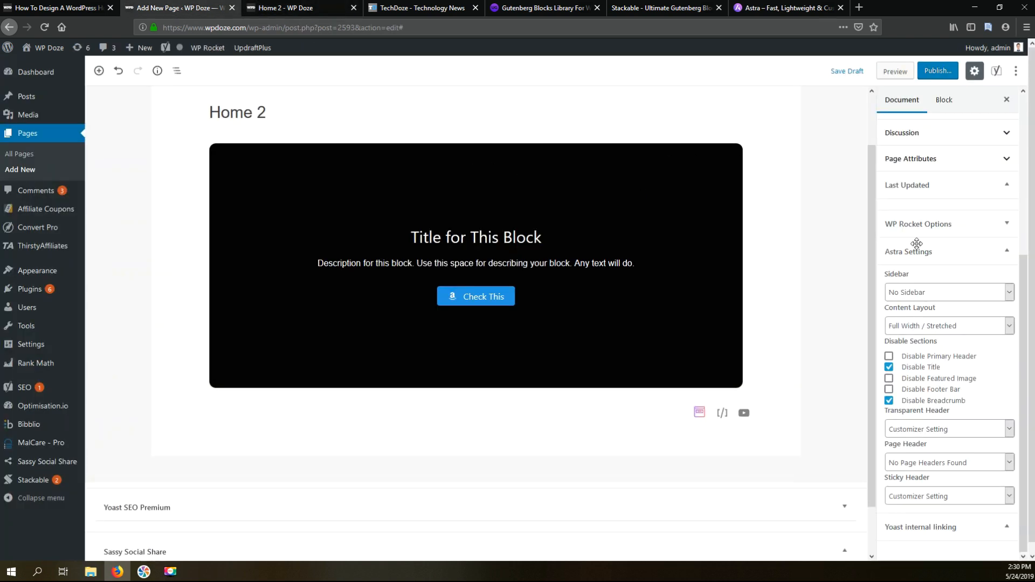
click(973, 330)
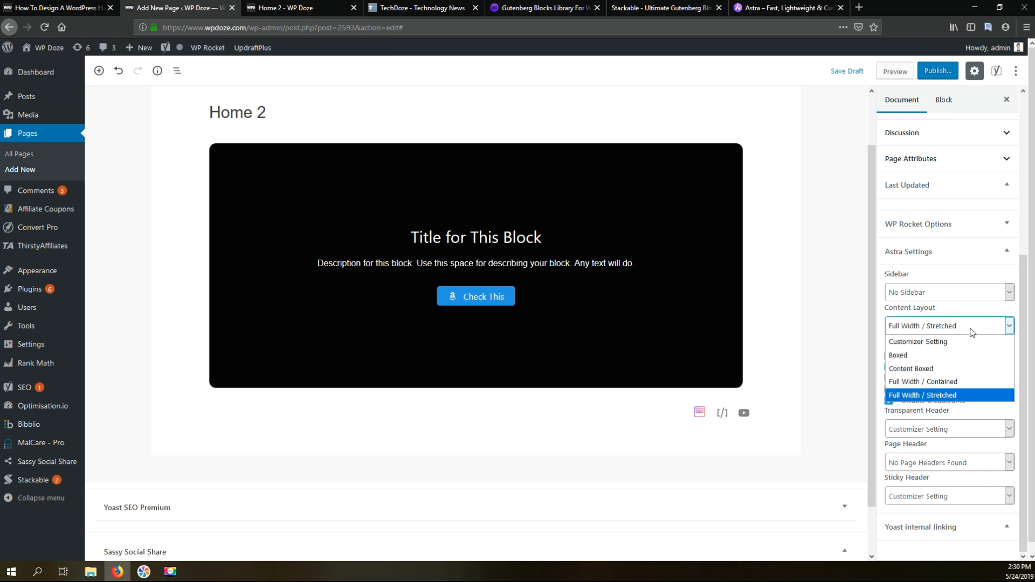
click(923, 382)
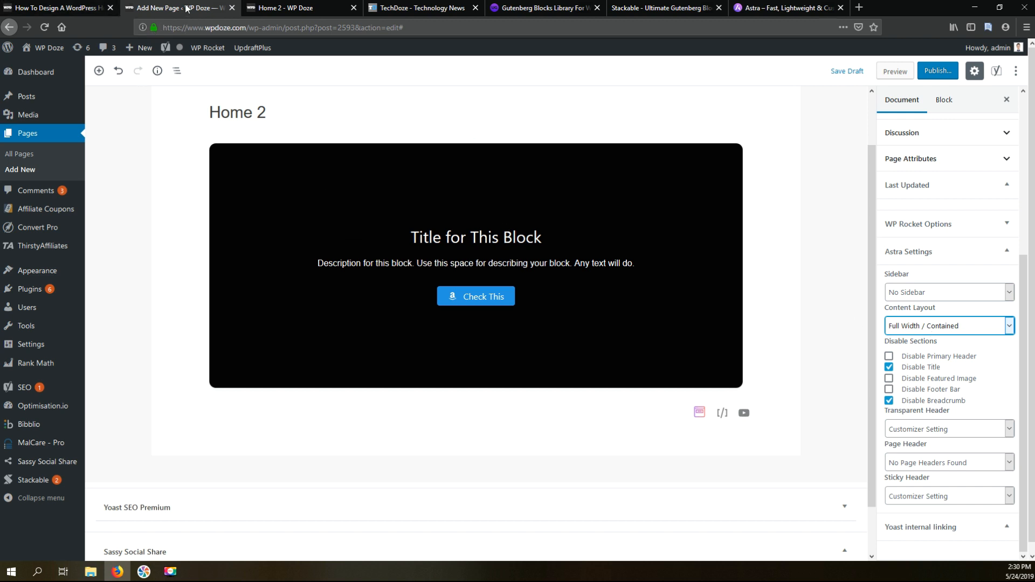
Consult the tutorial article's About Me section and add a Stackable Feature block with the Basic layout below the Header block
click(72, 10)
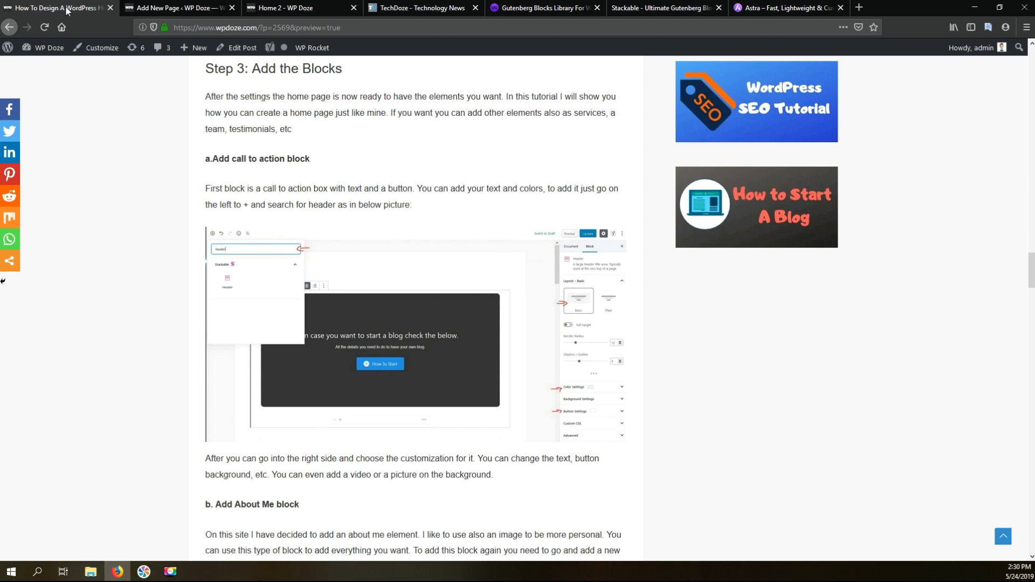
scroll(370, 247, down, 5)
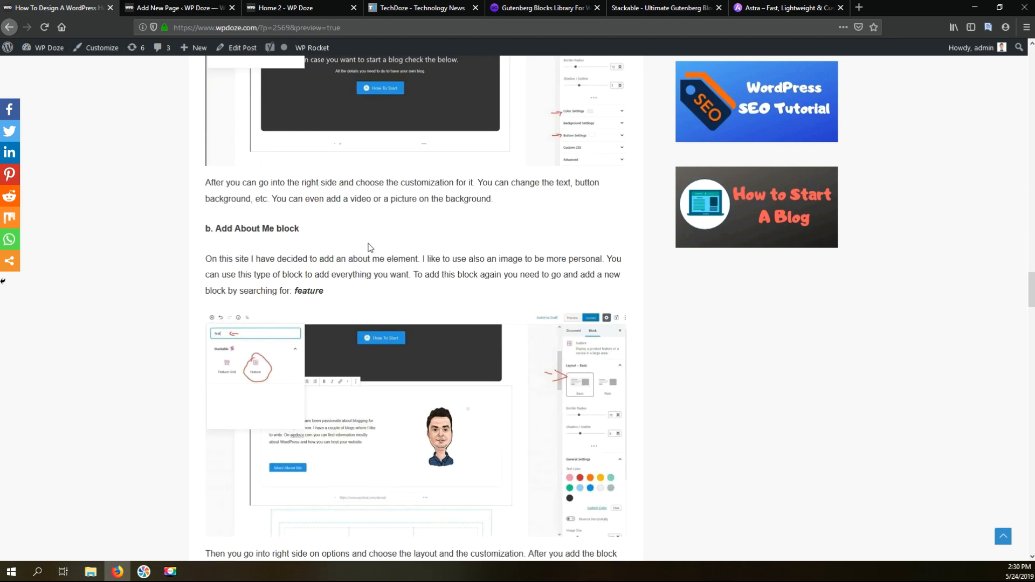
scroll(370, 248, down, 2)
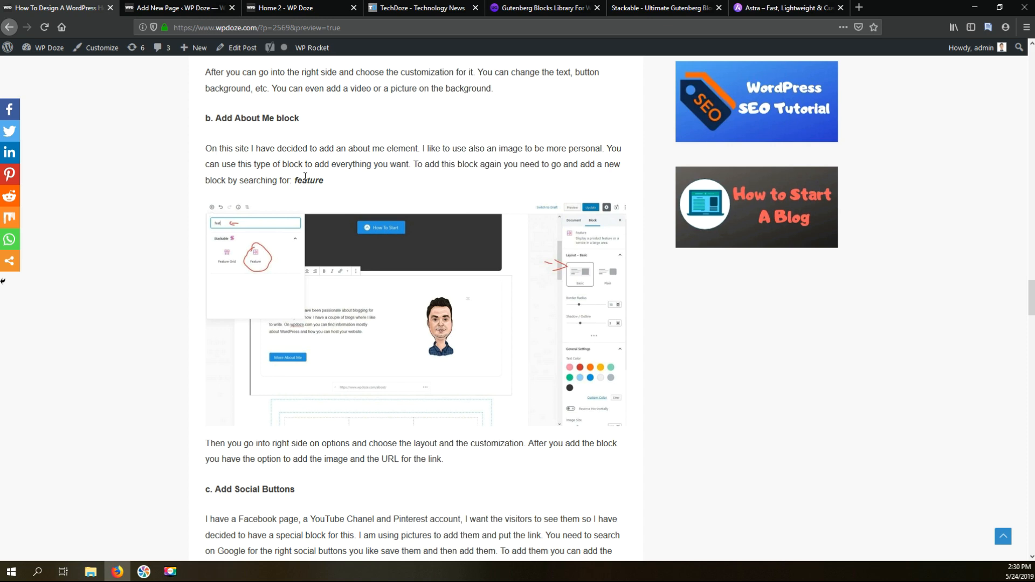
click(189, 11)
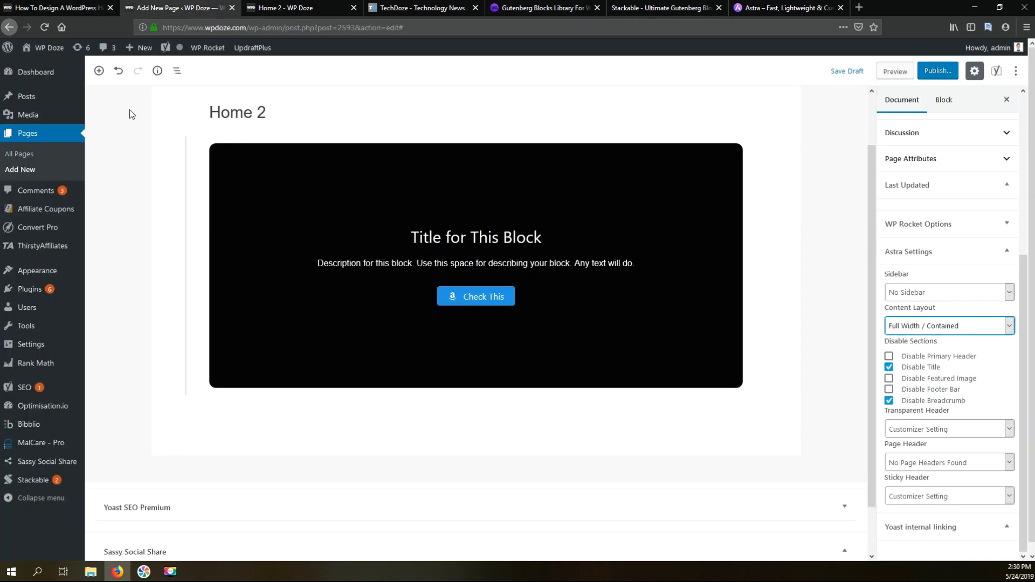
click(98, 71)
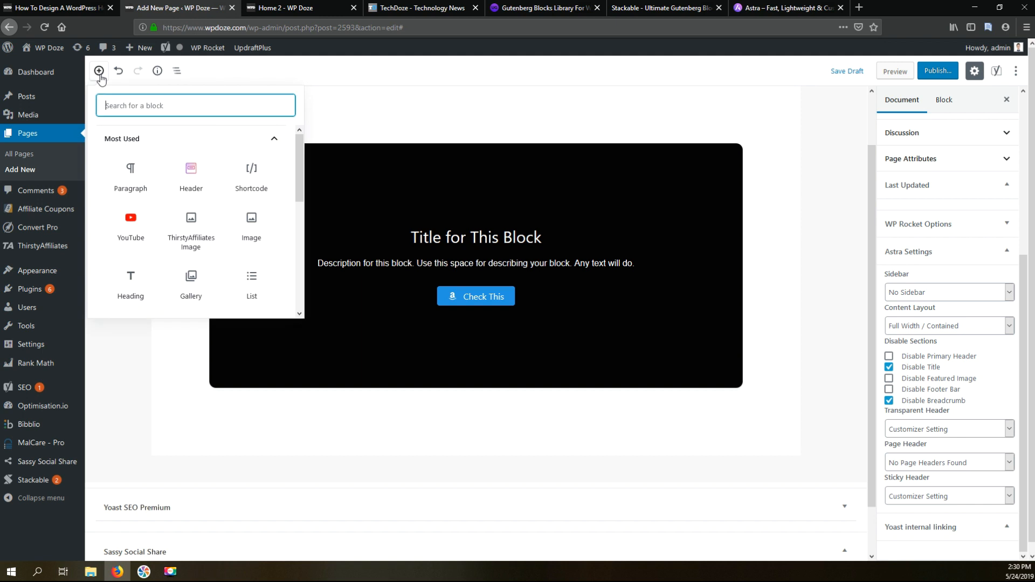
text(feature)
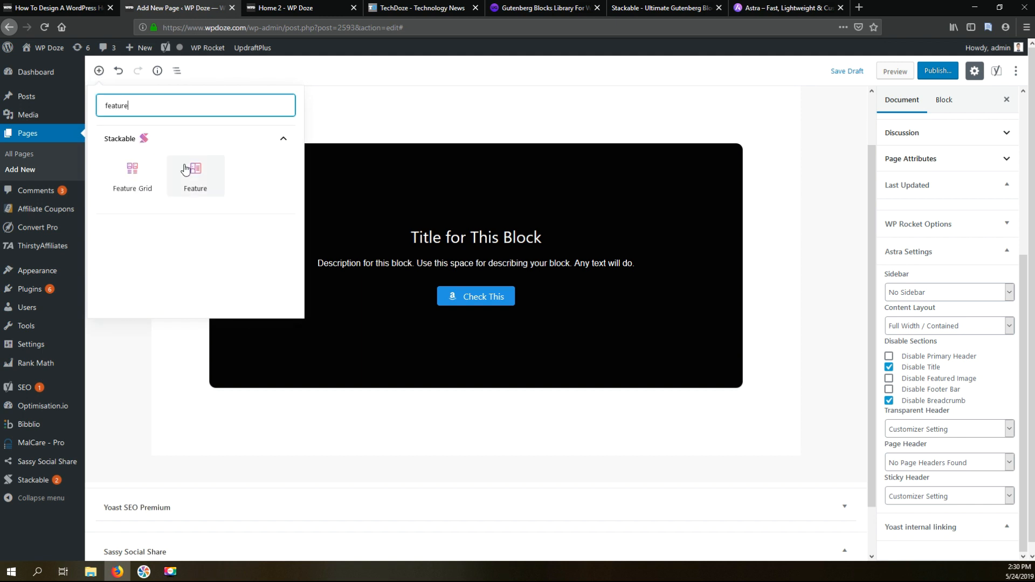
click(199, 176)
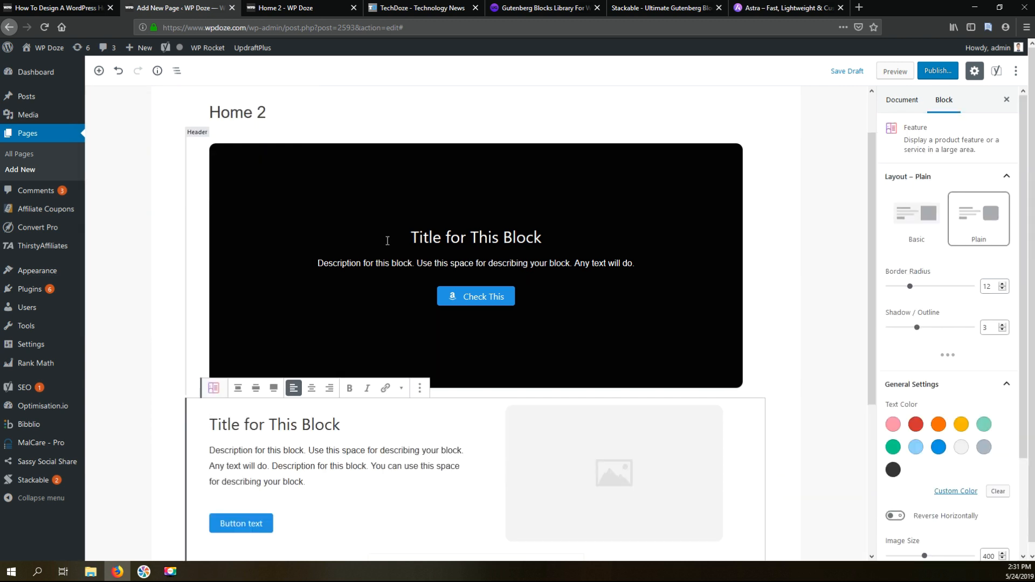
scroll(386, 239, down, 3)
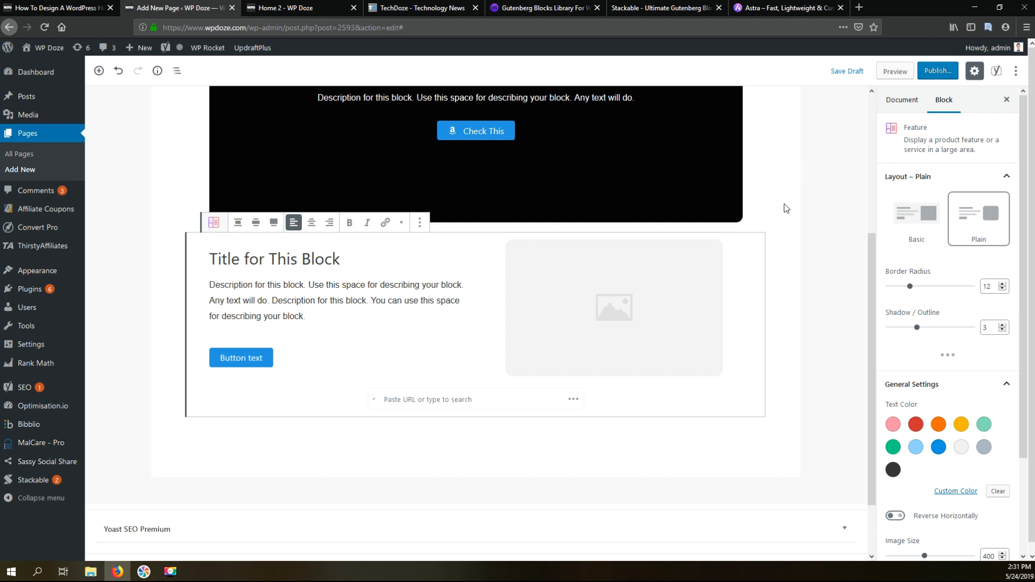
click(931, 223)
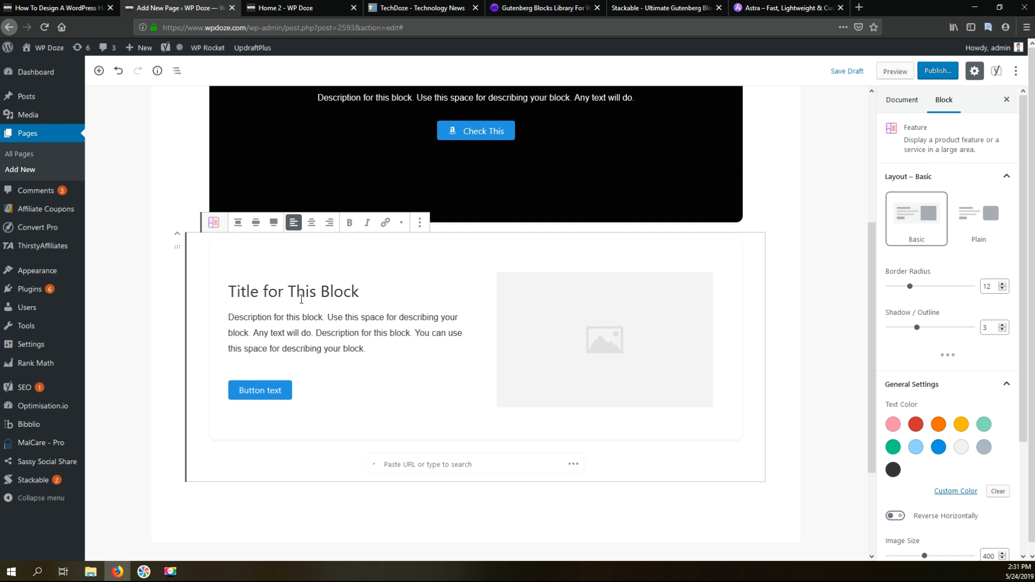
Replace the Feature block's title with "About Me"
triple_click(300, 294)
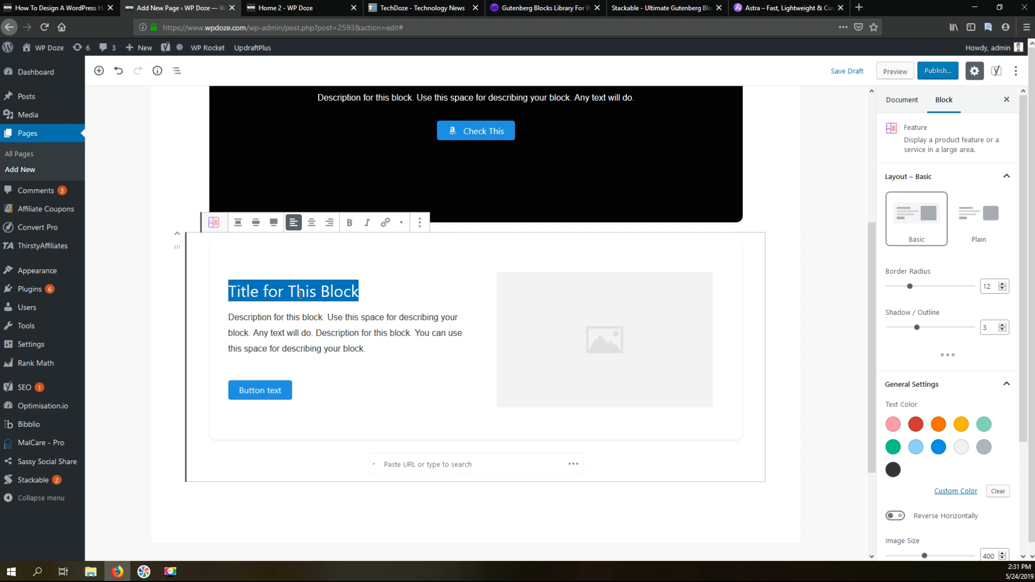
text(B)
key(BackSpace)
text(About)
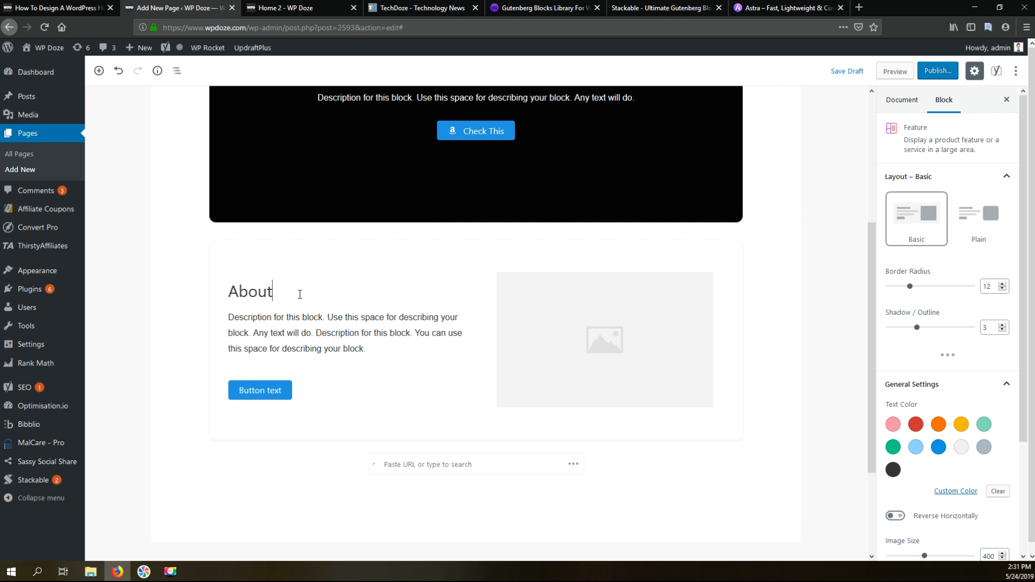
text( Me)
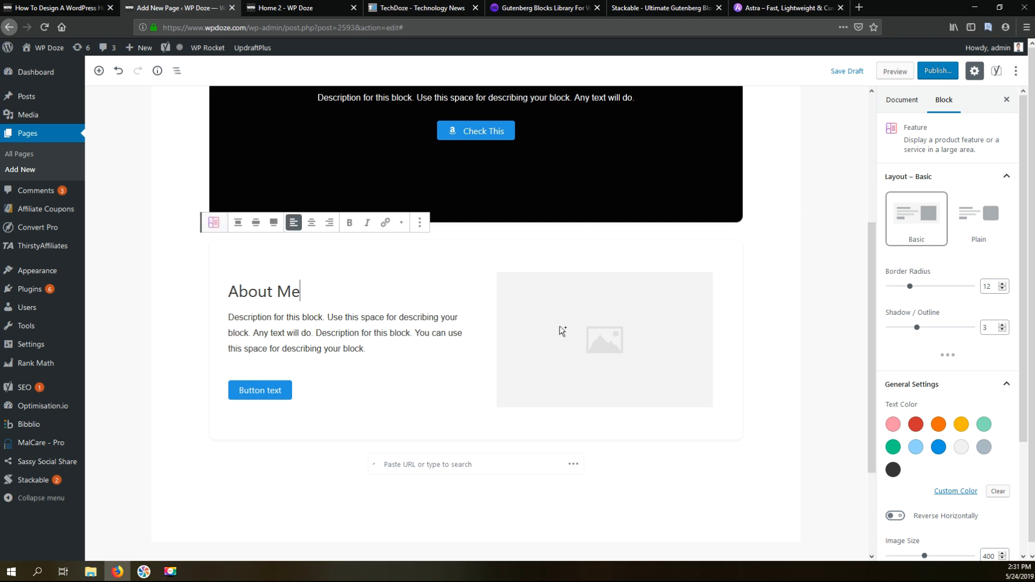
Insert question-cartoon.png from the media library as the Feature block's image, and dismiss the media library if reopened
click(626, 322)
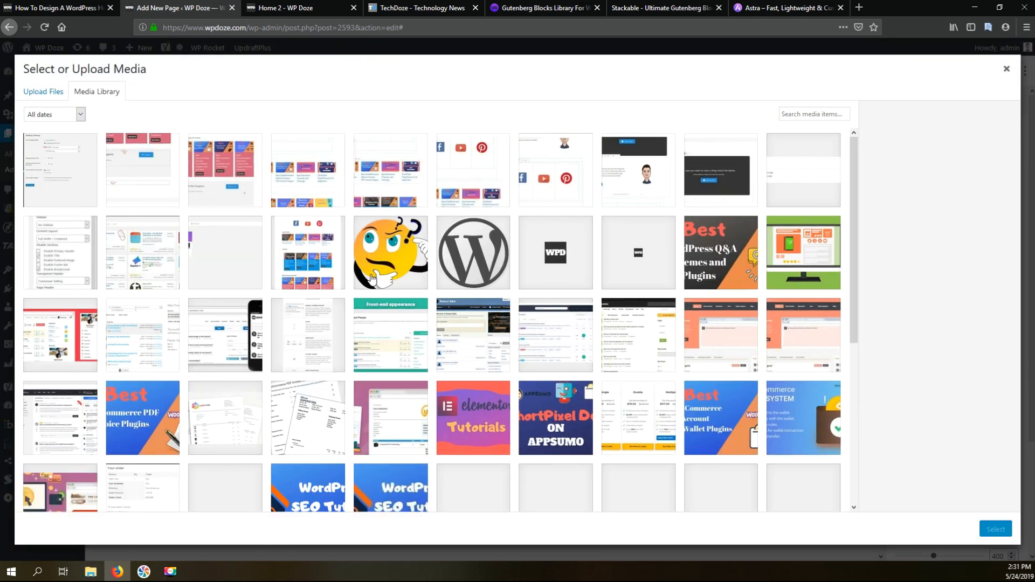
click(384, 259)
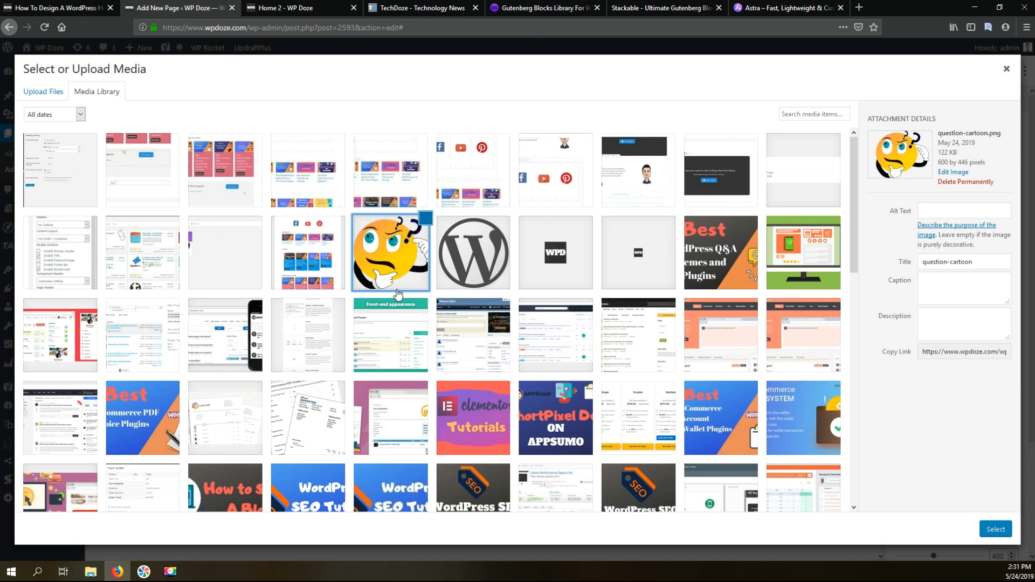
click(996, 530)
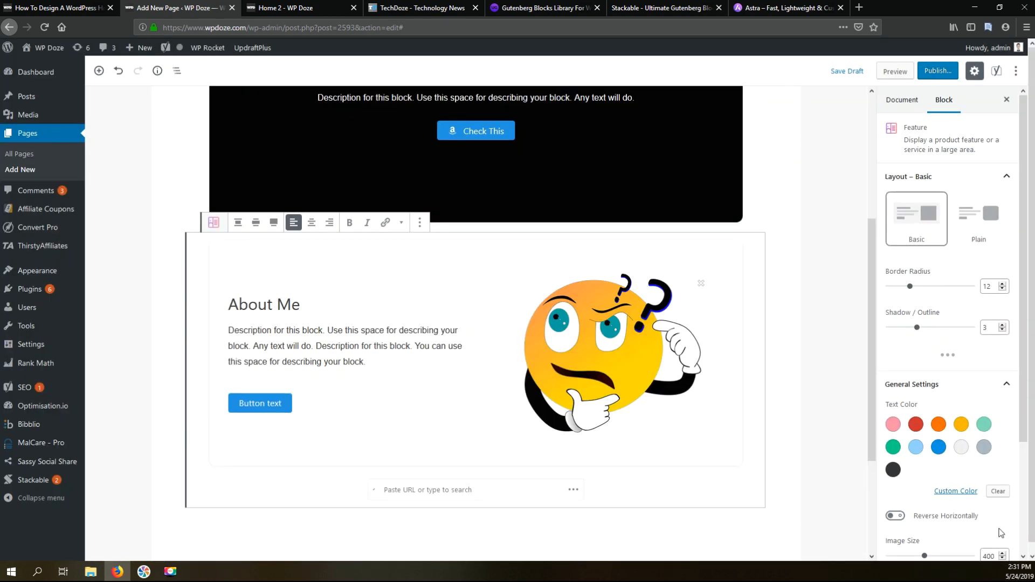
click(630, 345)
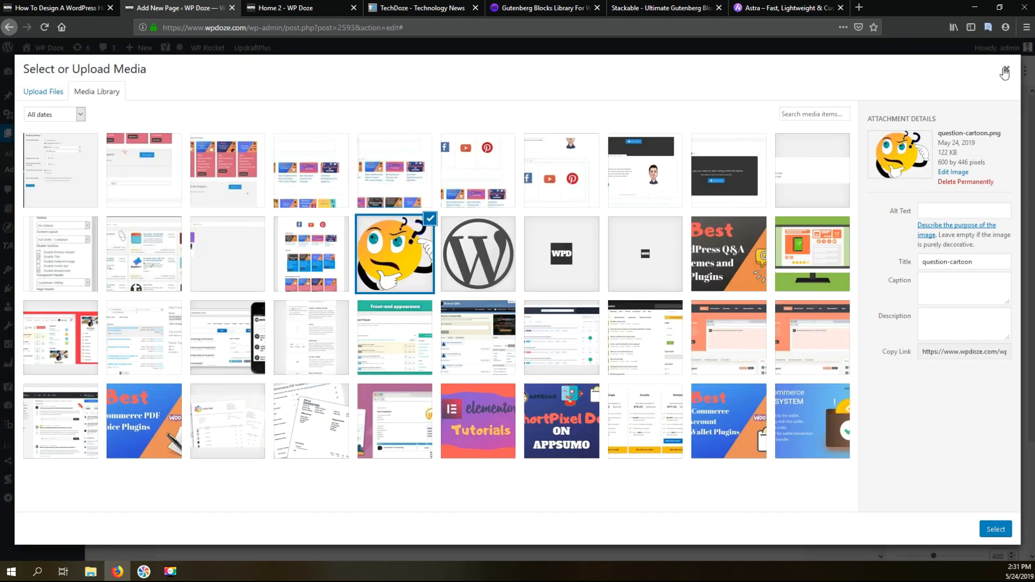
click(1004, 68)
Replace the Feature block's button text with "More about \me" and activate the button's link address for entry
click(273, 410)
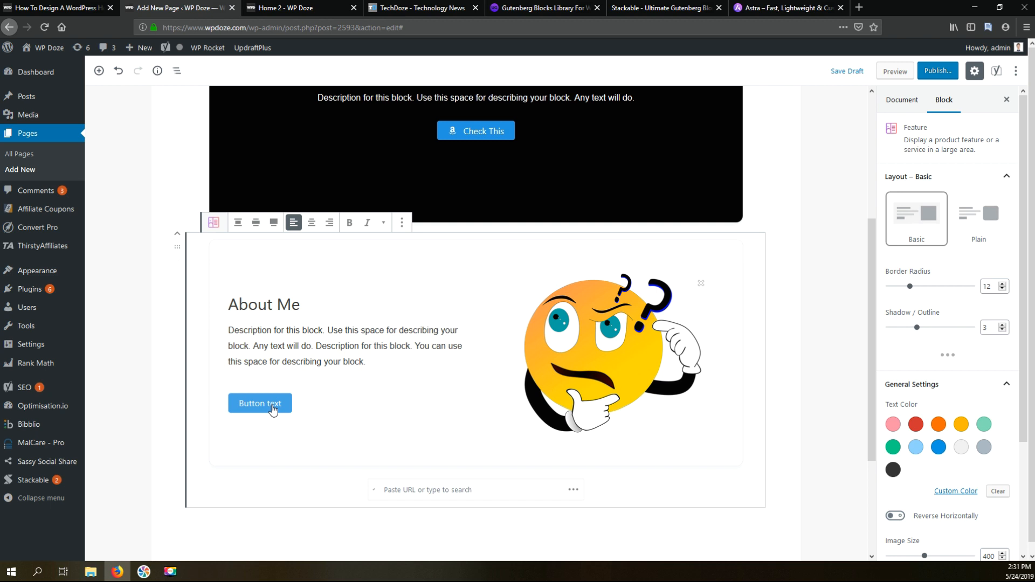
text(\m)
key(Delete)
key(Delete)
key(Delete)
key(Delete)
key(Delete)
key(Delete)
key(Delete)
key(Delete)
key(Delete)
key(Delete)
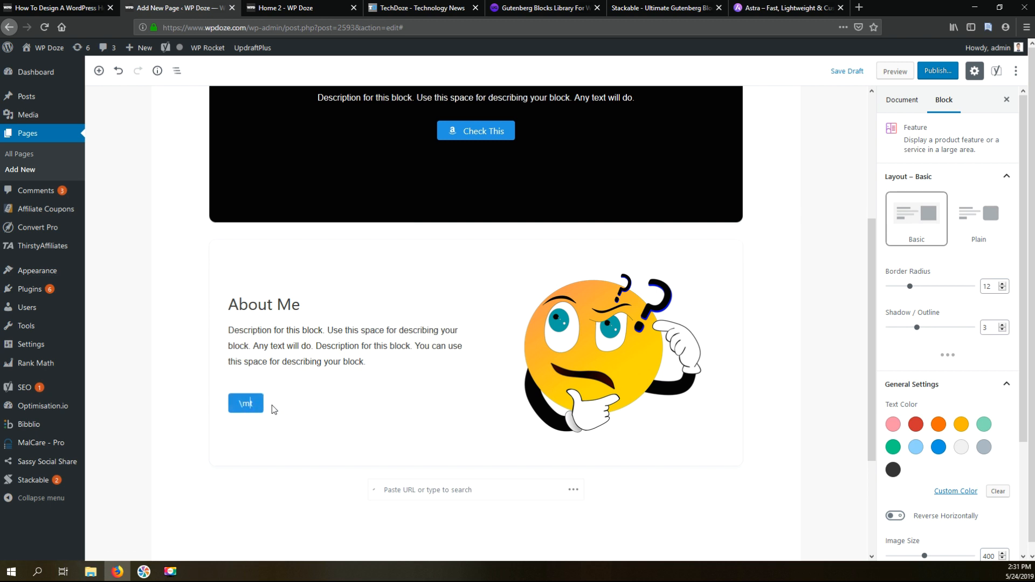
key(BackSpace)
key(BackSpace)
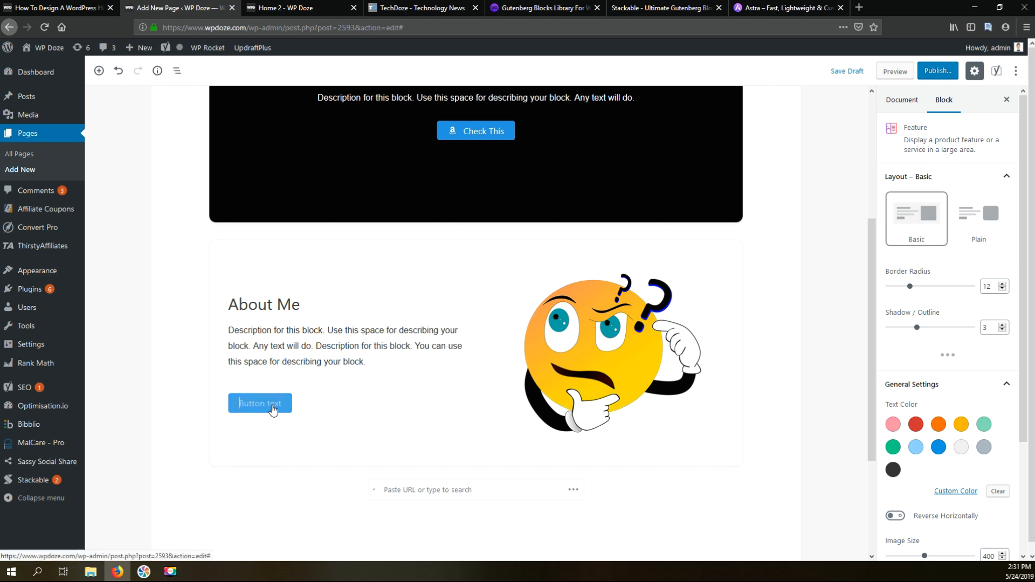
text(\mor)
key(BackSpace)
key(BackSpace)
key(BackSpace)
key(BackSpace)
text(More about \me)
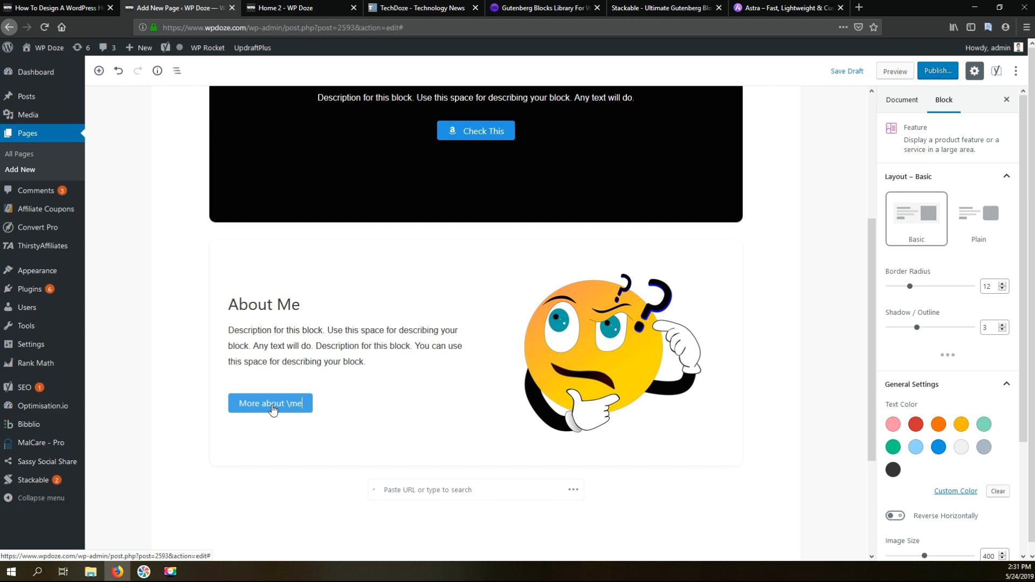
click(430, 491)
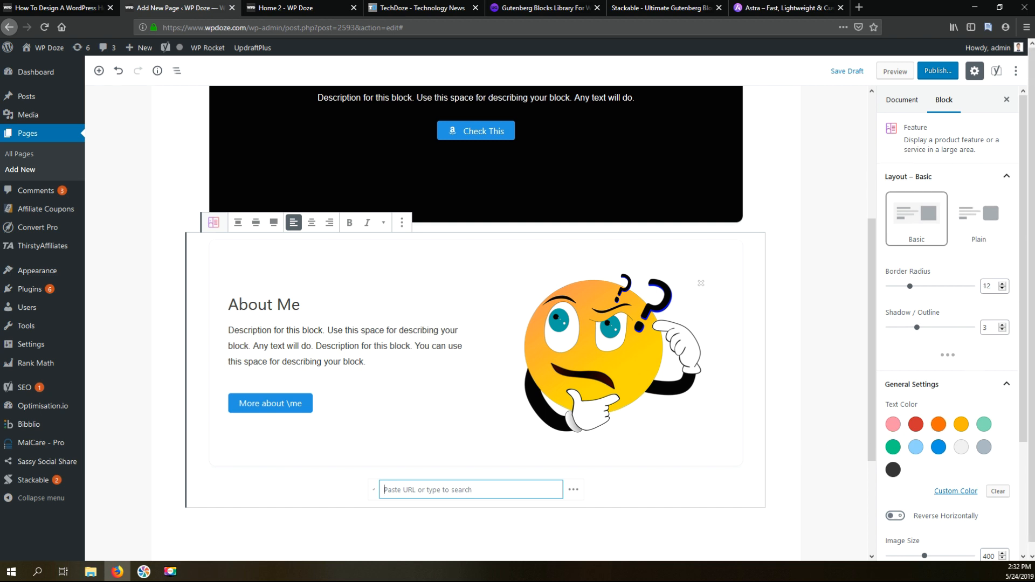
Set the Feature block's image size to 266, and review its background settings before deselecting the block
scroll(1017, 353, down, 3)
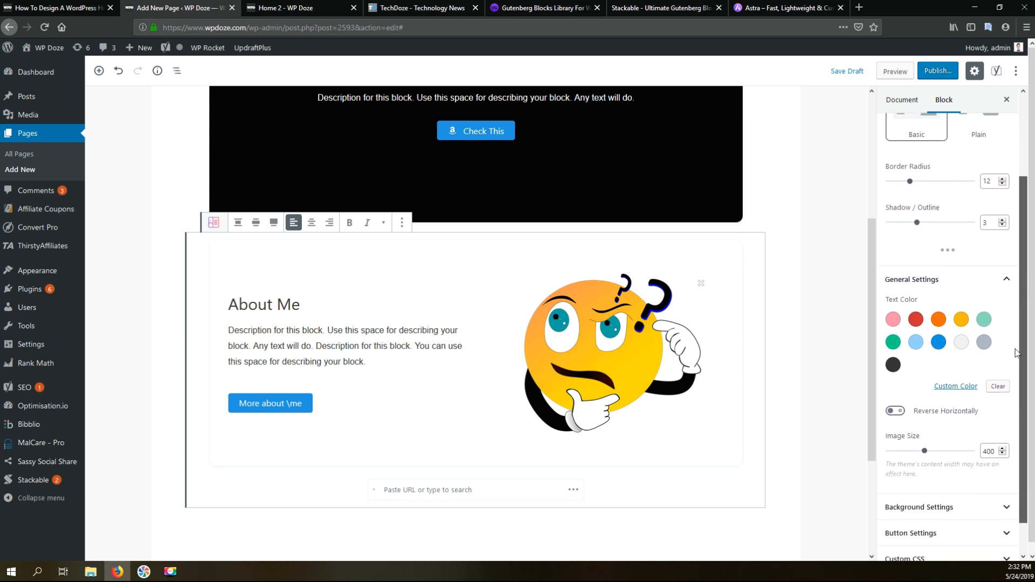
scroll(1017, 353, down, 1)
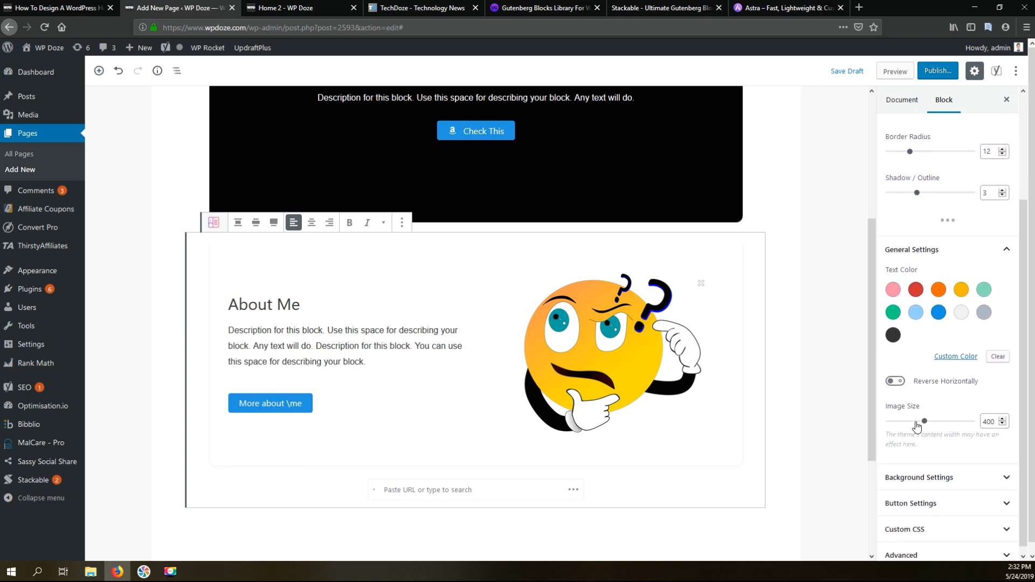
click(917, 422)
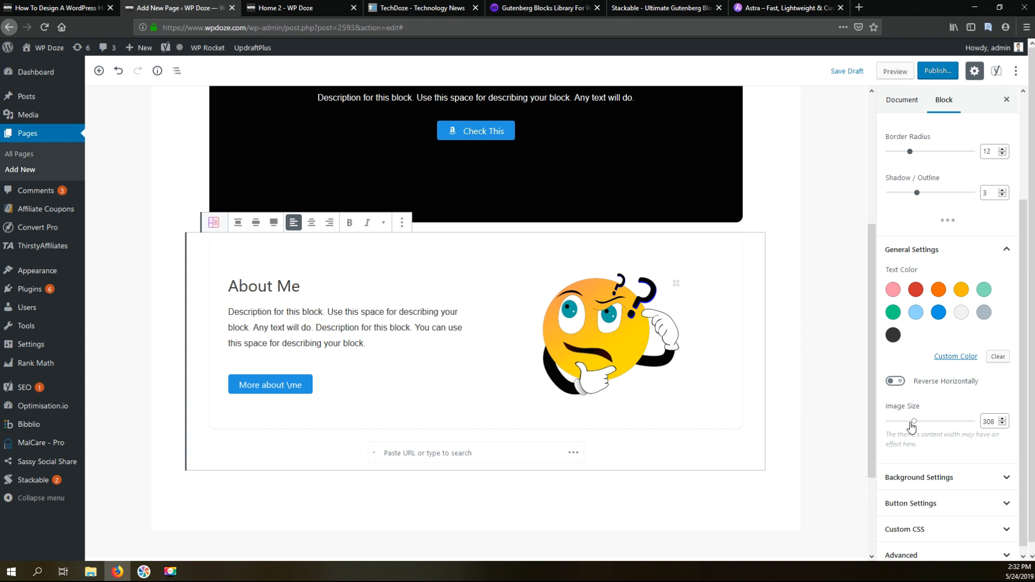
click(910, 422)
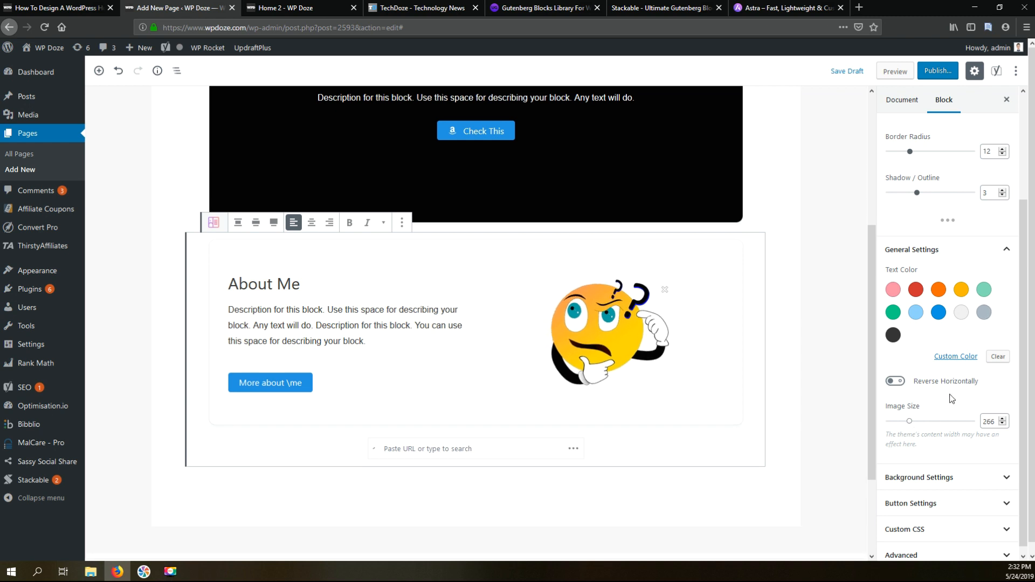
click(917, 478)
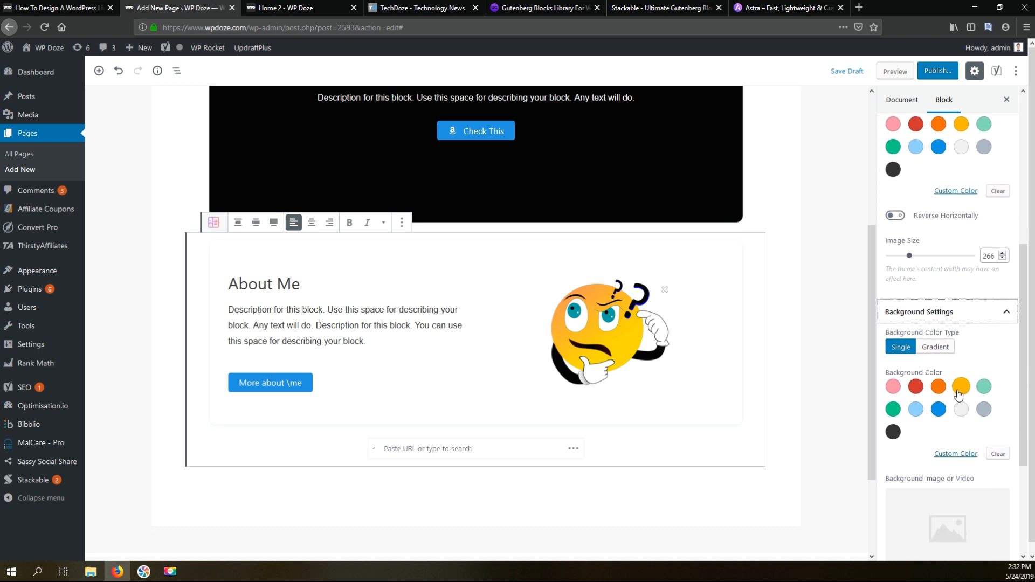
scroll(943, 389, down, 3)
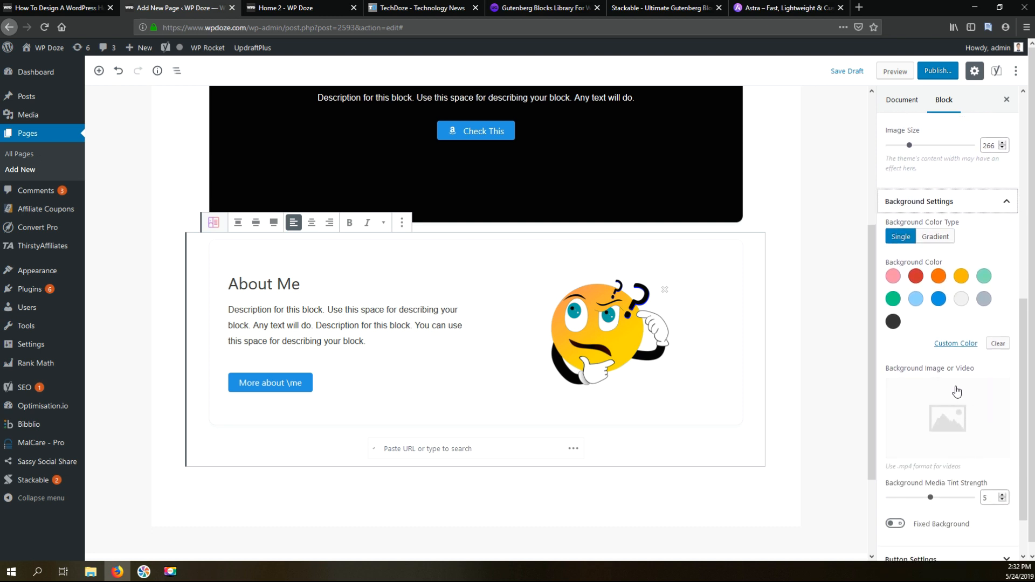
scroll(957, 392, down, 2)
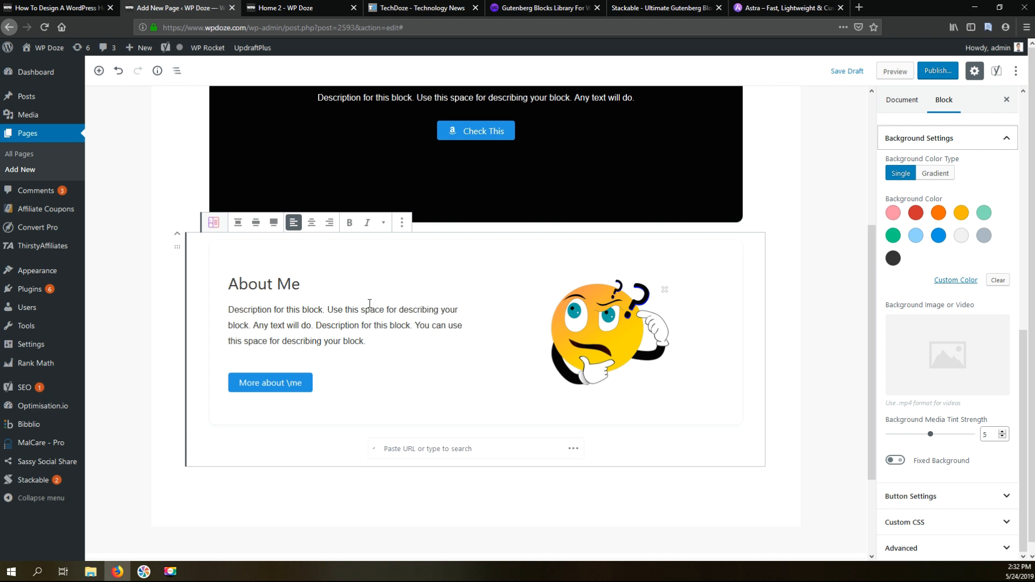
click(826, 163)
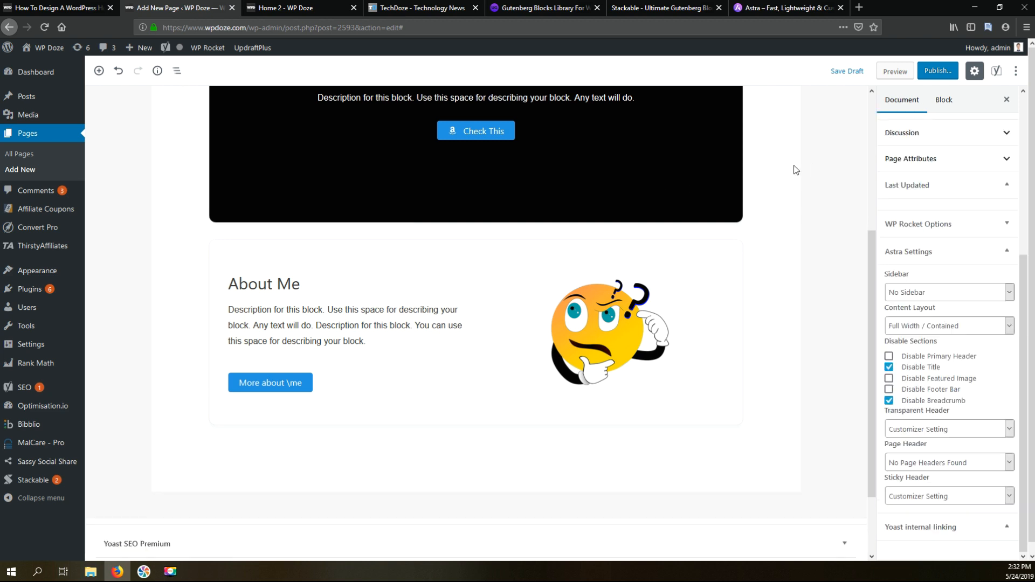
Save the draft, examine the Header and About Me blocks in the page preview, and return to the page editor
click(850, 71)
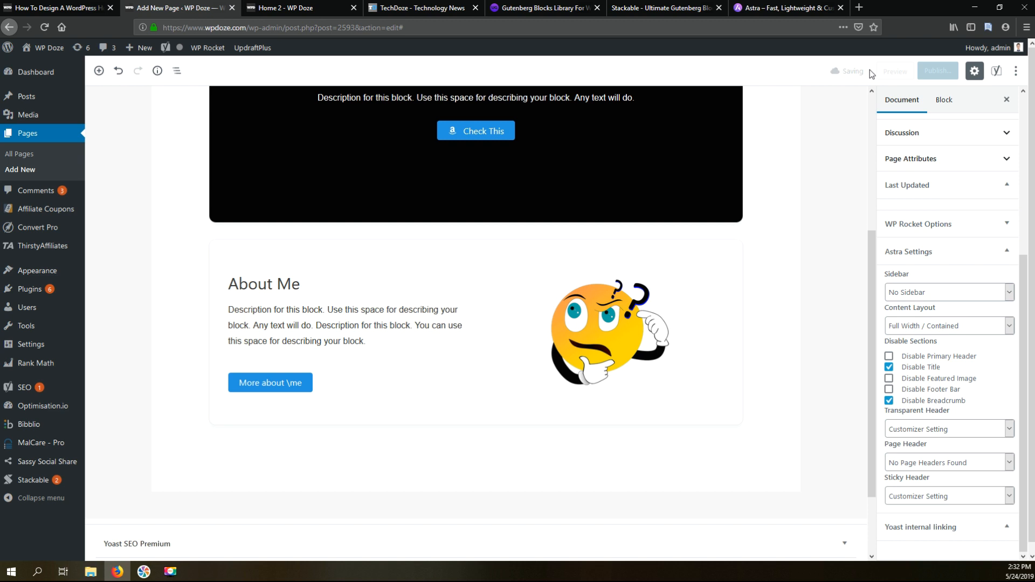
click(888, 74)
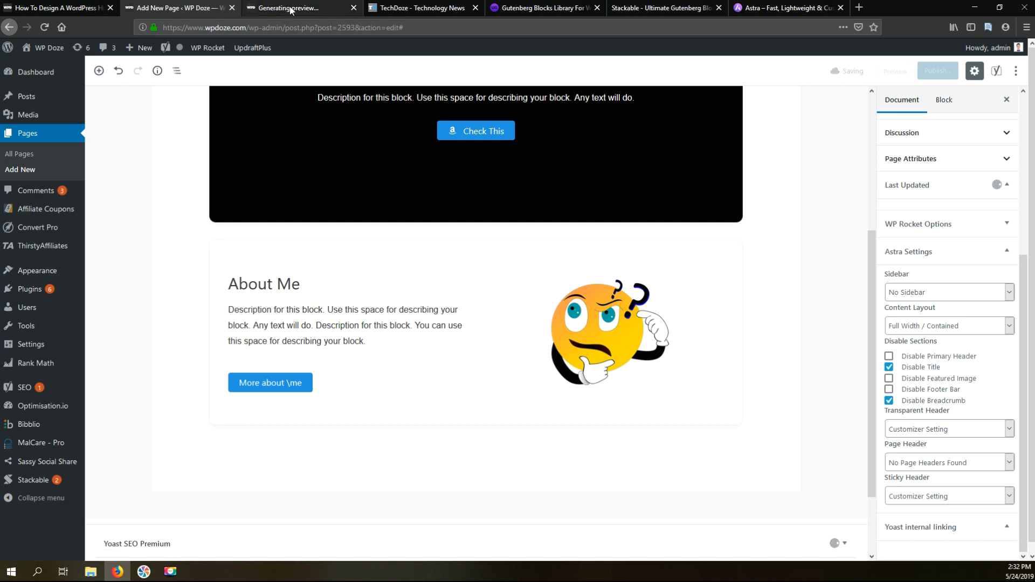
click(290, 8)
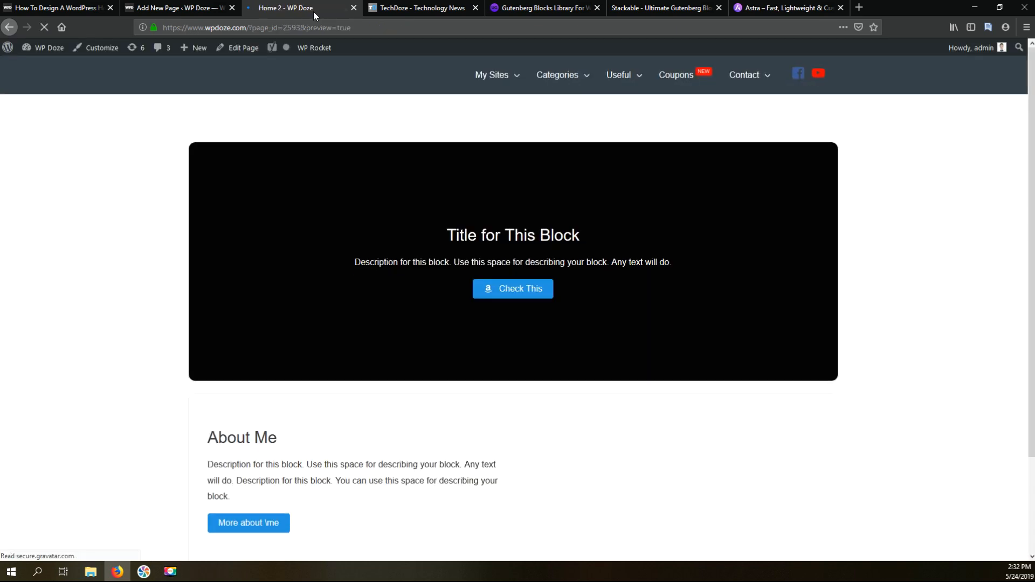
scroll(814, 179, down, 2)
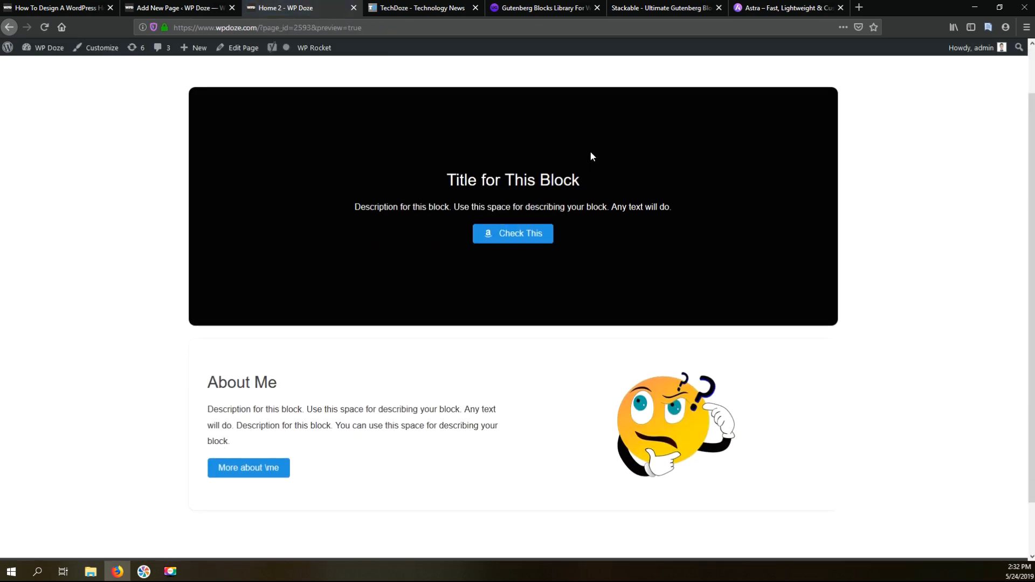
scroll(446, 179, up, 2)
scroll(613, 219, down, 2)
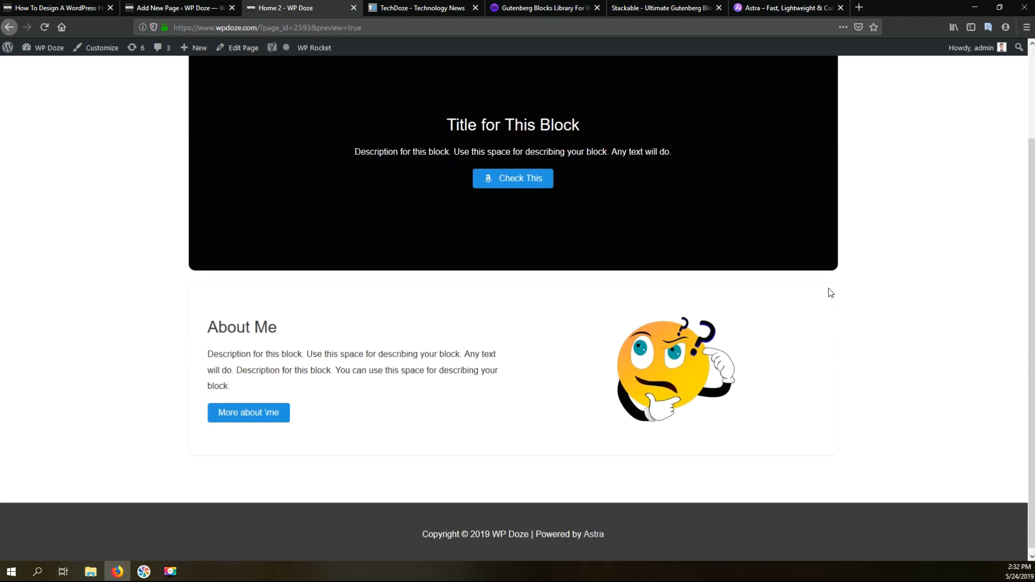
scroll(829, 291, down, 1)
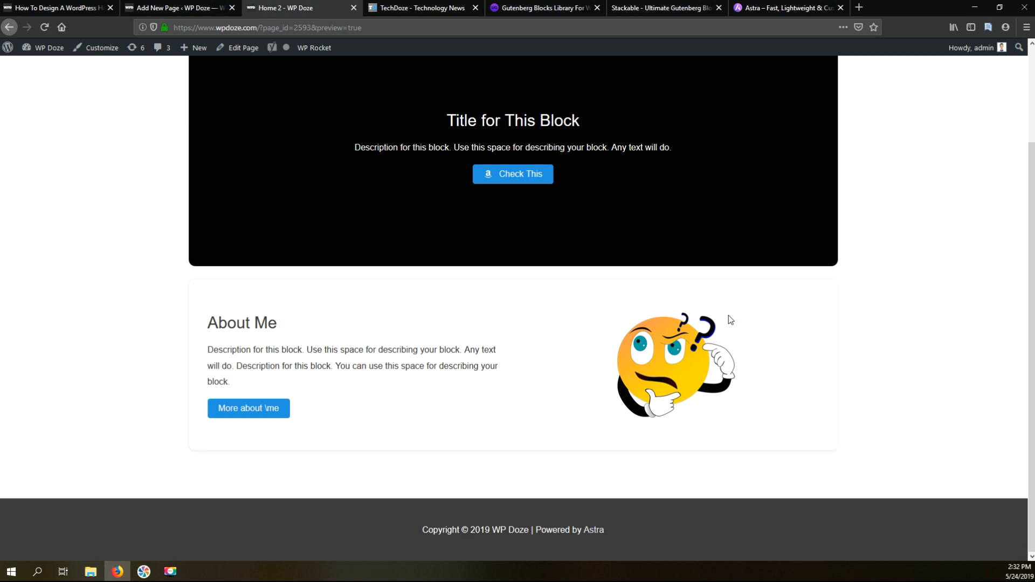
scroll(667, 326, up, 2)
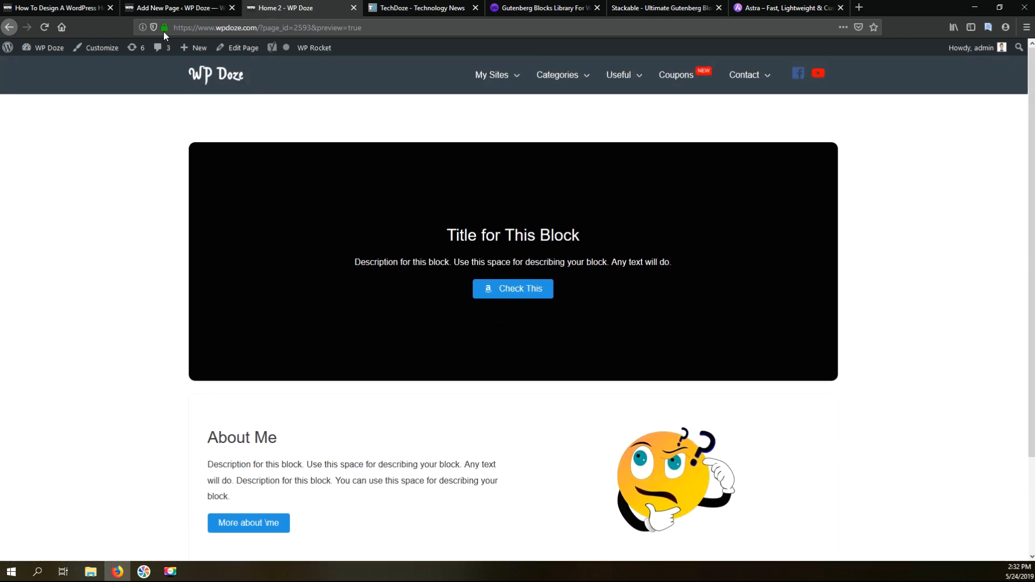
click(178, 9)
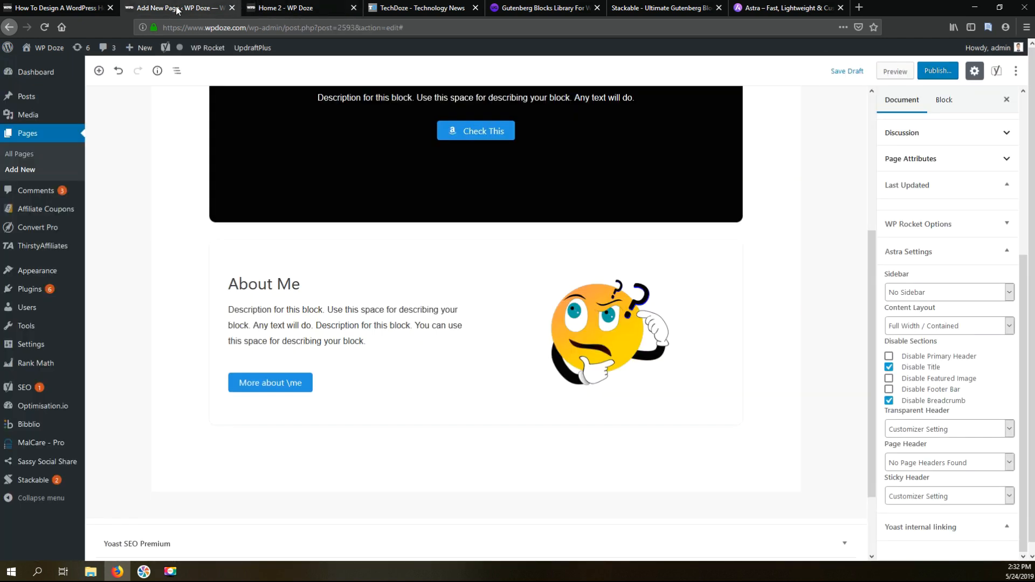
Open wpdoze.com in place of the TechDoze site, examine its About Me and social icons sections, and return to the page editor
click(272, 8)
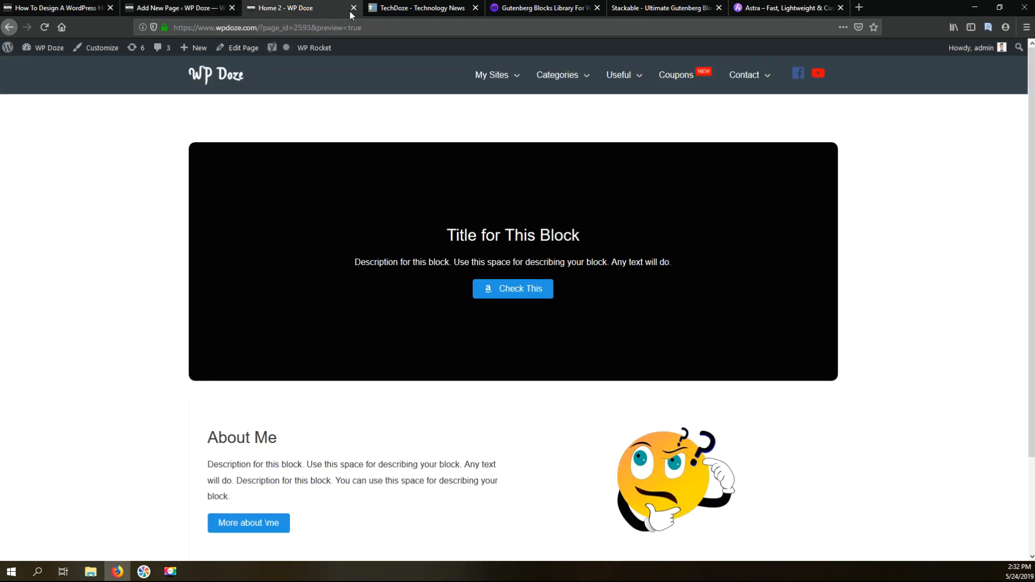
click(417, 11)
click(259, 28)
text(wpdoze.com/)
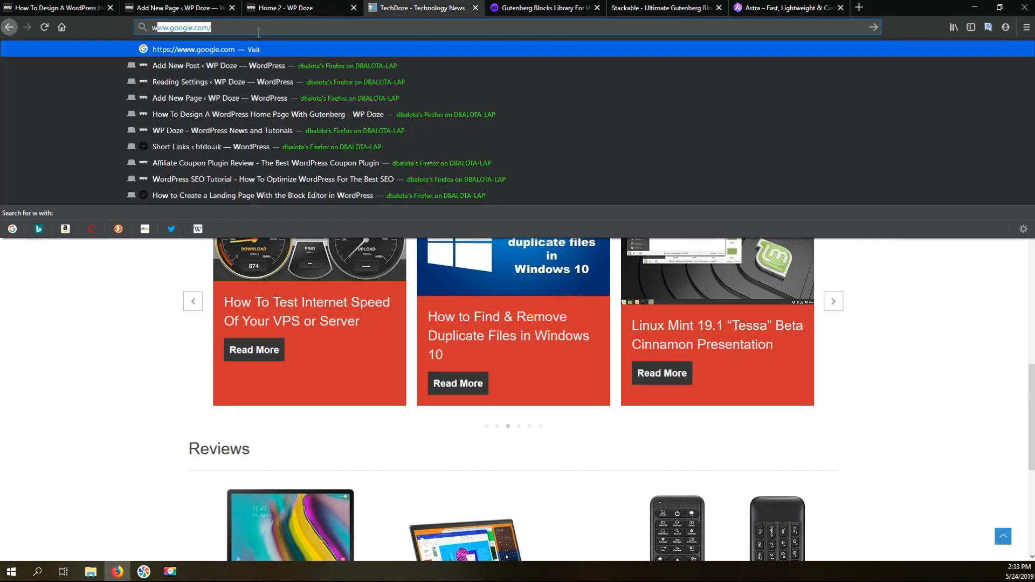
key(Return)
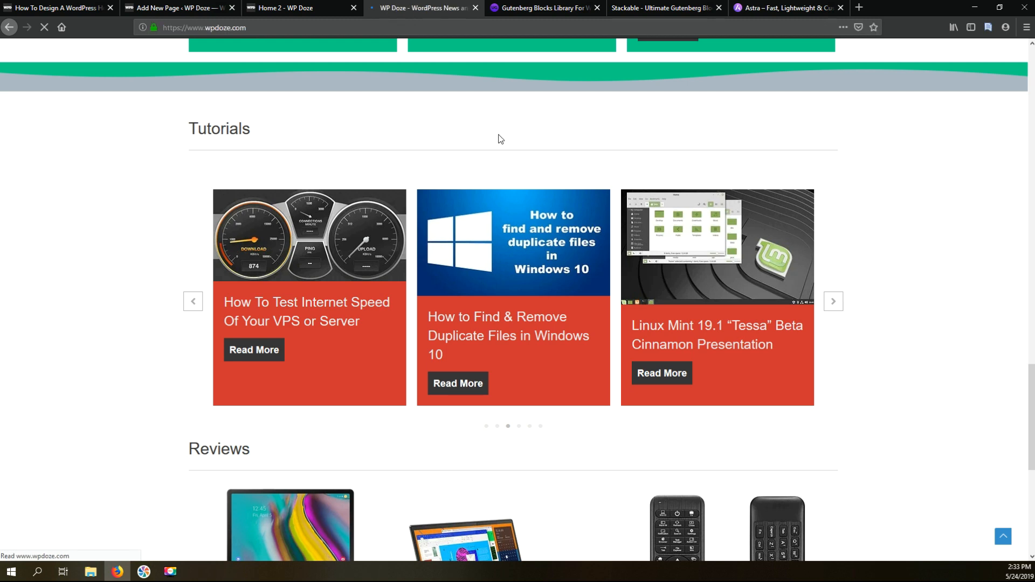
scroll(546, 207, down, 4)
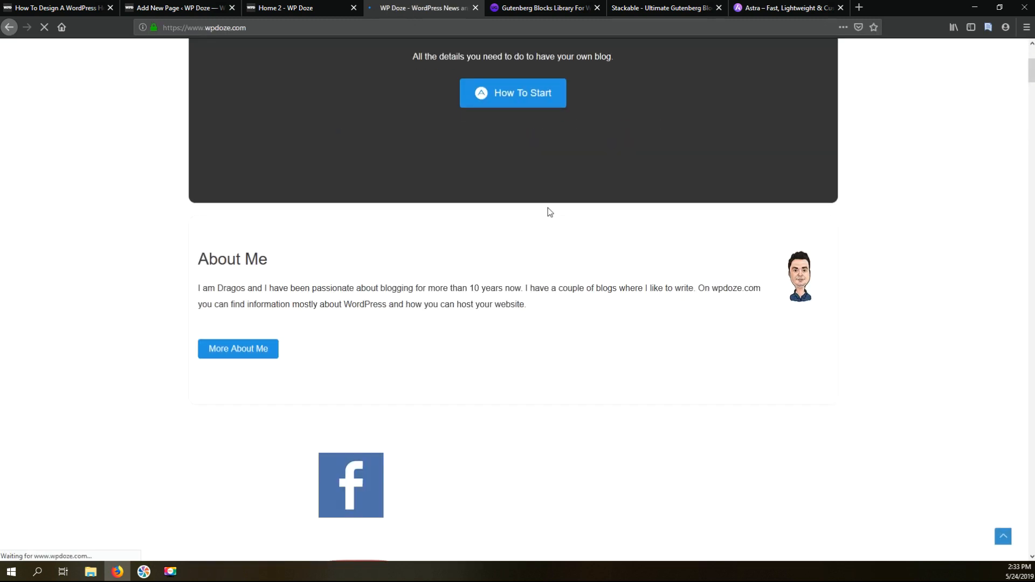
scroll(465, 240, down, 2)
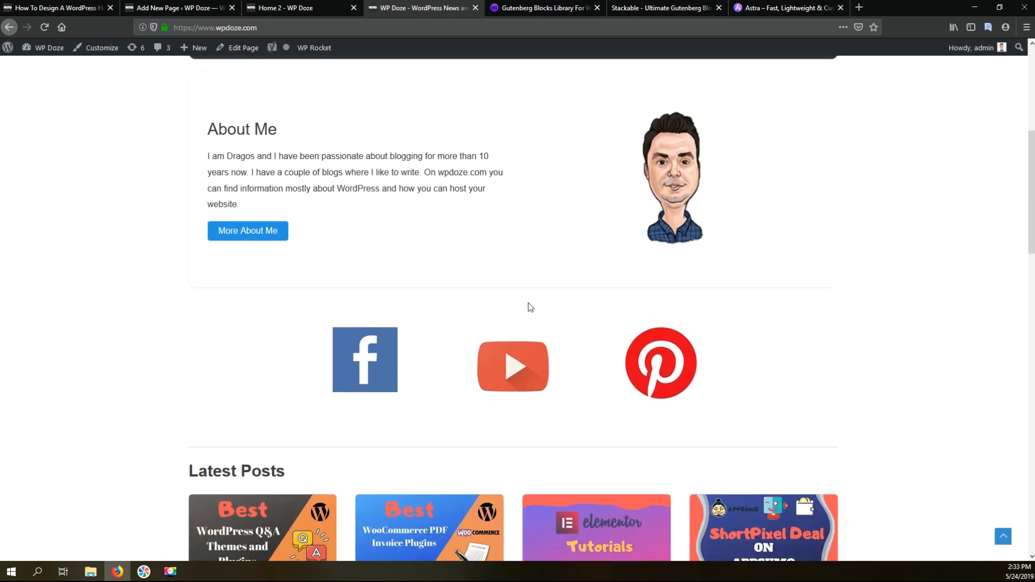
scroll(618, 322, up, 1)
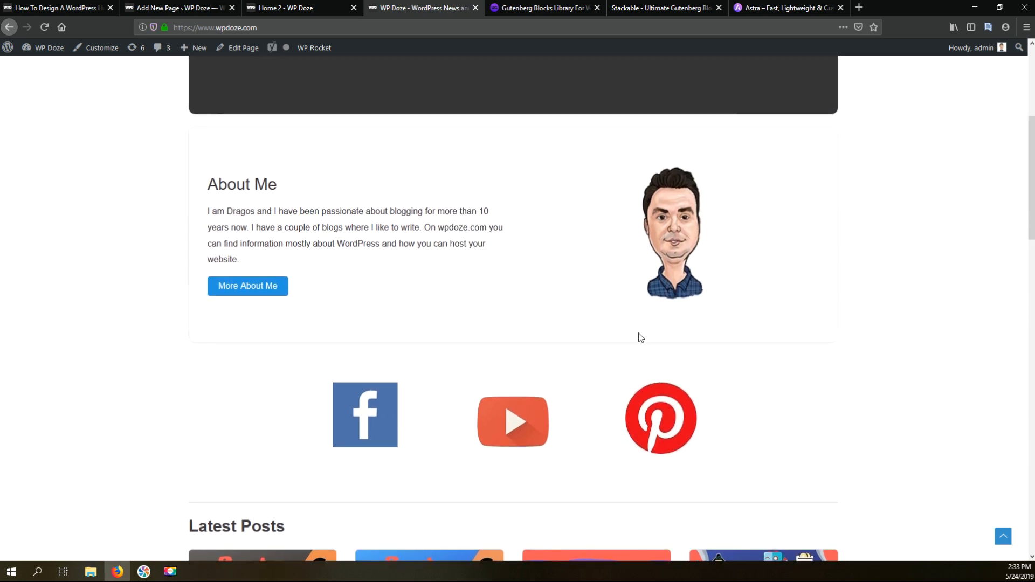
click(154, 9)
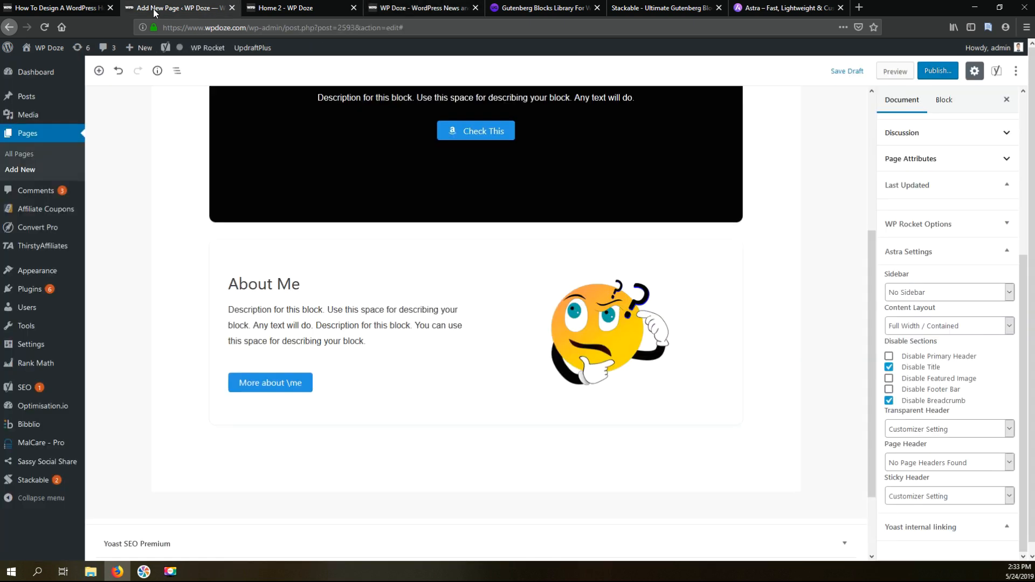
Compare the About Me section in the Home 2 preview with the About Me and social icons sections on wpdoze.com, and return to the page editor
click(284, 9)
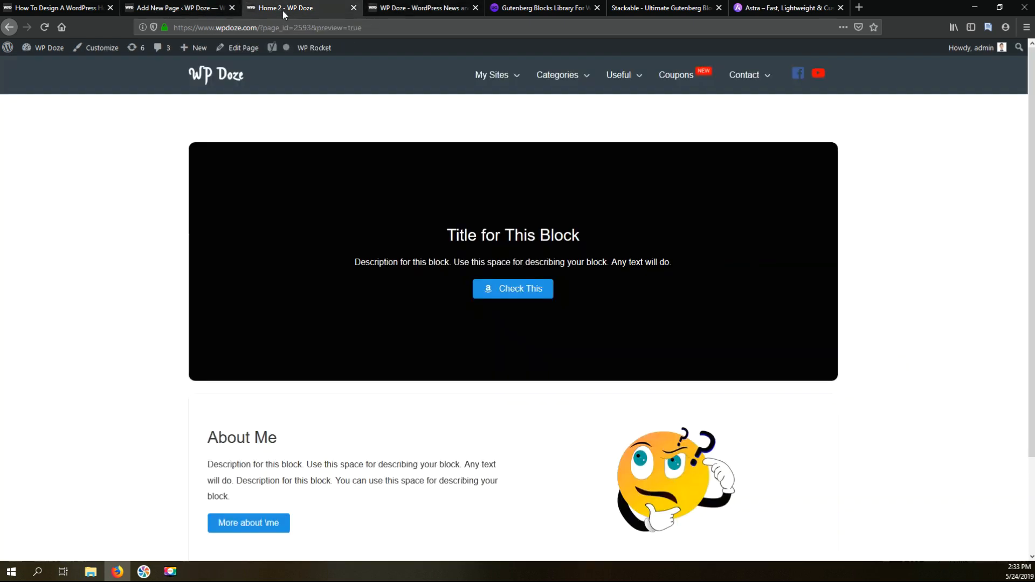
click(420, 8)
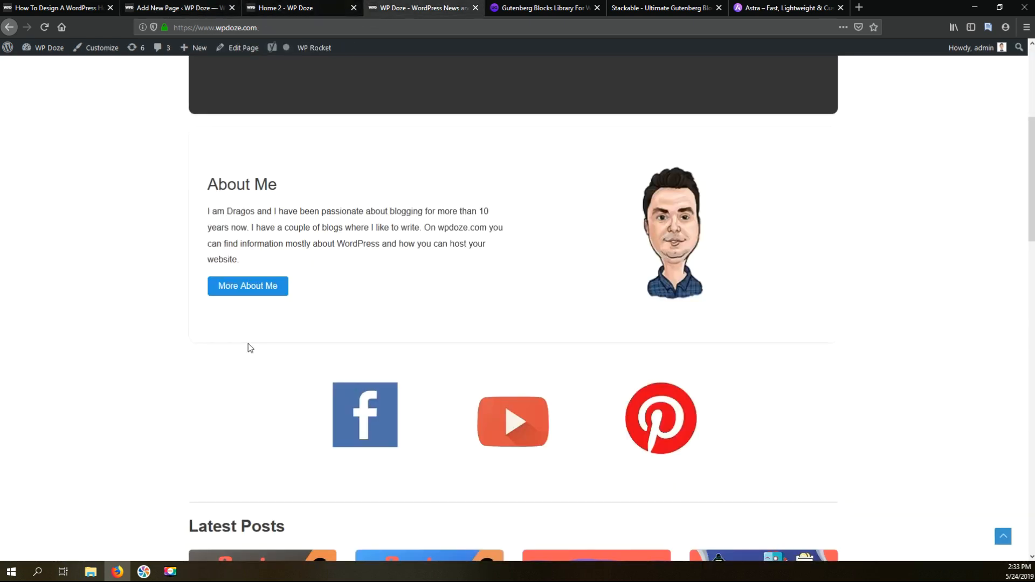
scroll(345, 187, down, 2)
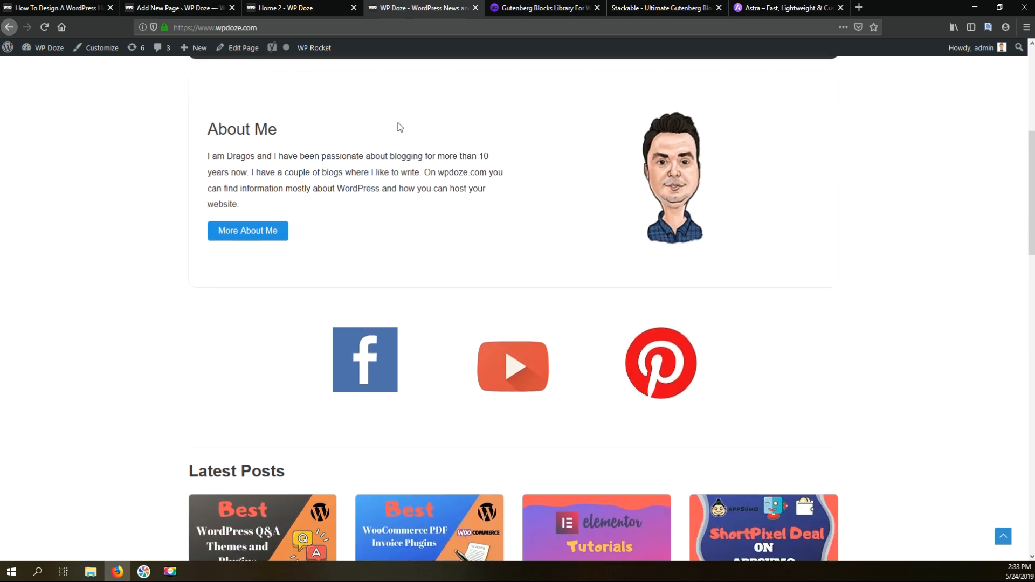
scroll(428, 187, up, 2)
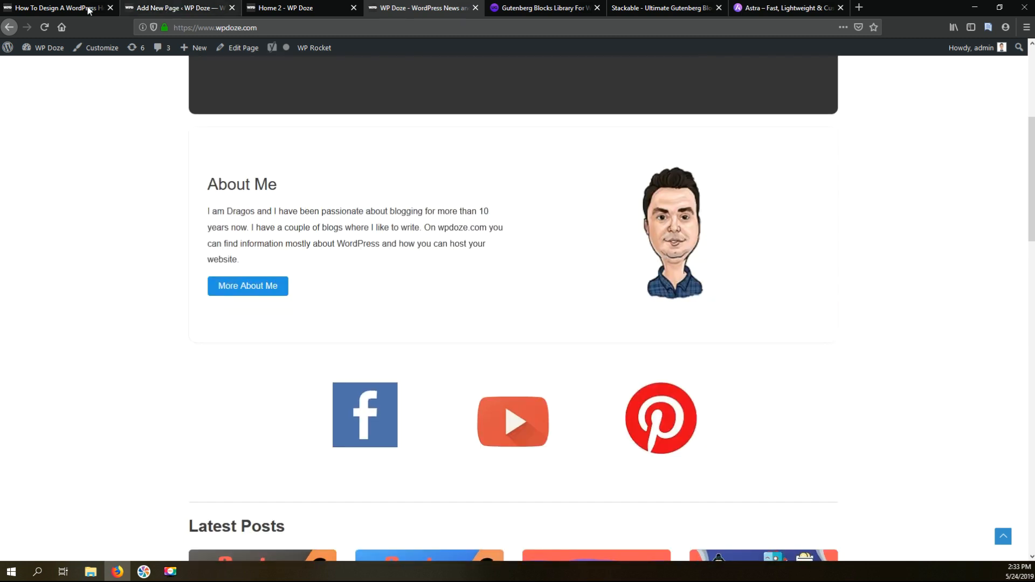
click(167, 8)
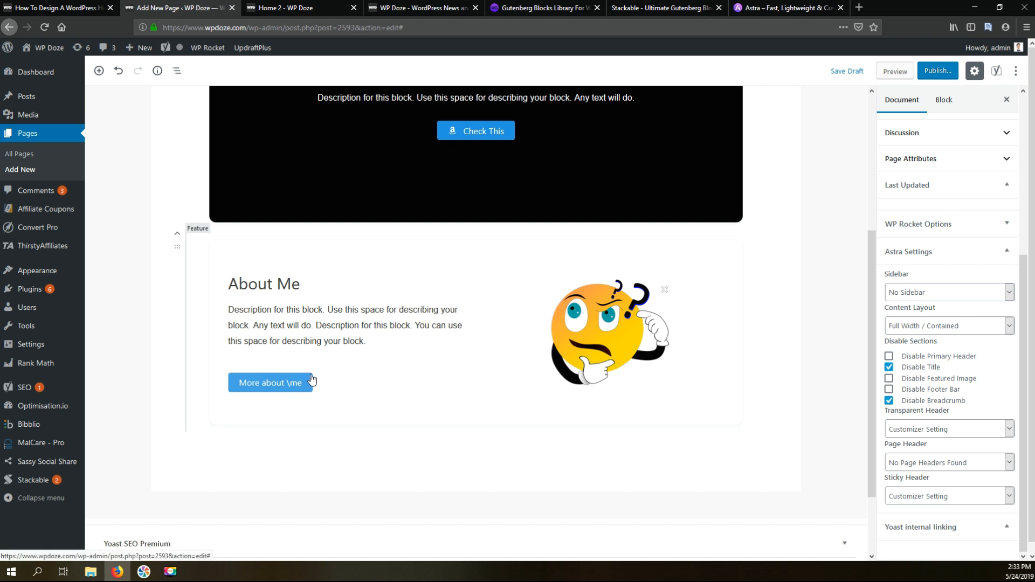
scroll(348, 353, down, 2)
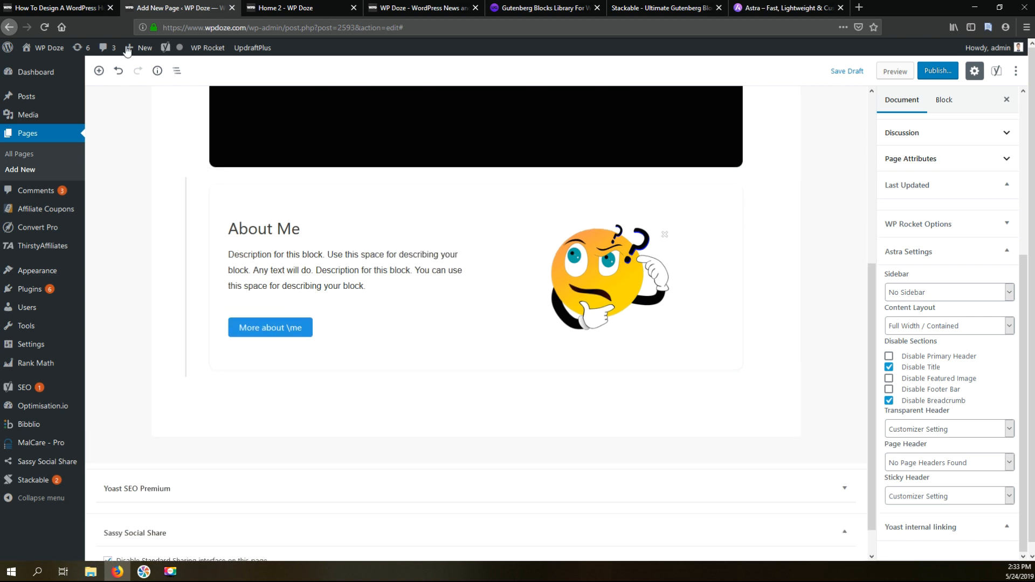
Read the Add Social Buttons section of the homepage design article and return to the page editor
click(71, 8)
scroll(353, 329, down, 5)
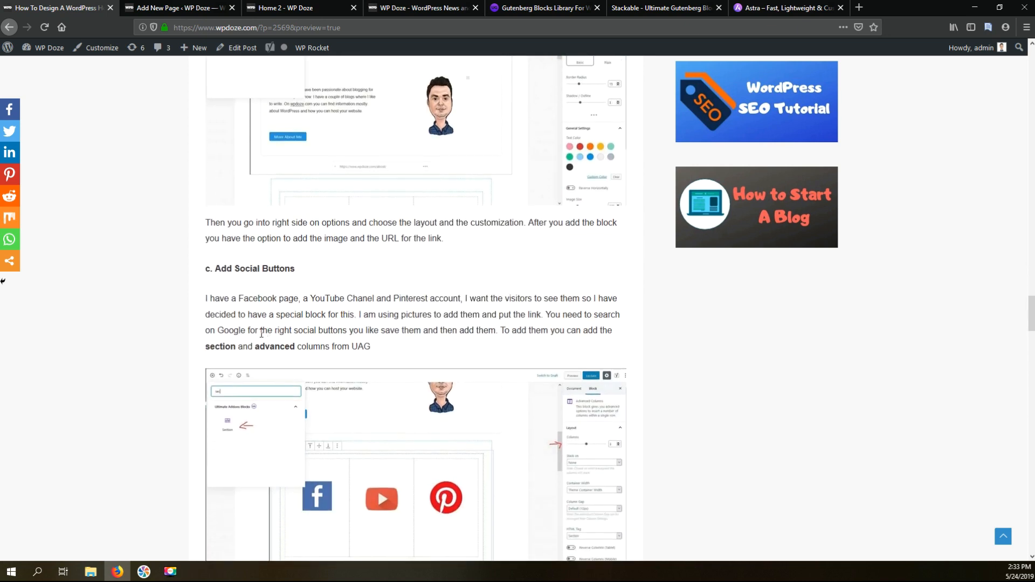
scroll(261, 334, down, 3)
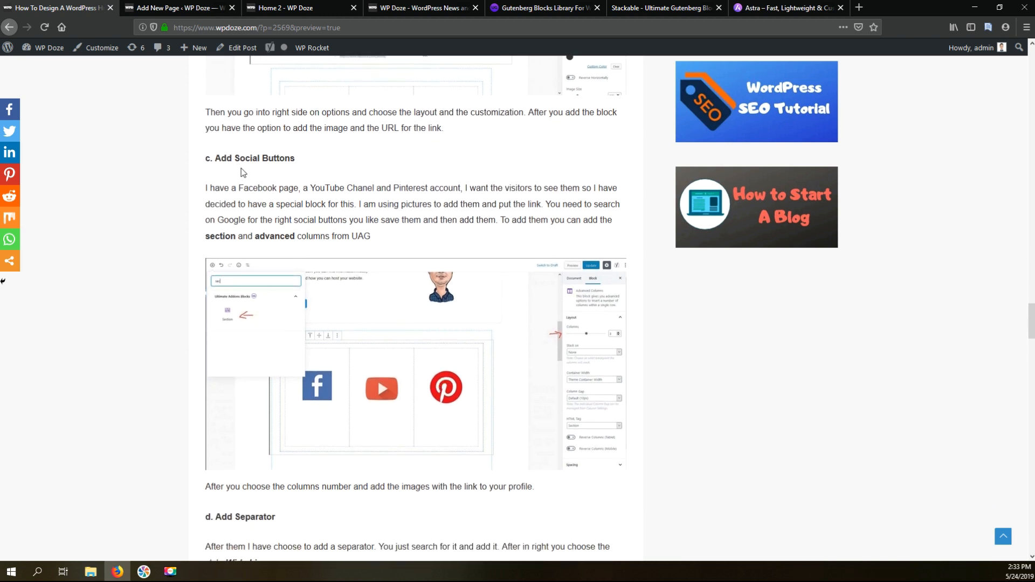
click(177, 11)
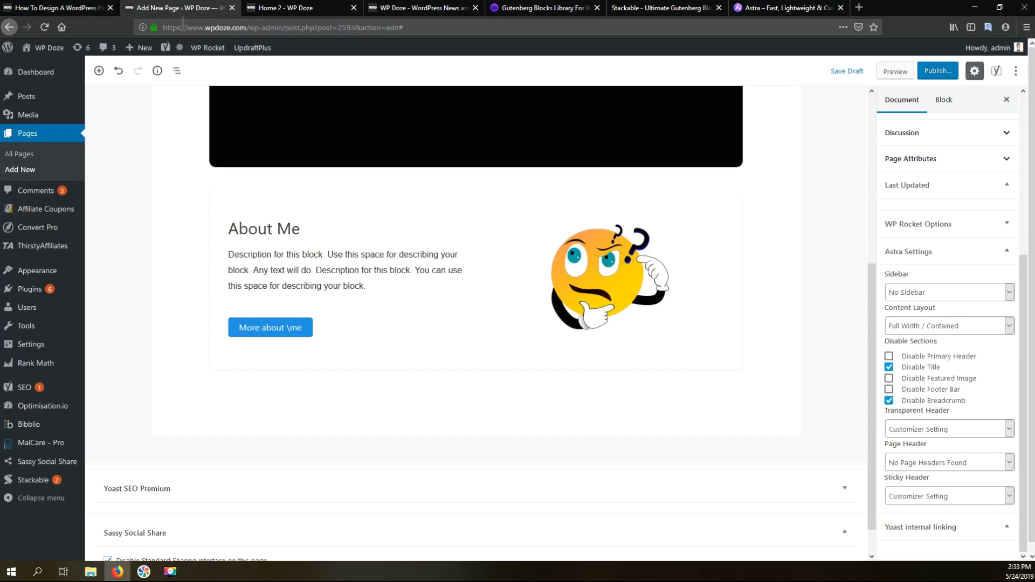
Insert an Ultimate Addons Section block below the About Me Feature block
click(100, 72)
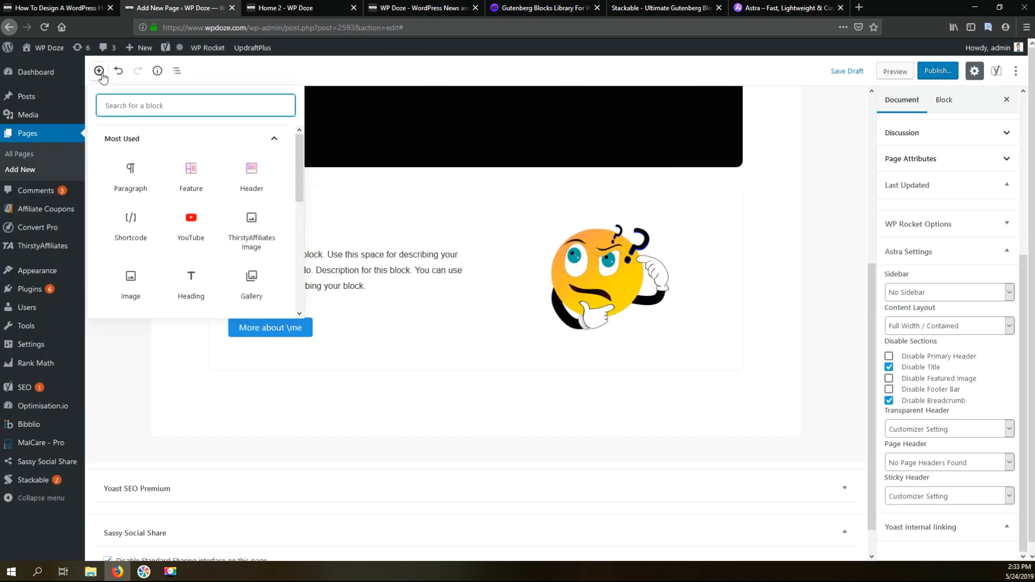
text(secti)
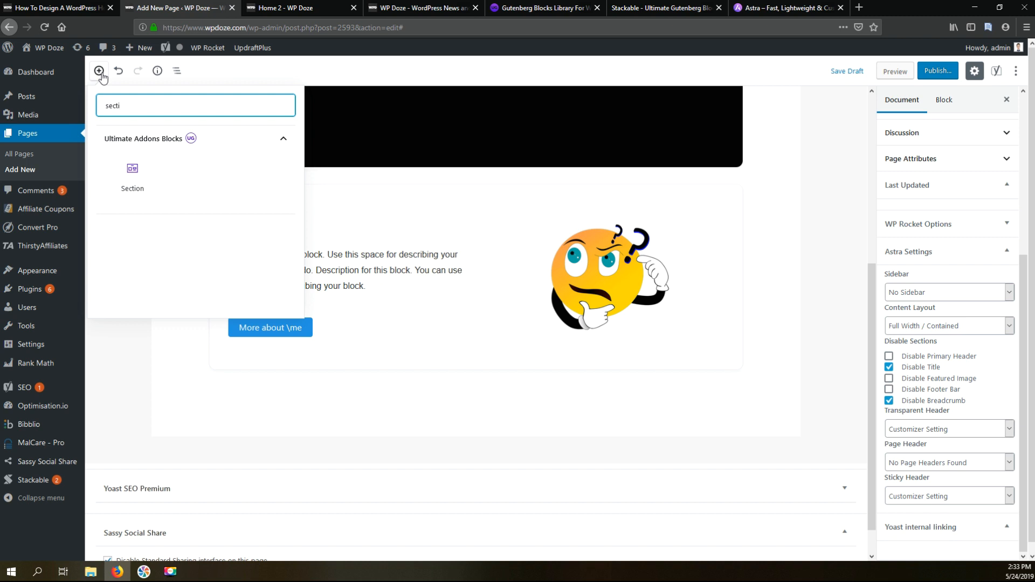
click(121, 174)
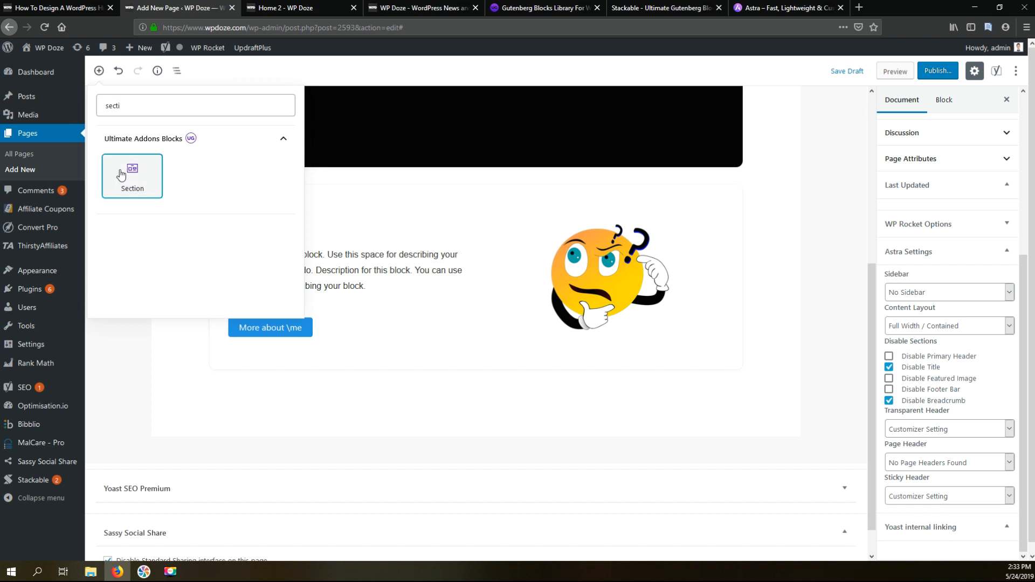
click(121, 174)
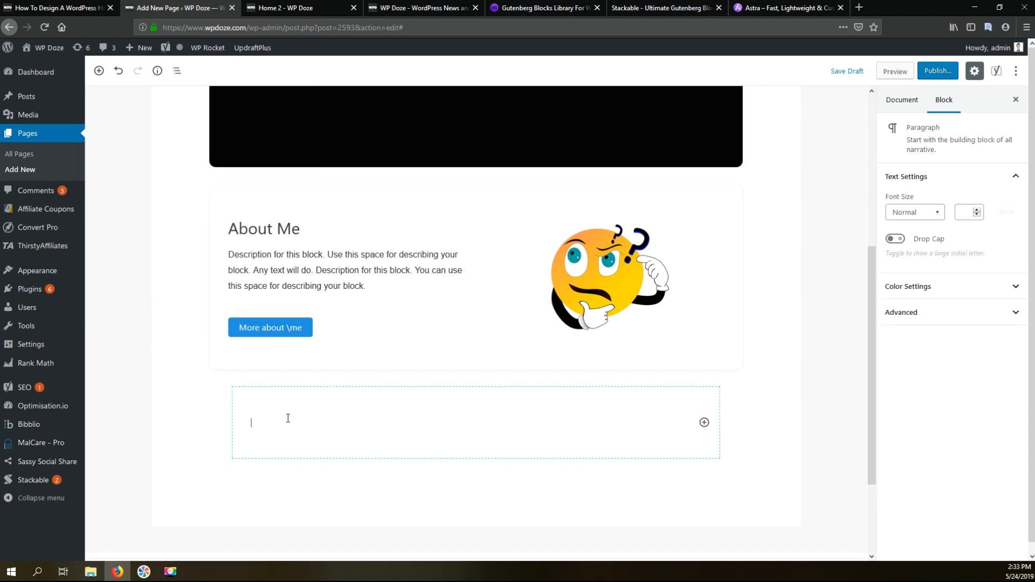
Insert an Advanced Columns block inside the new Section block
click(704, 423)
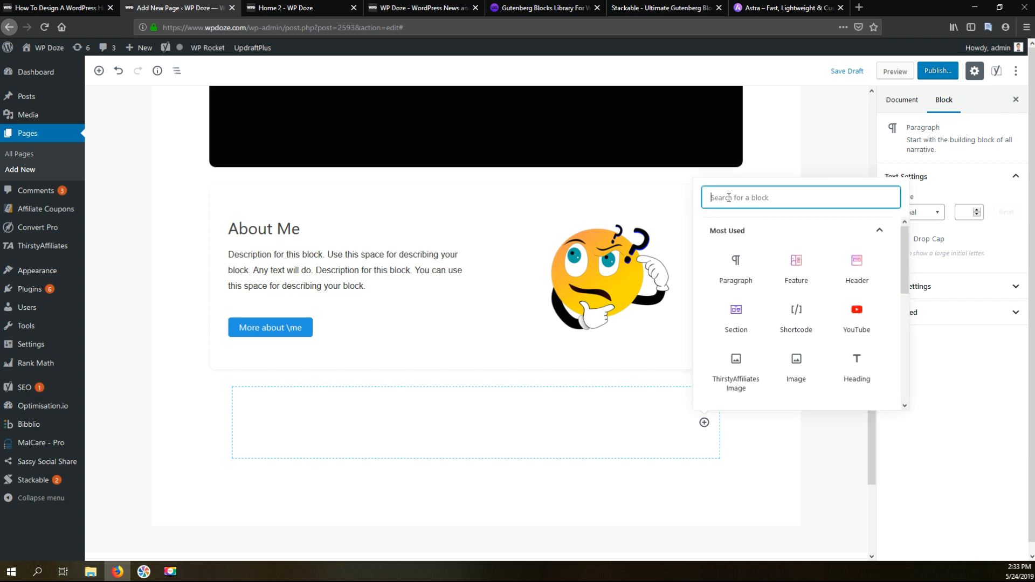
text(adva)
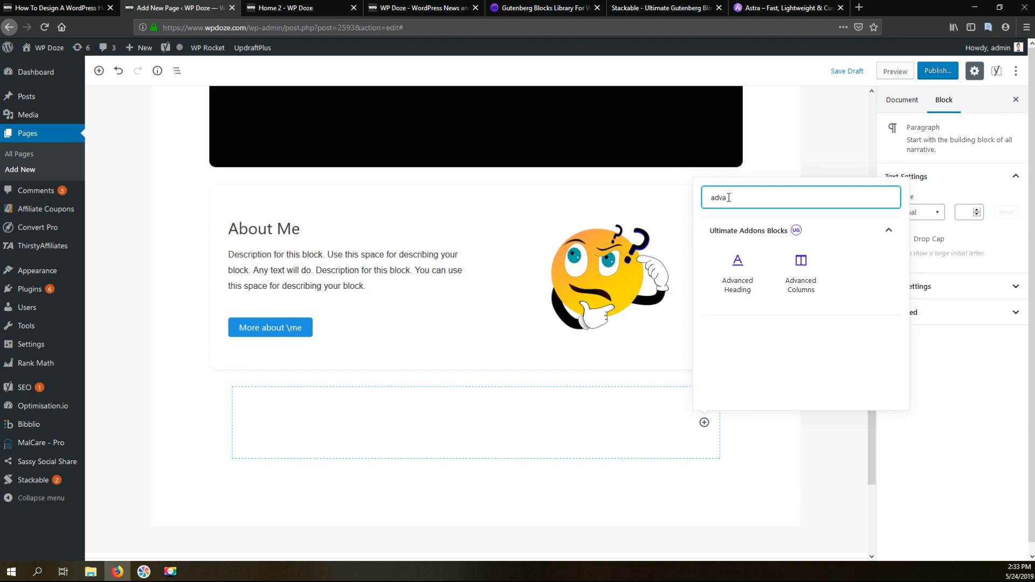
click(799, 273)
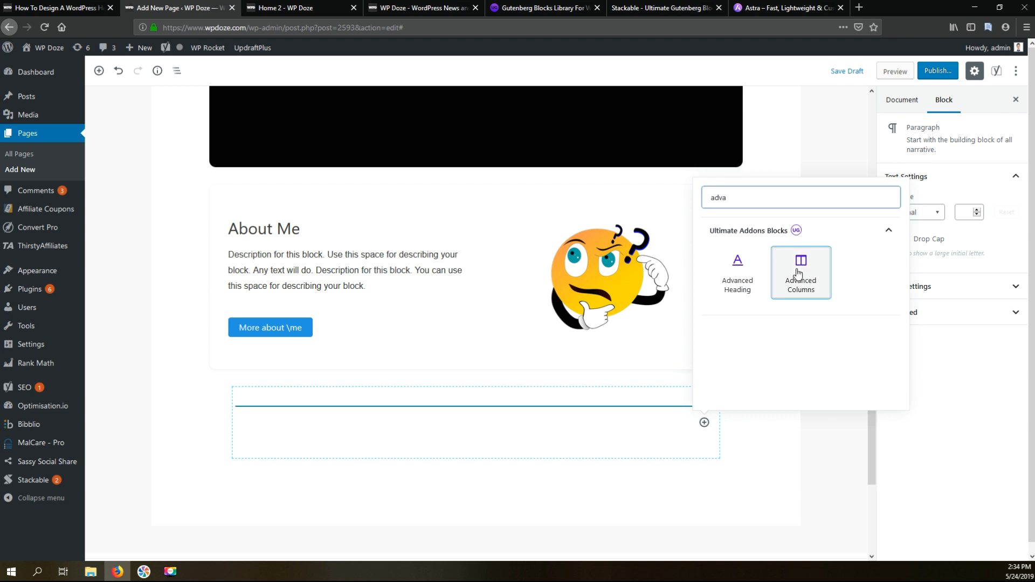
Set the Advanced Columns block to 3 columns and review its container width and stacking options
scroll(632, 313, down, 2)
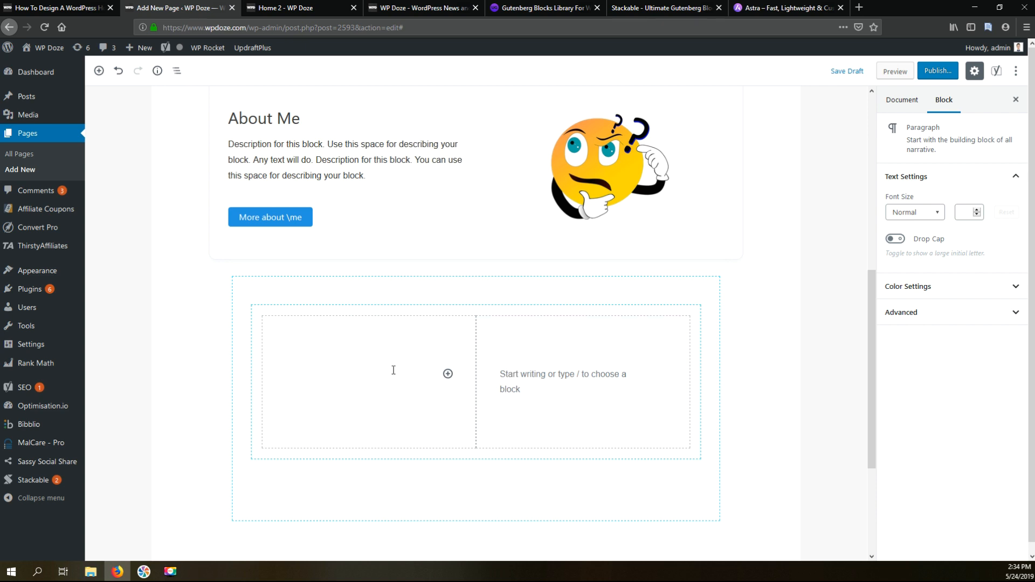
click(286, 311)
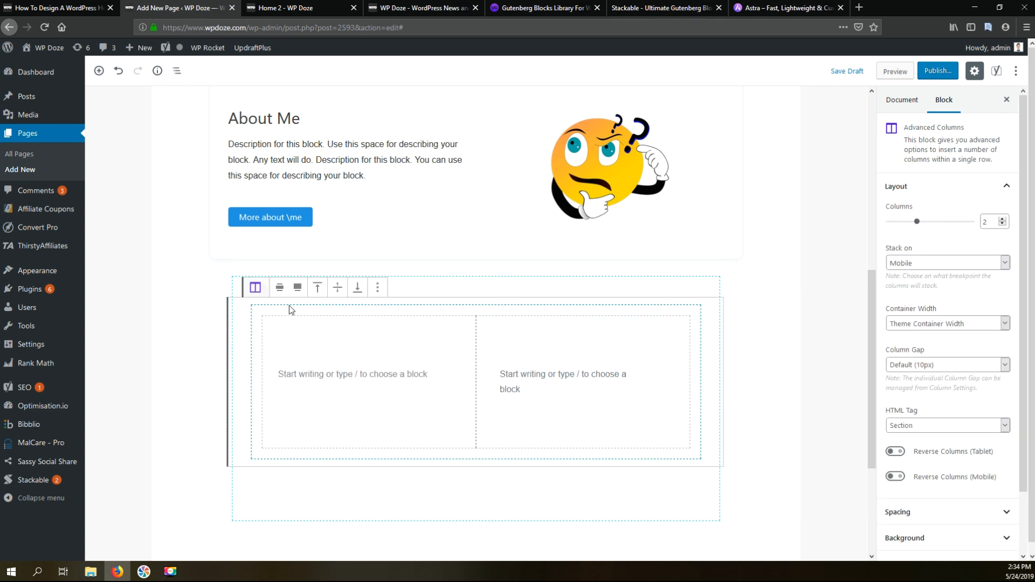
click(1003, 219)
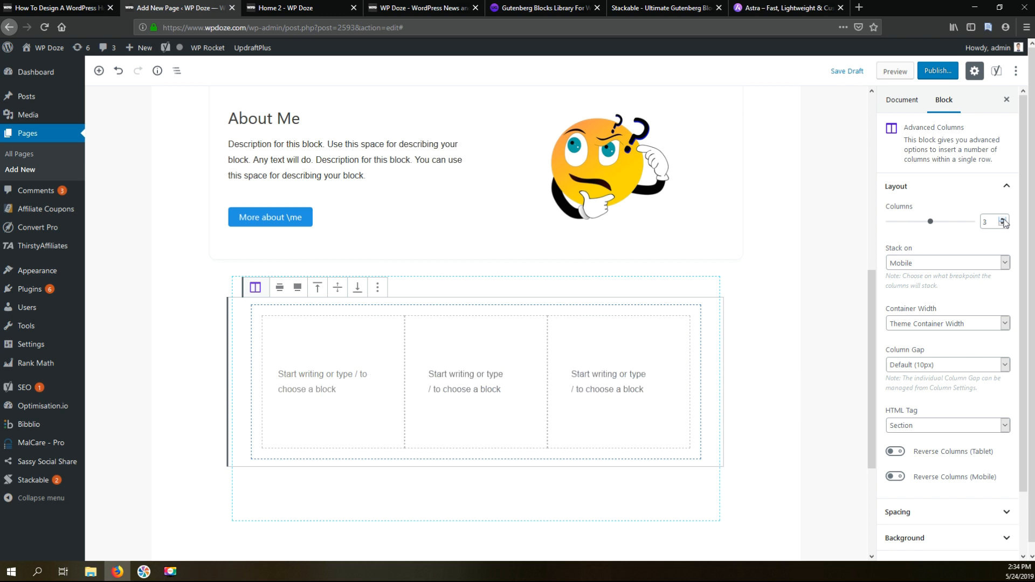
click(987, 324)
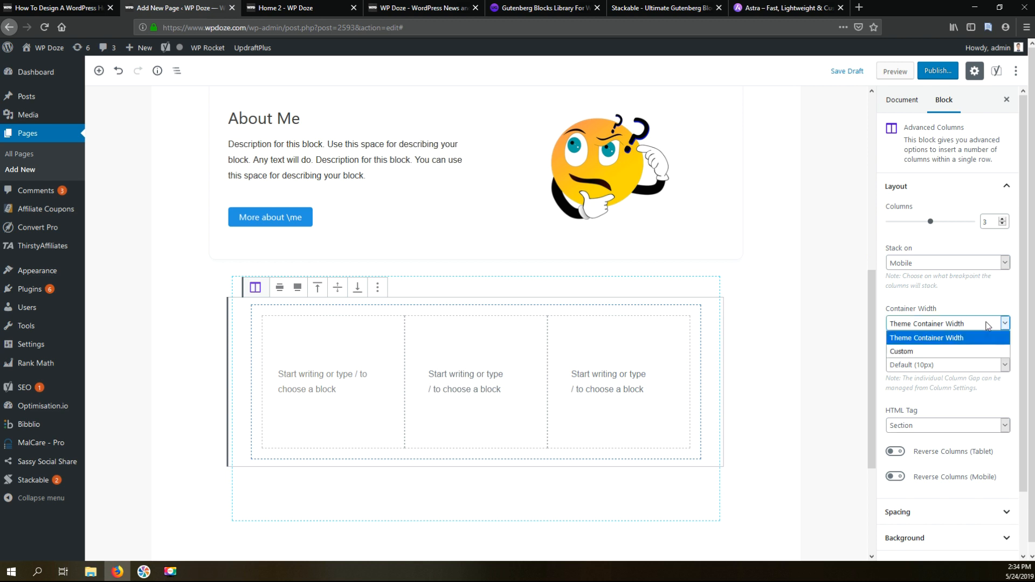
click(923, 262)
click(922, 263)
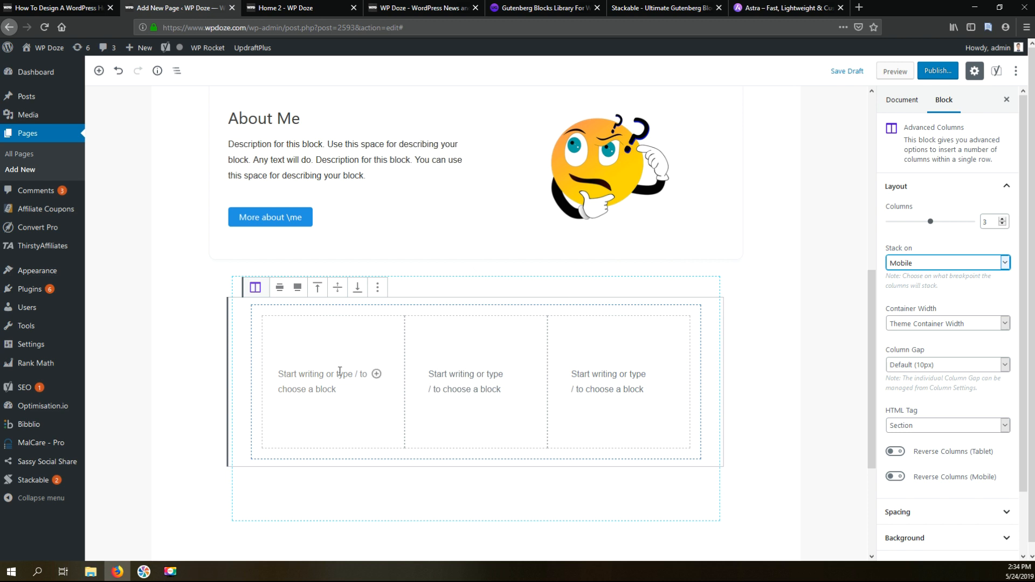
Insert an Image block in the first column and open the media library for it
click(376, 374)
click(377, 375)
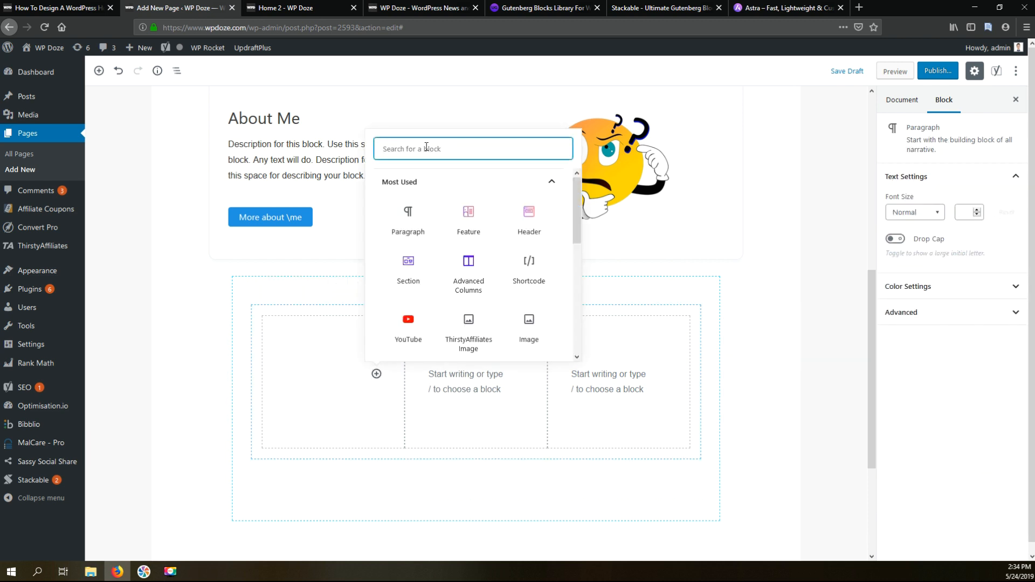
click(530, 324)
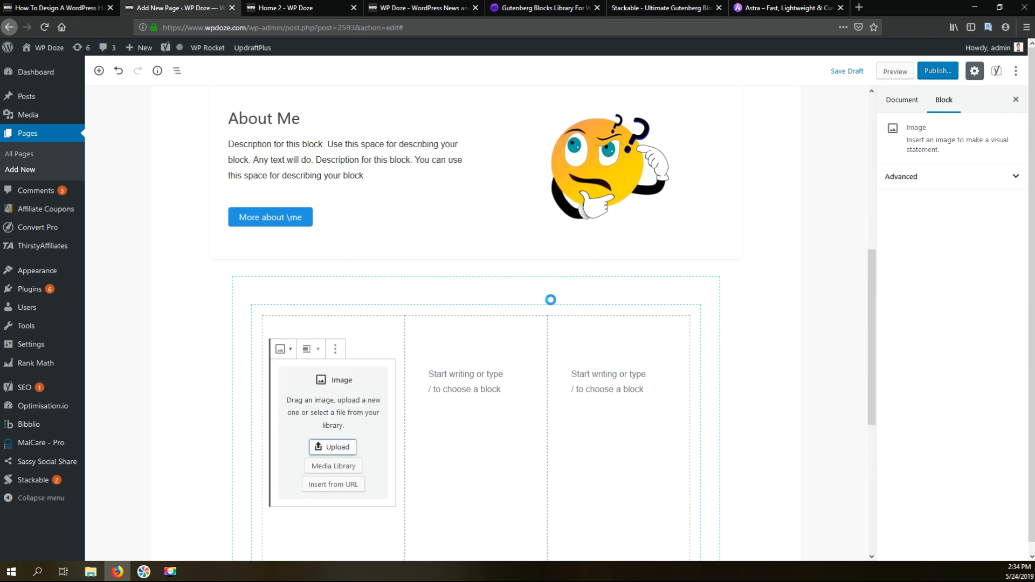
click(505, 8)
click(346, 473)
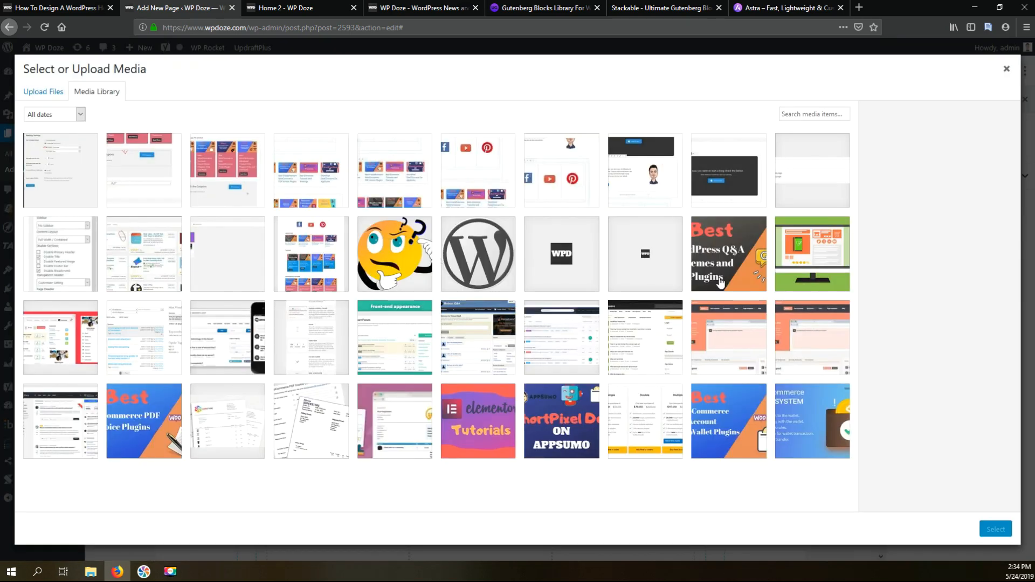
Try to place the Facebook logo from the media library in the first column's Image block
scroll(712, 291, down, 5)
scroll(398, 362, down, 5)
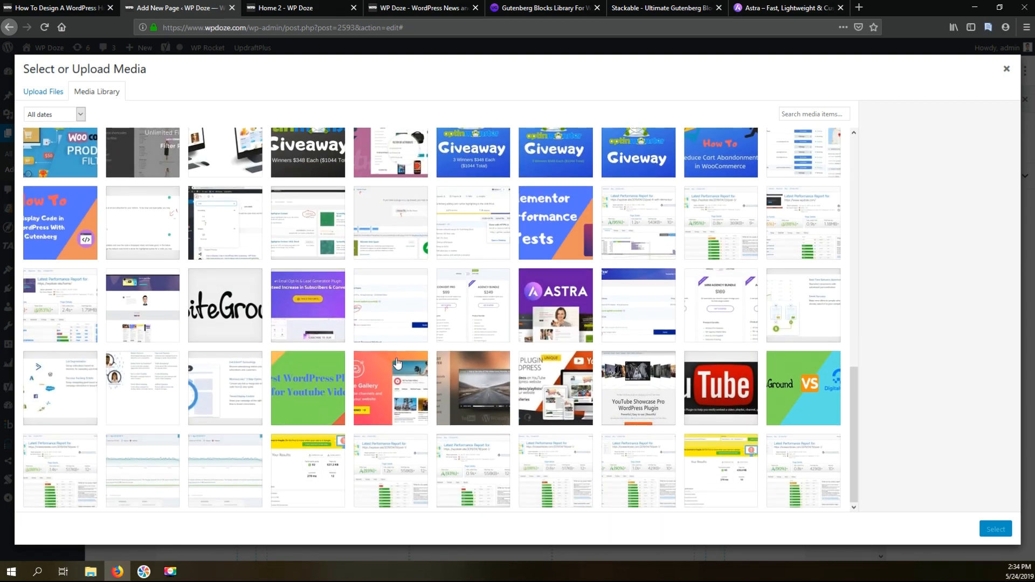
scroll(791, 372, down, 3)
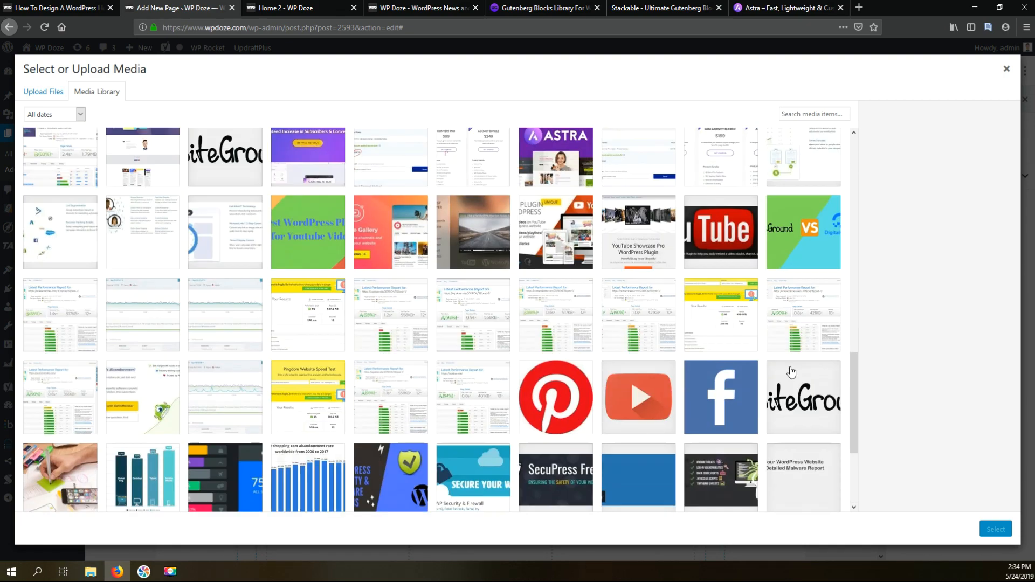
scroll(741, 362, down, 1)
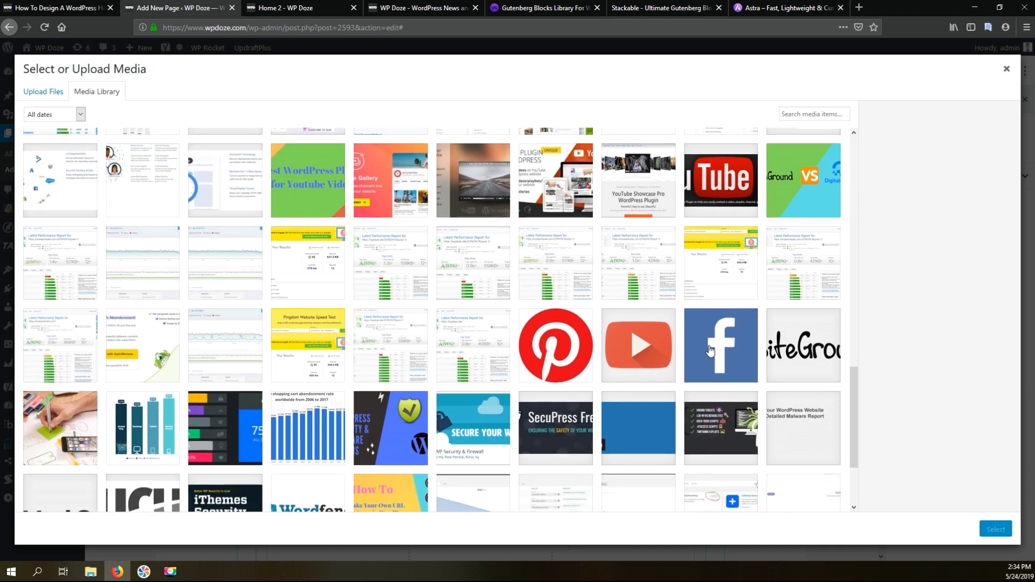
click(710, 349)
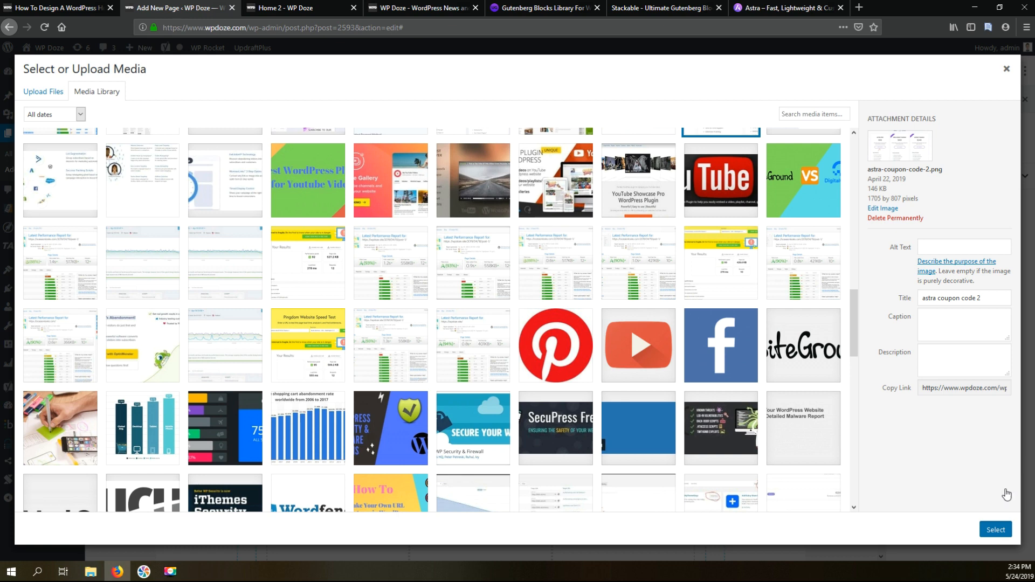
click(995, 531)
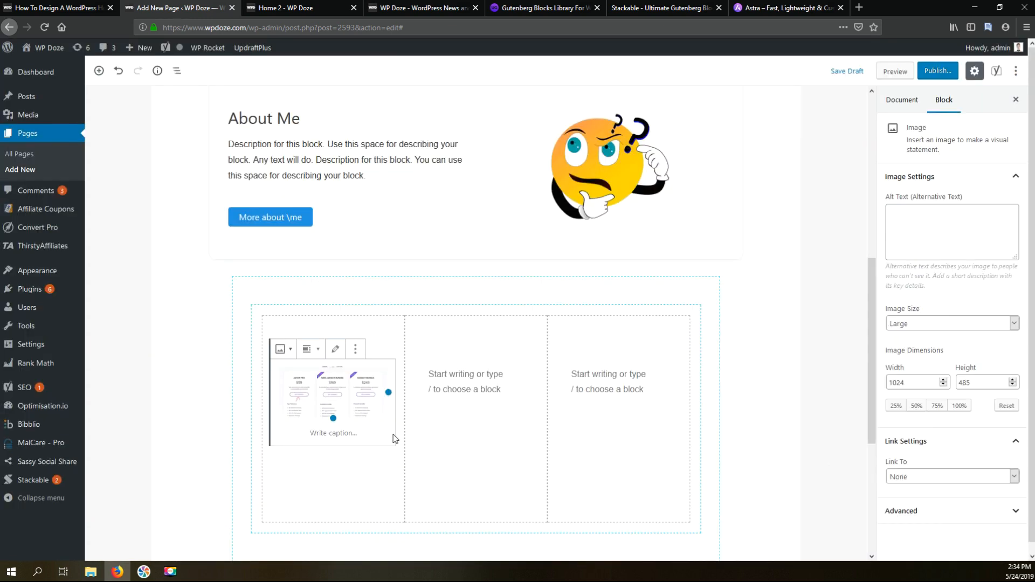
Remove the Image block holding the pricing-table screenshot from the first column
click(356, 349)
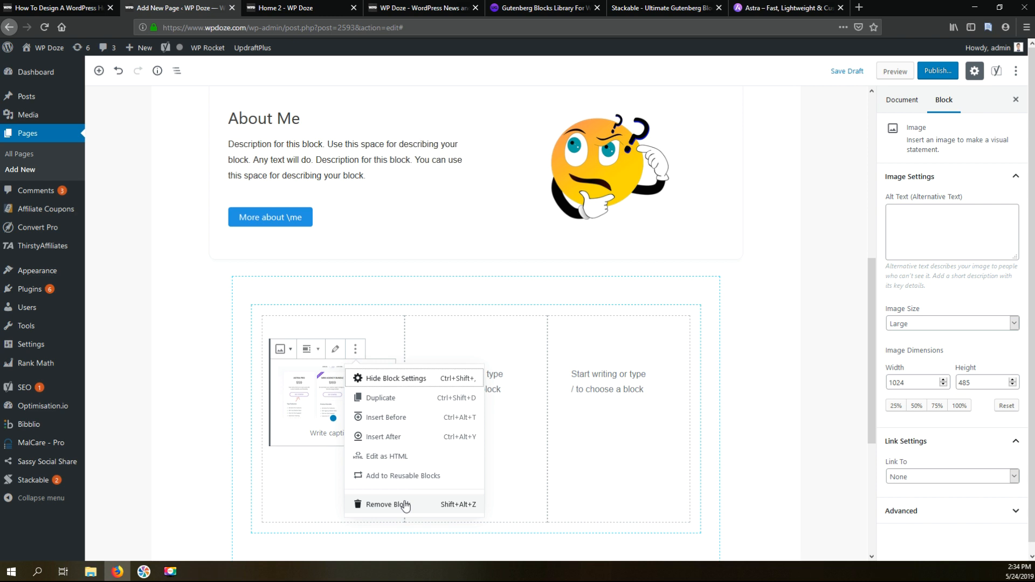
click(330, 402)
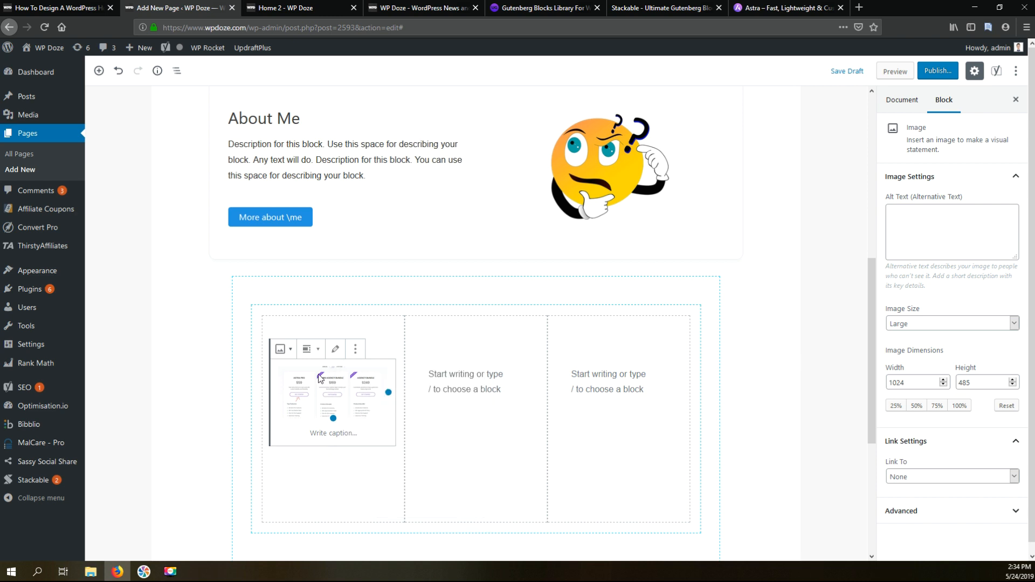
click(356, 350)
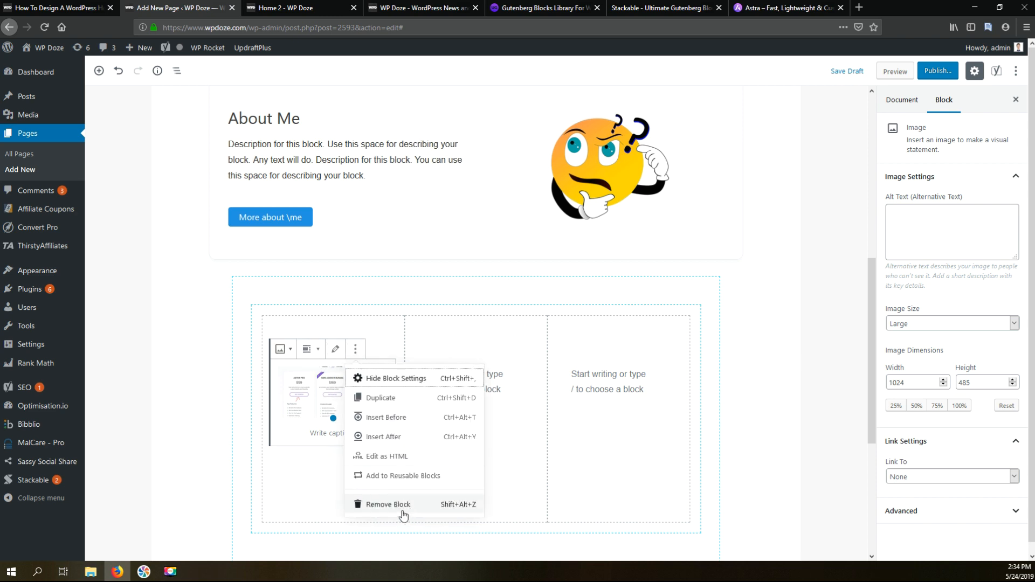
key(shift+alt+z)
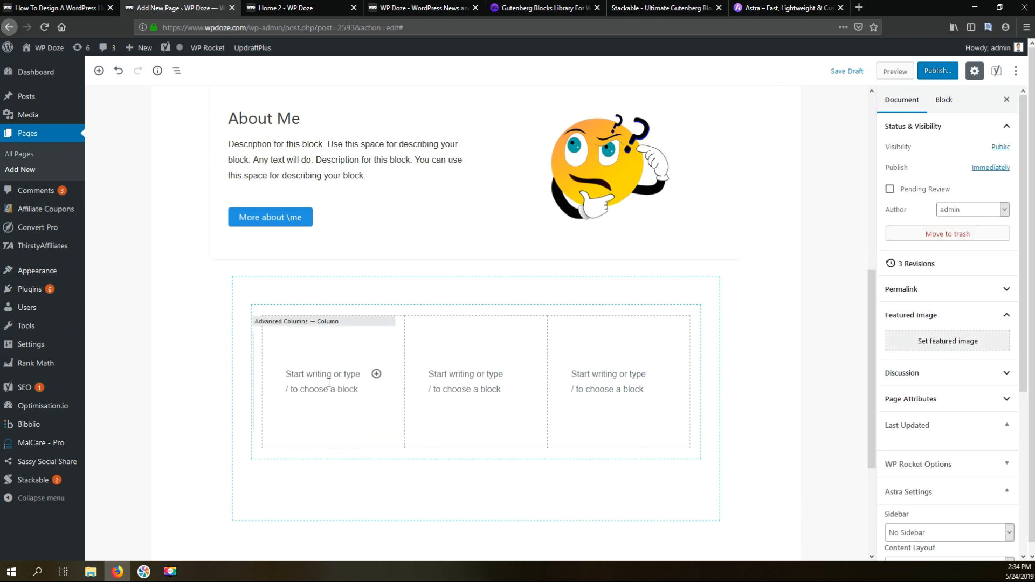
Add an empty Image block to the first column of the Advanced Columns block
click(329, 383)
click(376, 374)
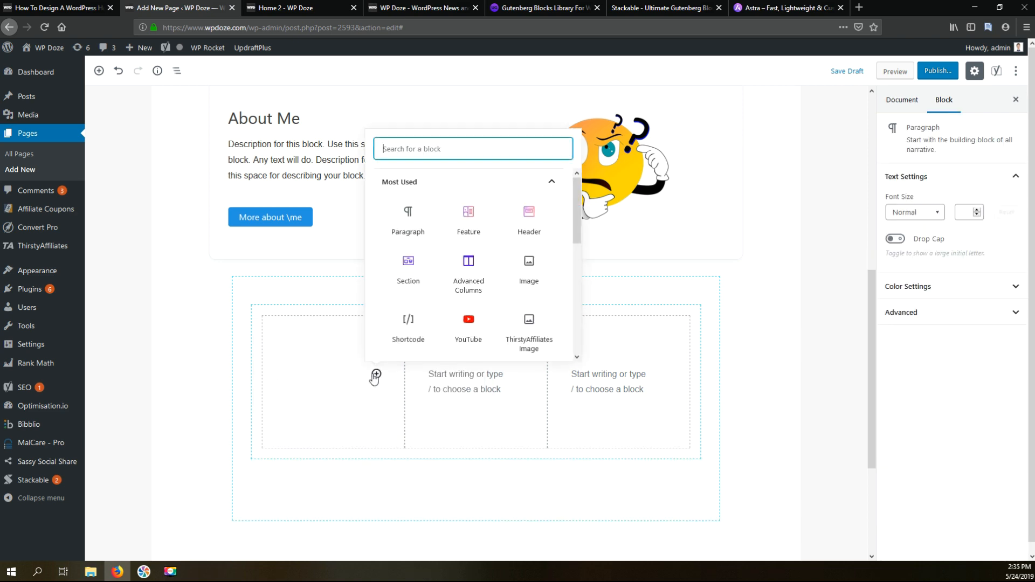
click(521, 281)
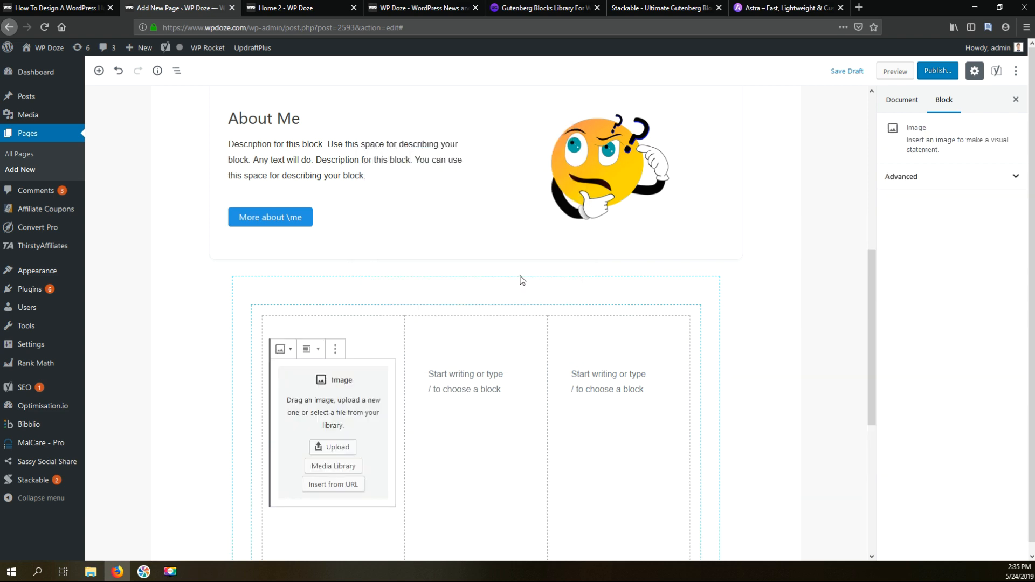
Place facebook-icon.png from the media library in the first column's Image block
click(335, 467)
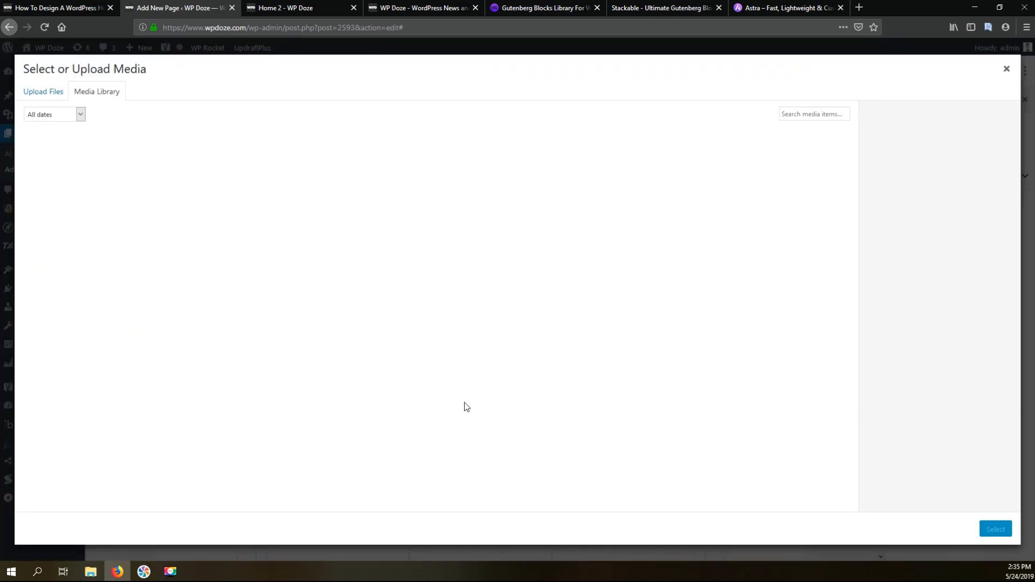
scroll(644, 307, down, 5)
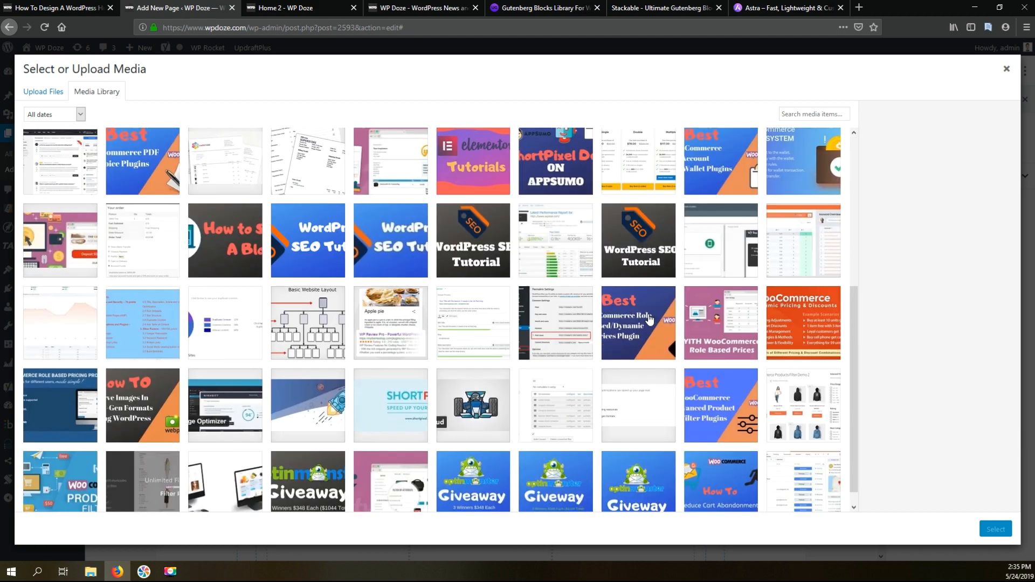
scroll(674, 384, down, 5)
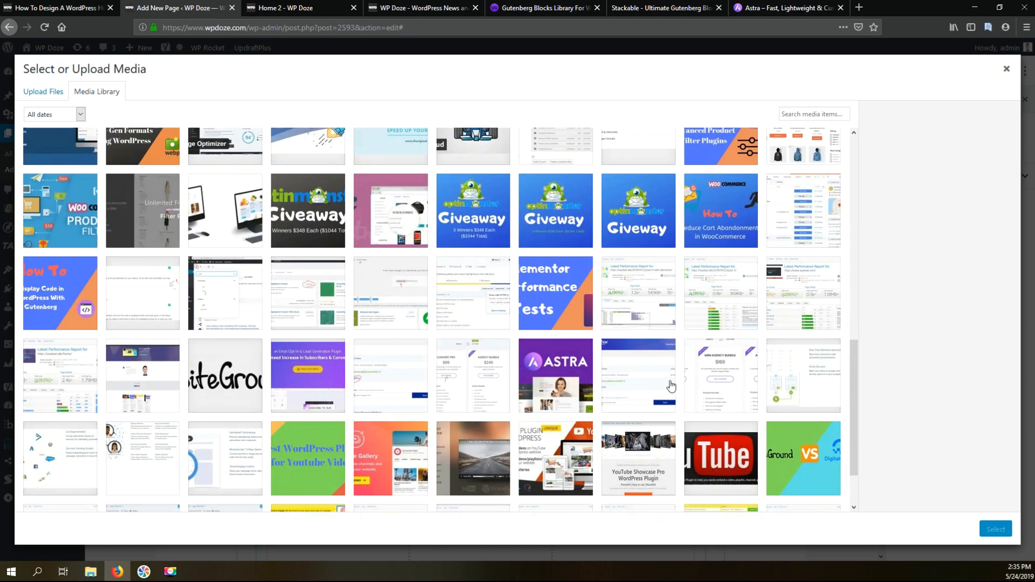
scroll(456, 339, down, 5)
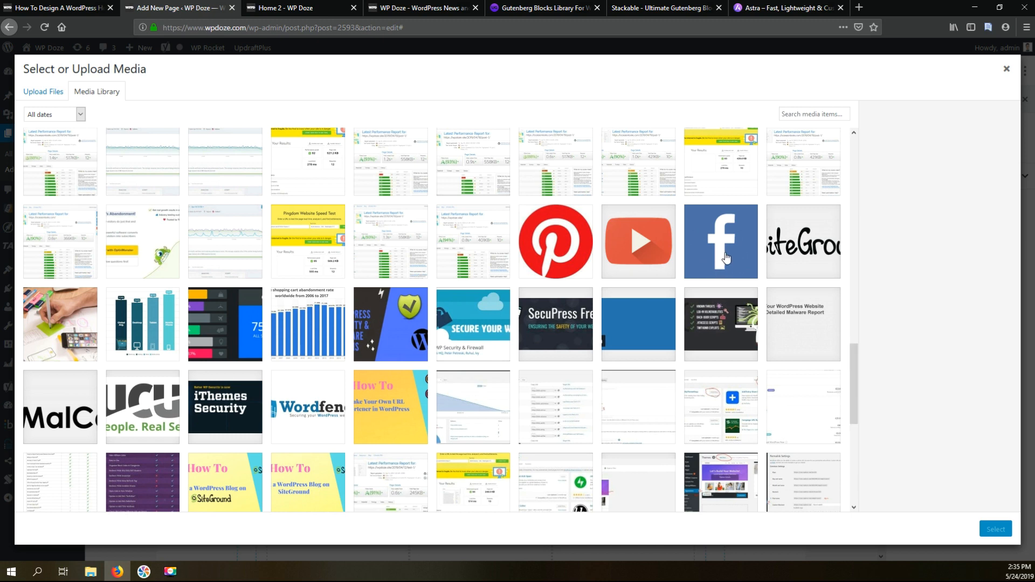
click(727, 259)
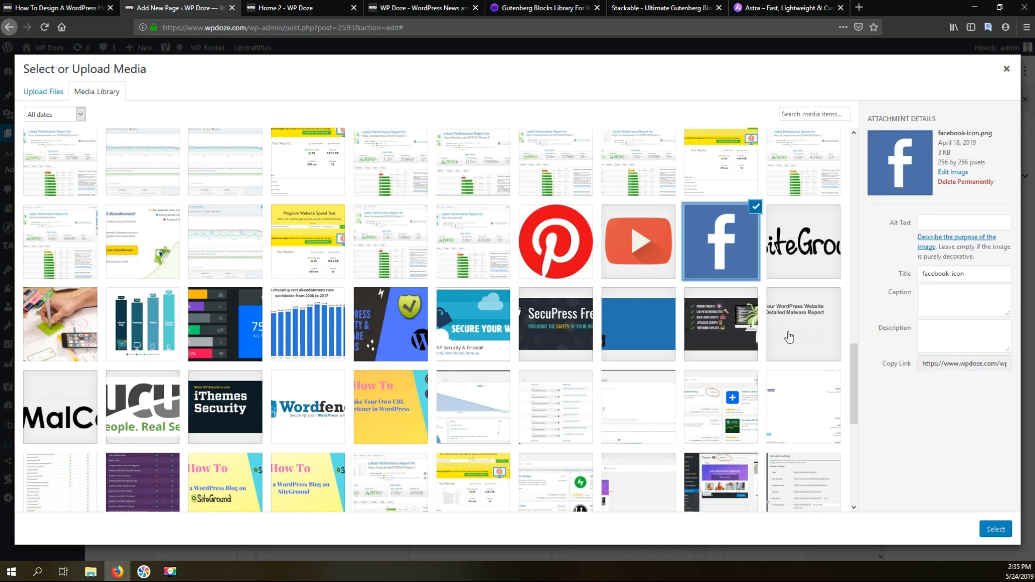
click(996, 531)
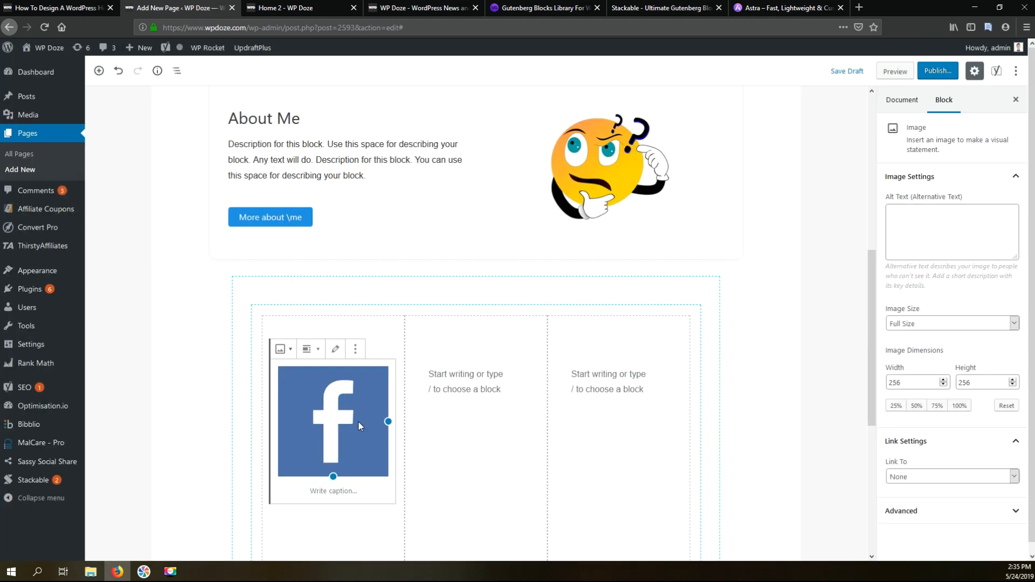
Resize the Facebook icon to about 144 by 144 pixels and center-align it in its column
drag(338, 470, 341, 435)
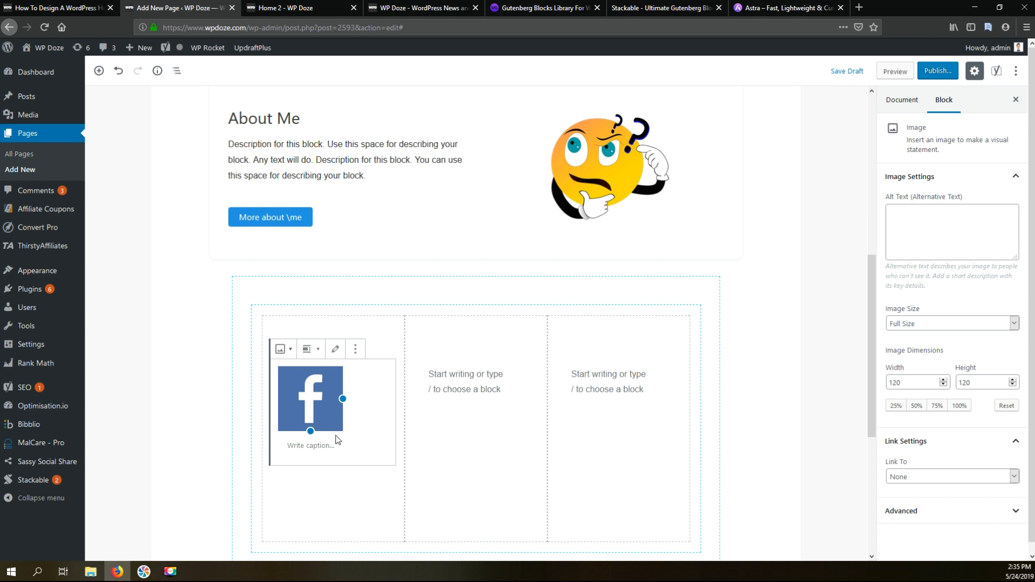
drag(312, 434, 314, 449)
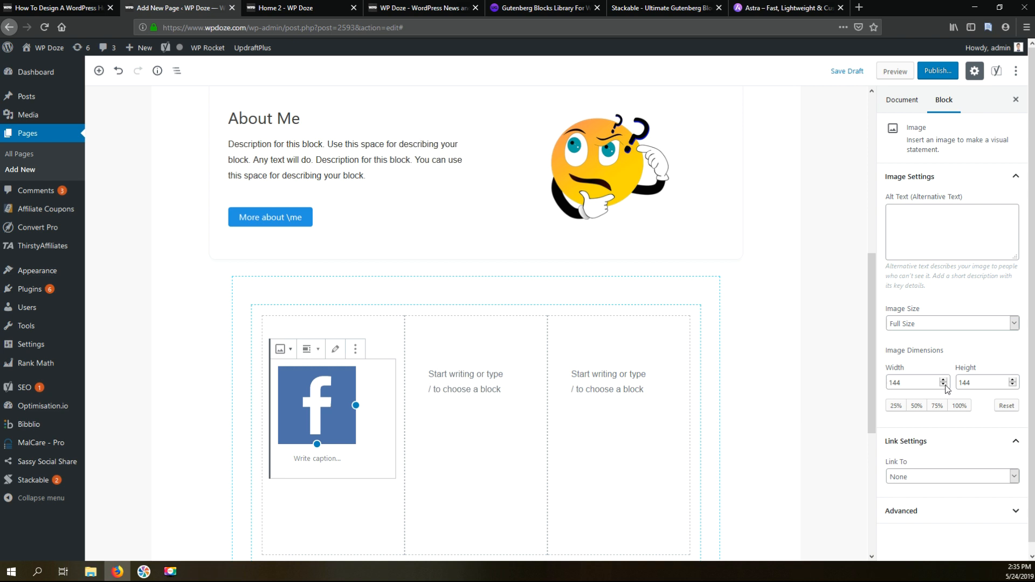
click(310, 350)
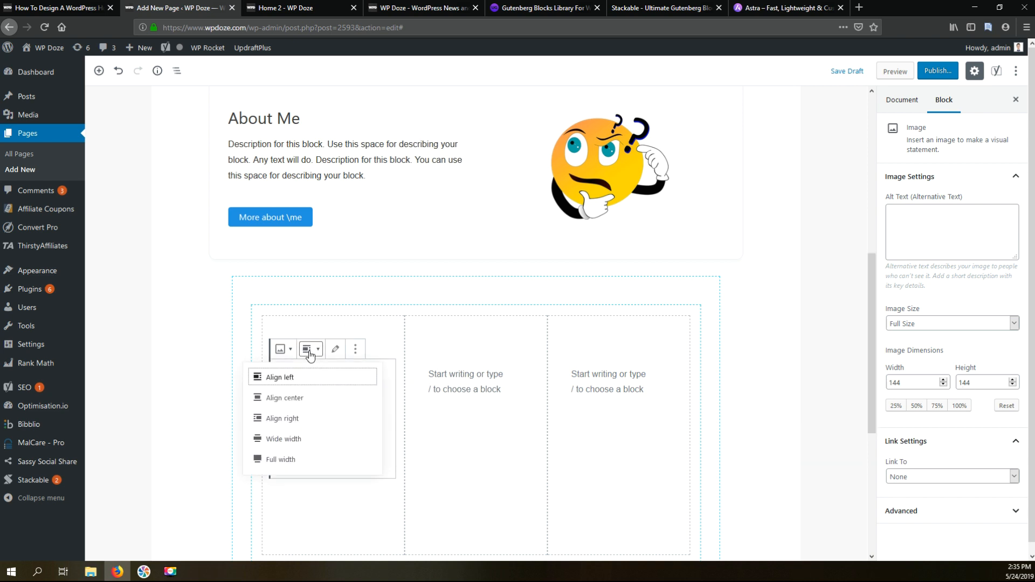
click(286, 397)
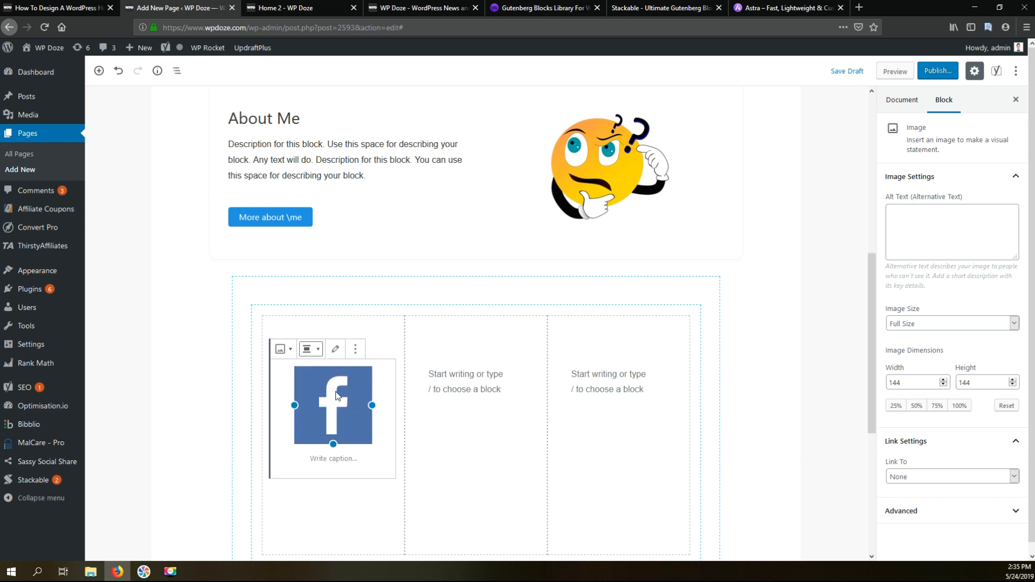
Set the Facebook icon's link target to Custom URL
click(986, 477)
click(928, 530)
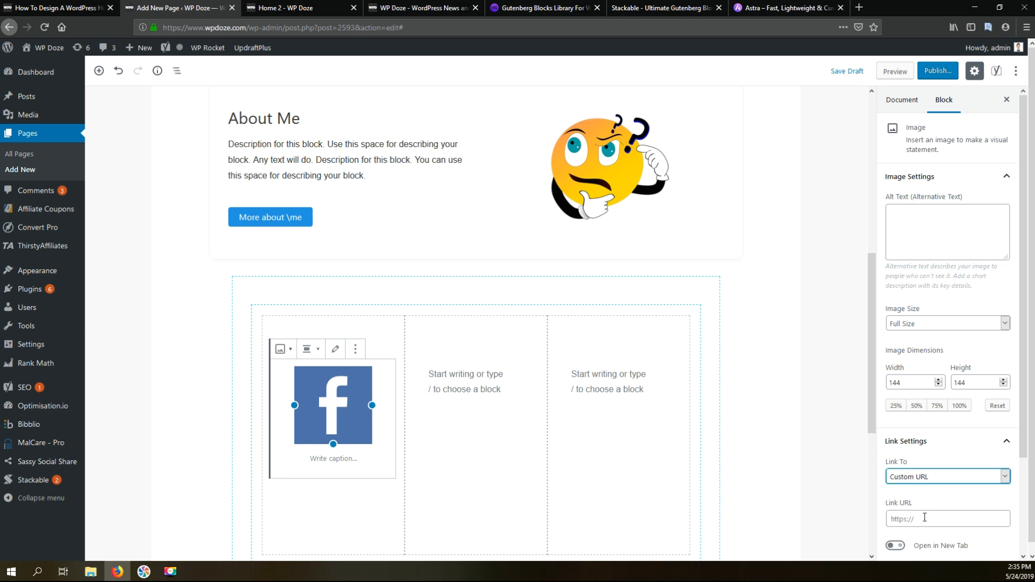
Add an Image block to the second column of the Advanced Columns block
click(520, 377)
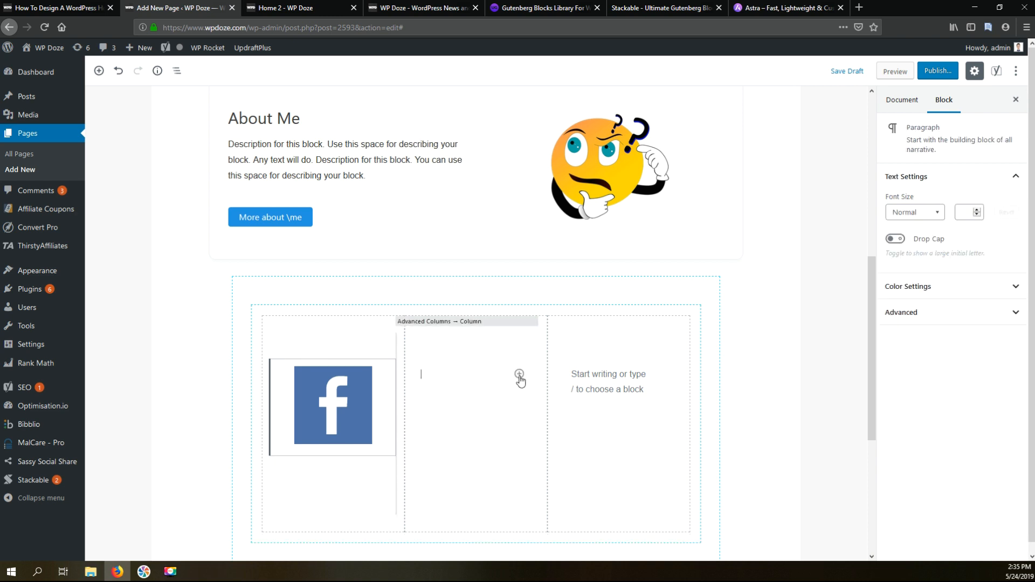
click(519, 375)
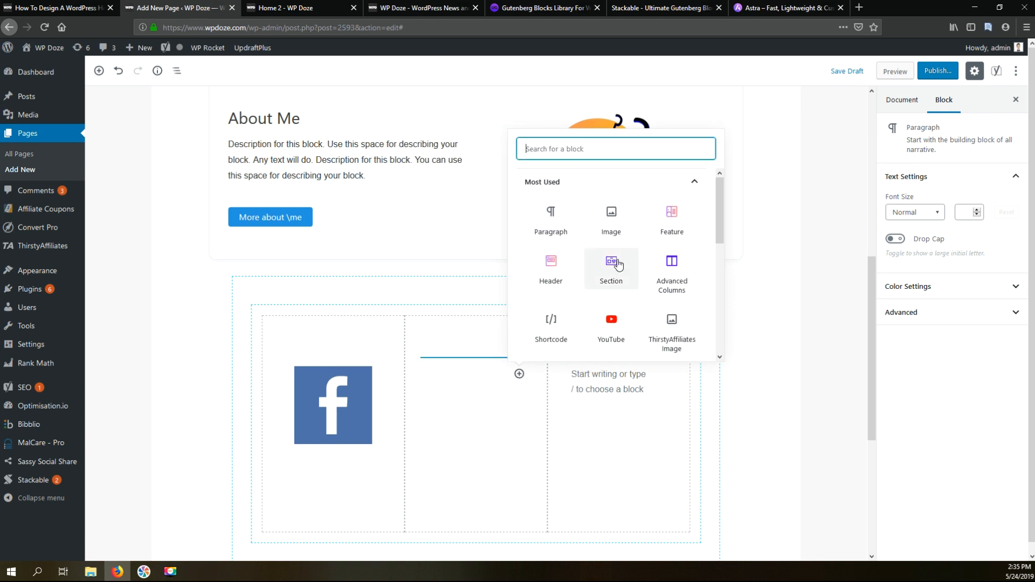
click(619, 234)
click(619, 232)
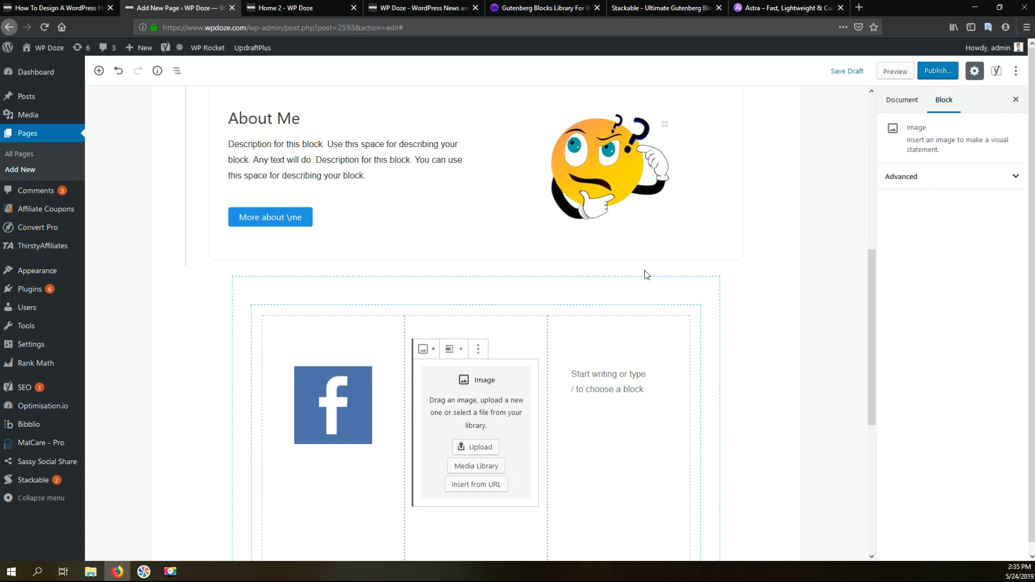
Place Youtube-icon.png from the media library in the second column's Image block
click(485, 467)
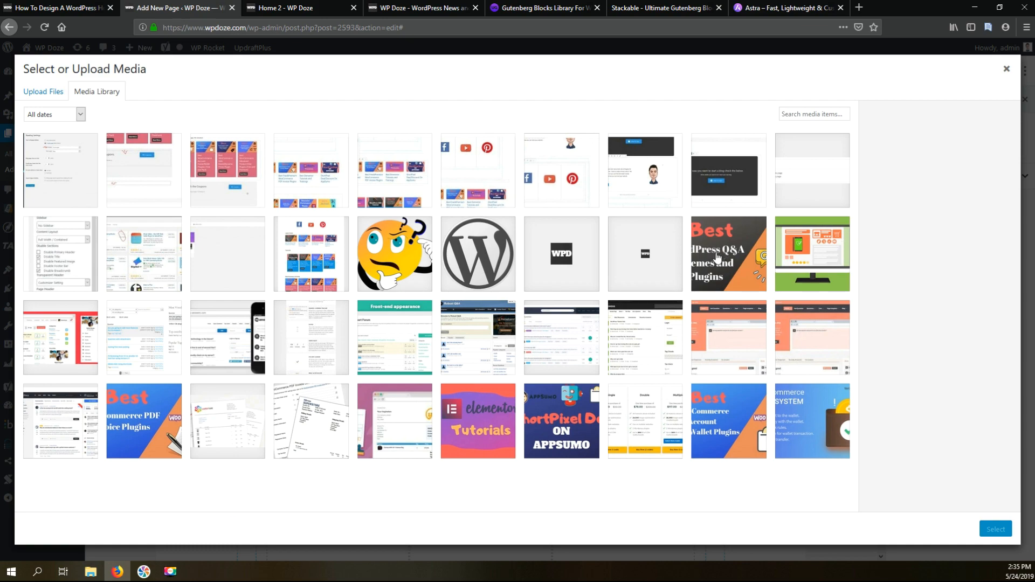
scroll(712, 263, down, 5)
scroll(713, 262, down, 2)
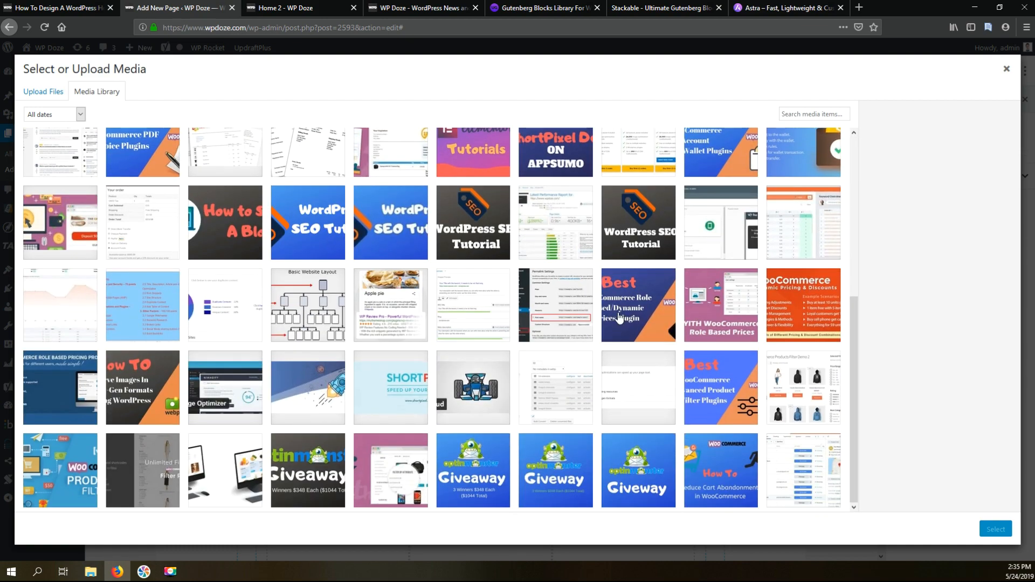
scroll(620, 317, down, 7)
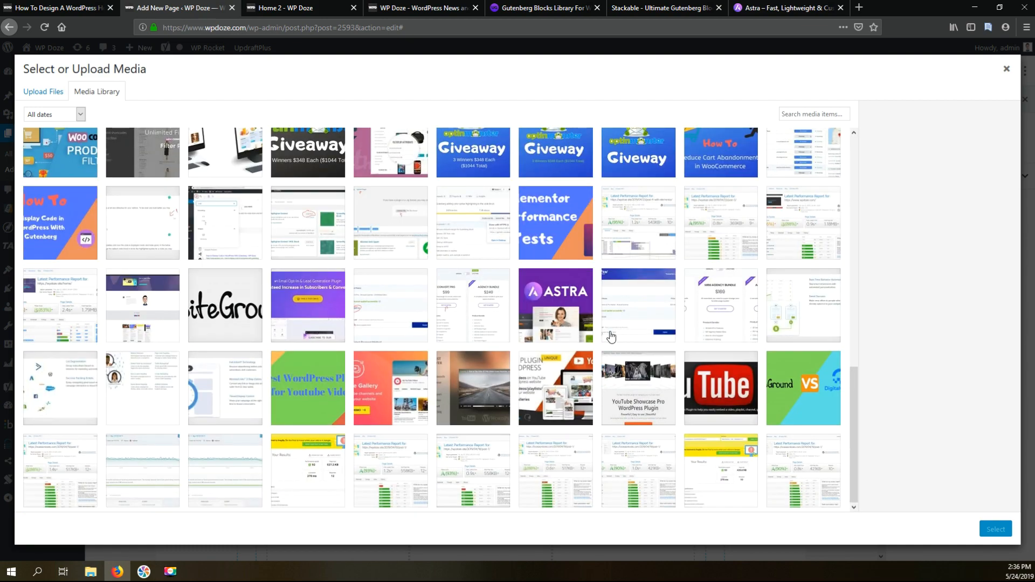
scroll(608, 378, down, 4)
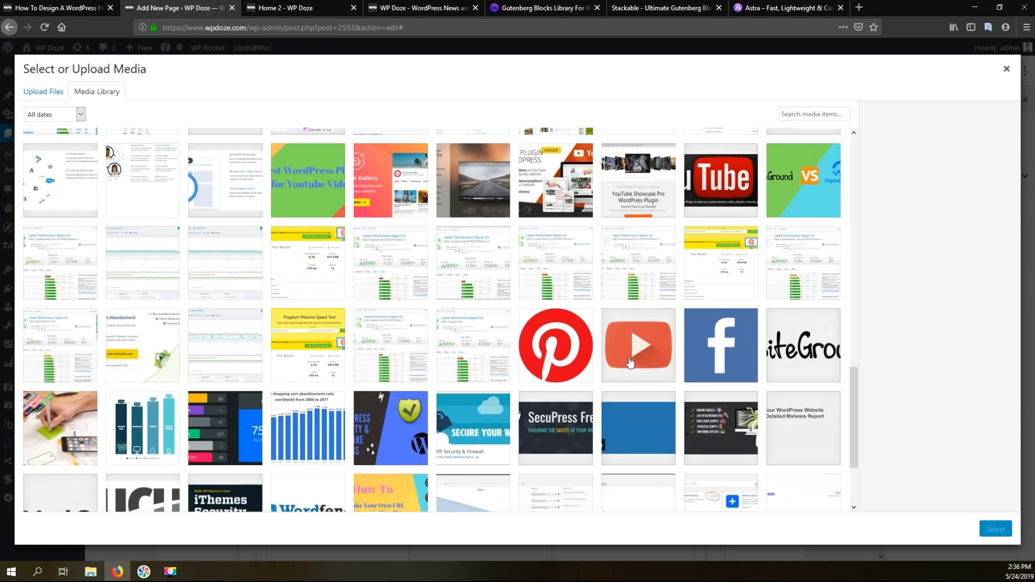
click(630, 362)
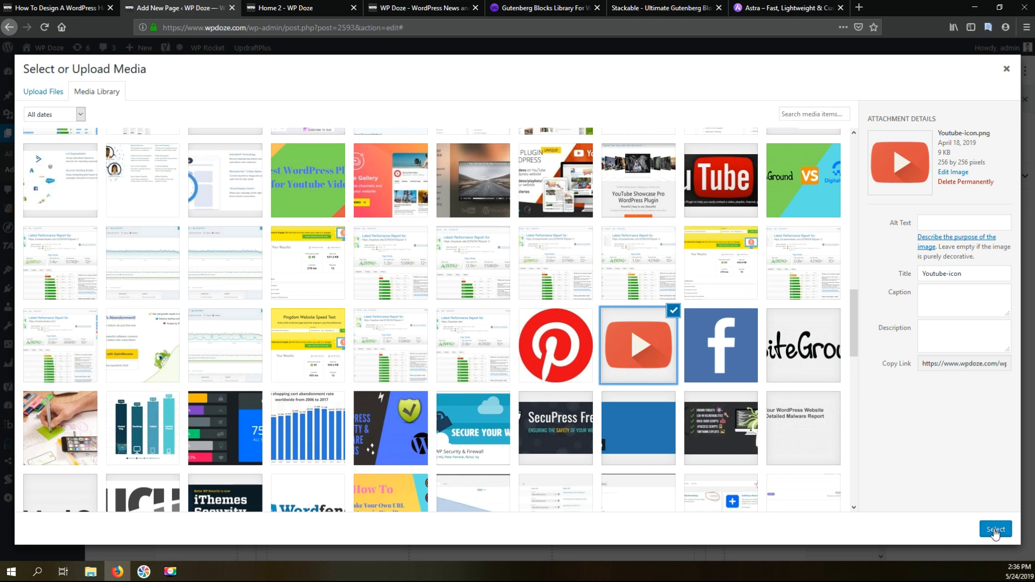
click(995, 531)
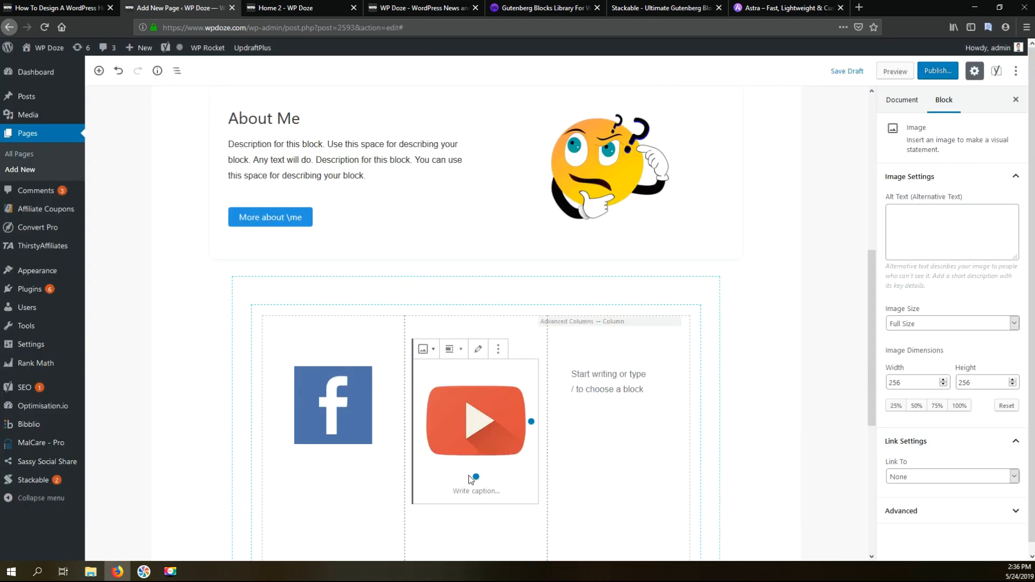
Resize the YouTube icon to about 166 by 166 pixels and set its link target to Custom URL
drag(473, 461, 471, 456)
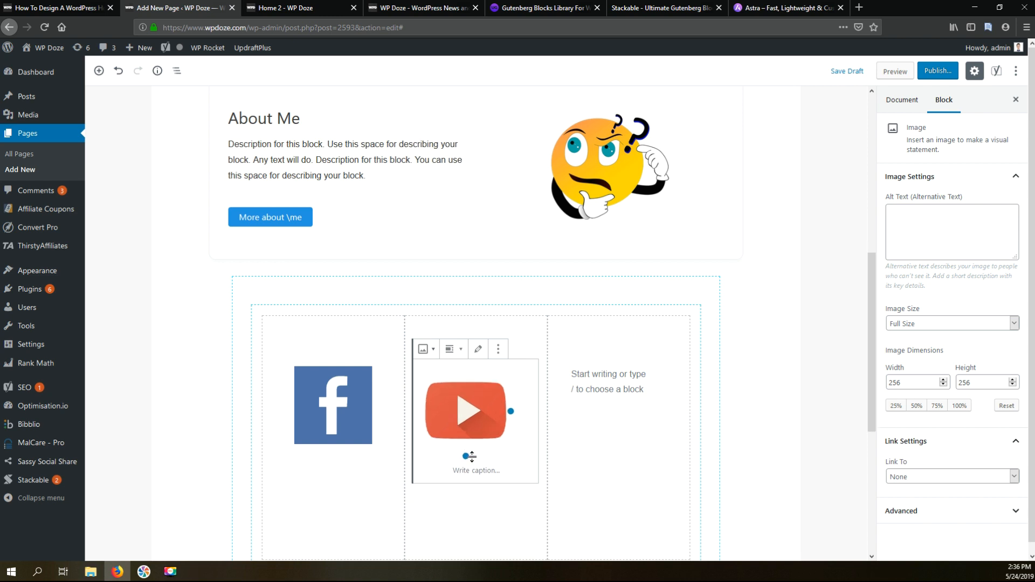
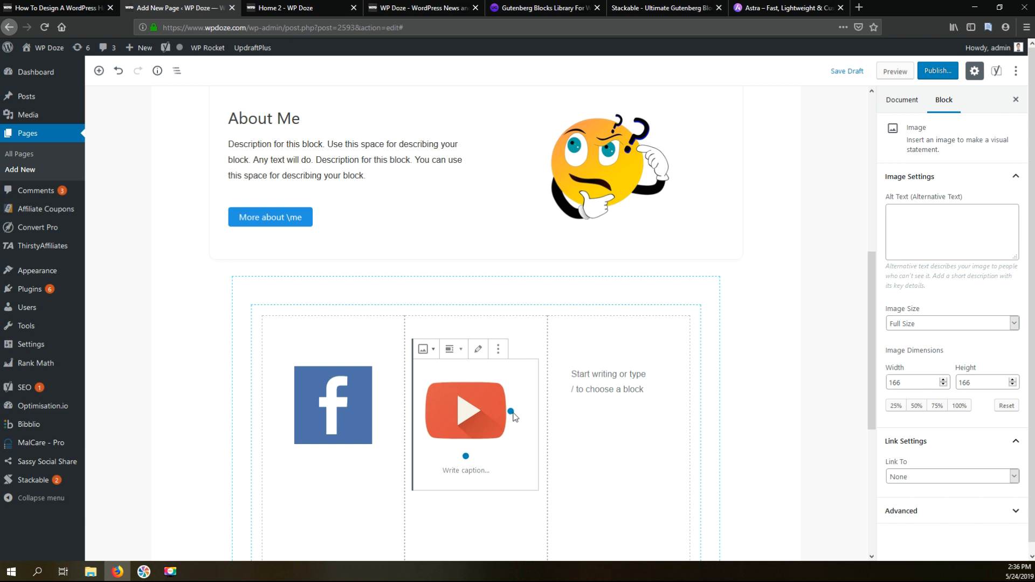
click(599, 392)
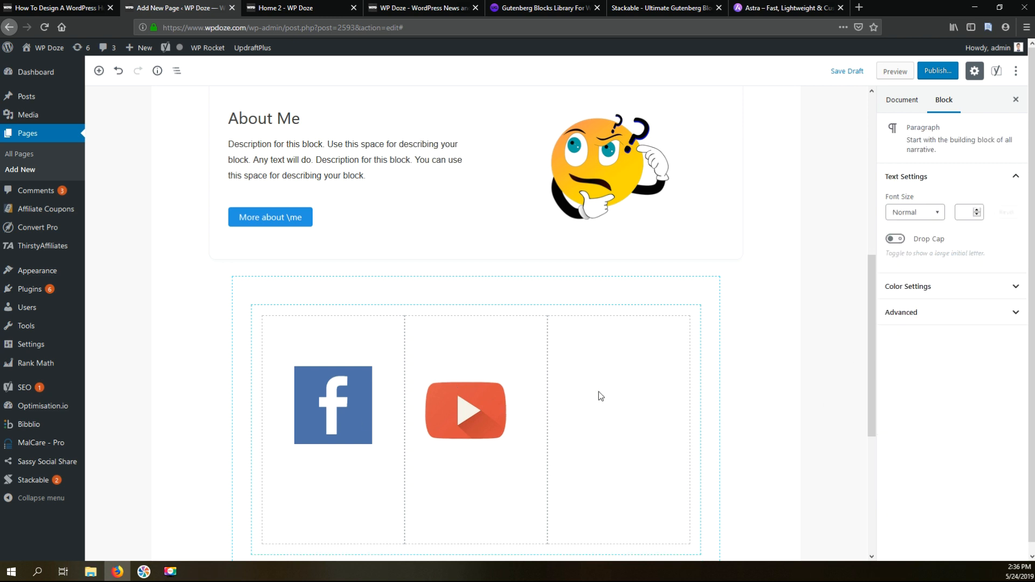
click(496, 406)
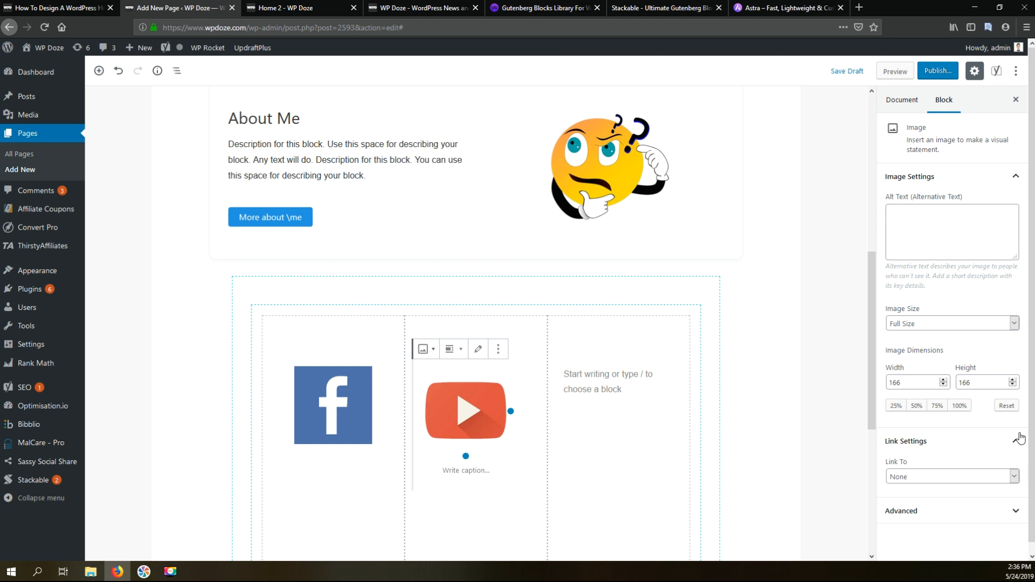
click(1013, 480)
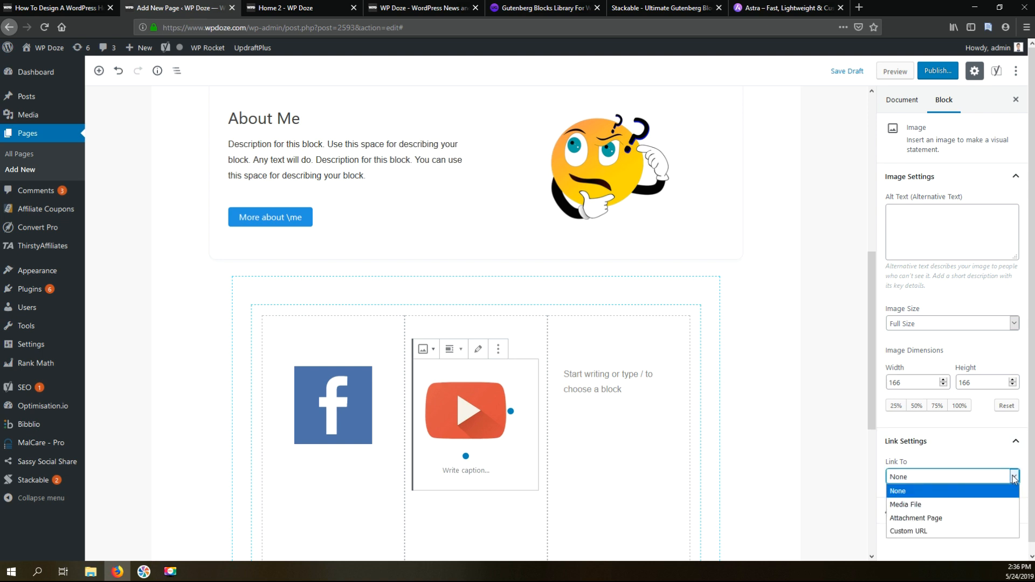
click(942, 531)
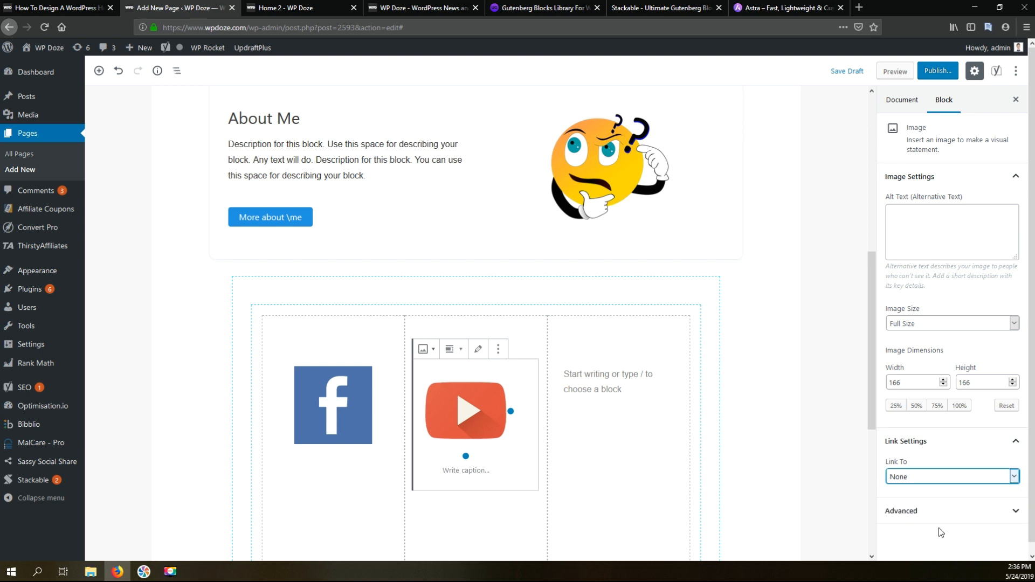
Center-align the YouTube icon in the second column
click(608, 398)
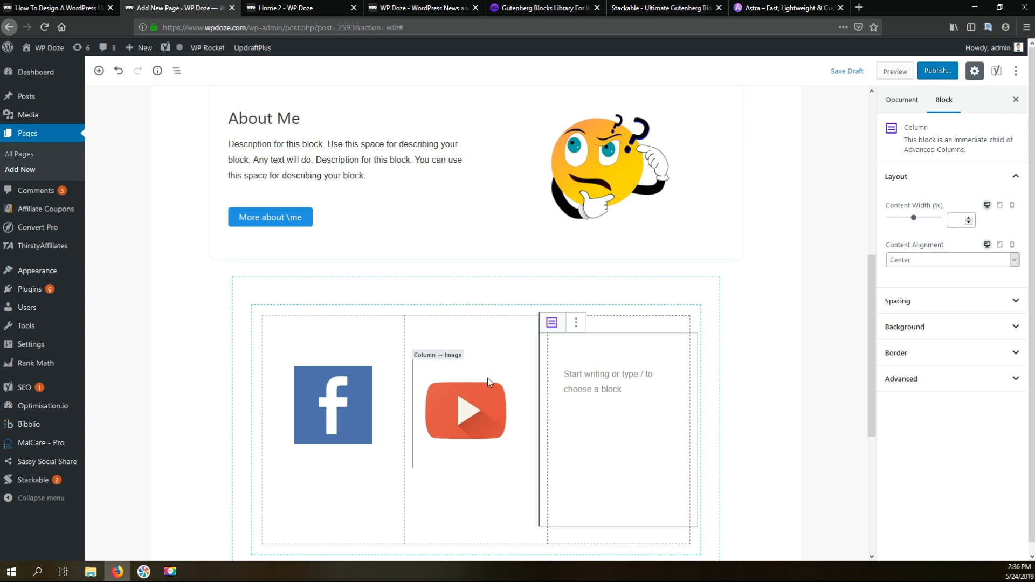
click(478, 391)
click(461, 350)
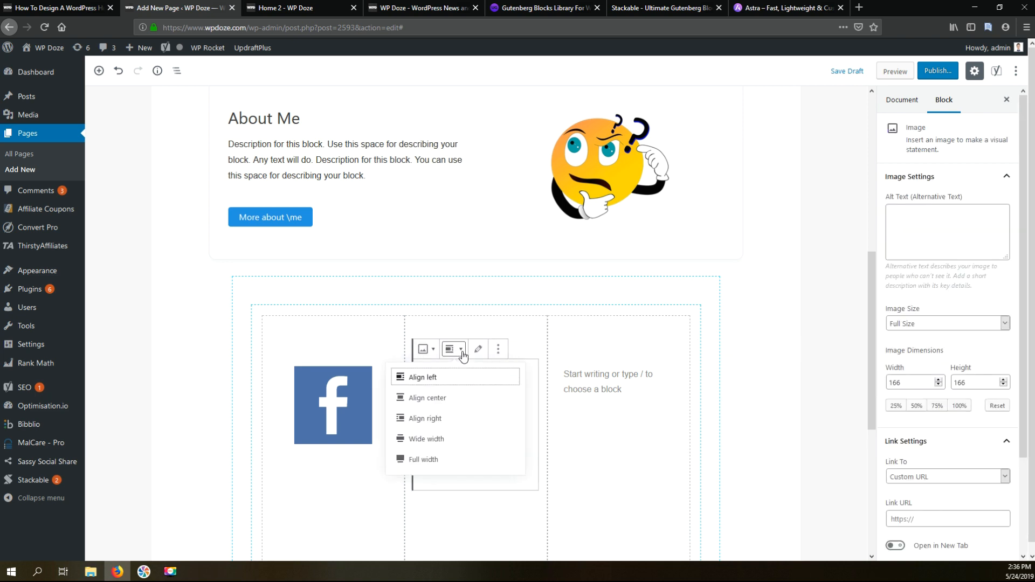
click(447, 398)
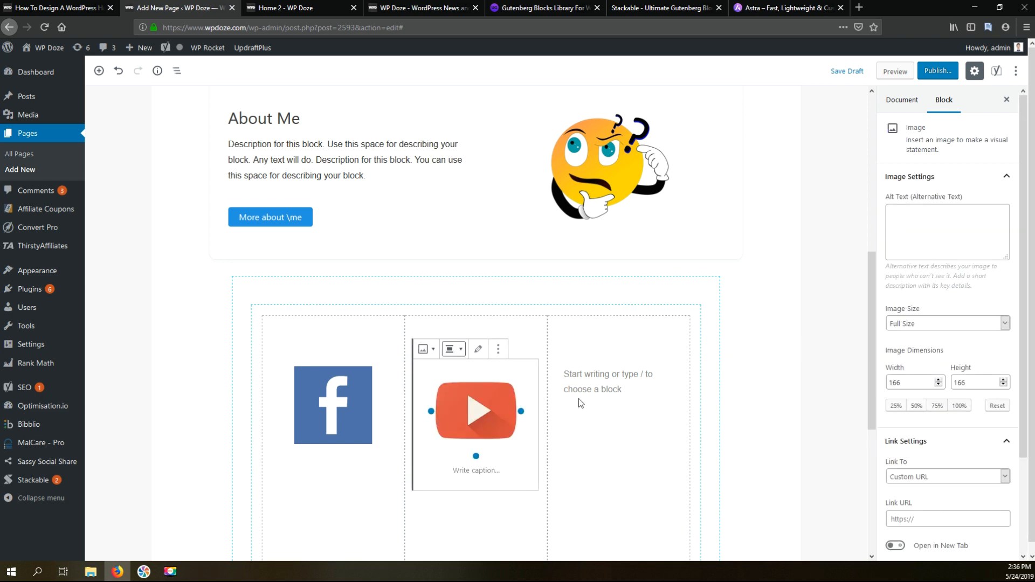
Add an Image block to the third column of the Advanced Columns block
click(653, 385)
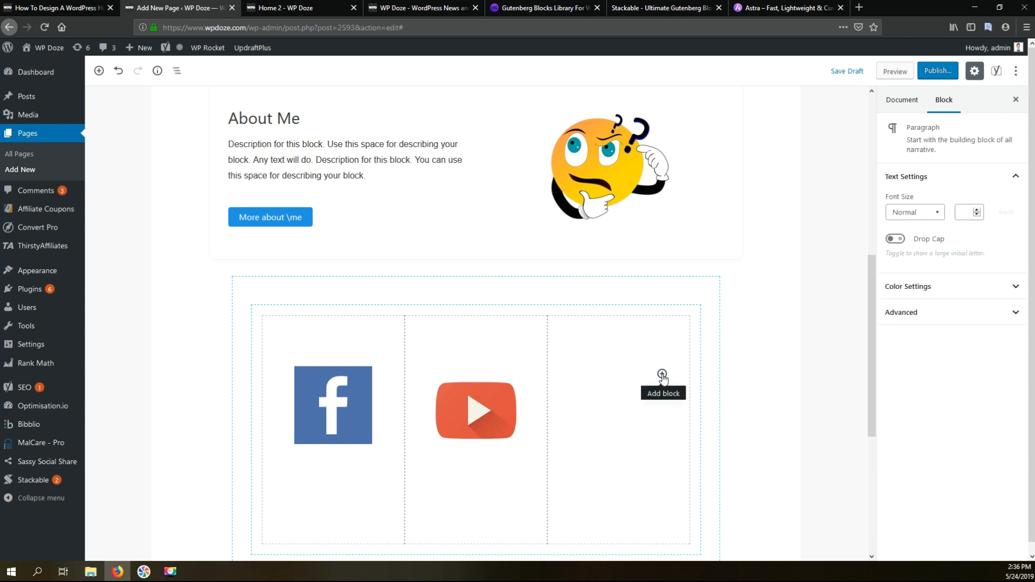
click(662, 373)
click(746, 220)
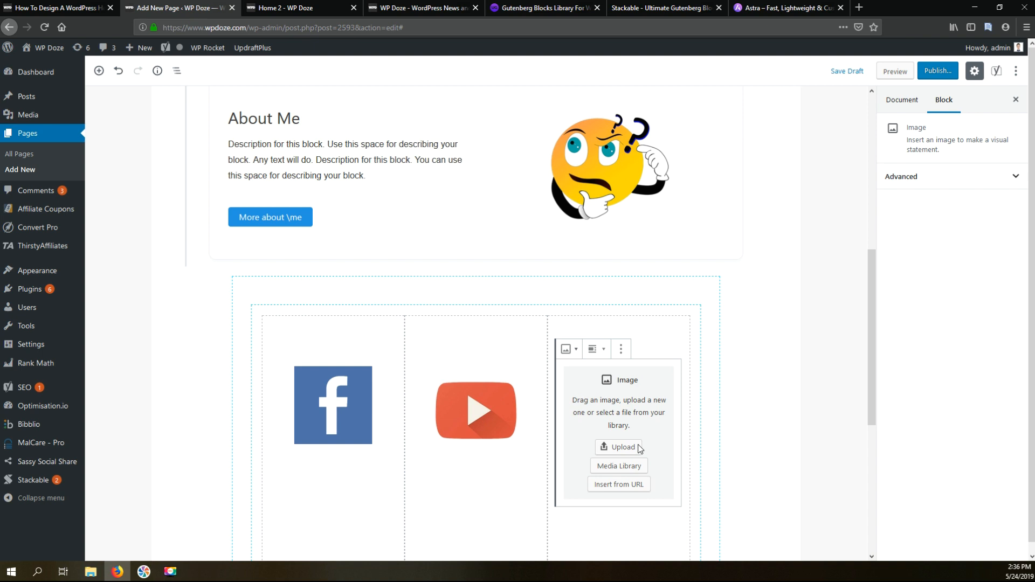
Place pinterest.jpg from the media library in the third column's Image block
click(630, 453)
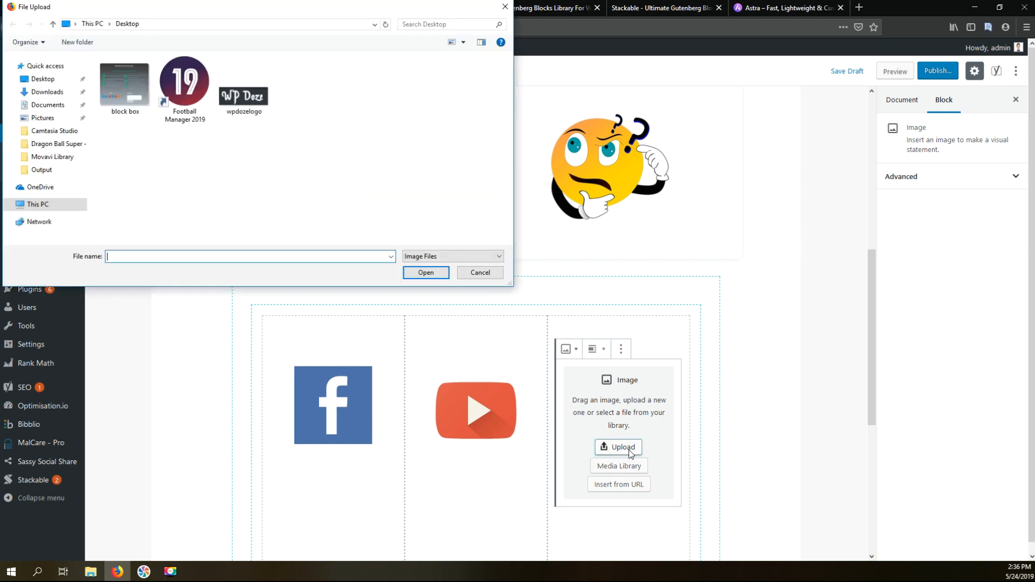
click(480, 273)
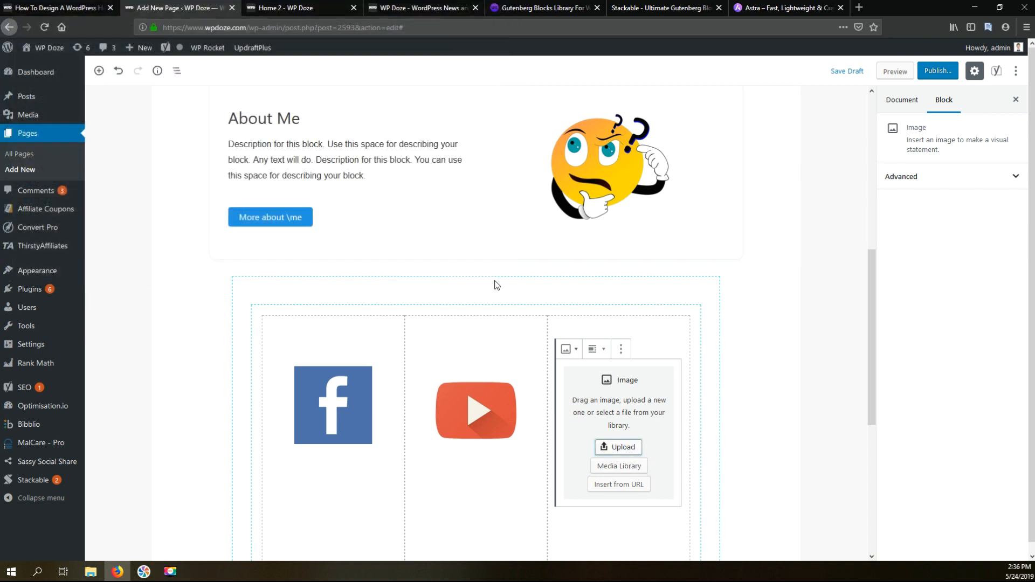
click(640, 470)
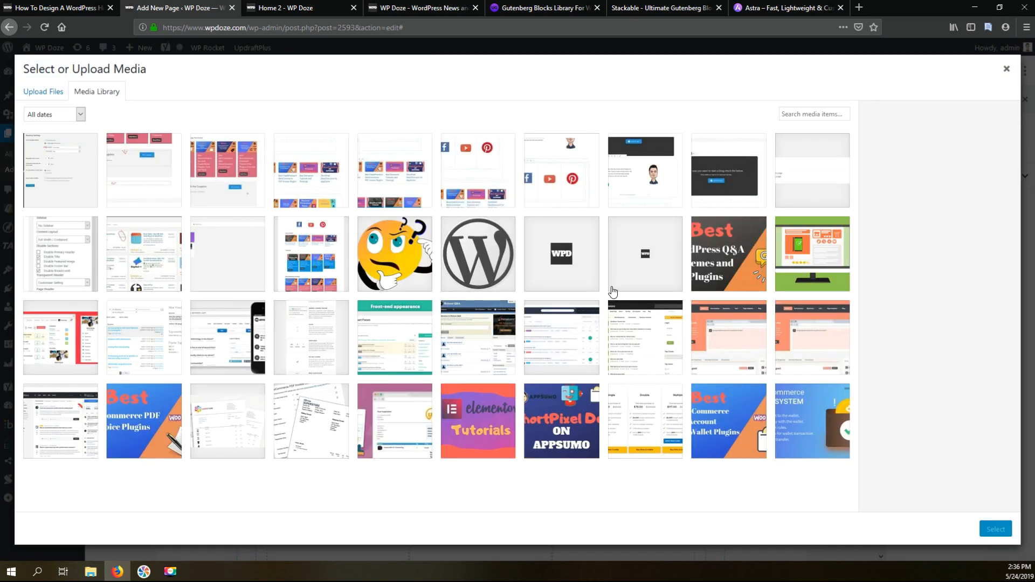
scroll(739, 313, down, 5)
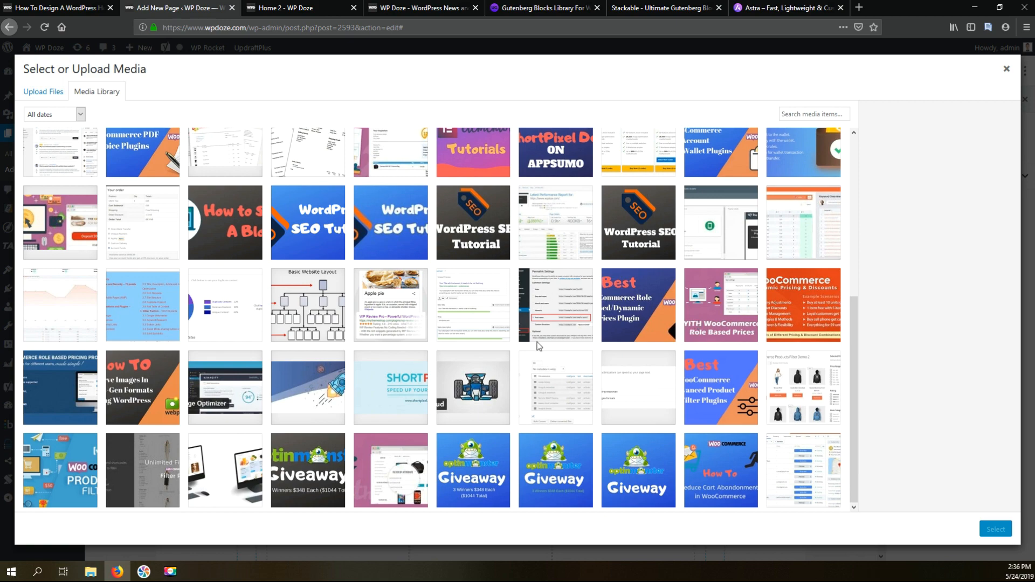
scroll(664, 381, down, 6)
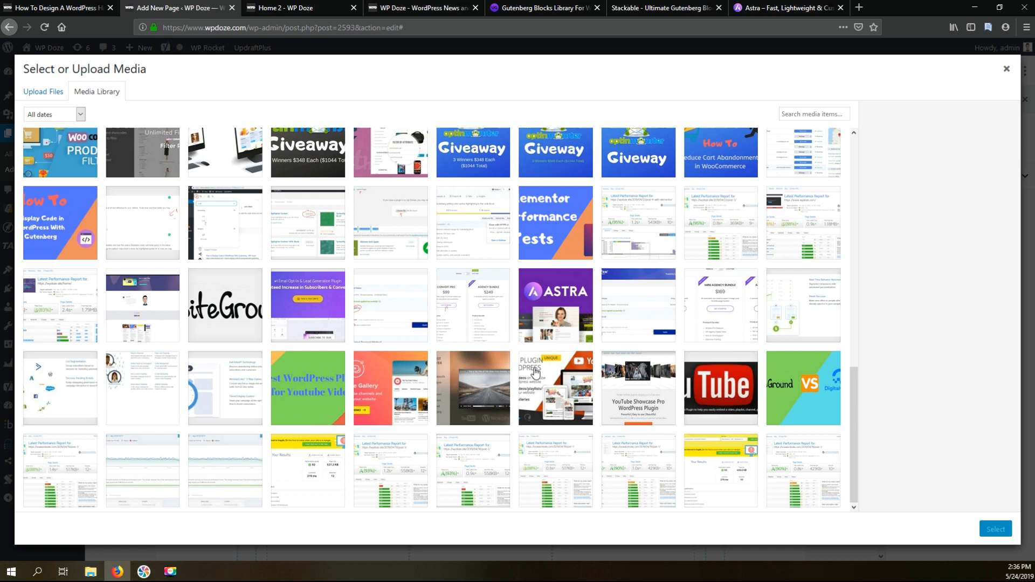
scroll(701, 353, down, 4)
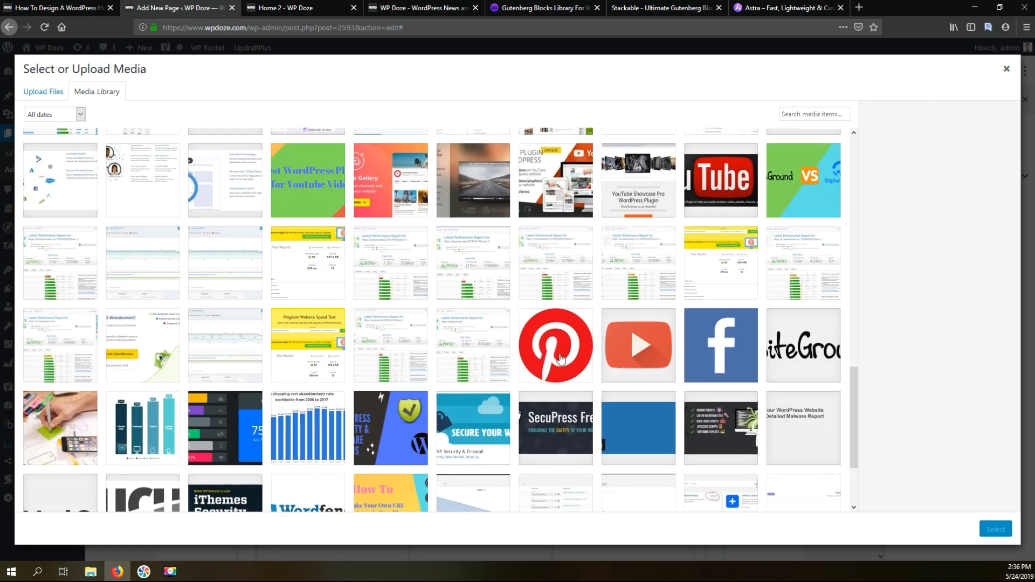
click(588, 320)
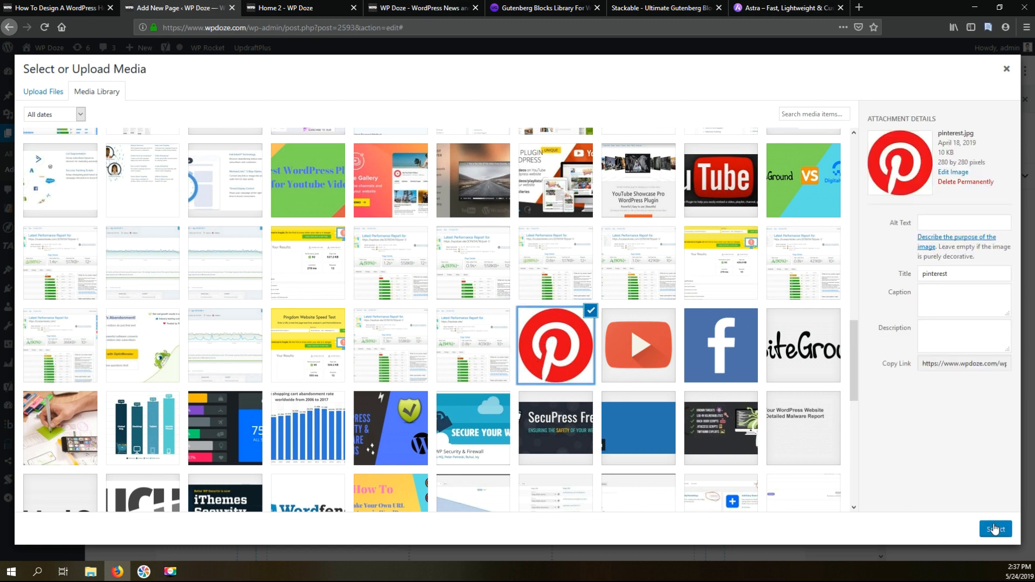
click(995, 529)
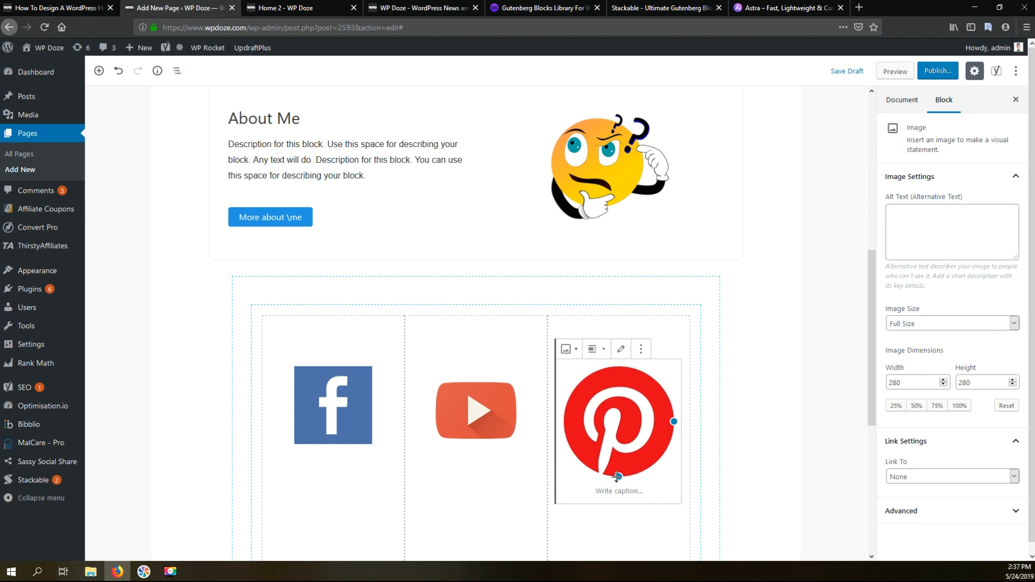
Resize the Pinterest icon to about 147 by 147 pixels and center-align it in the third column
drag(611, 458, 607, 449)
scroll(615, 302, down, 2)
click(913, 480)
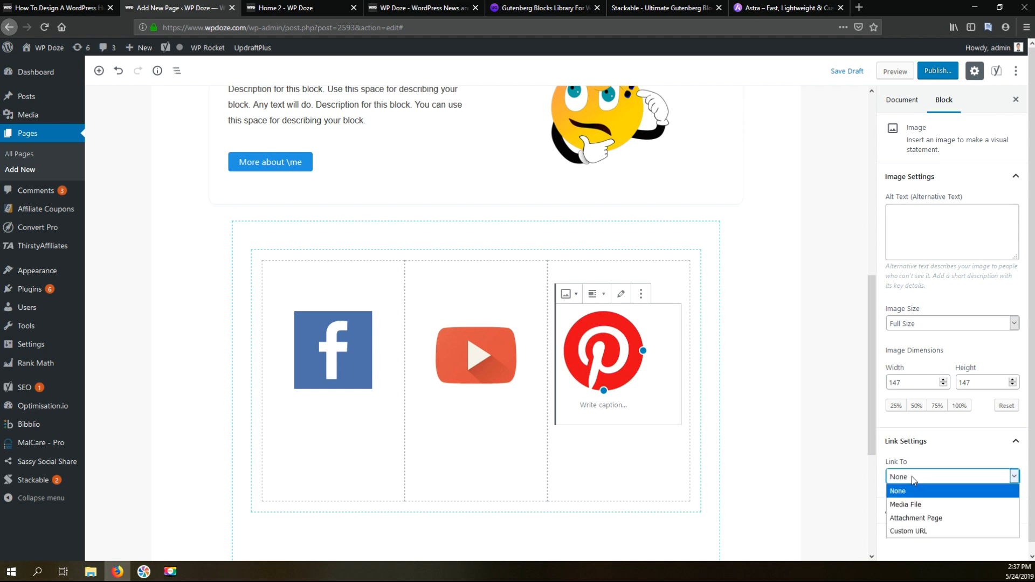
click(911, 477)
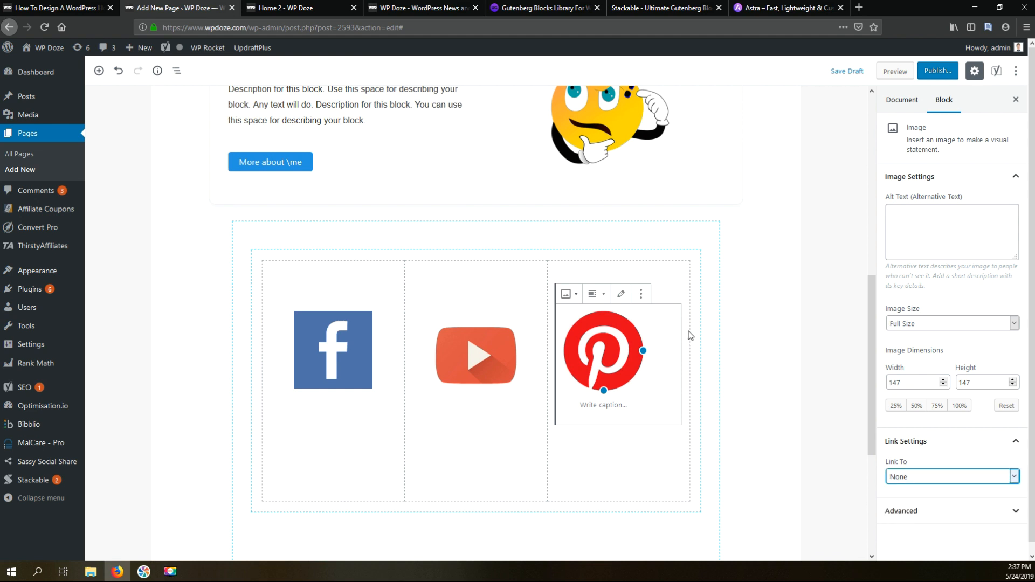
click(605, 298)
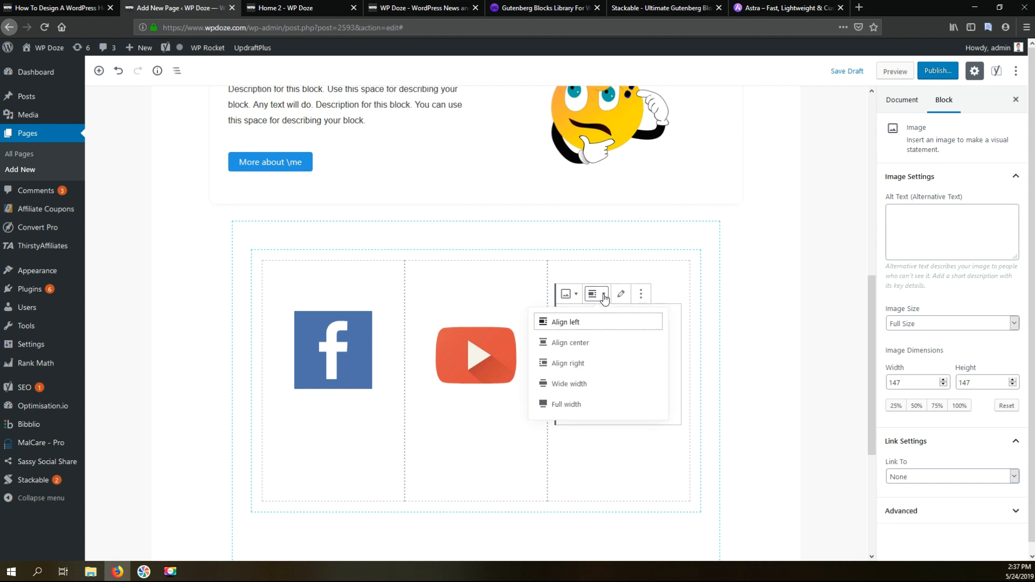
click(586, 343)
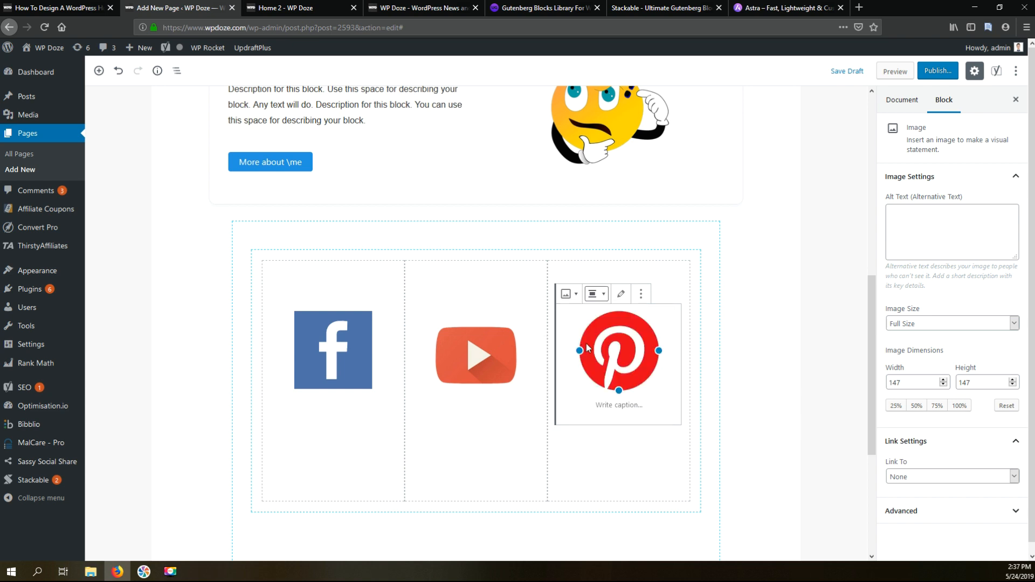
click(745, 289)
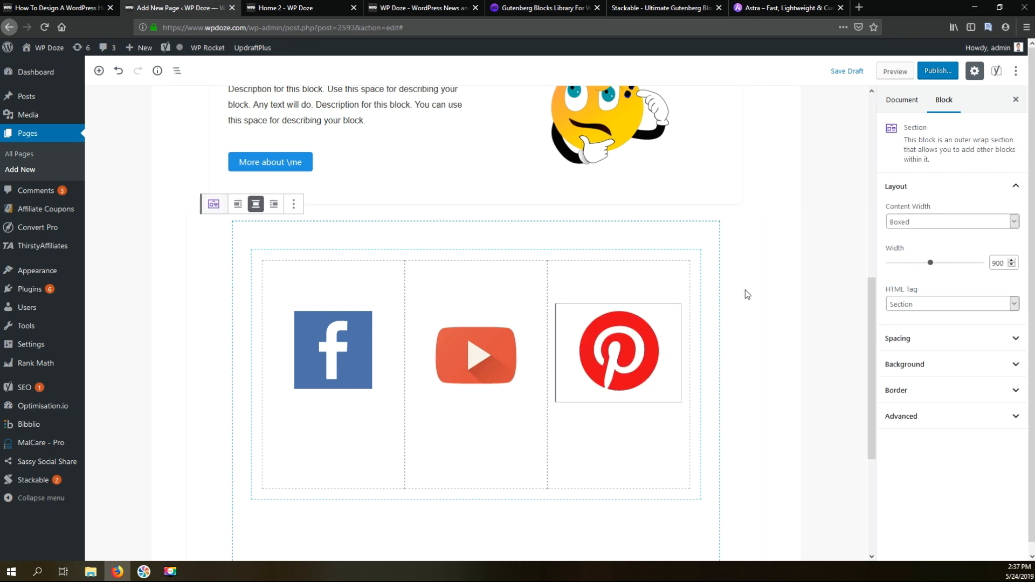
Save the draft and preview the page to check the layout from the header down to the social icons
click(853, 72)
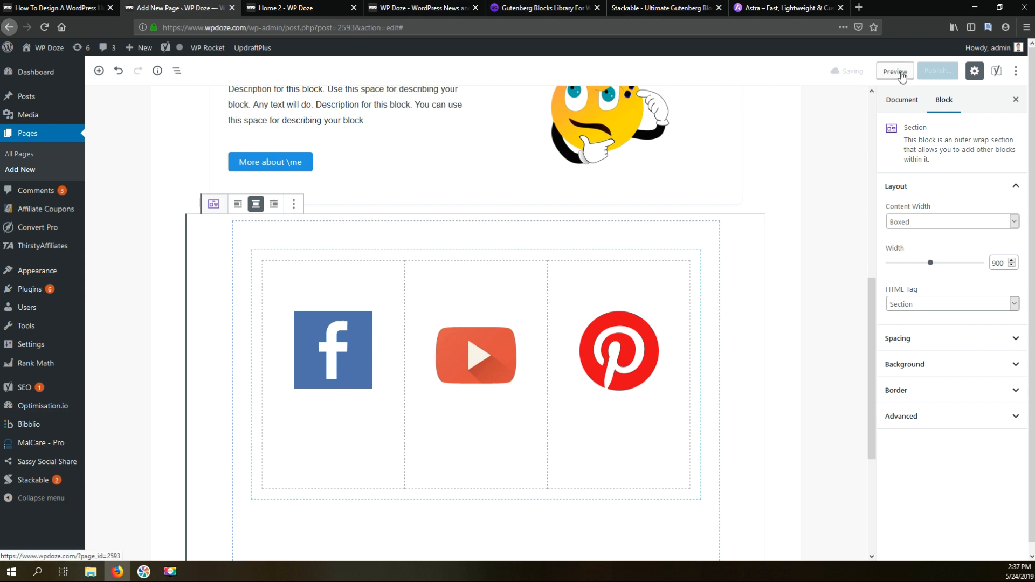
click(900, 73)
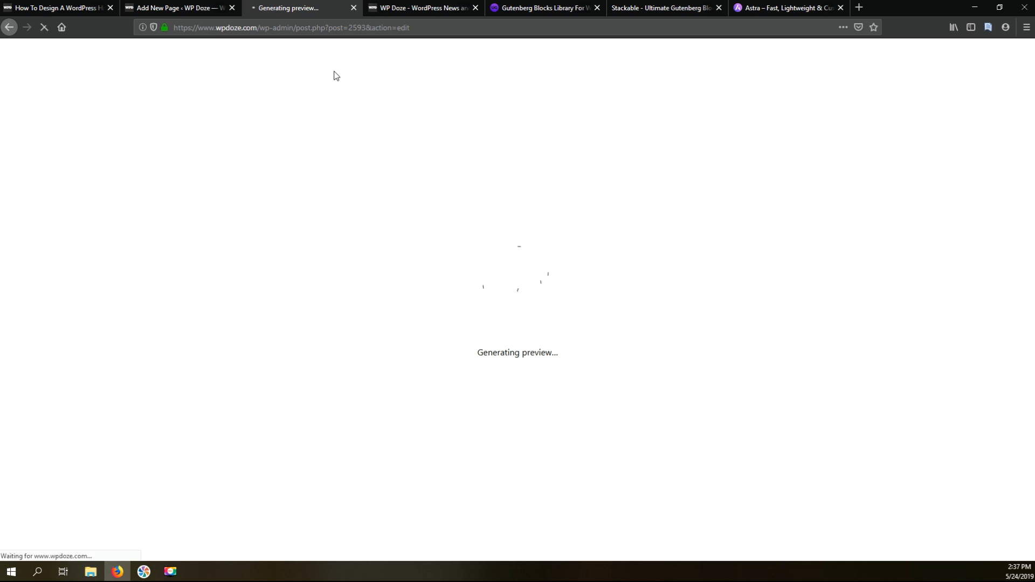
scroll(427, 153, down, 3)
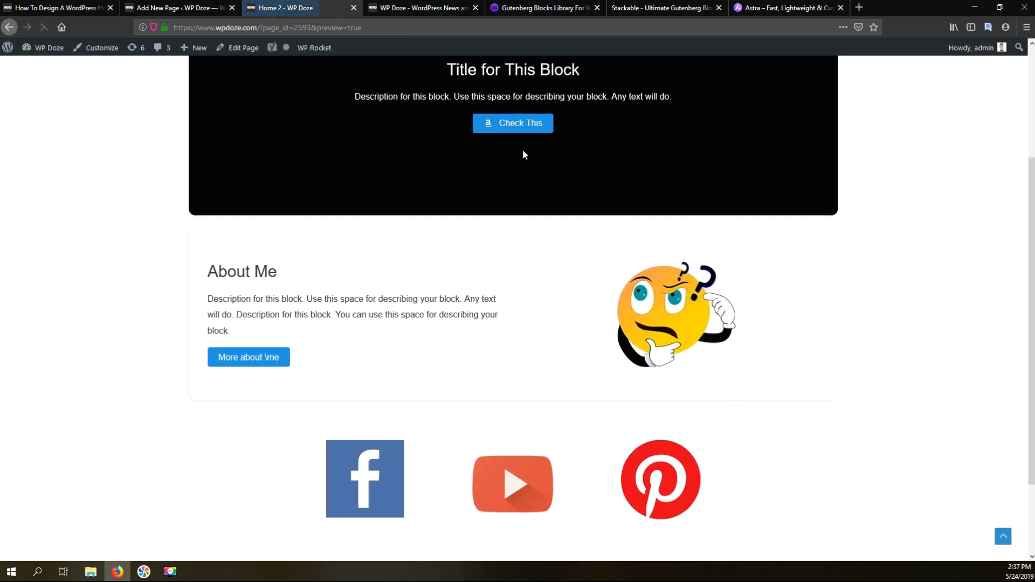
scroll(522, 153, down, 2)
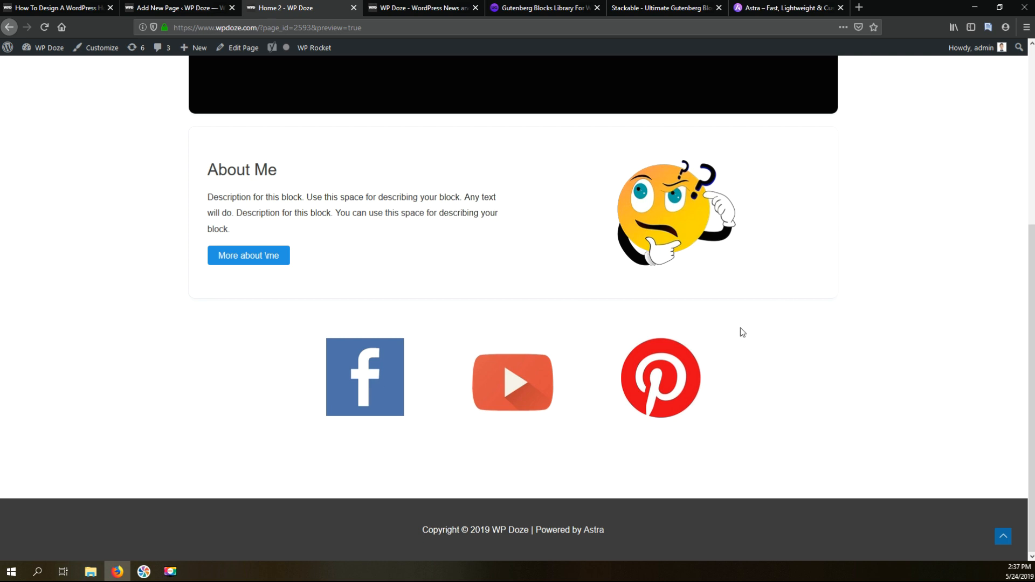
scroll(740, 328, up, 3)
scroll(740, 328, down, 3)
scroll(309, 321, up, 5)
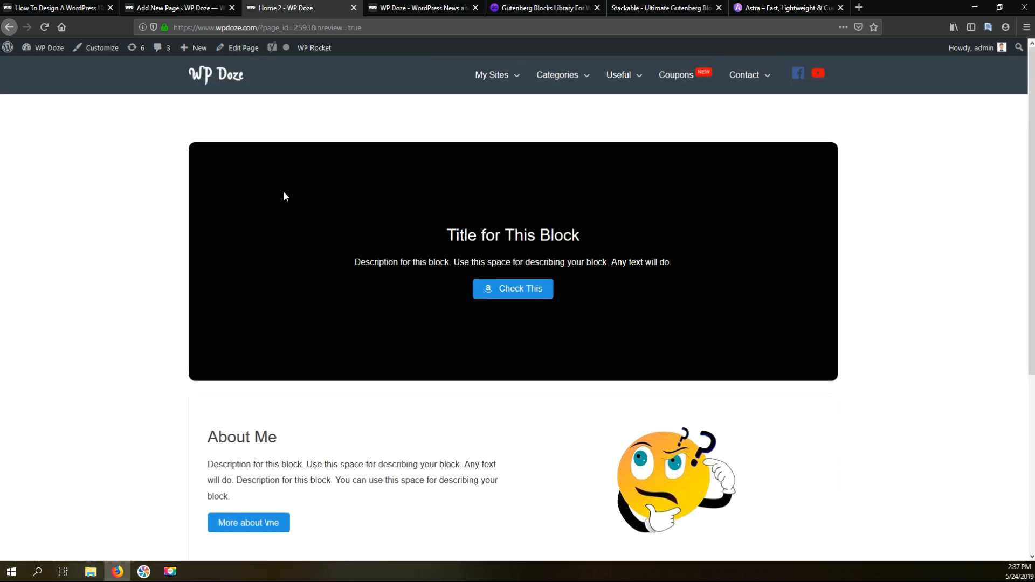
Review the area below the social icons on the live WP Doze homepage, including the Latest Posts section
click(183, 8)
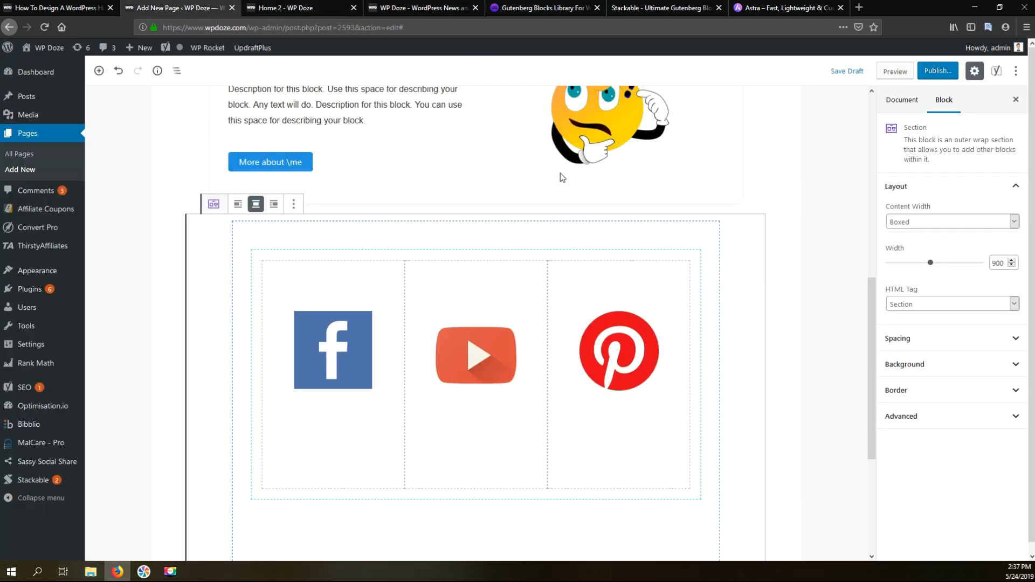
click(423, 9)
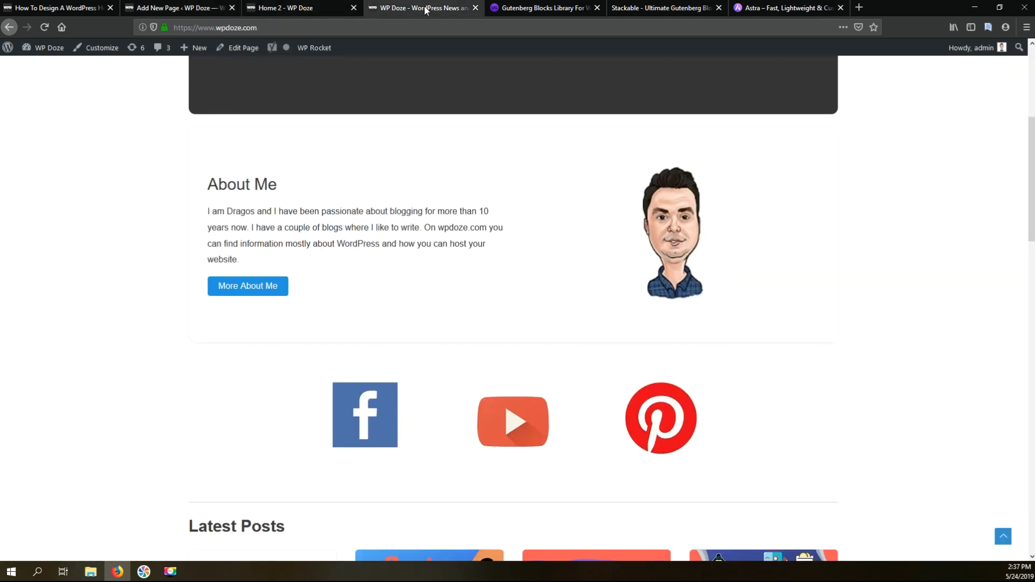
scroll(669, 245, down, 4)
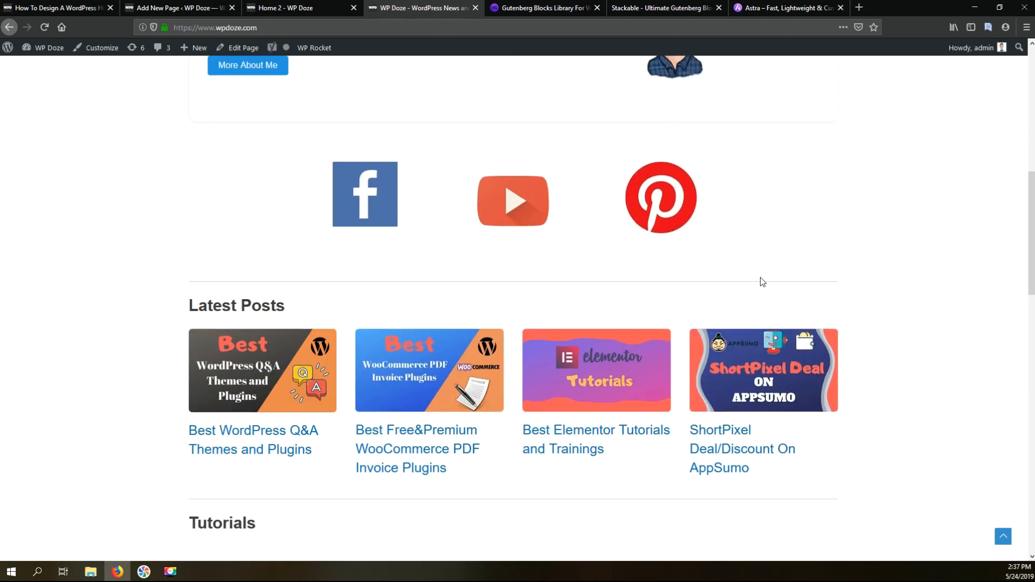
click(153, 10)
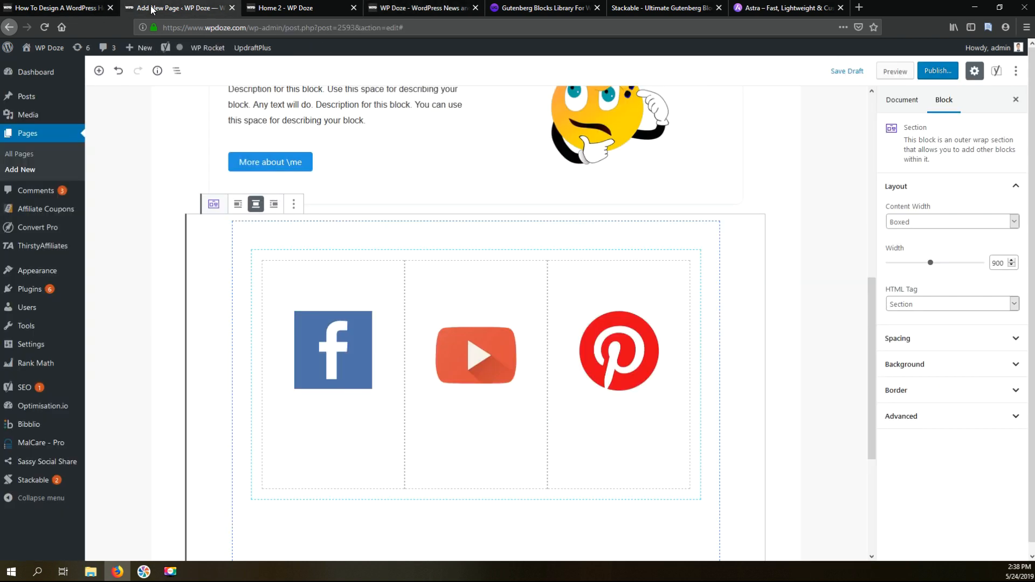
Add a Separator block from Layout Elements below the social icons section
scroll(486, 258, down, 3)
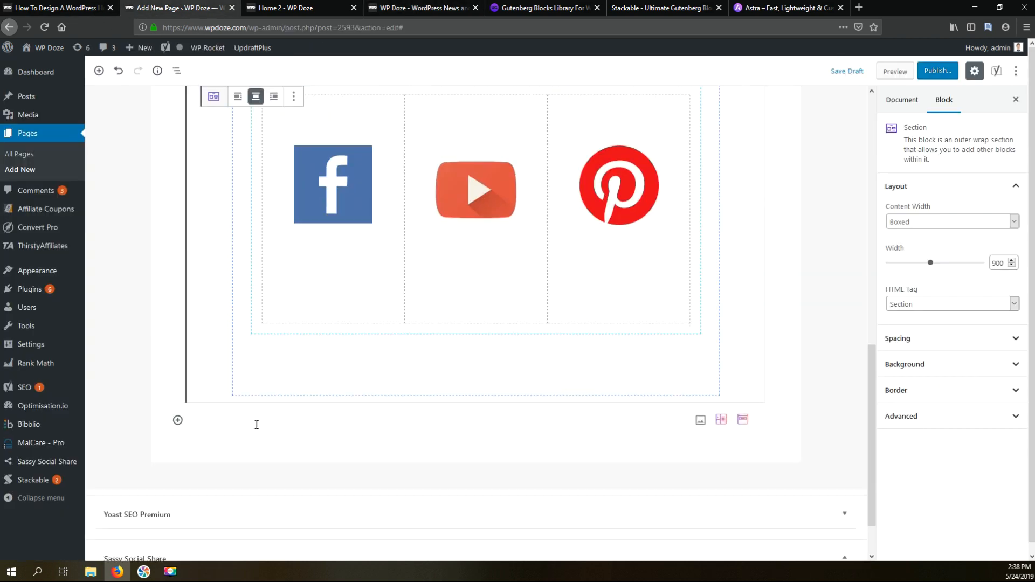
click(178, 425)
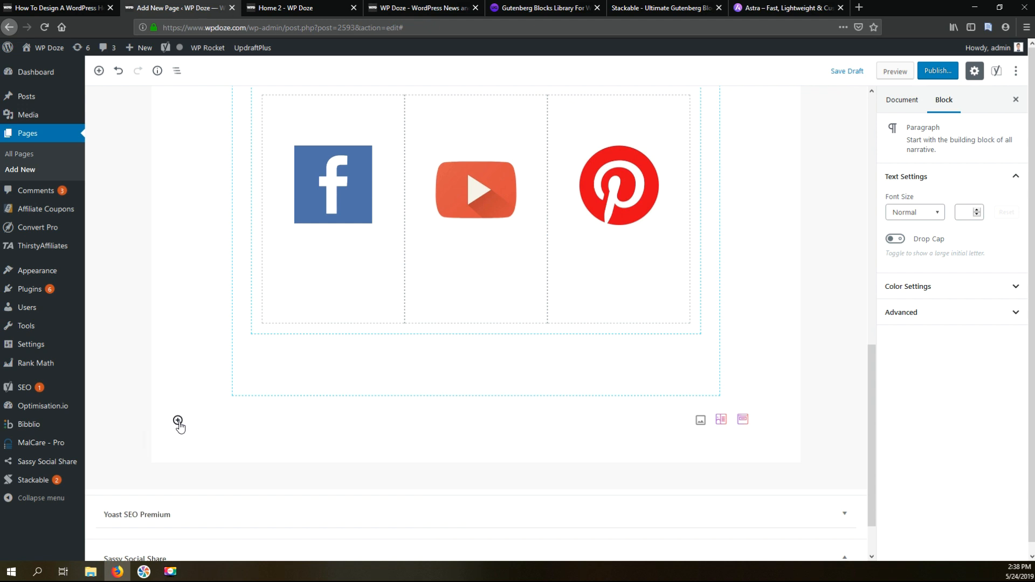
click(178, 421)
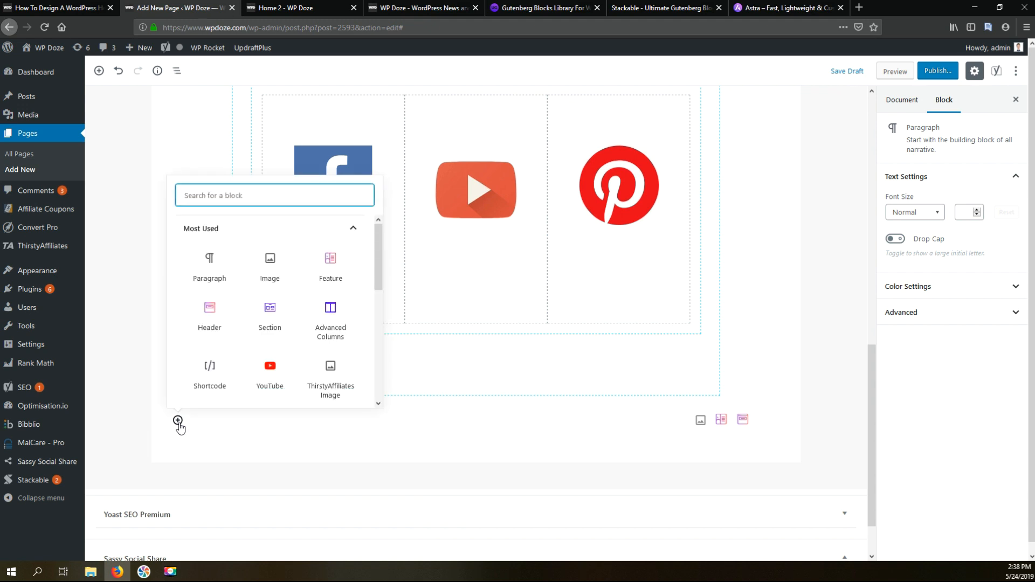
text(sepa)
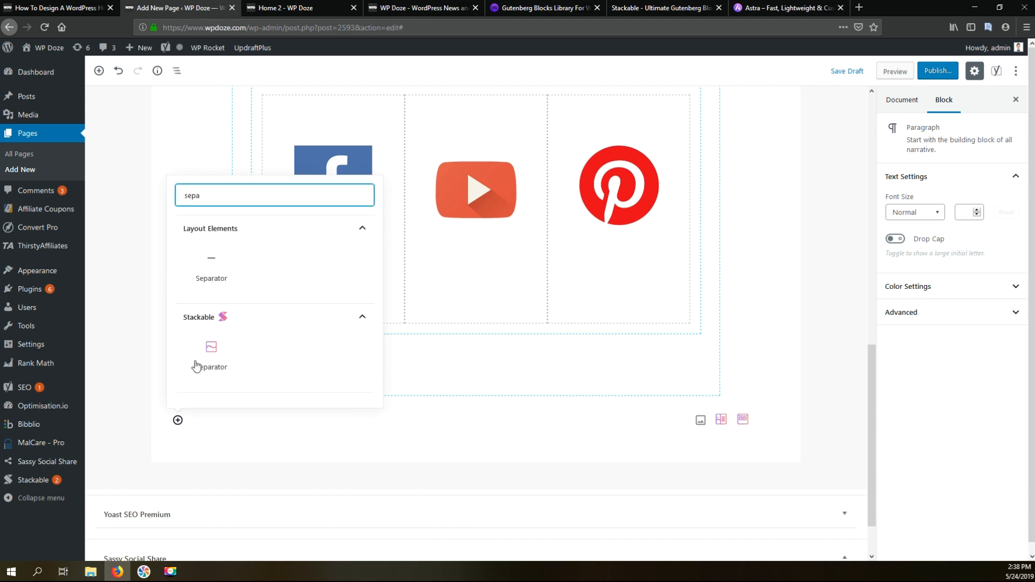
click(208, 277)
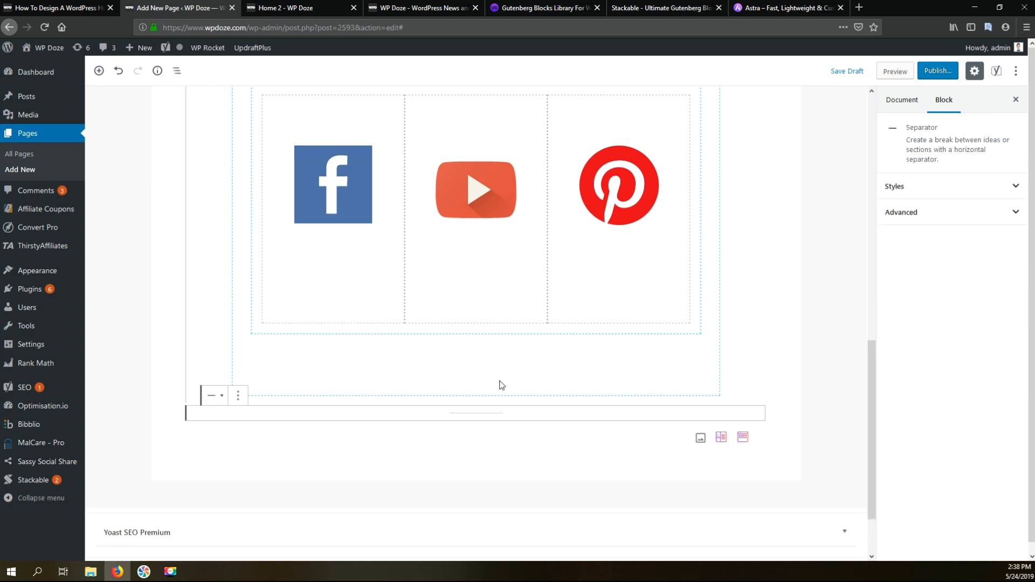
Set the style of the separator below the social icons to Wide Line
click(503, 413)
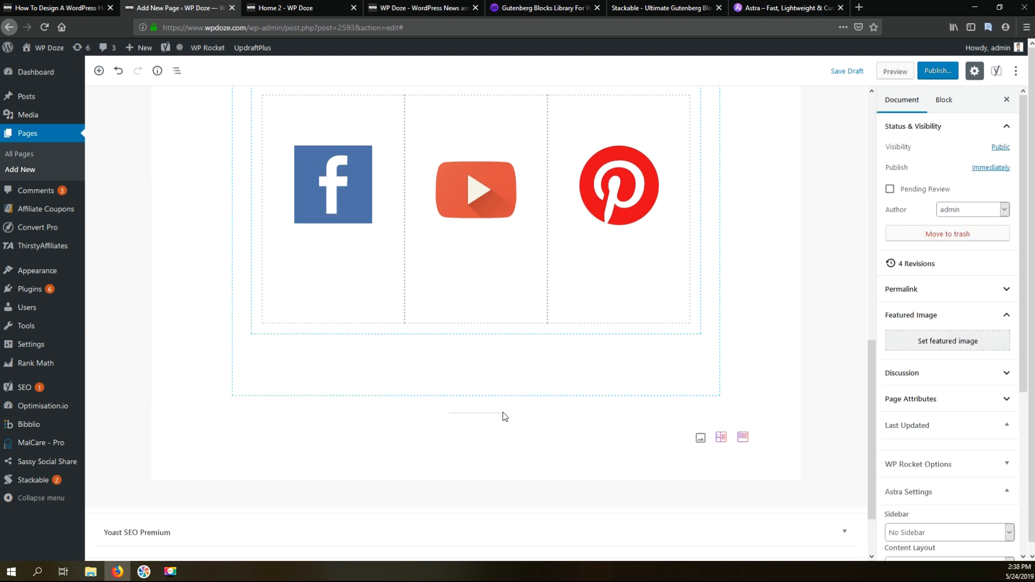
click(491, 417)
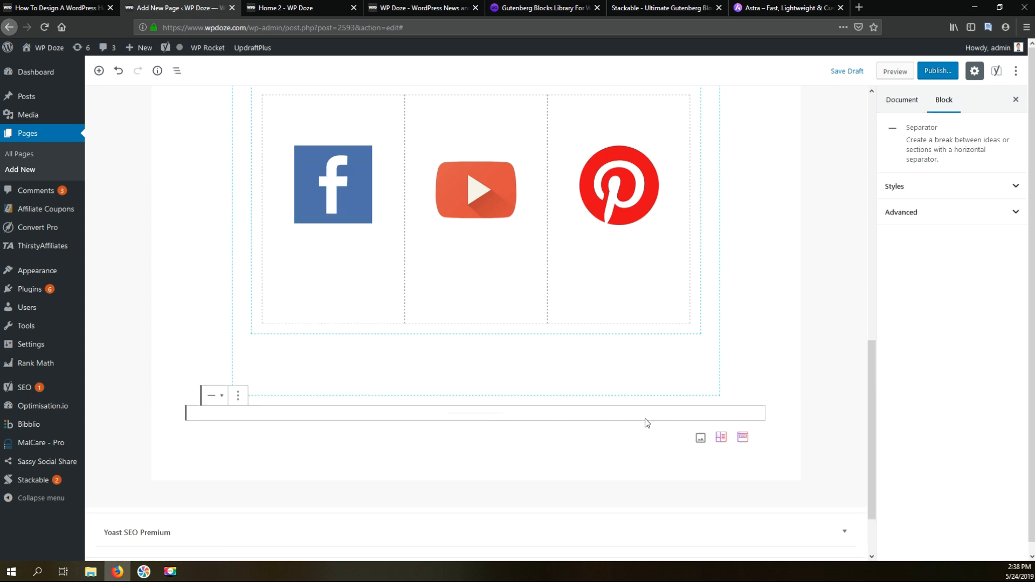
click(946, 188)
click(987, 227)
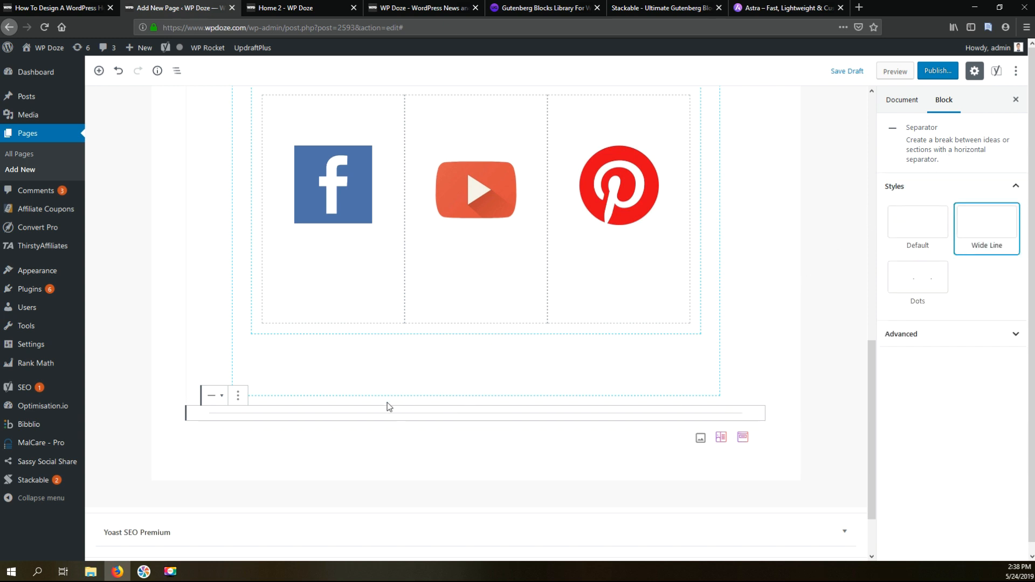
Insert a Stackable Separator block below the wide line separator
click(339, 439)
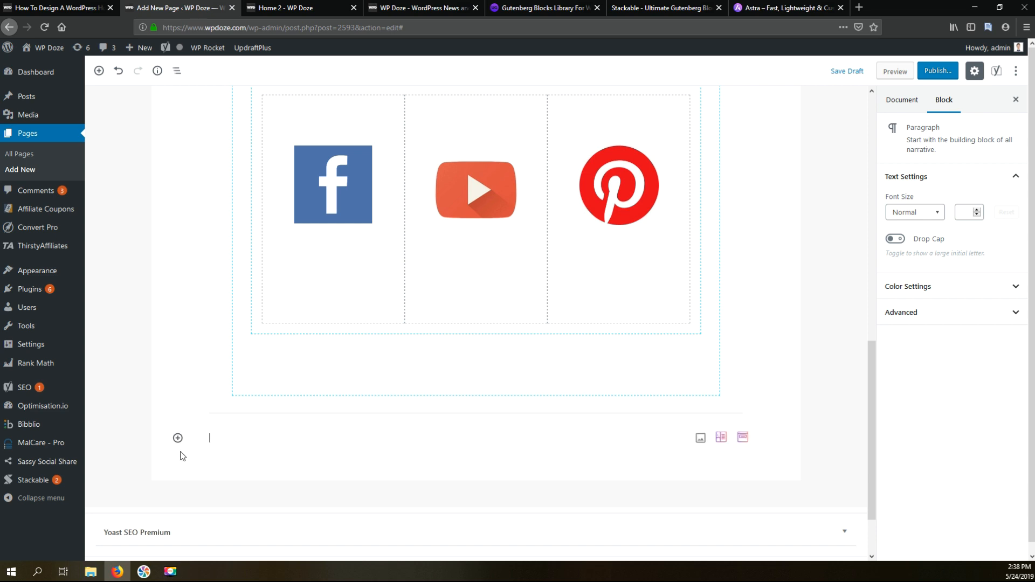
click(178, 439)
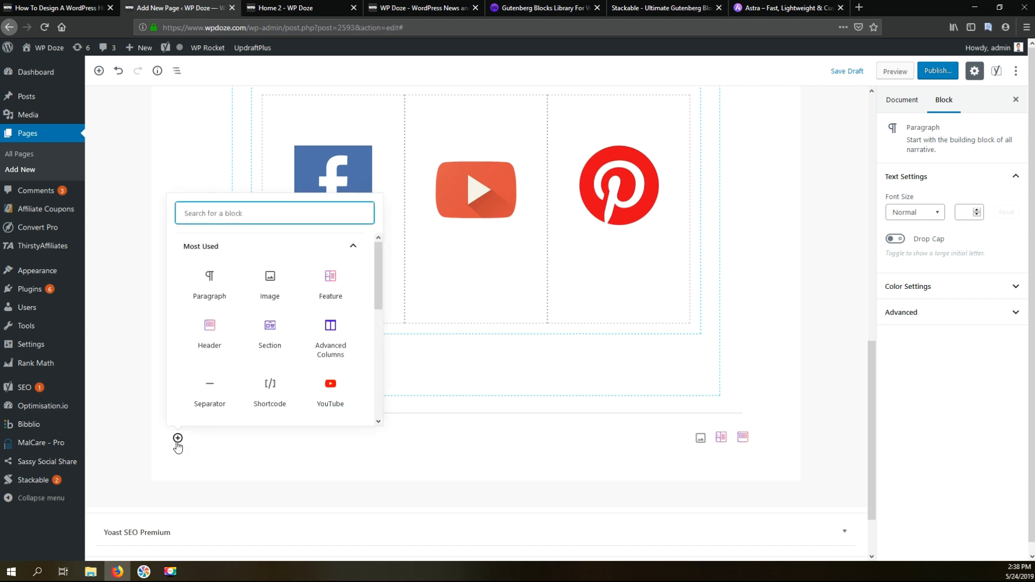
text(se)
scroll(239, 343, down, 2)
scroll(239, 341, down, 3)
click(208, 360)
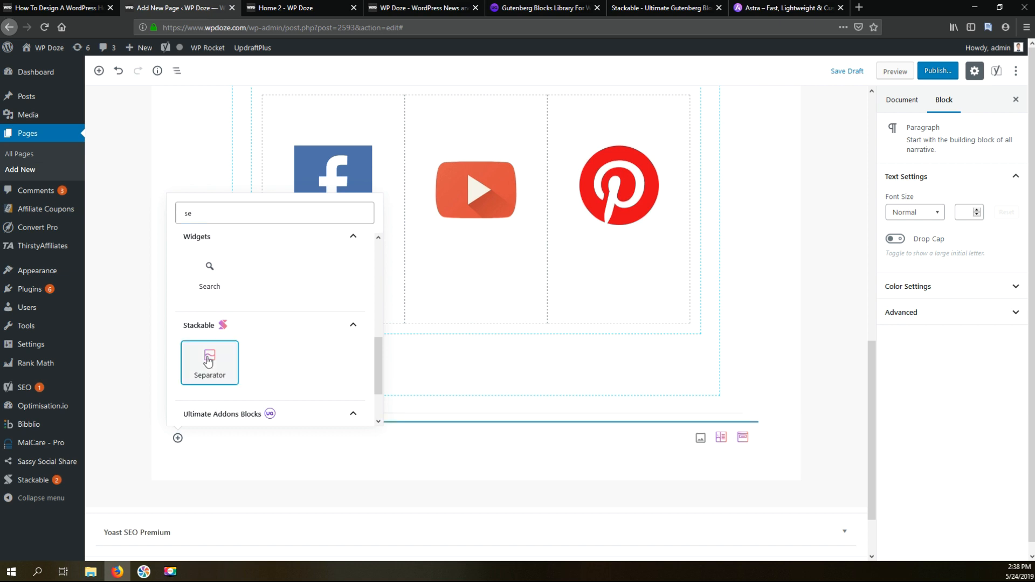
click(209, 361)
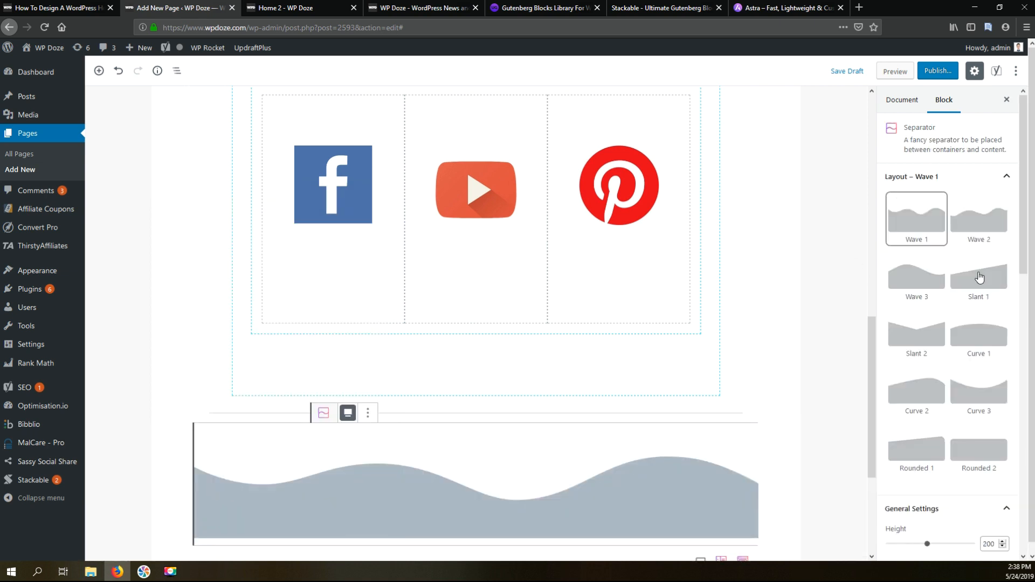
scroll(998, 383, down, 4)
scroll(990, 337, up, 4)
scroll(964, 339, down, 6)
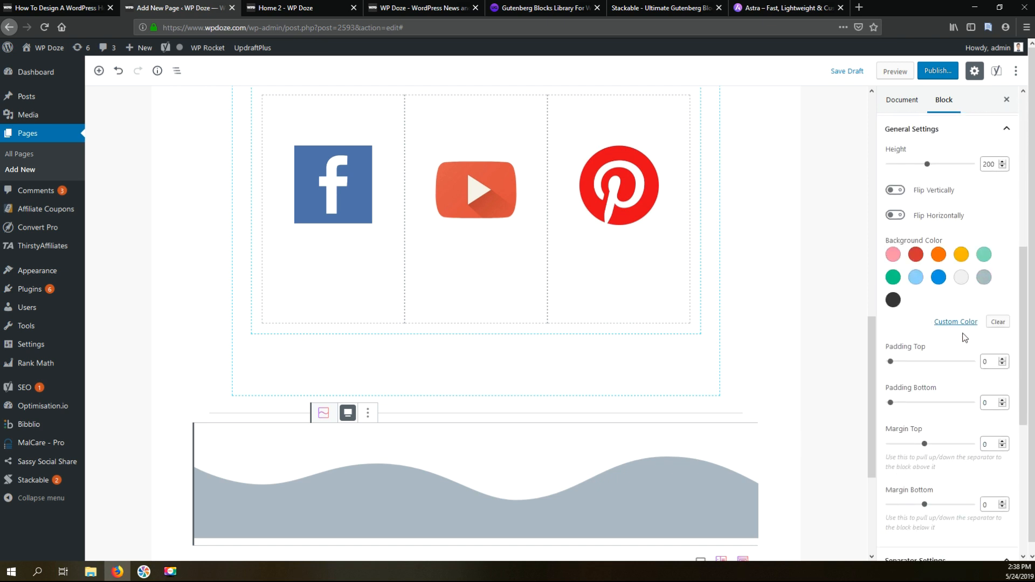
scroll(965, 338, down, 5)
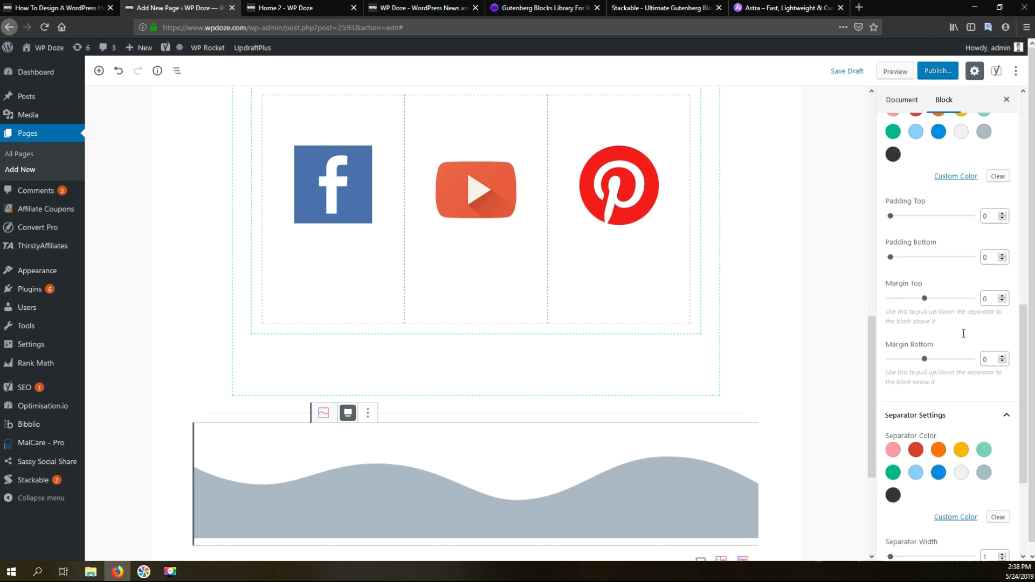
click(368, 413)
click(393, 386)
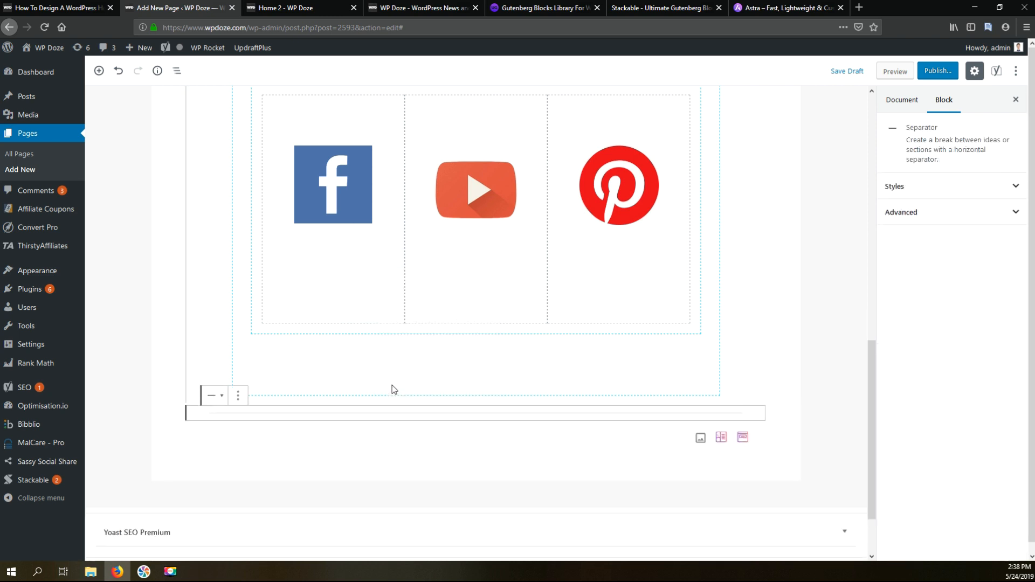
Add an H2 heading block reading "Latest Posts" below the horizontal separator line
click(254, 435)
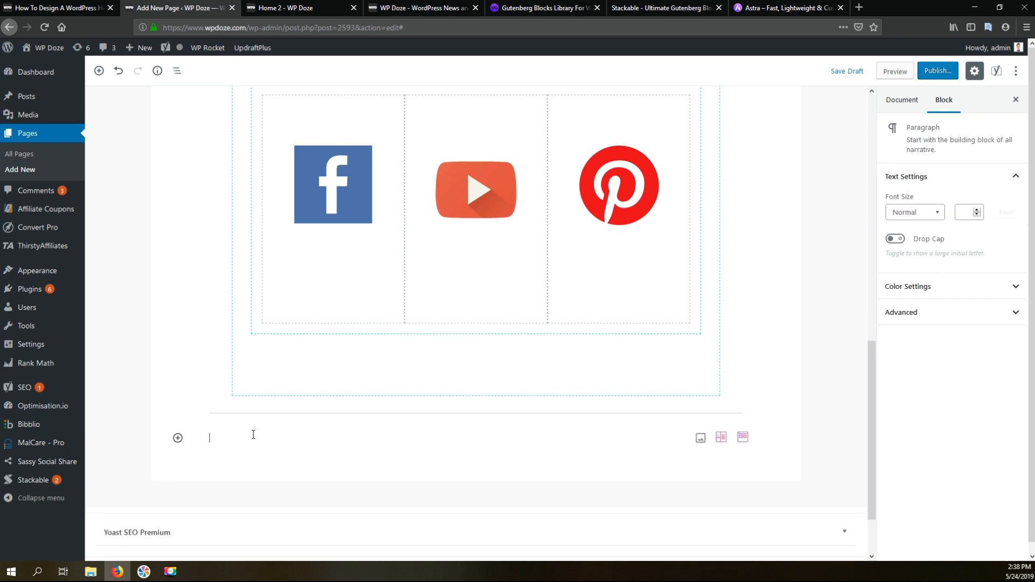
click(177, 438)
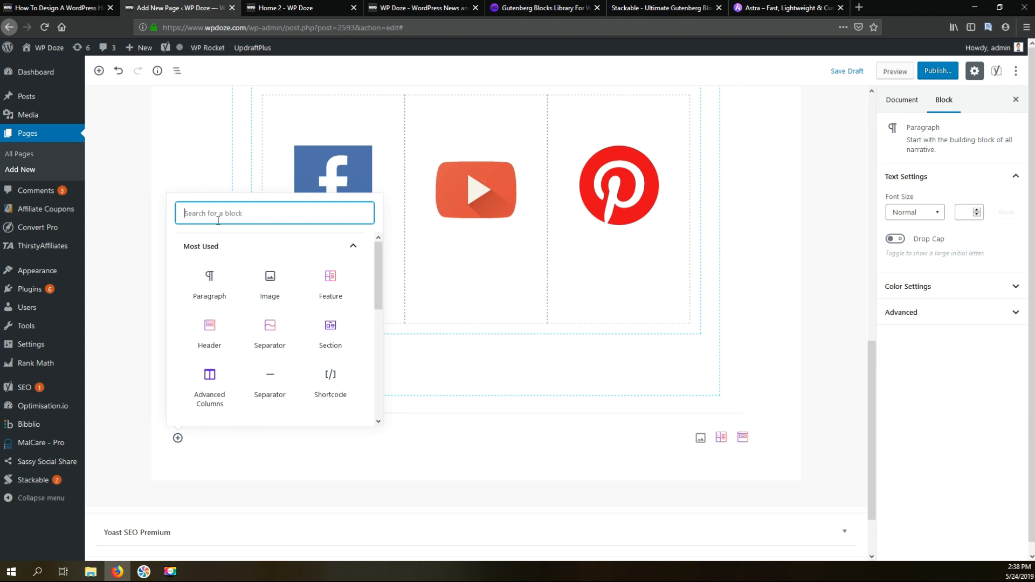
text(ti)
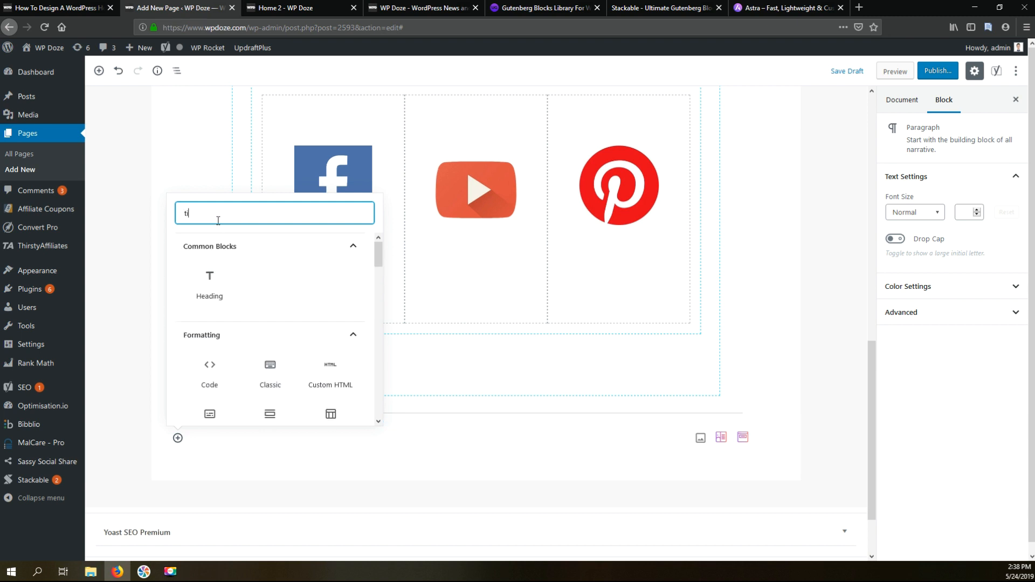
click(216, 278)
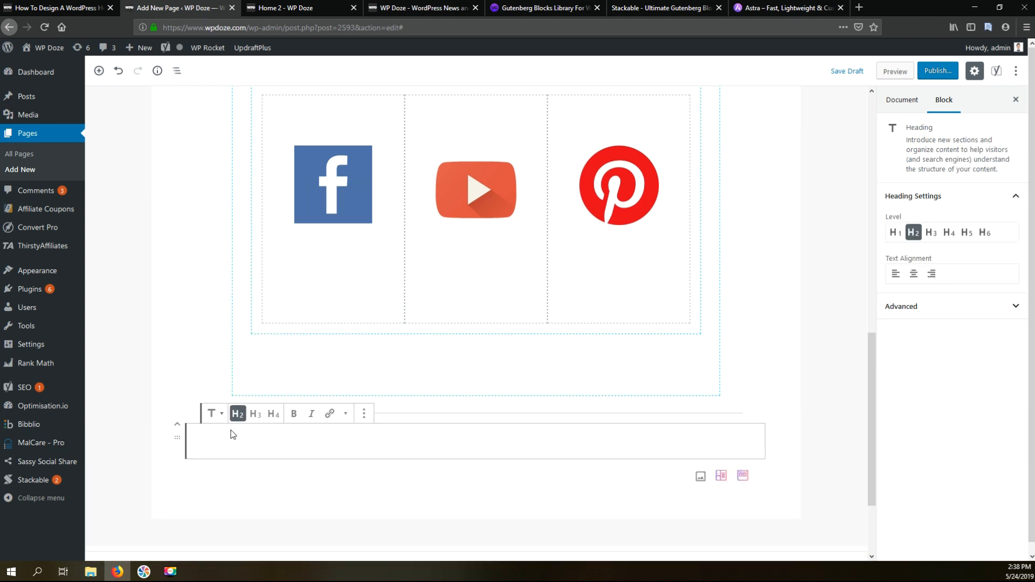
text(\)
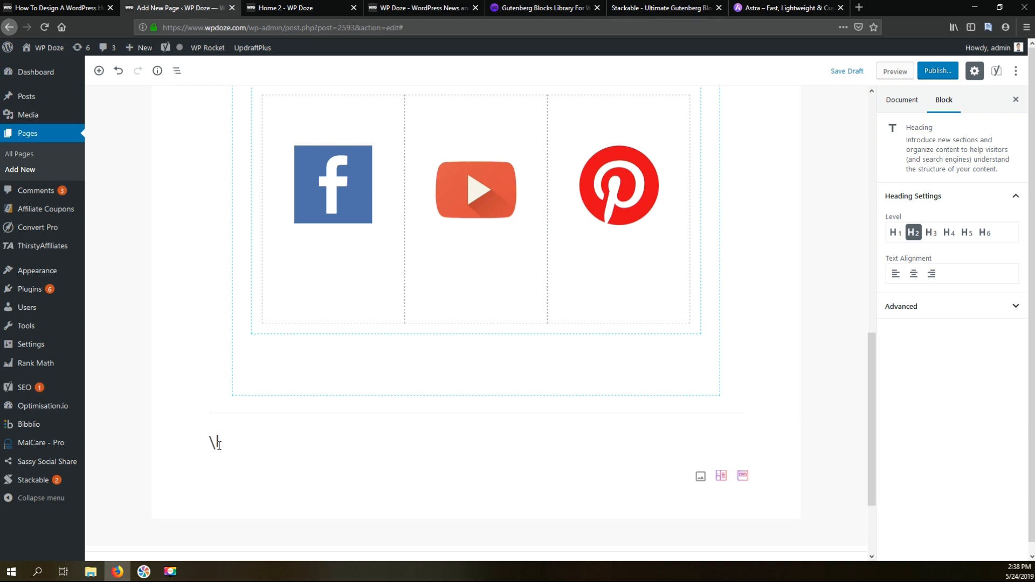
key(BackSpace)
text(Latest Posts)
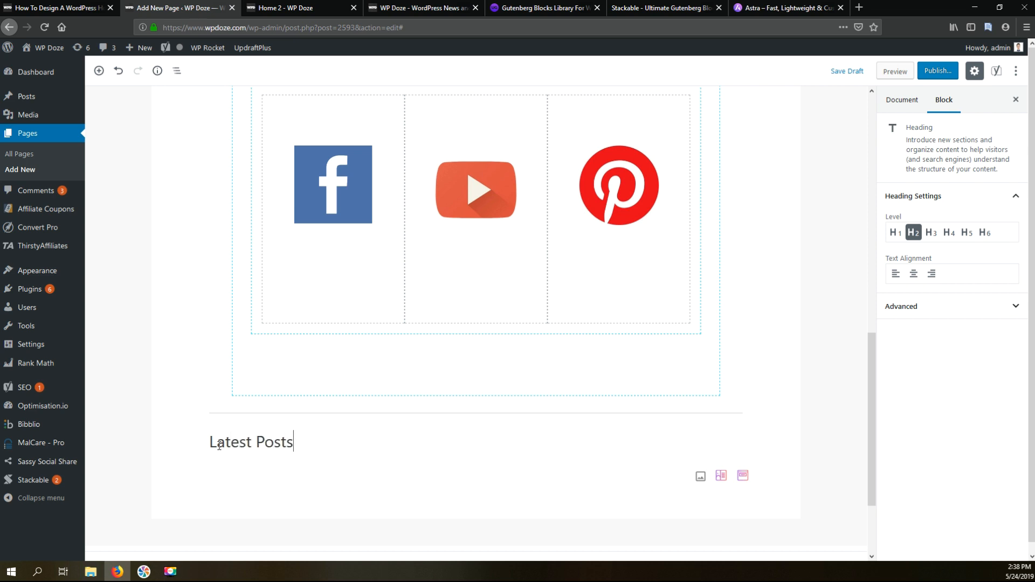
Insert a Stackable Posts block below the "Latest Posts" heading
click(250, 480)
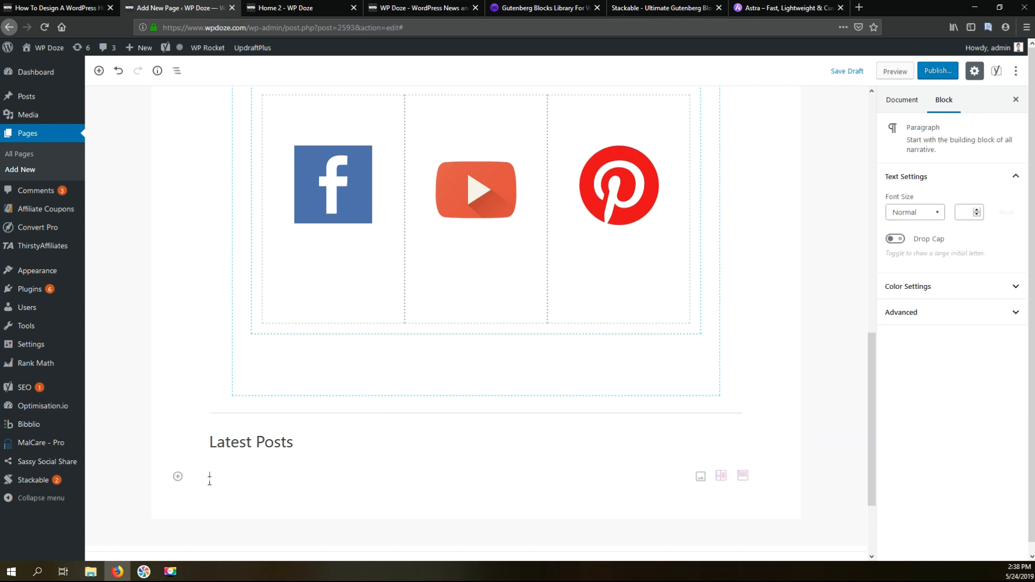
click(179, 477)
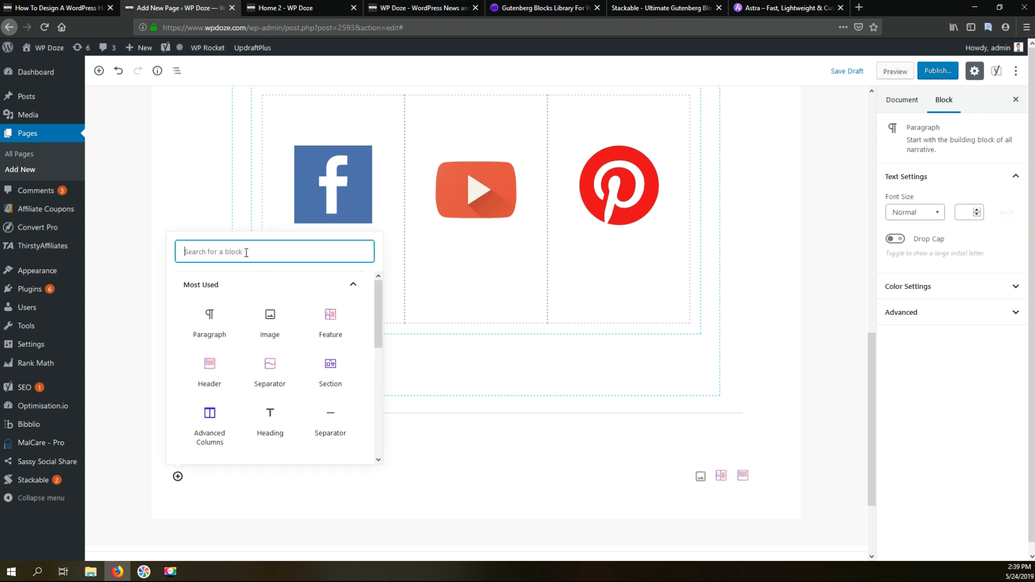
text(post)
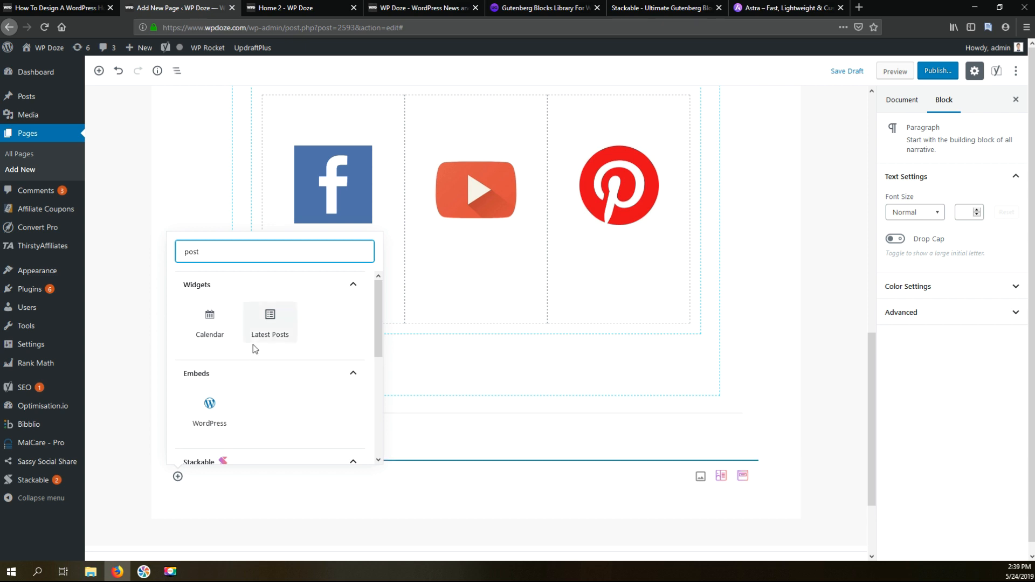
scroll(253, 348, down, 5)
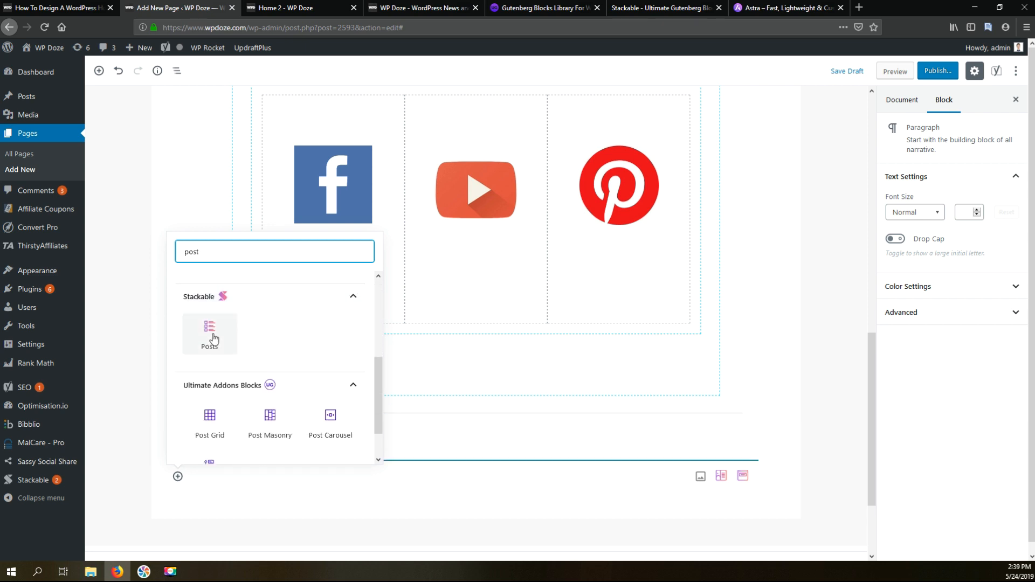
click(217, 338)
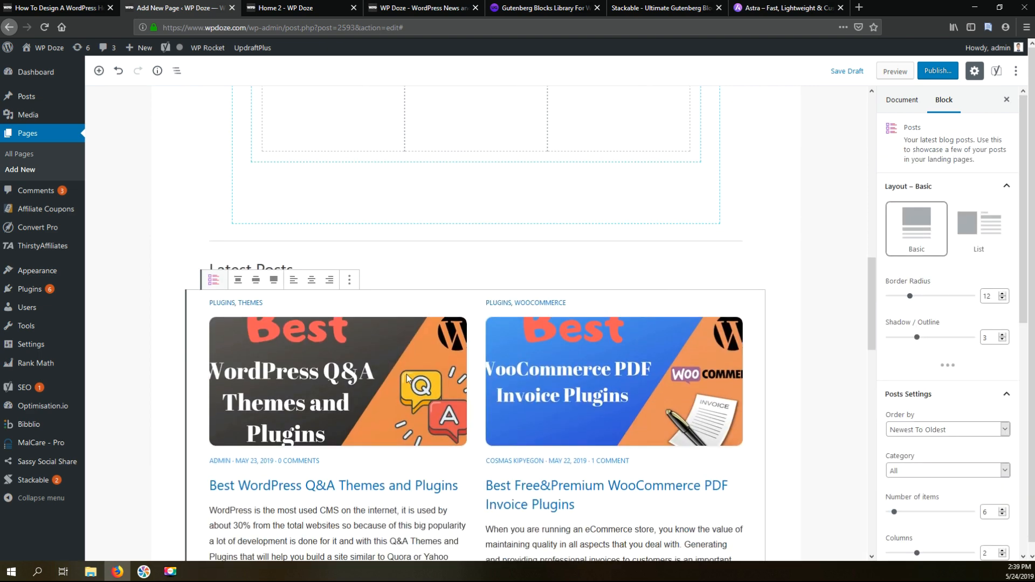
Look through the inserted posts, try the List layout and return the block to the Basic layout
scroll(408, 378, down, 6)
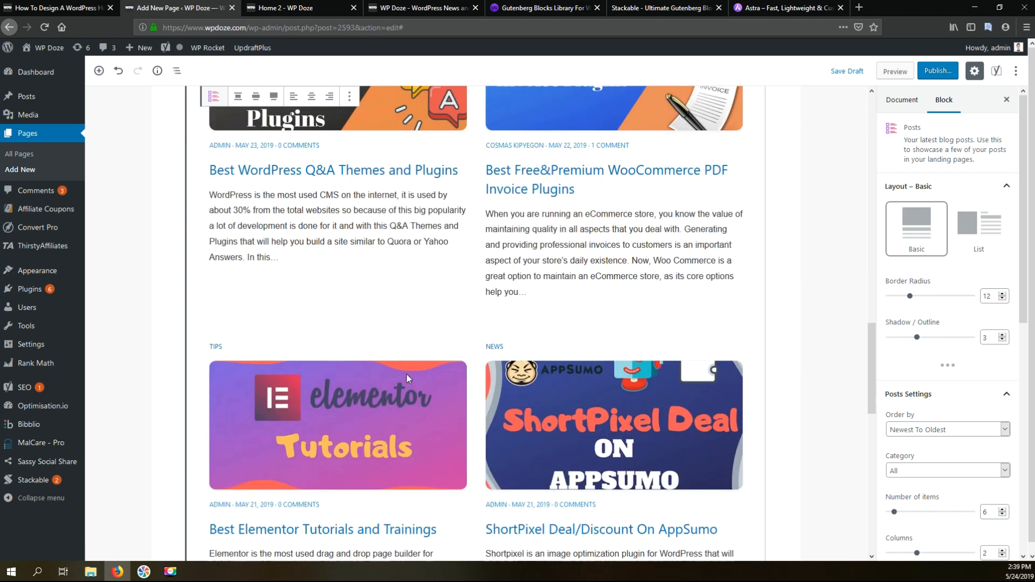
scroll(408, 377, up, 6)
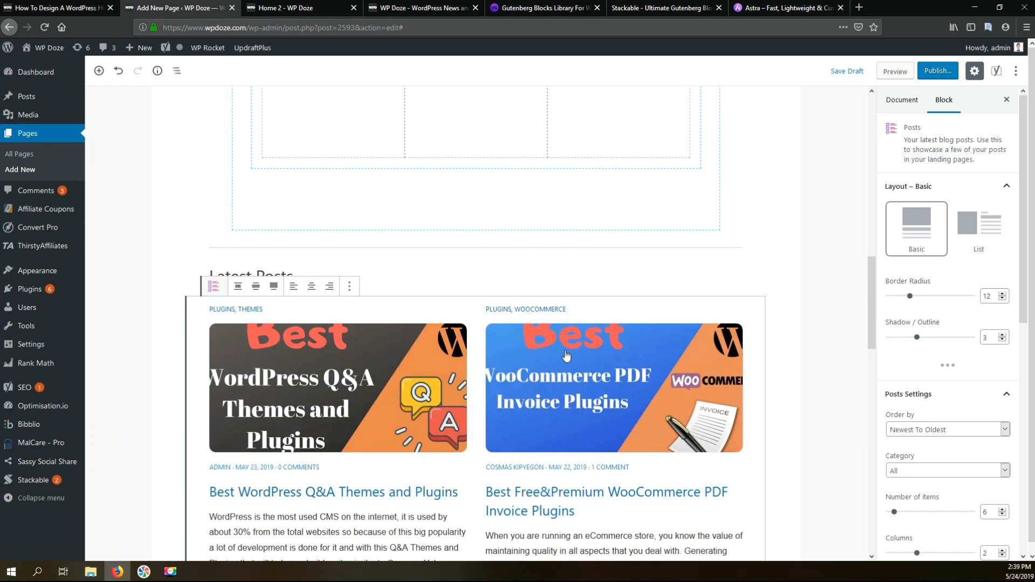
scroll(593, 345, down, 4)
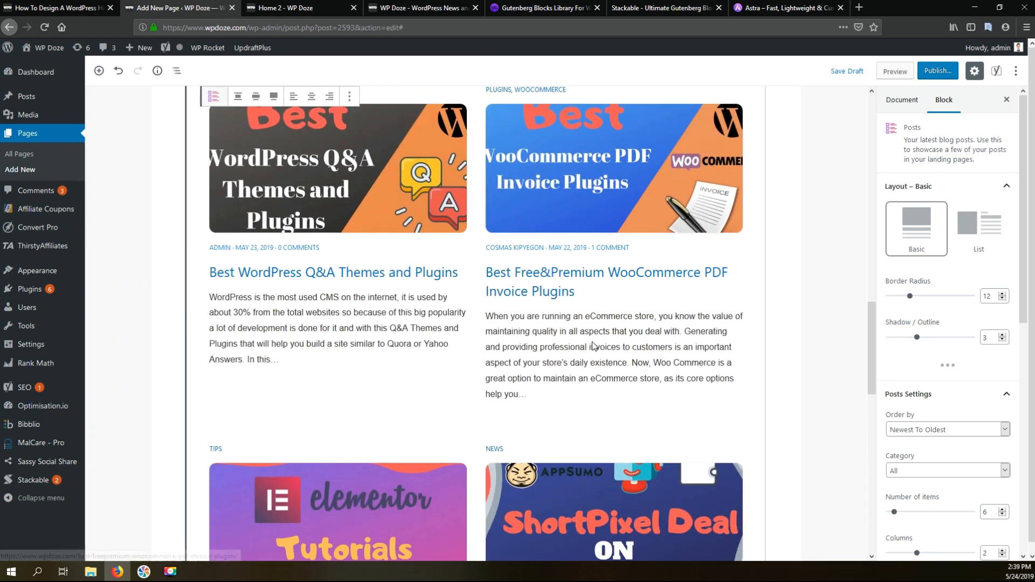
scroll(593, 346, up, 2)
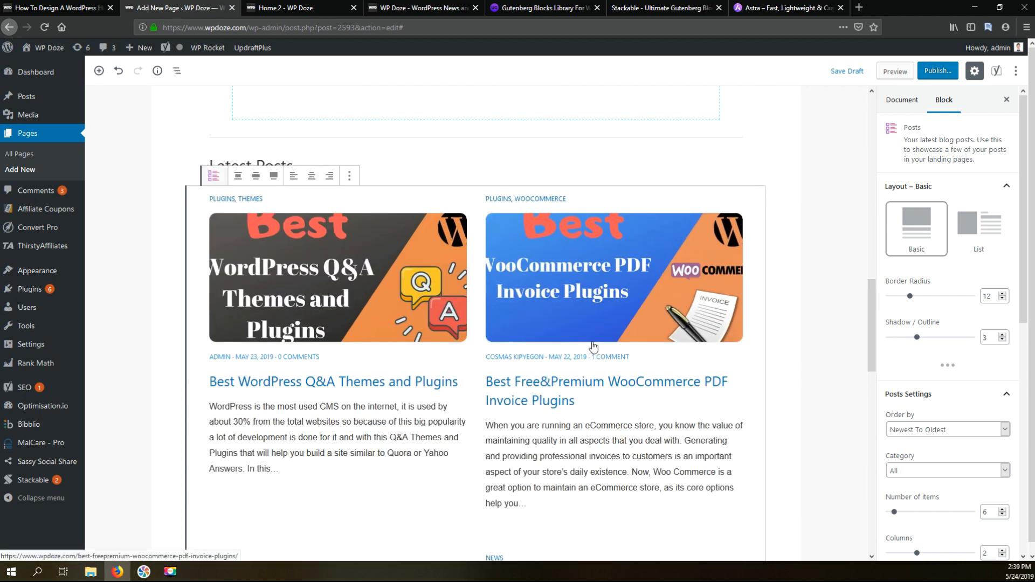
click(979, 235)
click(925, 231)
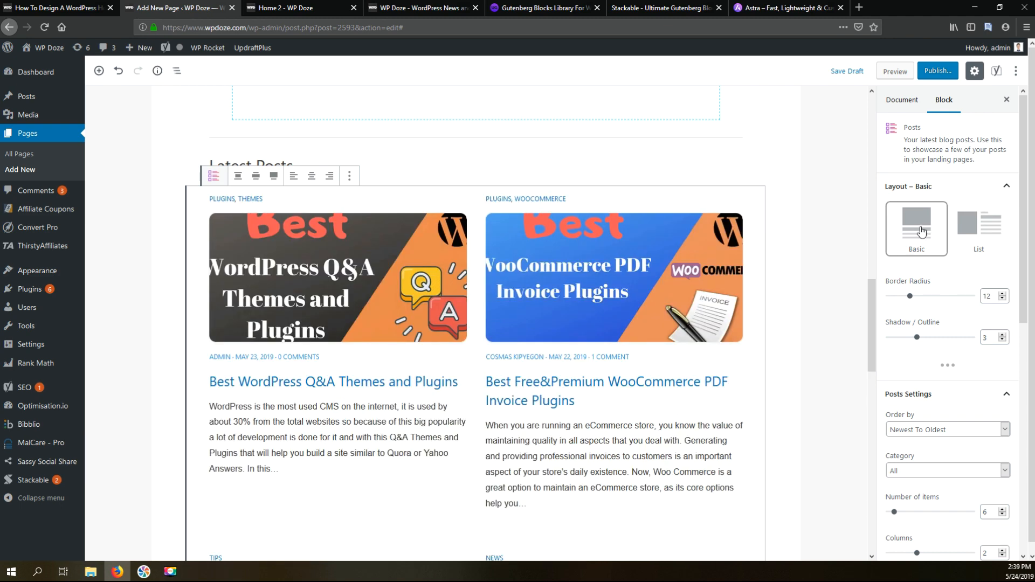
Set the Posts block to show 4 items in 4 columns with Full-sized featured images
scroll(908, 260, down, 2)
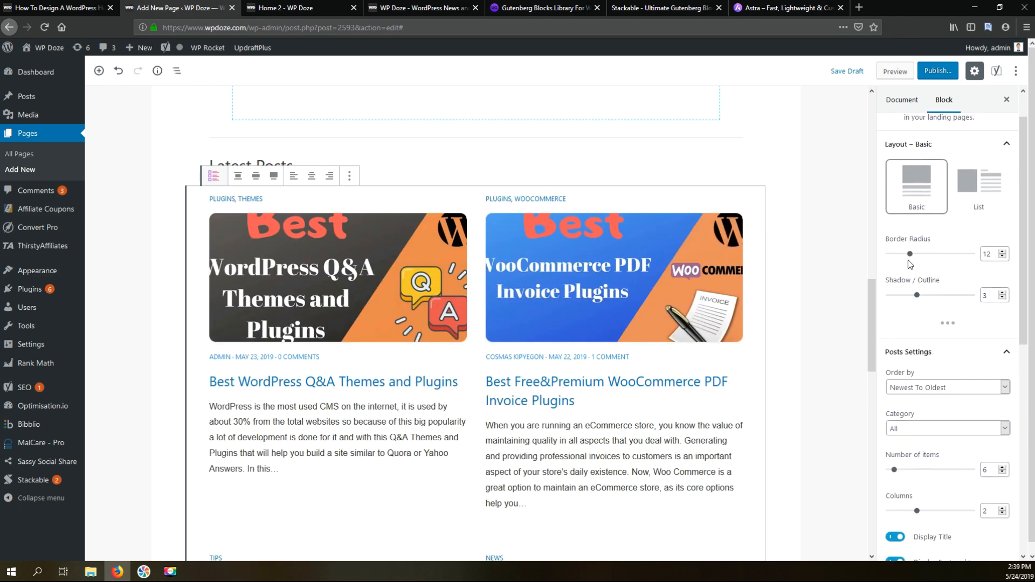
scroll(908, 260, down, 4)
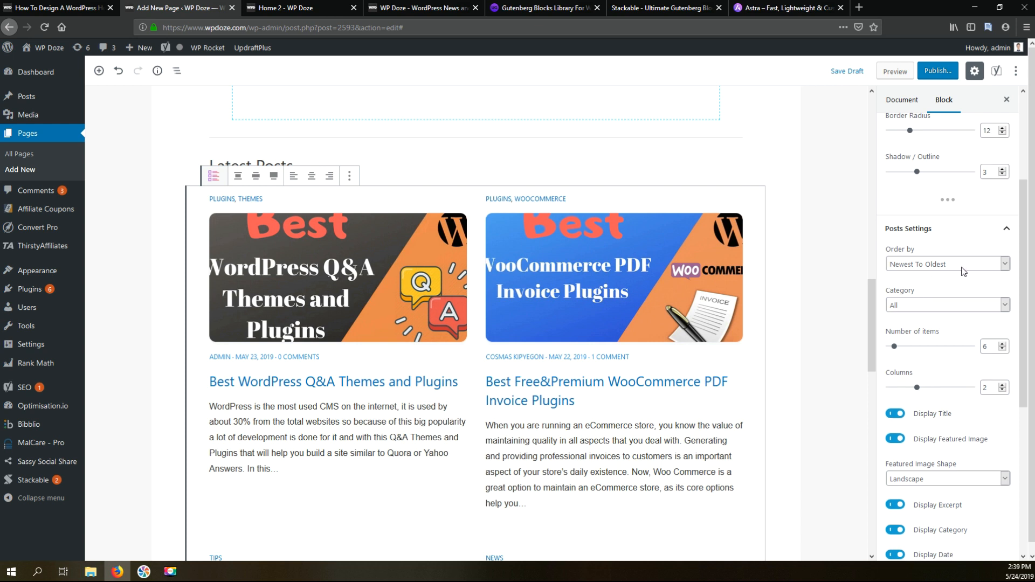
click(945, 309)
click(945, 305)
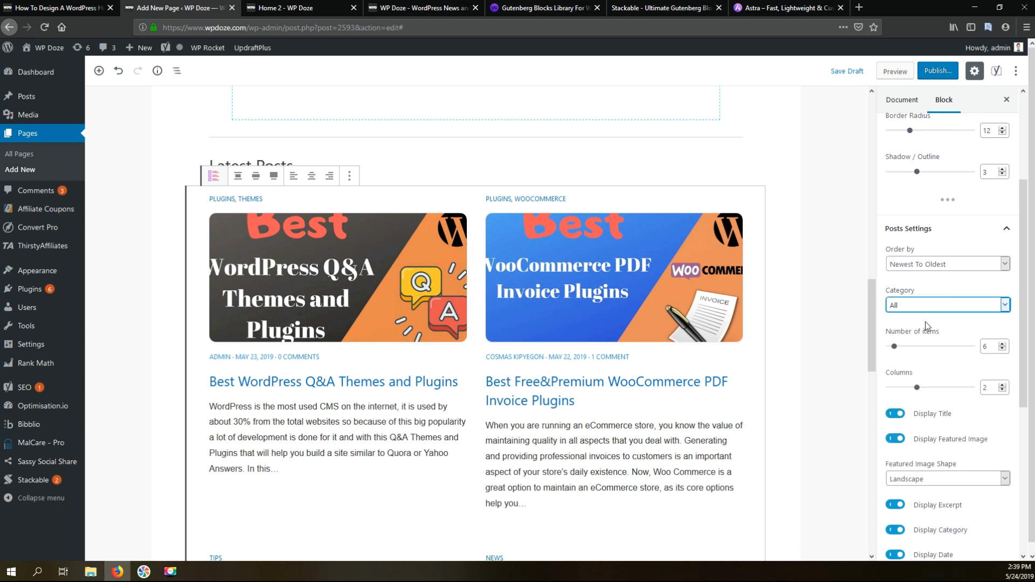
click(896, 347)
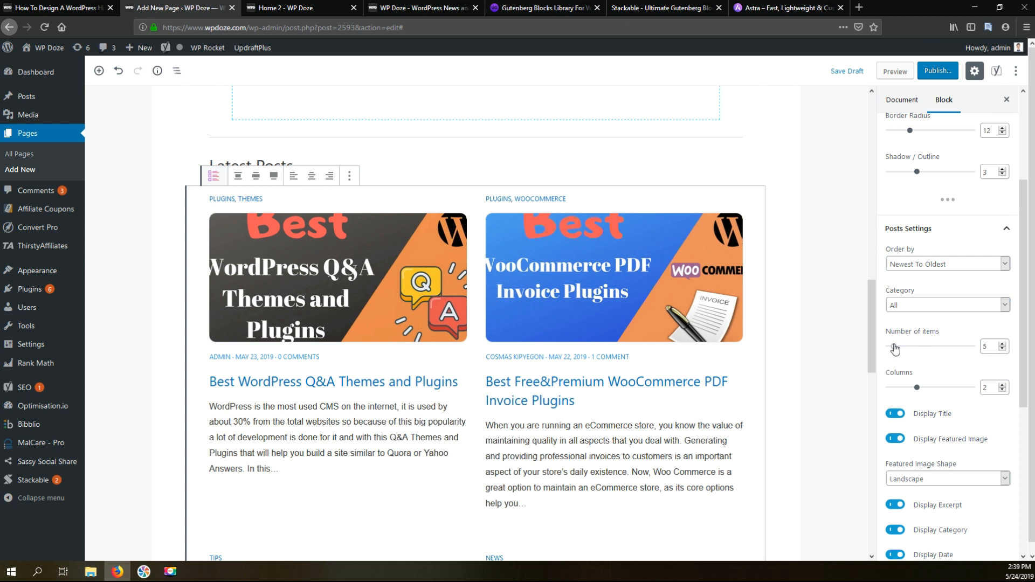
click(893, 347)
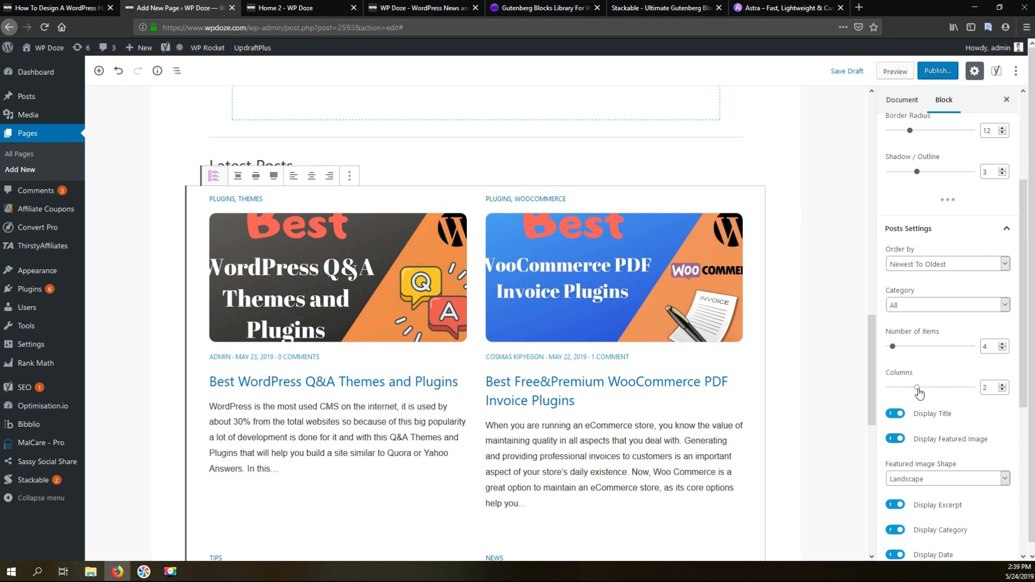
click(945, 389)
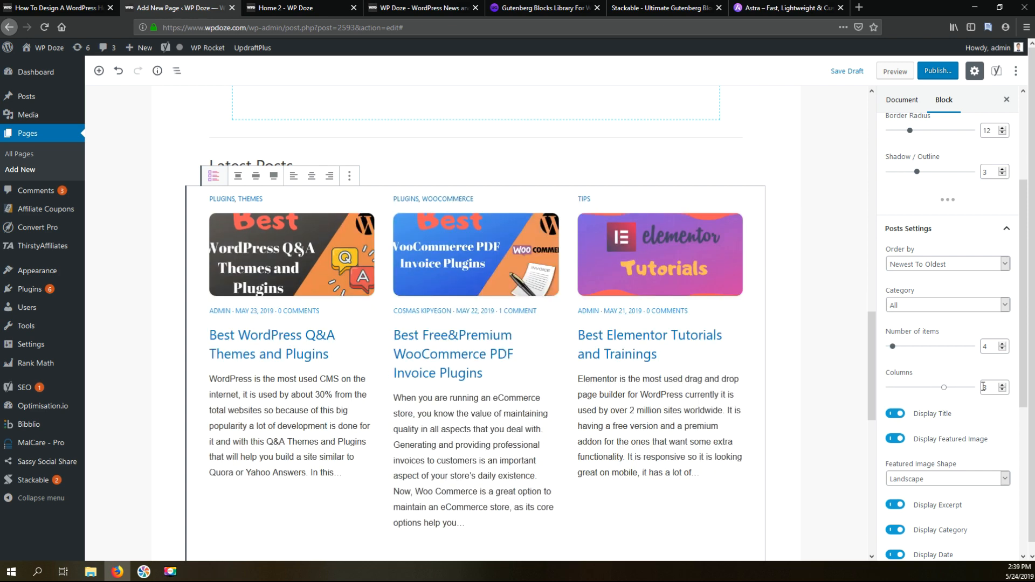
click(965, 388)
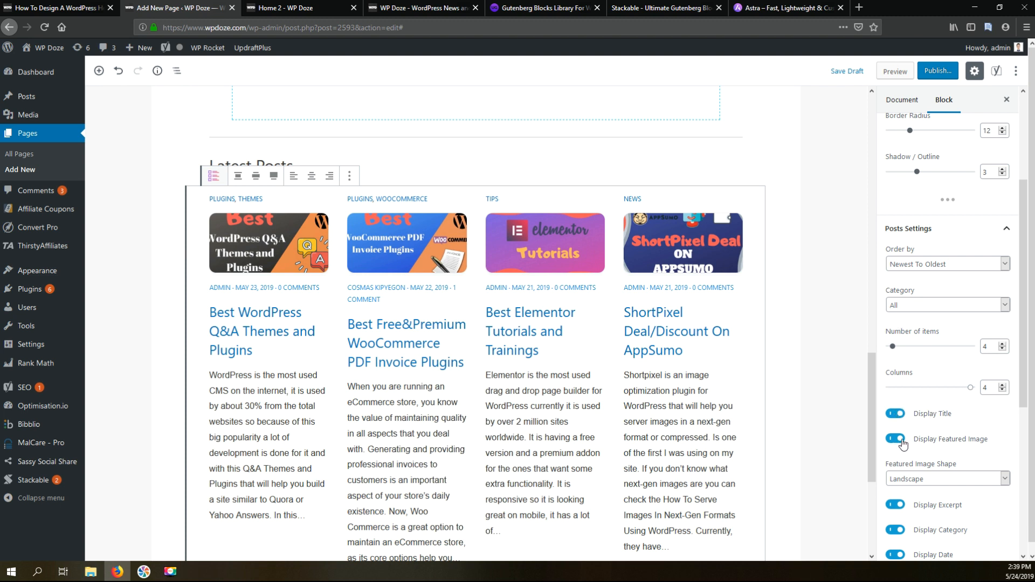
click(925, 478)
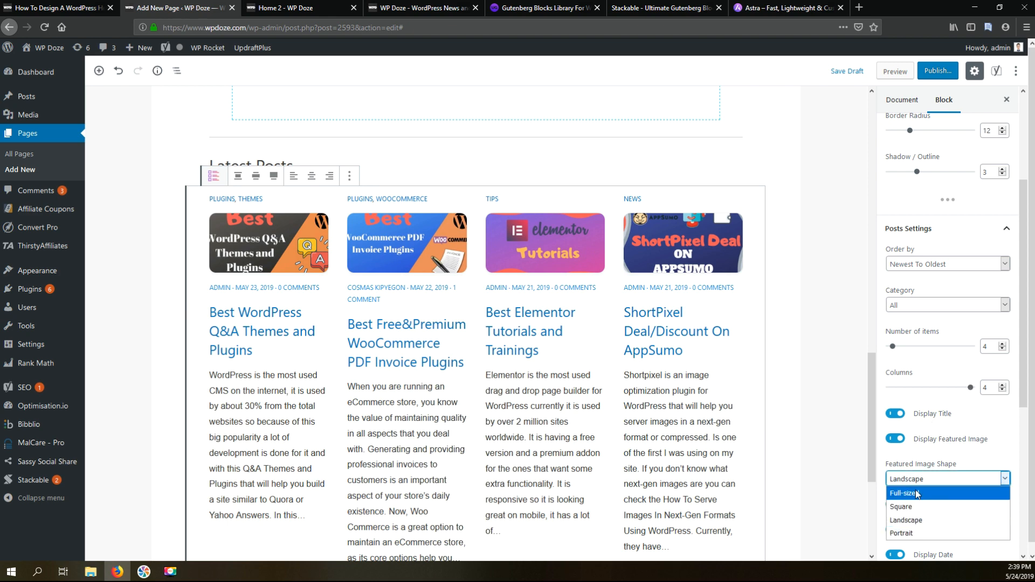
click(918, 490)
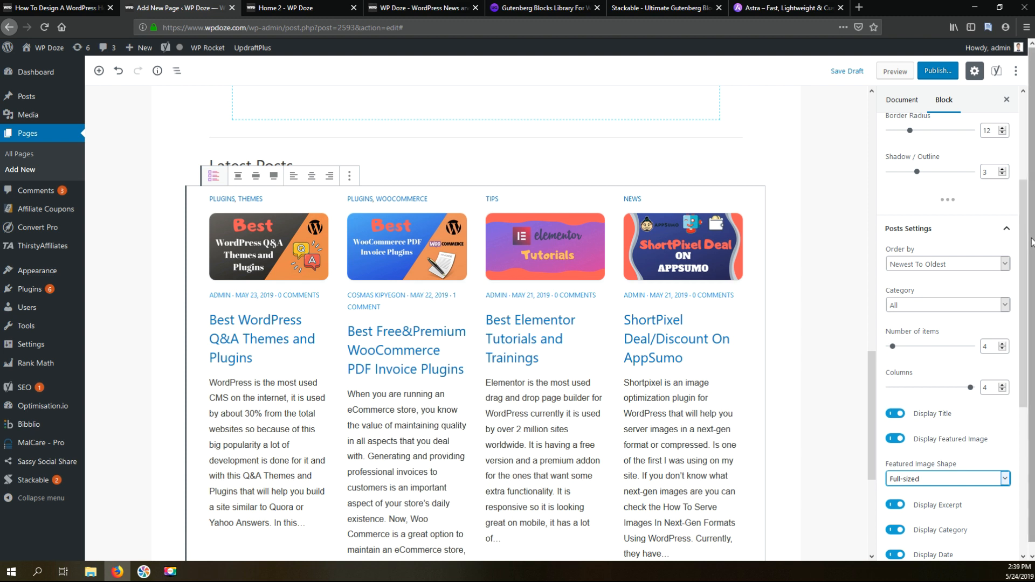
Turn off the excerpt, category, date, author and comments display for the Posts block
scroll(1021, 325, down, 3)
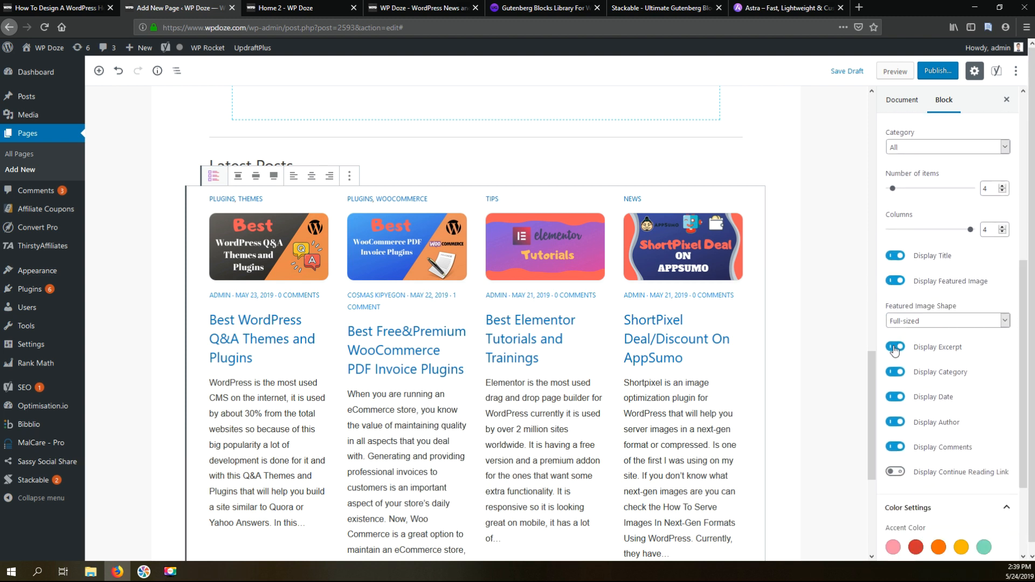
click(896, 349)
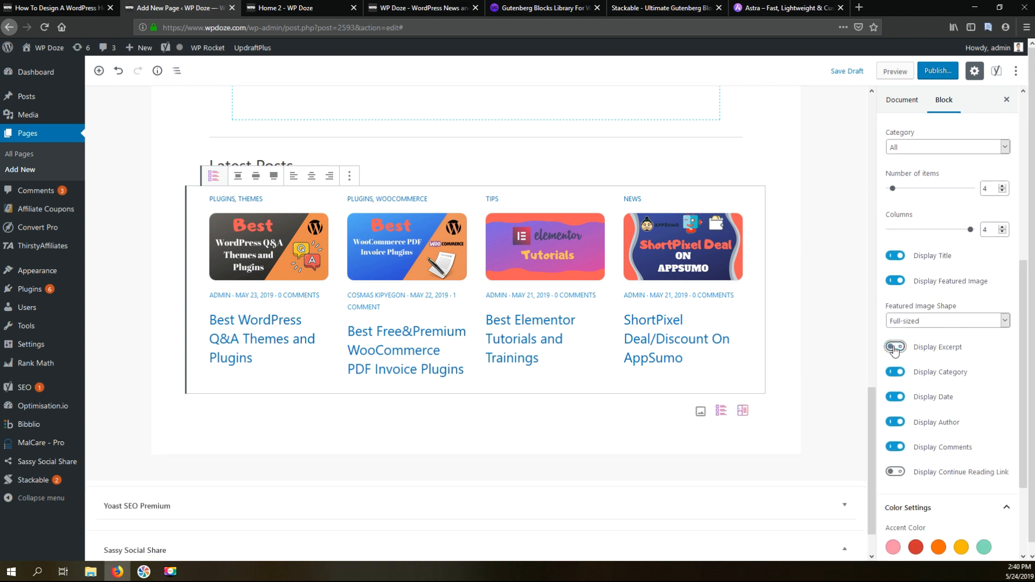
click(894, 372)
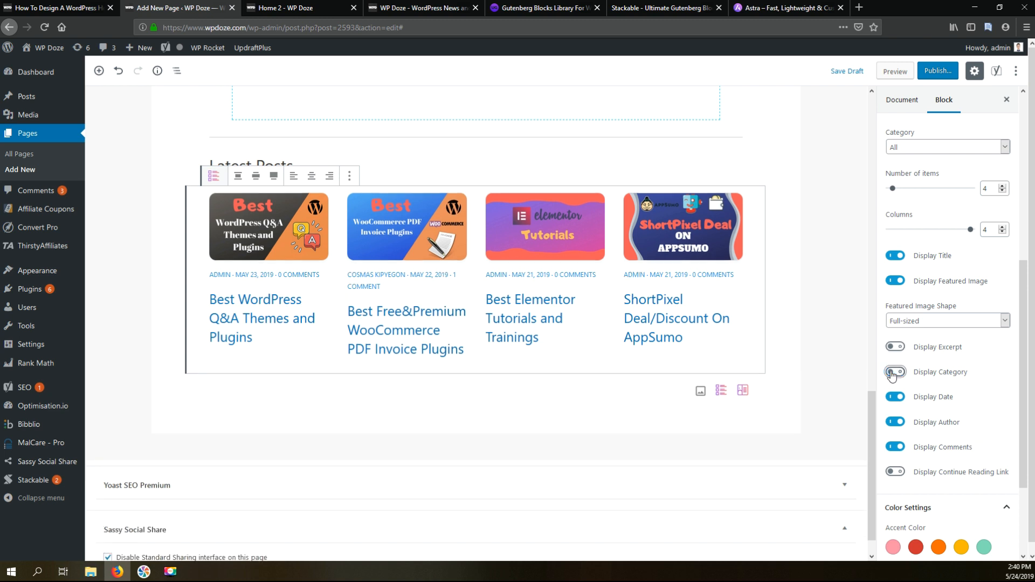
click(898, 397)
click(896, 423)
click(896, 447)
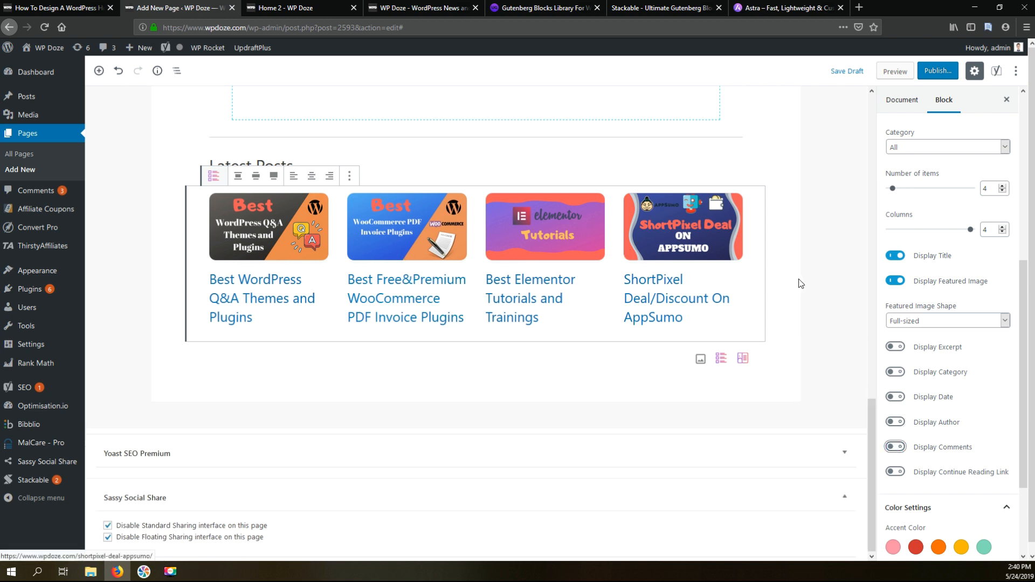
scroll(919, 402, down, 4)
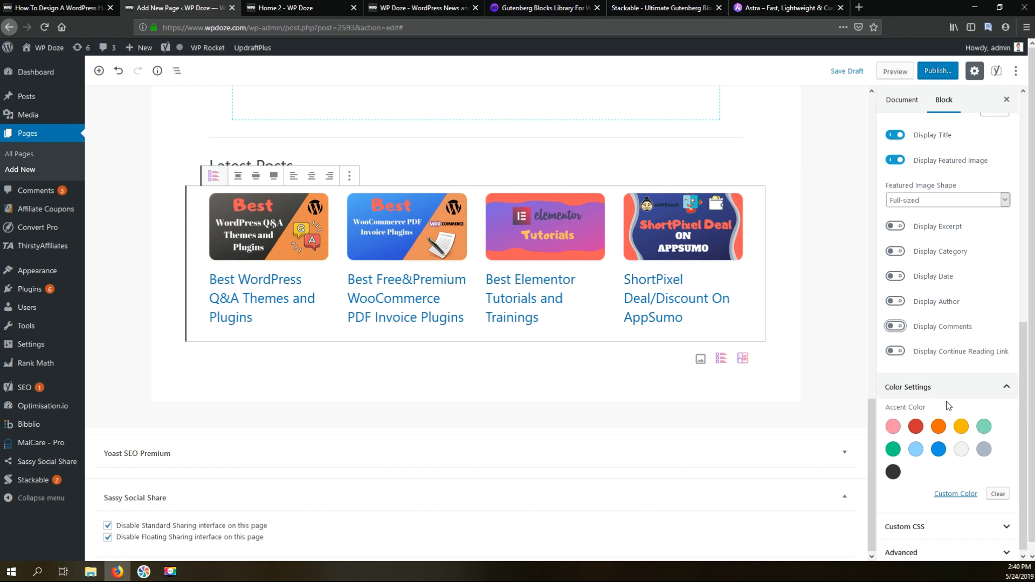
scroll(949, 406, up, 15)
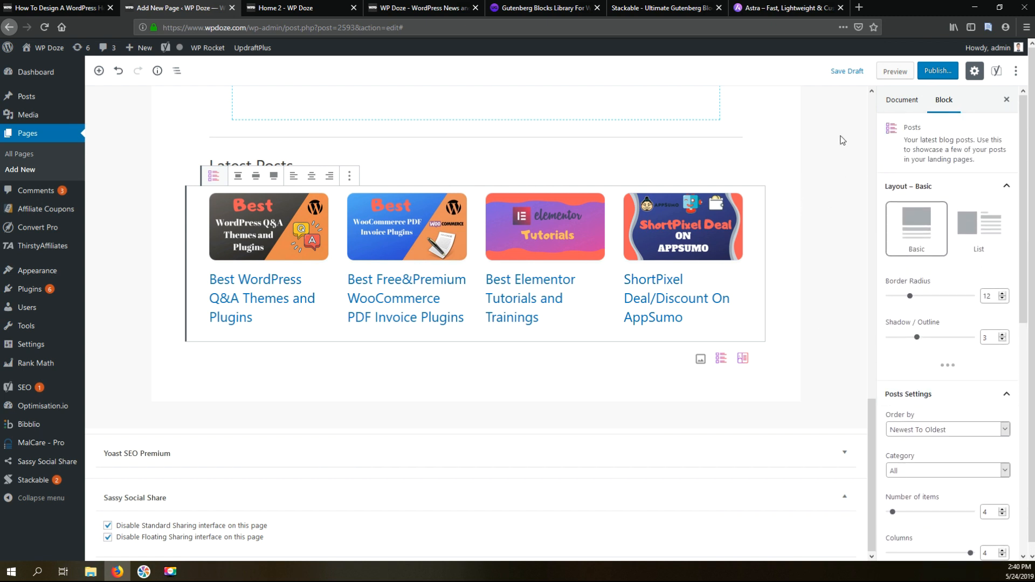
Save the draft, check the Latest Posts section in the page preview and return to the page editor
click(852, 72)
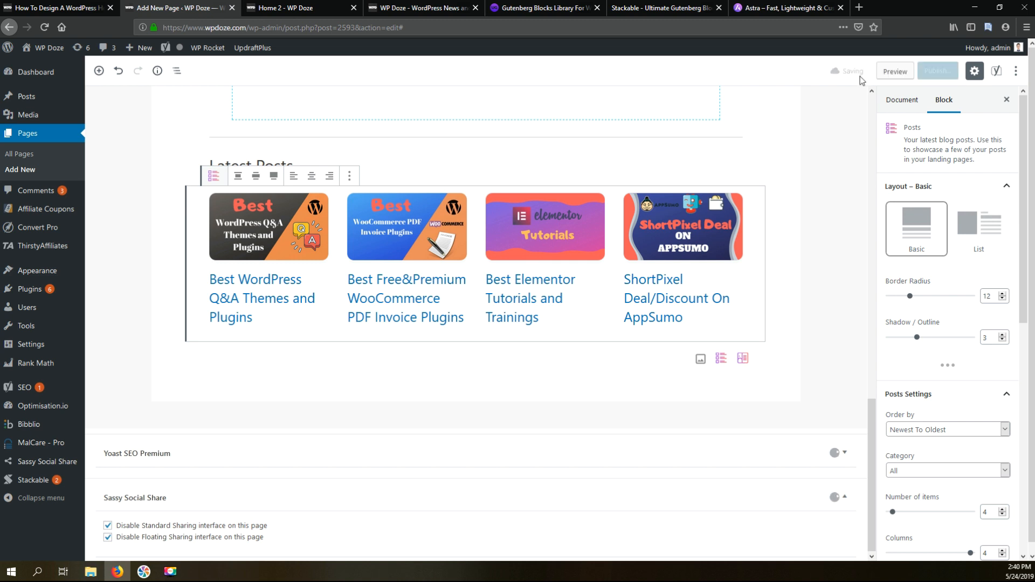
click(892, 74)
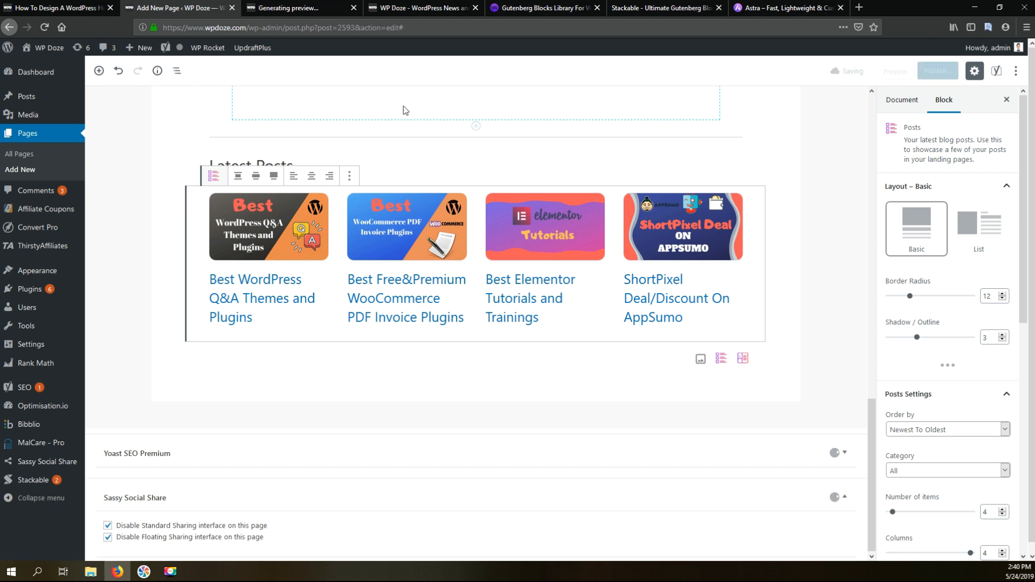
click(301, 9)
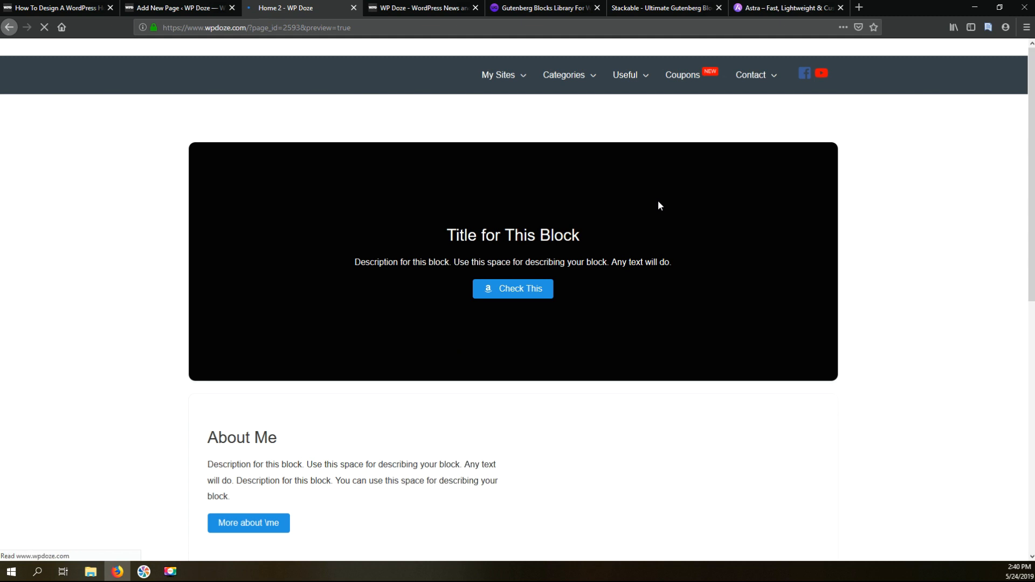
scroll(658, 206, down, 2)
scroll(658, 206, up, 2)
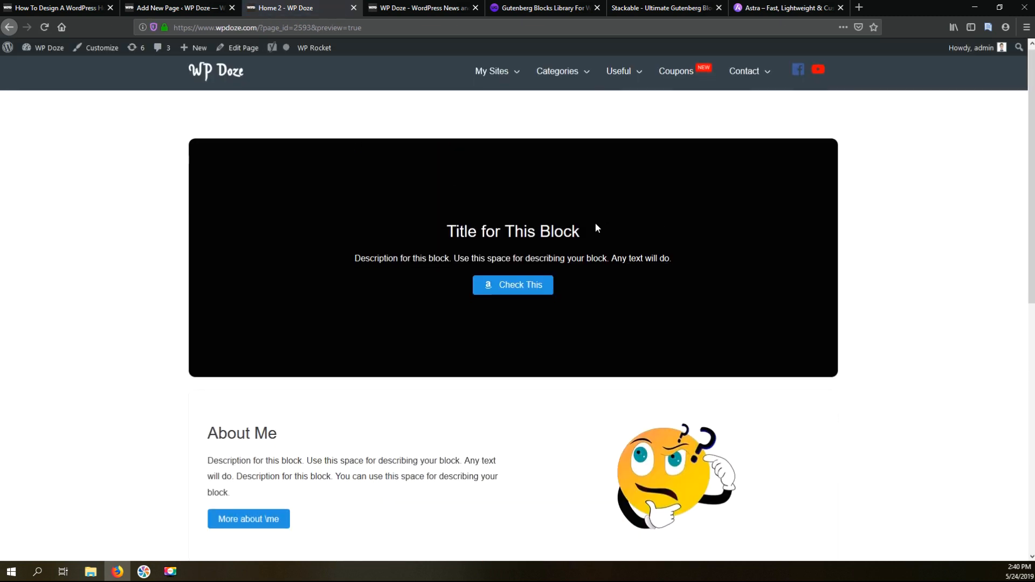
scroll(596, 227, down, 5)
scroll(612, 173, down, 4)
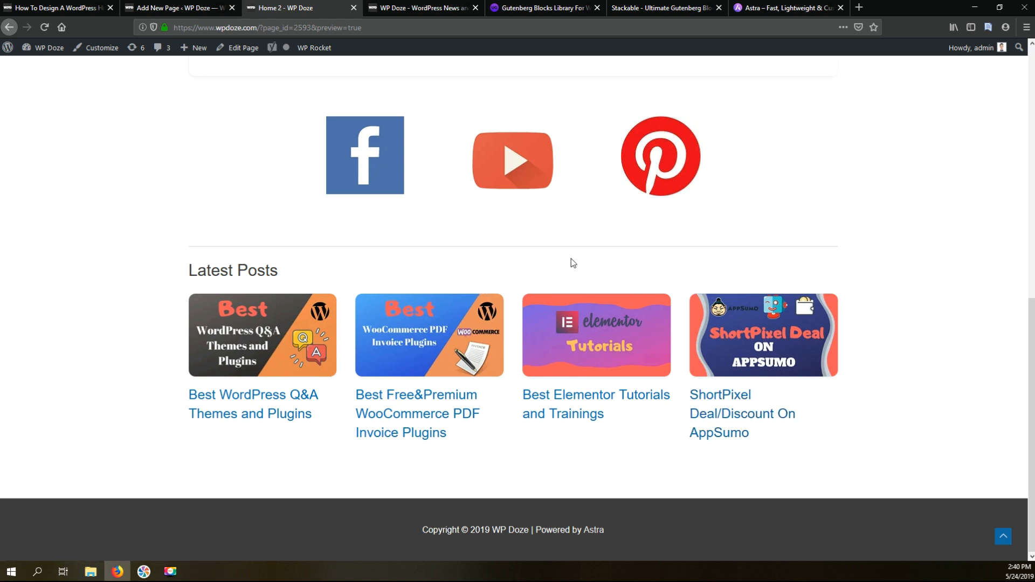
click(155, 7)
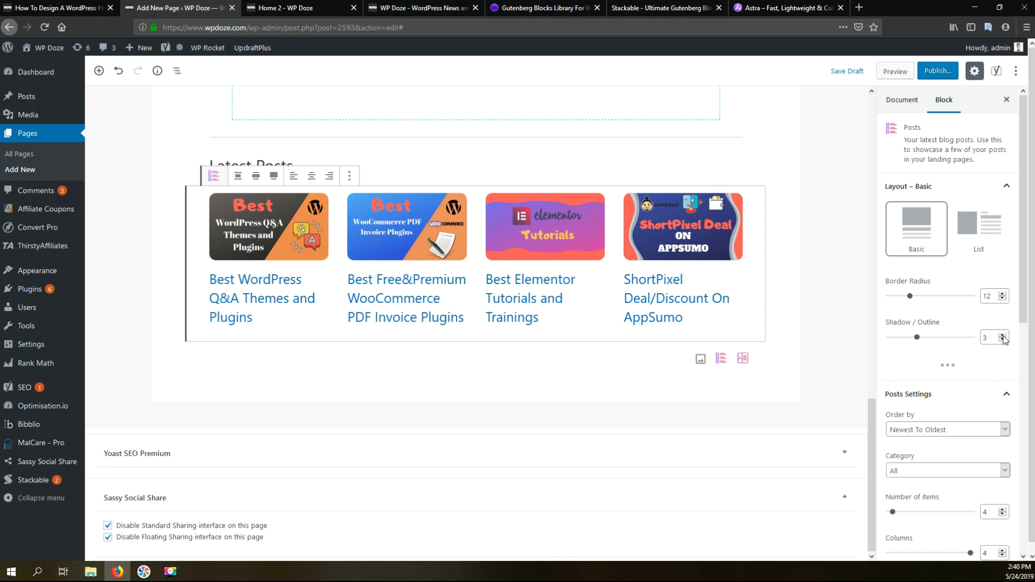
scroll(628, 227, down, 1)
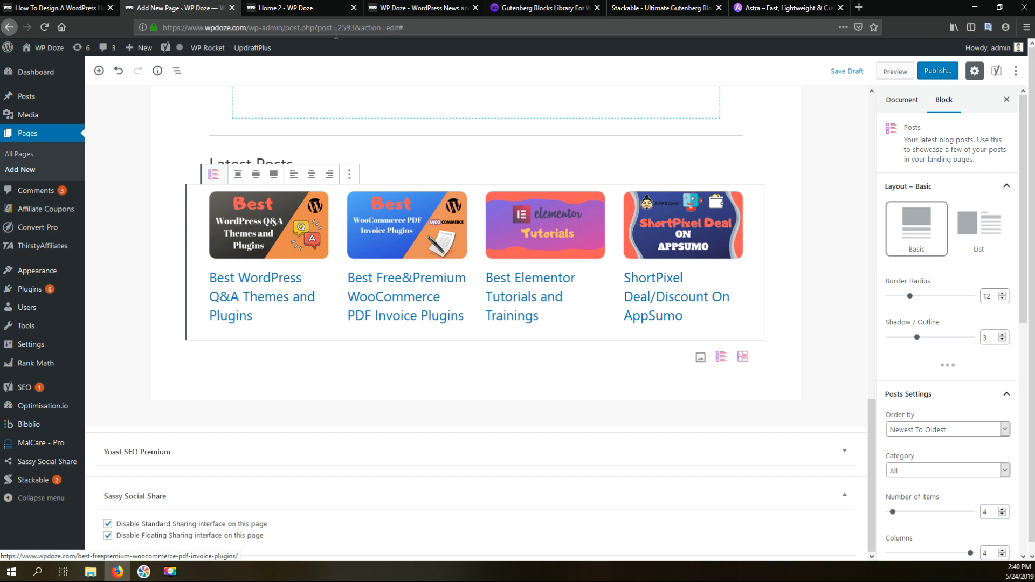
Examine the Latest Posts section and the Tutorials carousel on the live WP Doze home page as a reference
click(427, 8)
scroll(611, 221, down, 4)
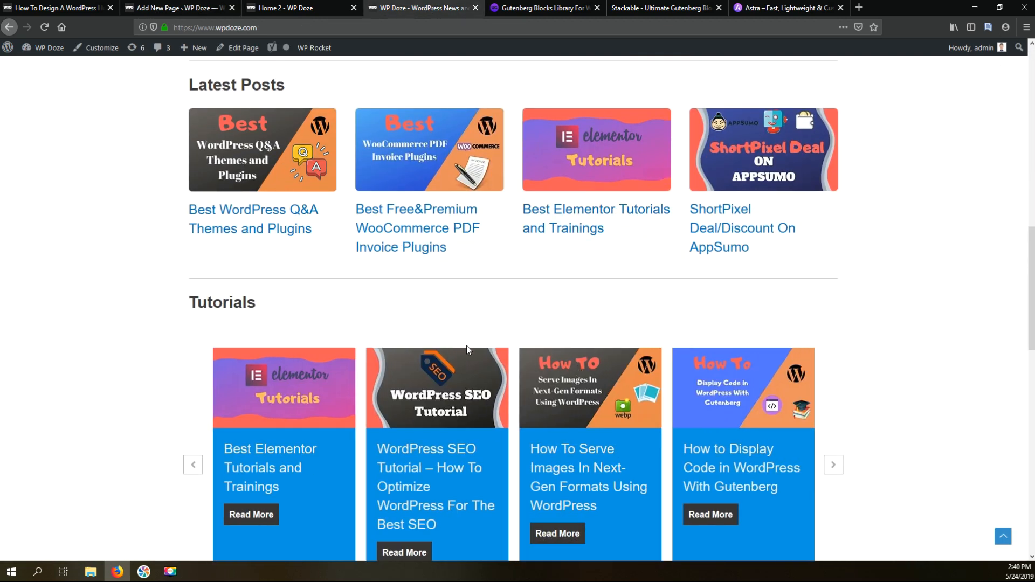
scroll(466, 349, up, 1)
scroll(464, 351, down, 2)
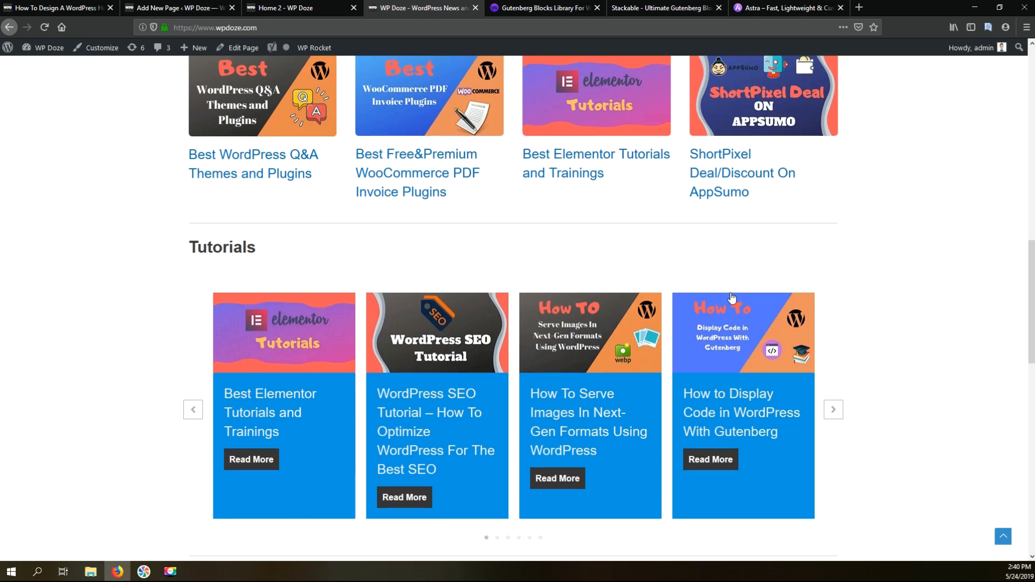
drag(225, 247, 254, 251)
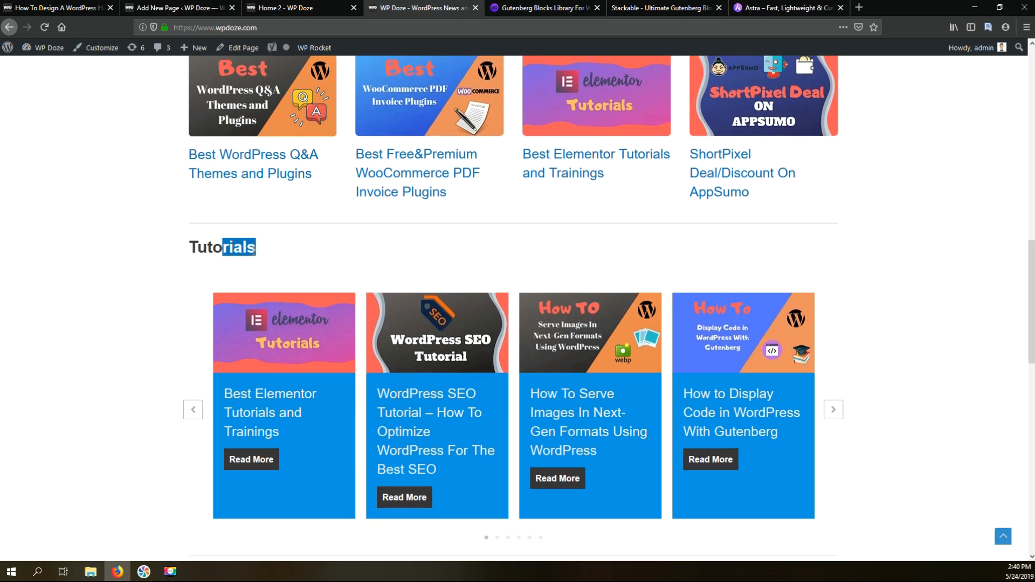
click(309, 238)
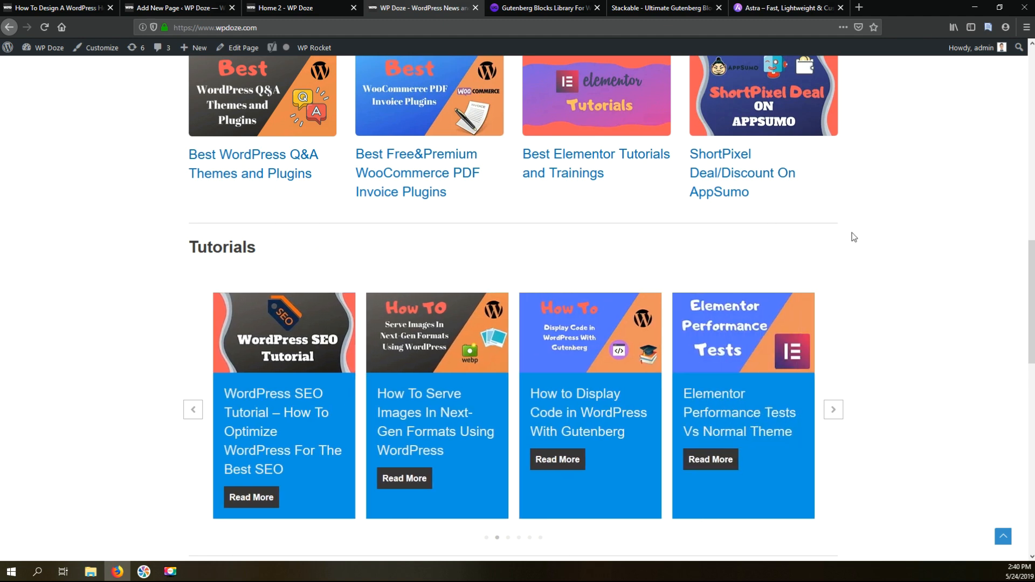
scroll(855, 237, up, 4)
scroll(852, 234, down, 3)
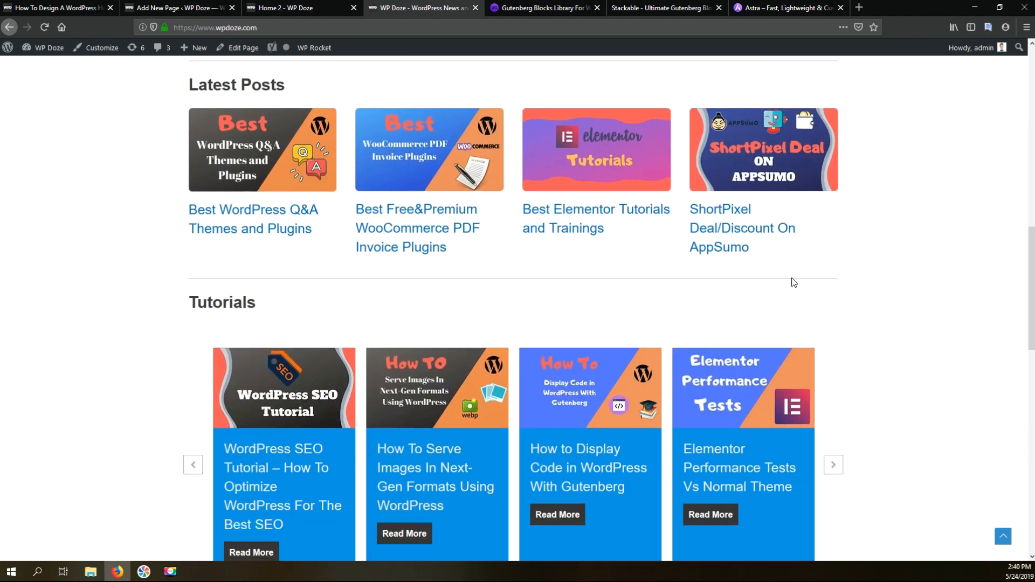
scroll(650, 273, up, 2)
scroll(599, 356, down, 1)
scroll(596, 362, down, 1)
In the page editor, insert a Separator block from Layout Elements below the posts grid and give it the Wide Line style
click(173, 10)
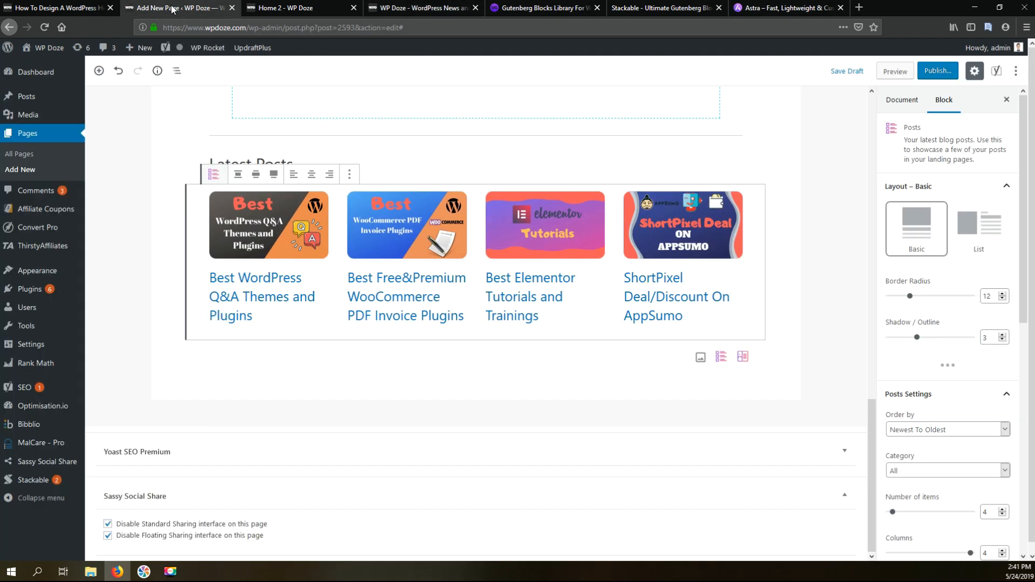
click(178, 360)
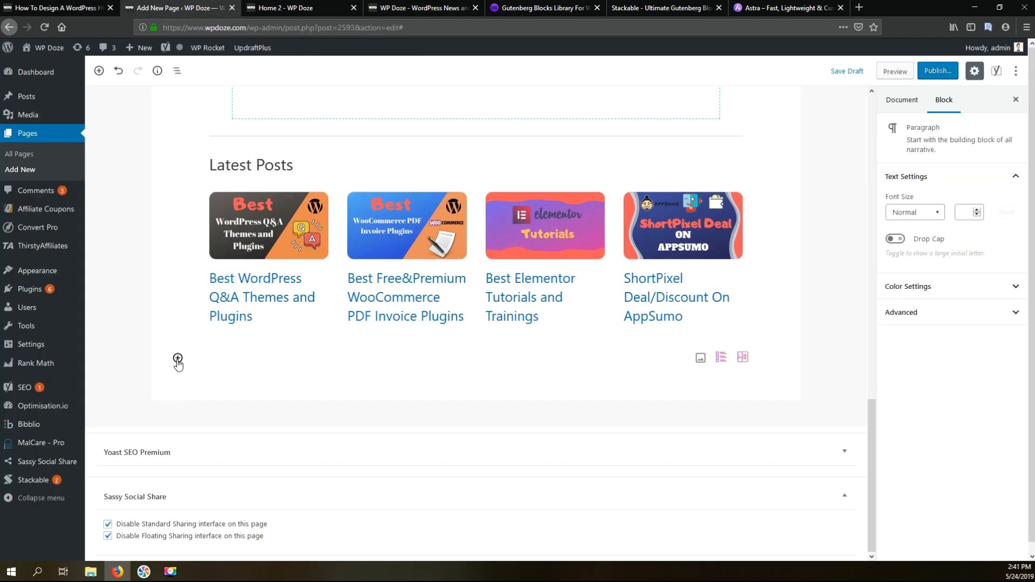
click(178, 359)
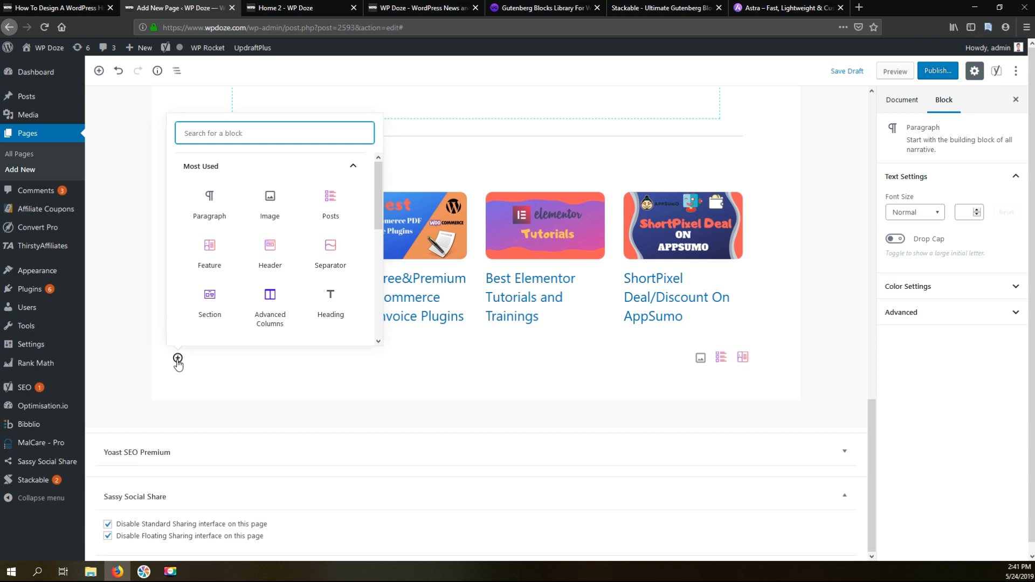
text(se)
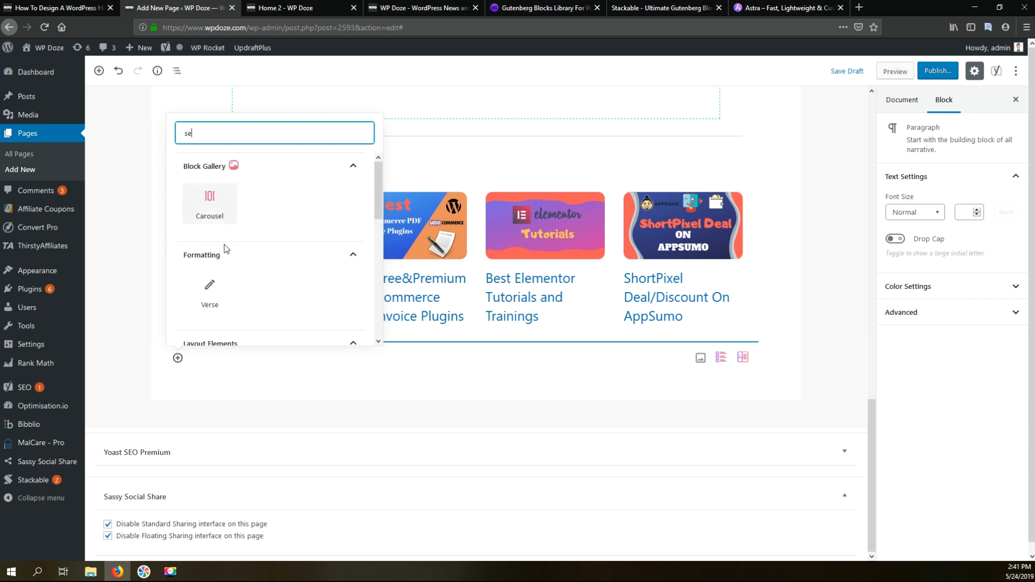
scroll(232, 259, down, 3)
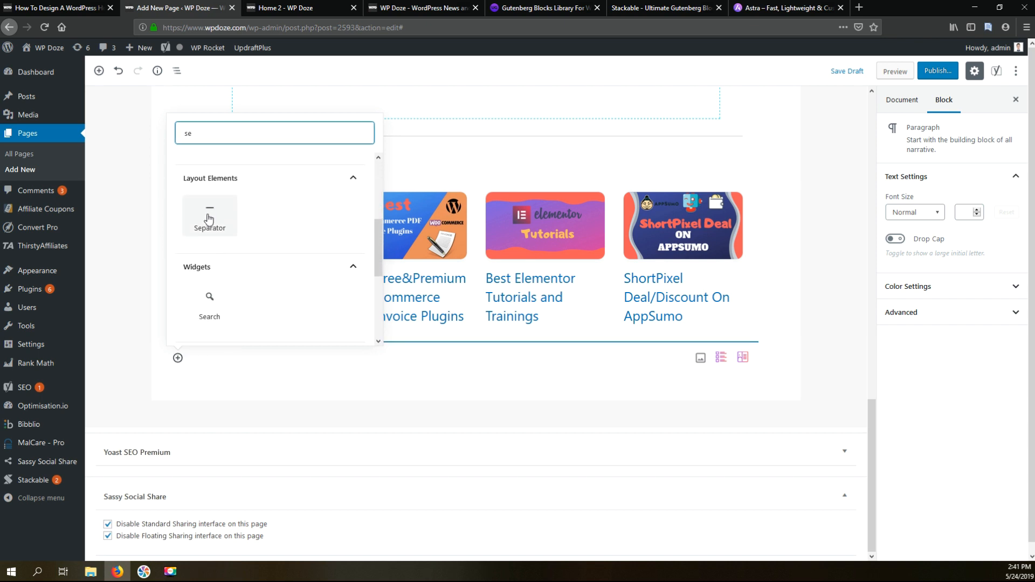
click(209, 218)
click(893, 189)
click(965, 235)
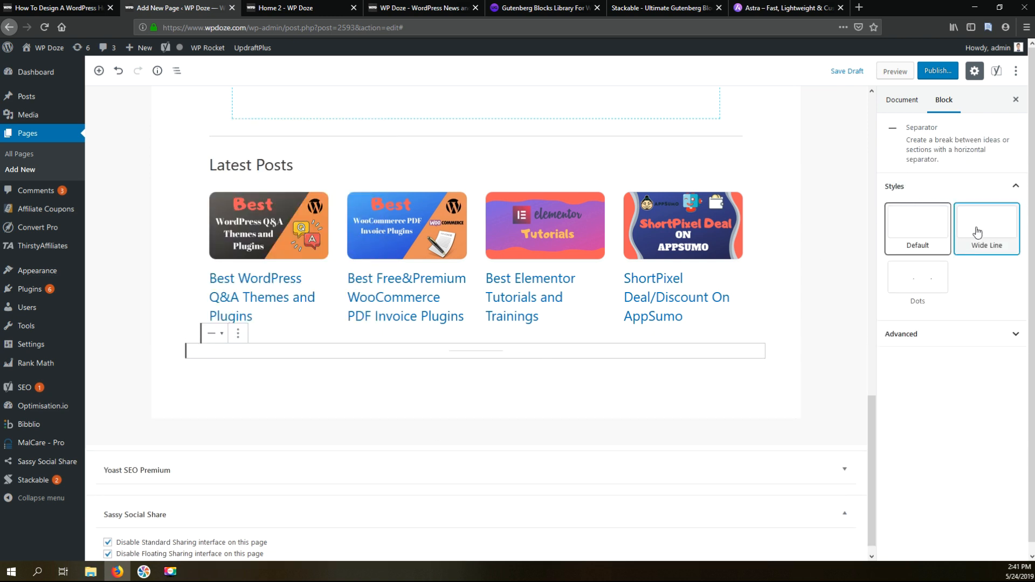
Add a Heading block with the text "Tutorials" below the separator that follows the posts grid
click(233, 373)
click(178, 376)
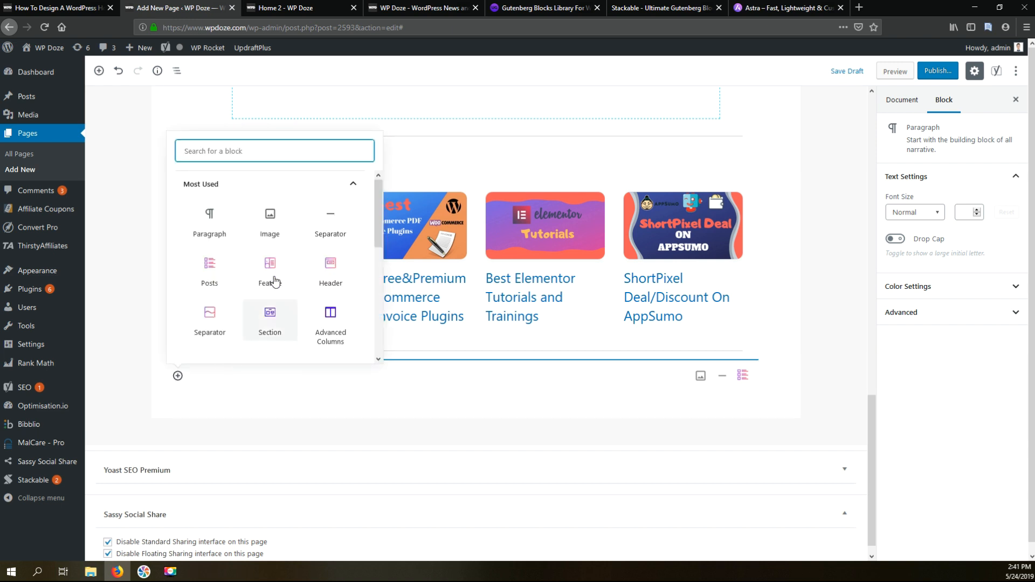
scroll(273, 277, down, 5)
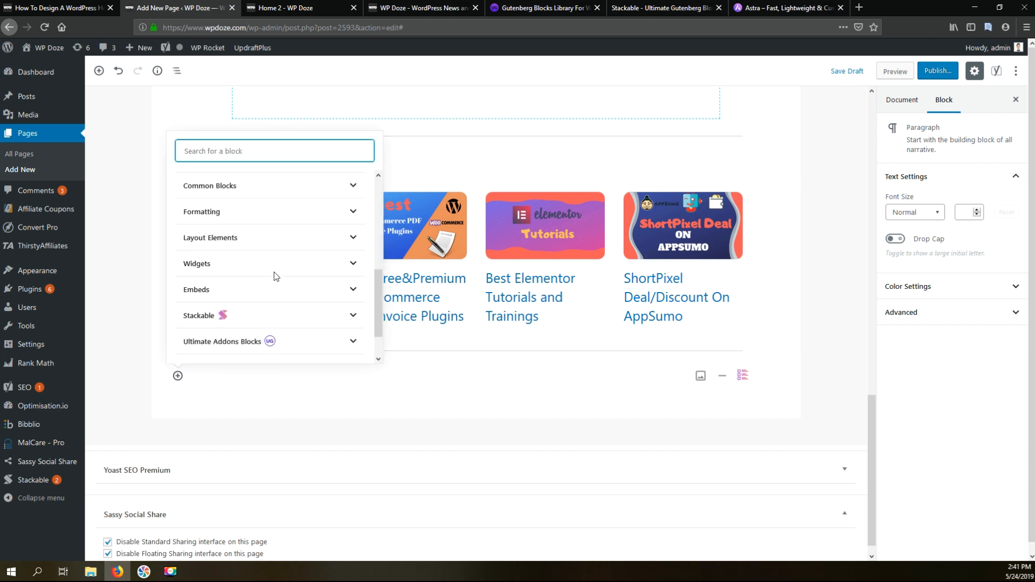
text(t)
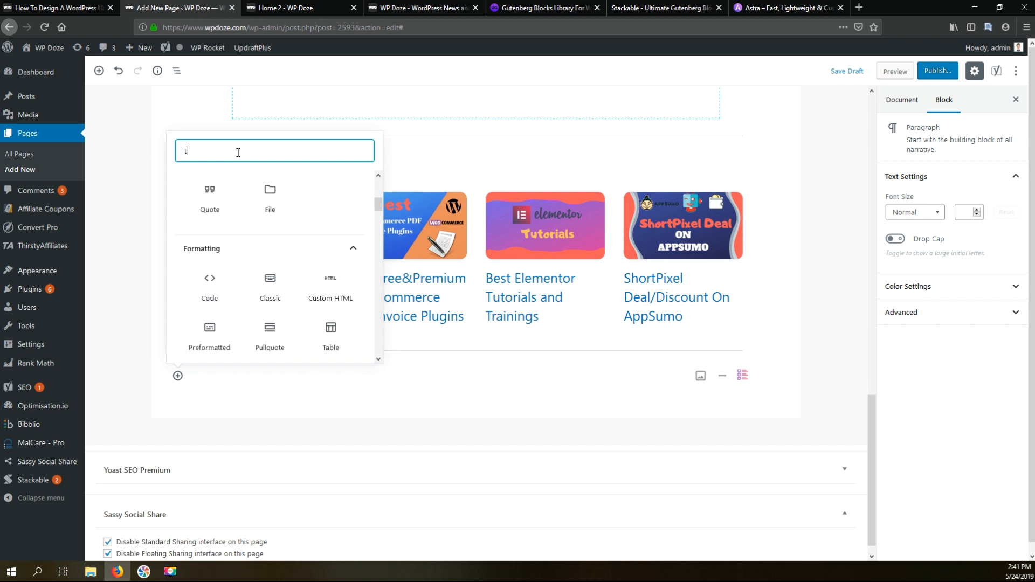
text(i)
scroll(221, 220, down, 6)
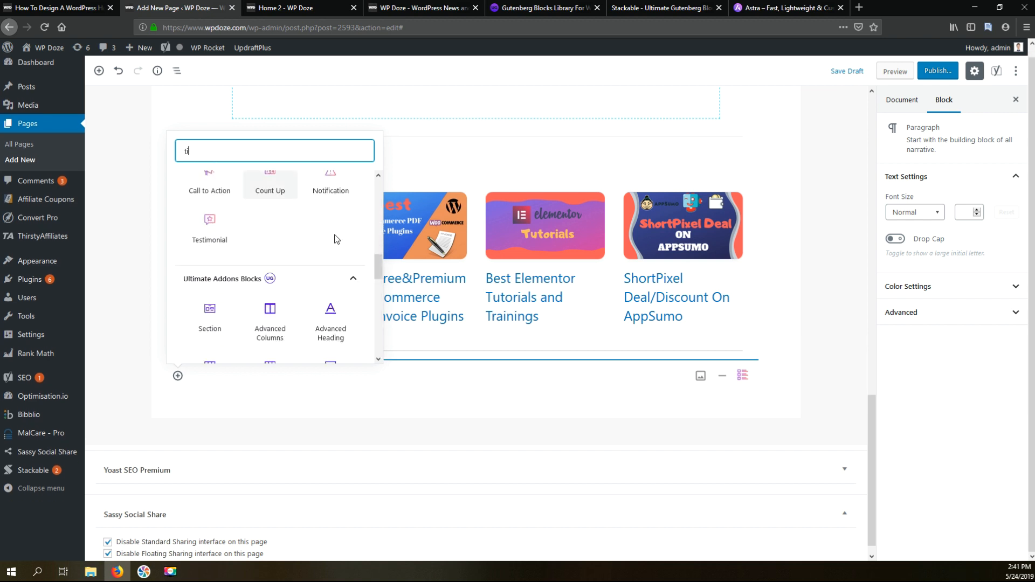
scroll(326, 209, up, 6)
scroll(327, 210, down, 3)
scroll(327, 210, up, 3)
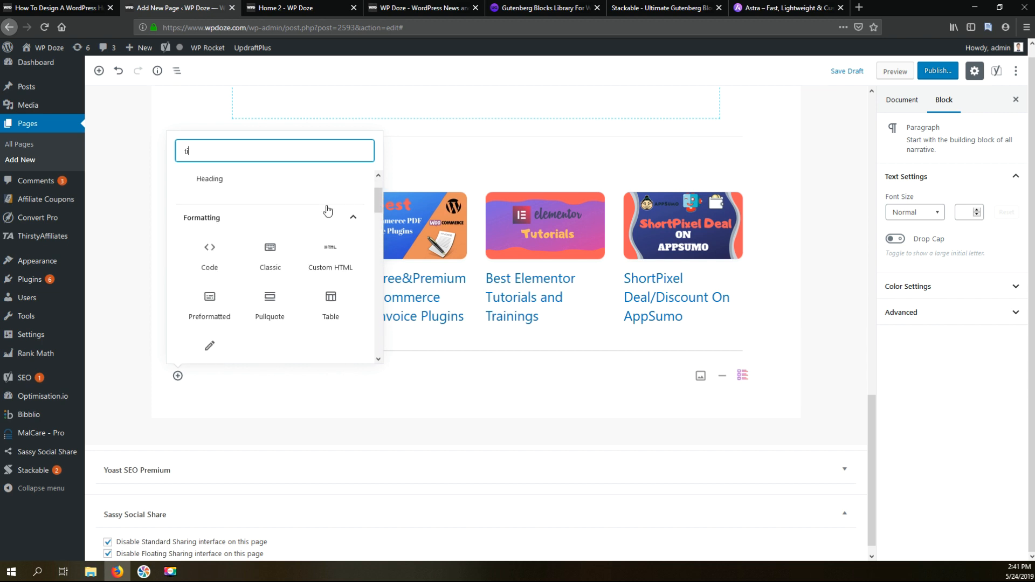
scroll(328, 210, up, 1)
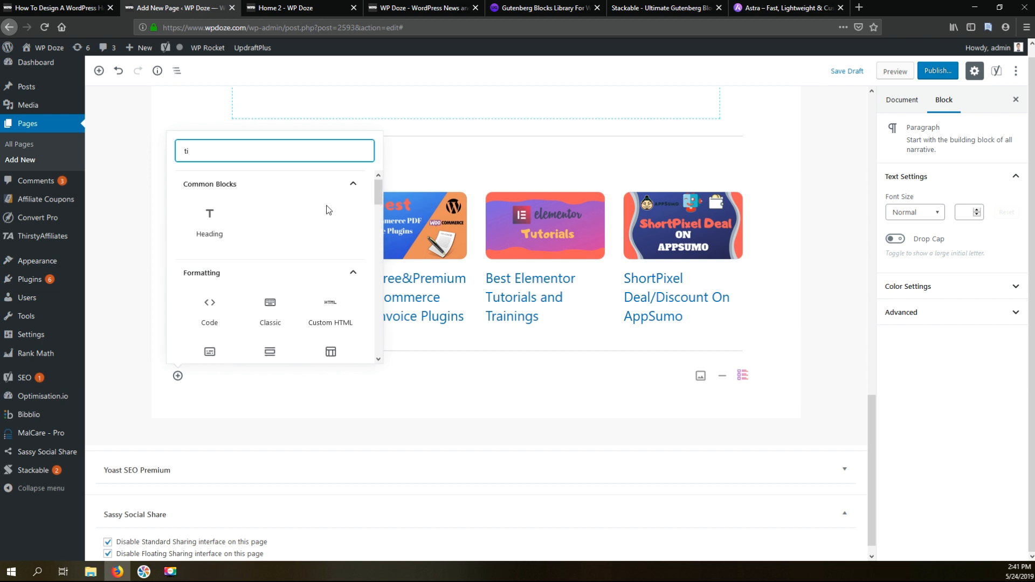
click(209, 222)
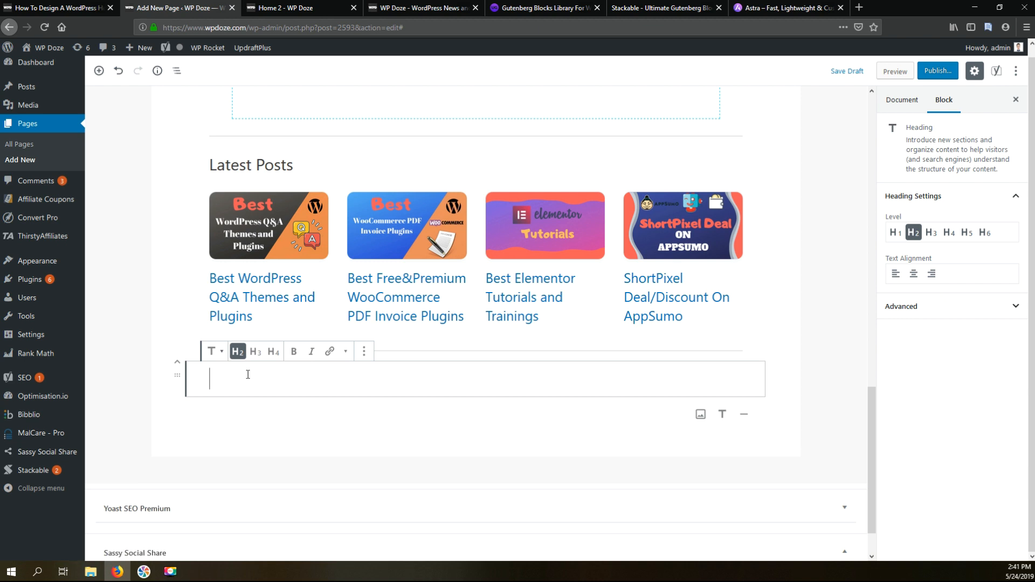
text(Tutorials)
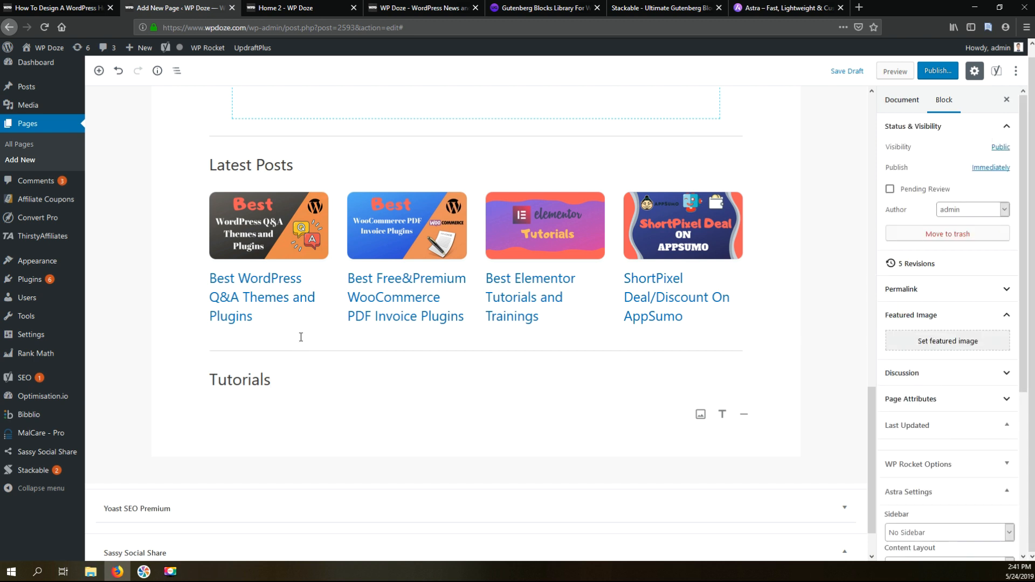
Insert an Ultimate Addons Post Carousel block below the "Tutorials" heading and look over its posts
click(202, 416)
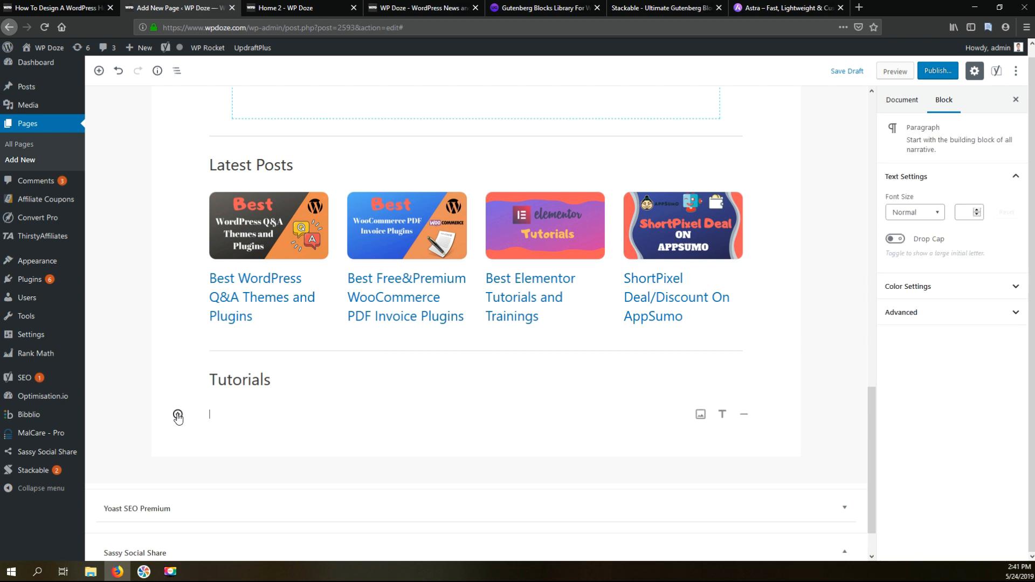
click(178, 414)
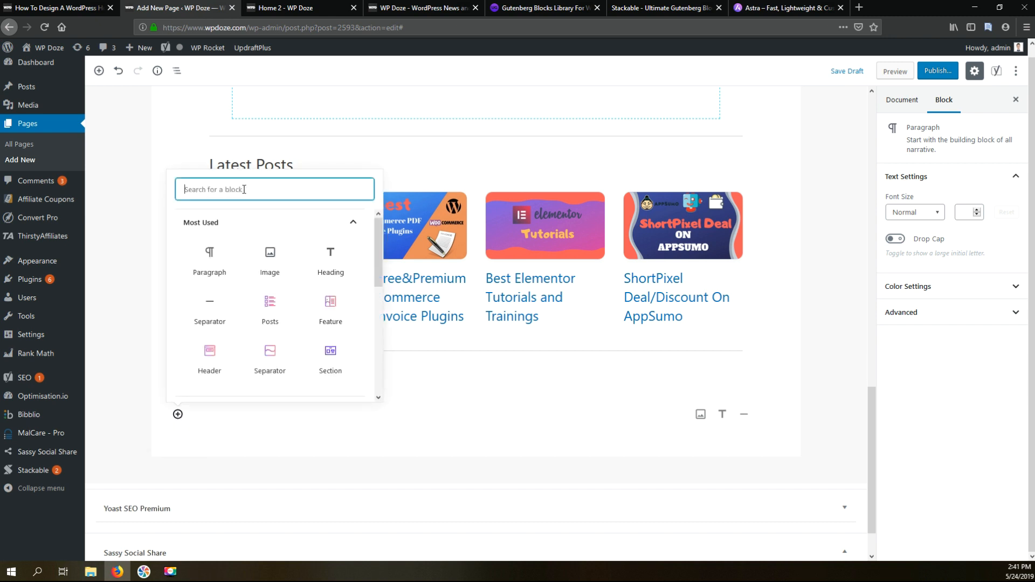
text(posts)
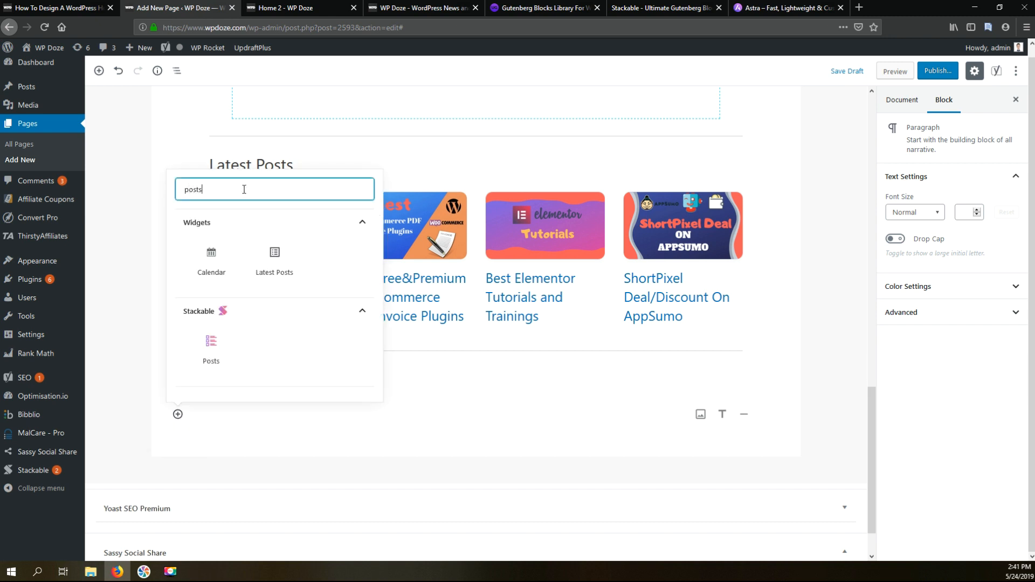
text( c)
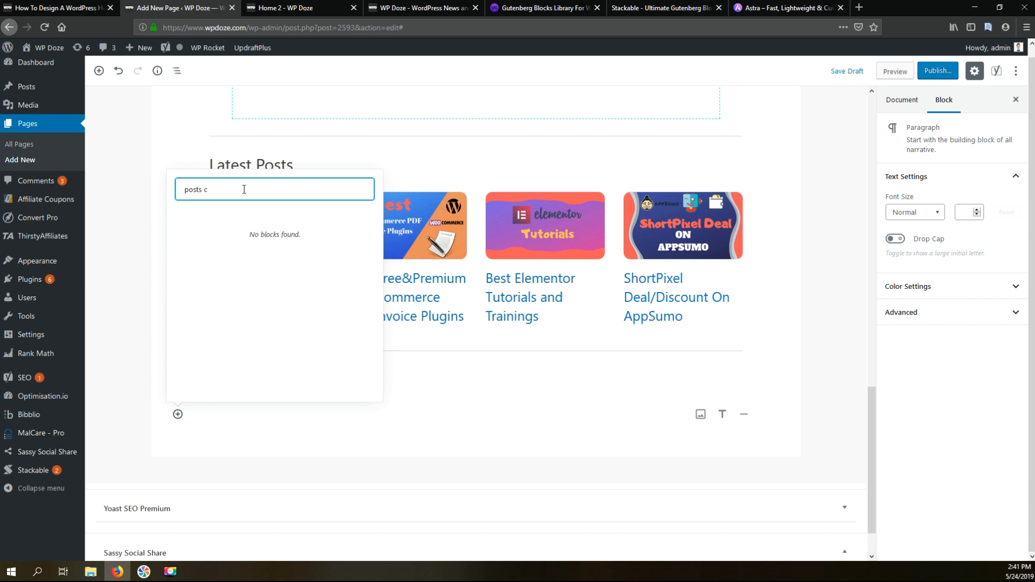
key(BackSpace)
key(BackSpace)
key(BackSpace)
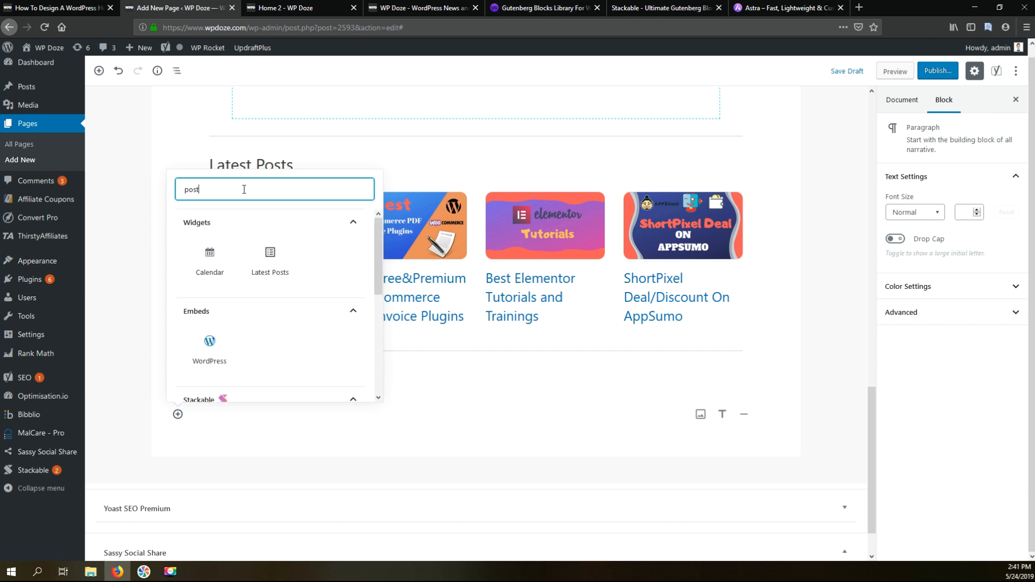
text(ca)
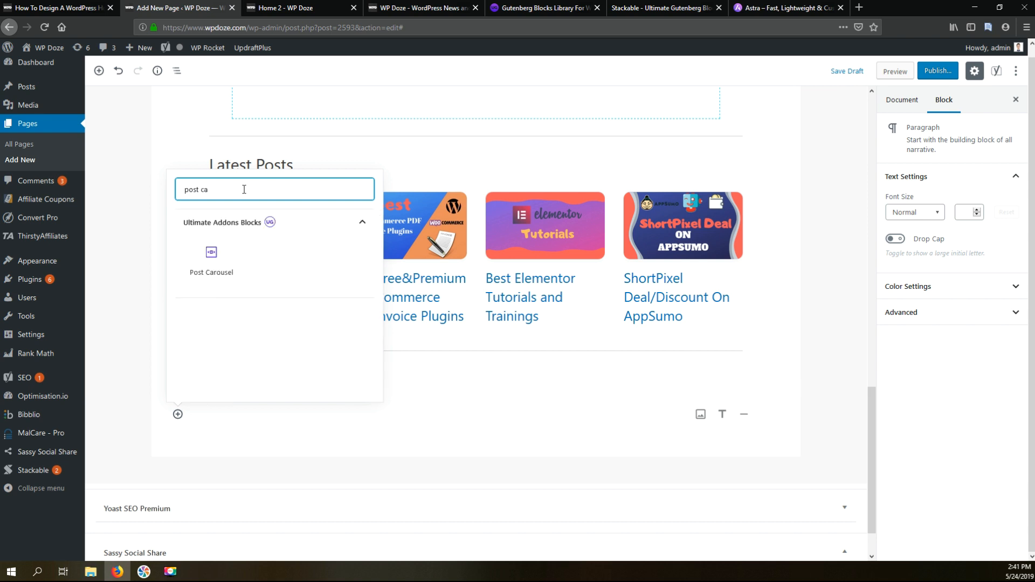
click(224, 258)
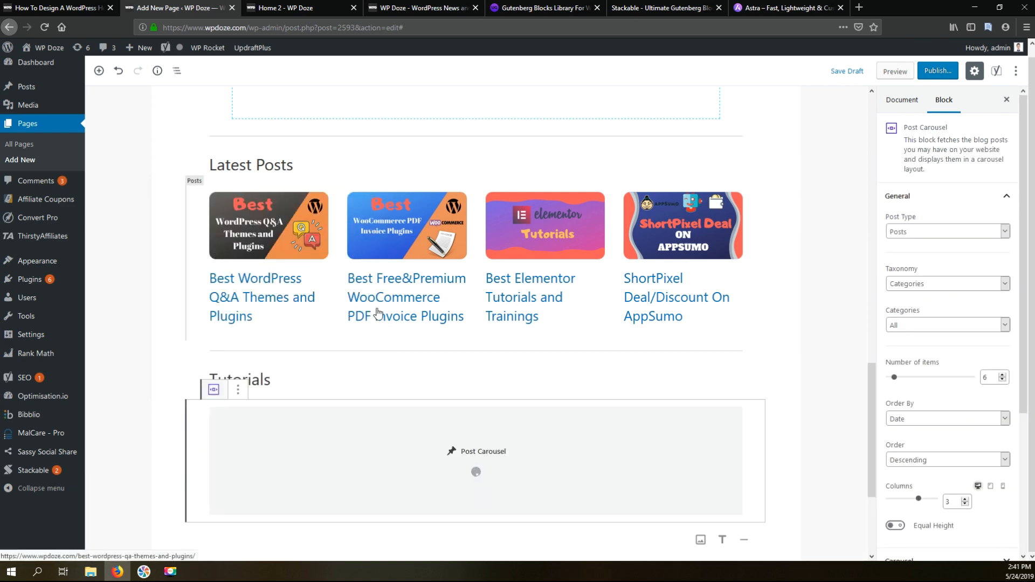
scroll(469, 340, down, 1)
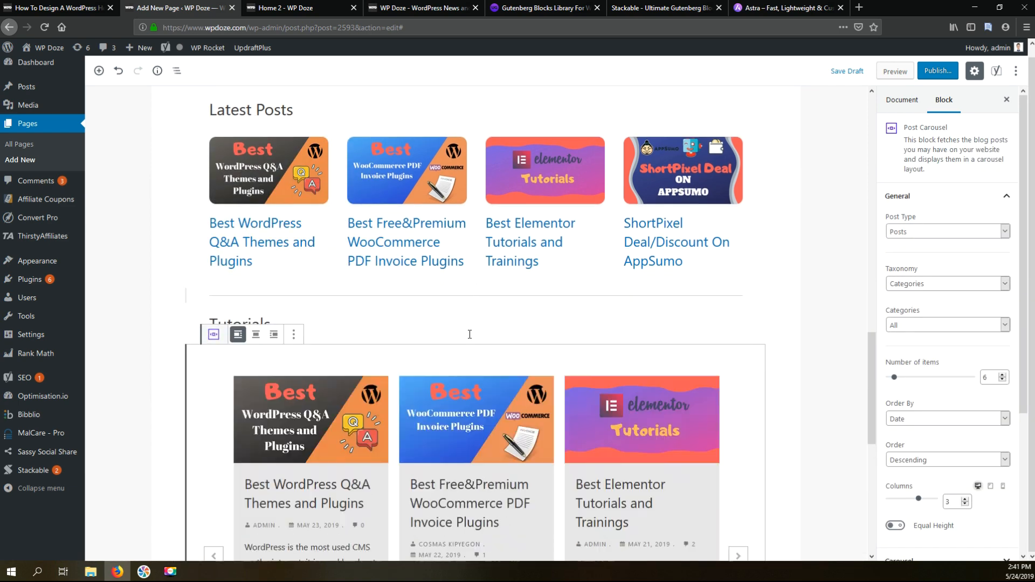
scroll(469, 337, down, 2)
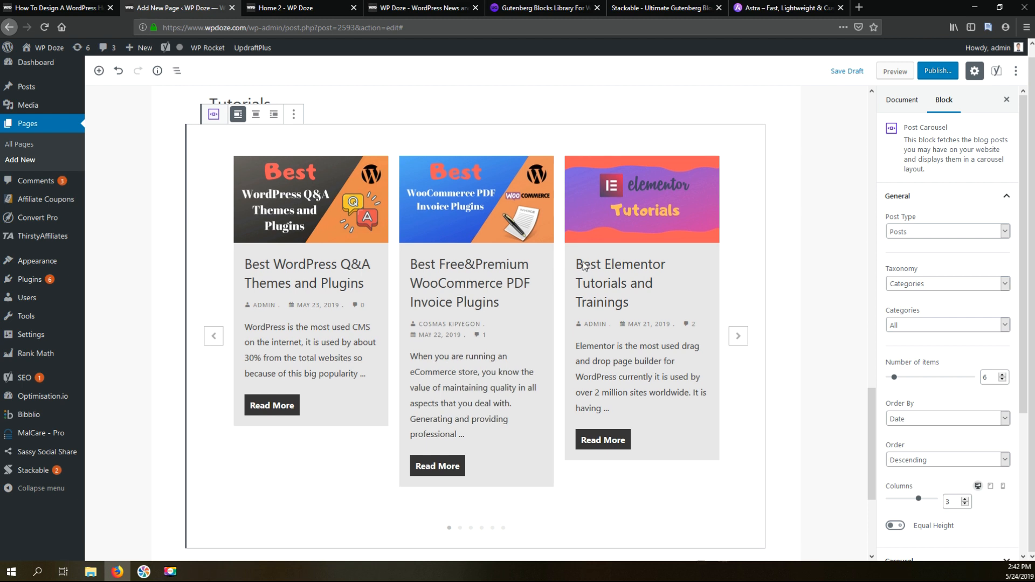
Restrict the Post Carousel below the "Tutorials" heading to posts in the Tips category
scroll(584, 266, up, 1)
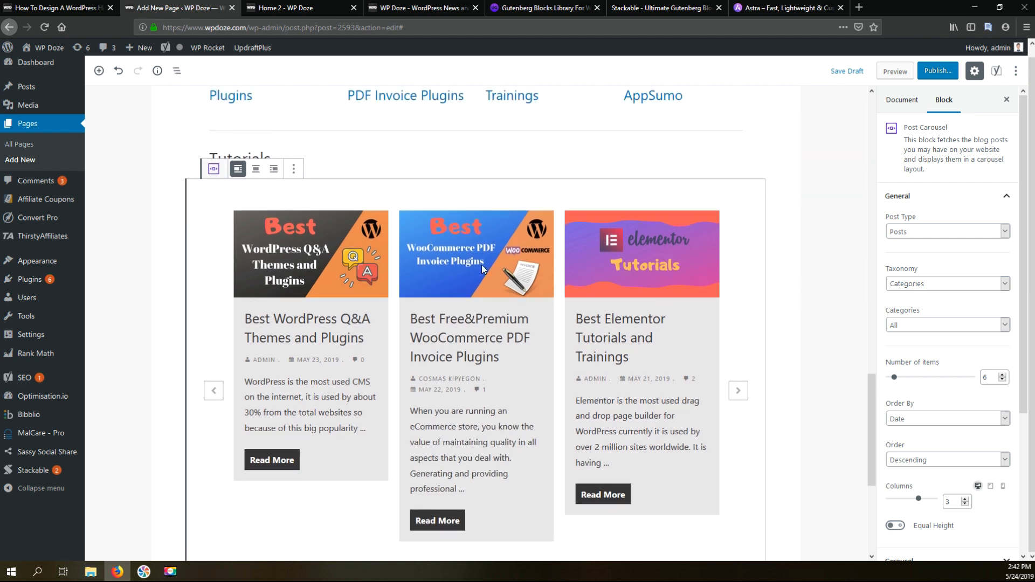
scroll(506, 268, up, 1)
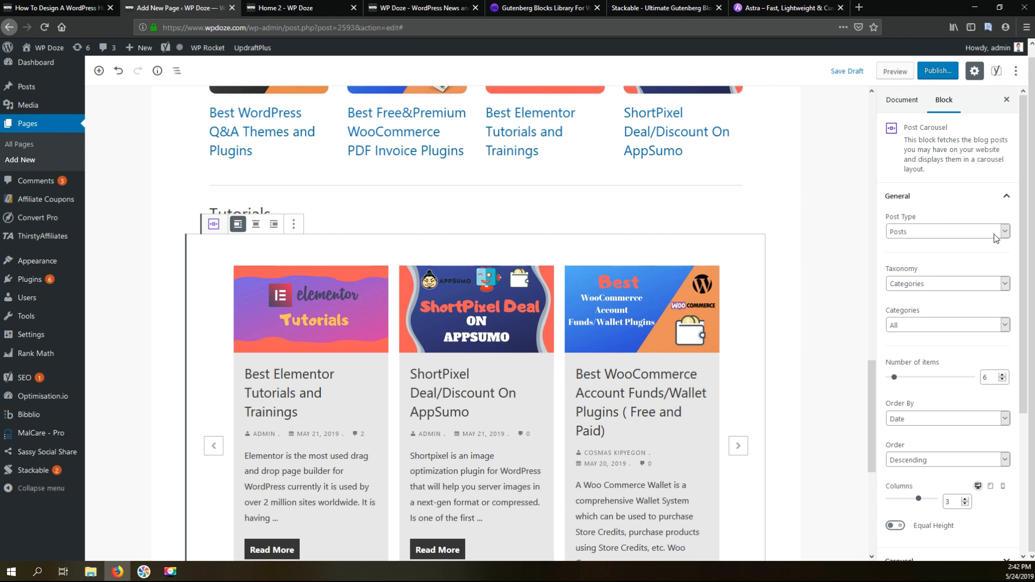
scroll(996, 239, down, 1)
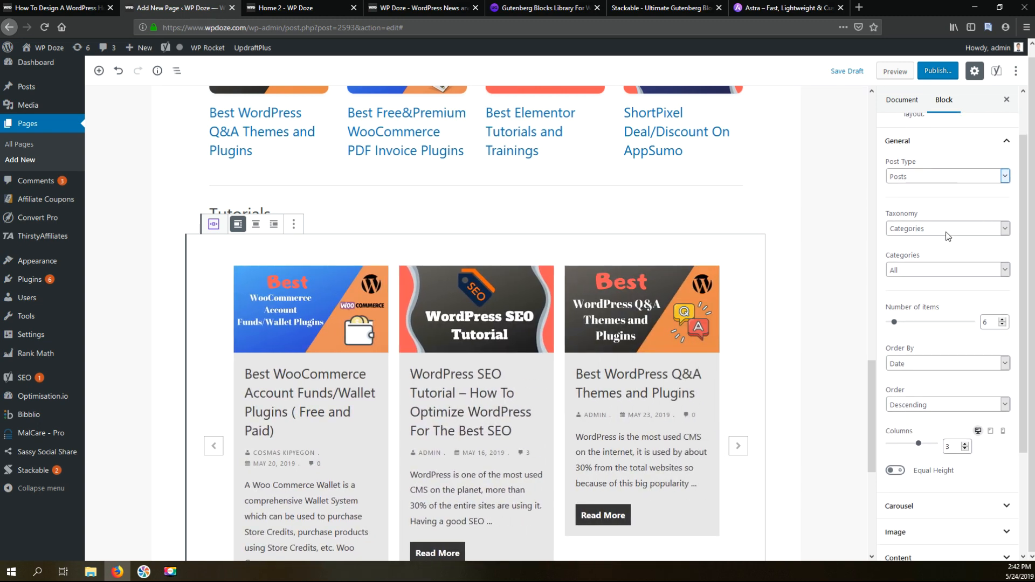
click(963, 270)
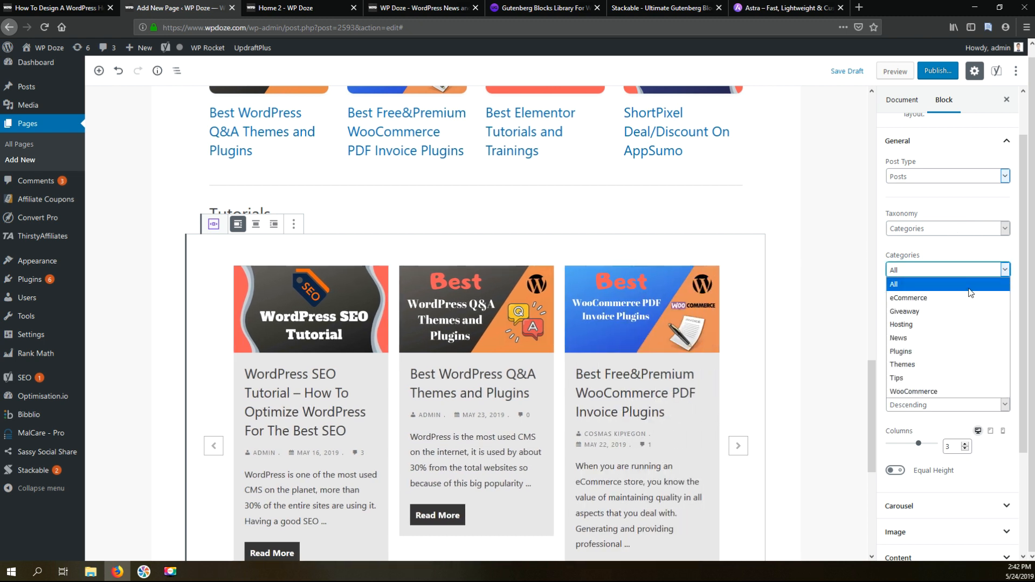
click(922, 375)
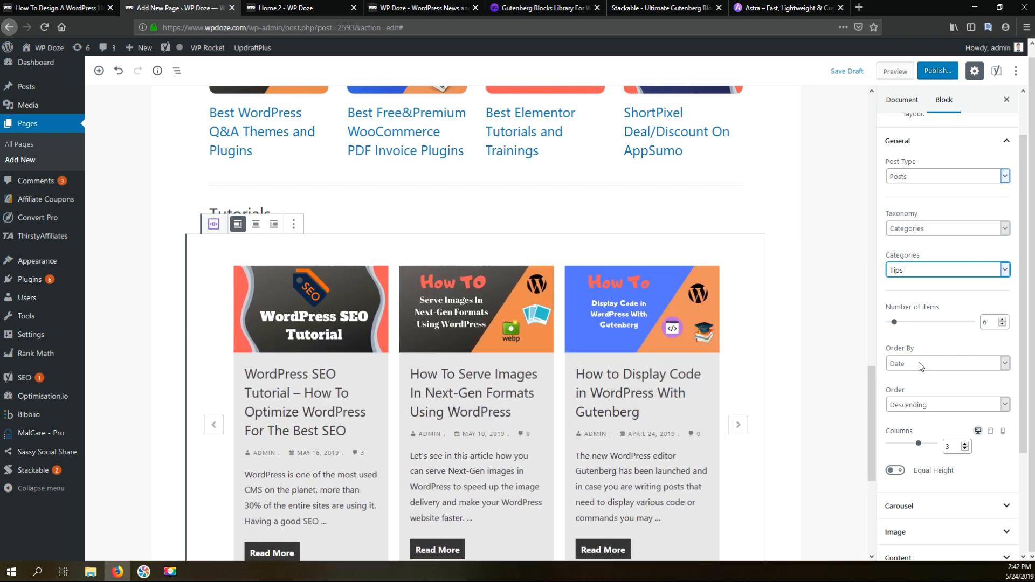
Set the Post Carousel to 4 columns and enable Equal Height for its cards
scroll(928, 372, down, 1)
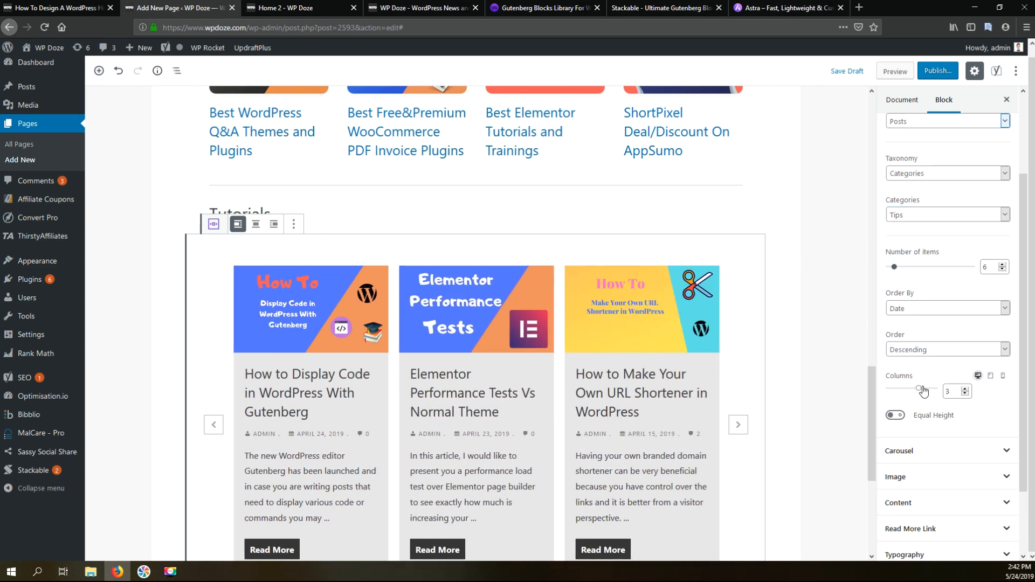
drag(927, 388, 977, 395)
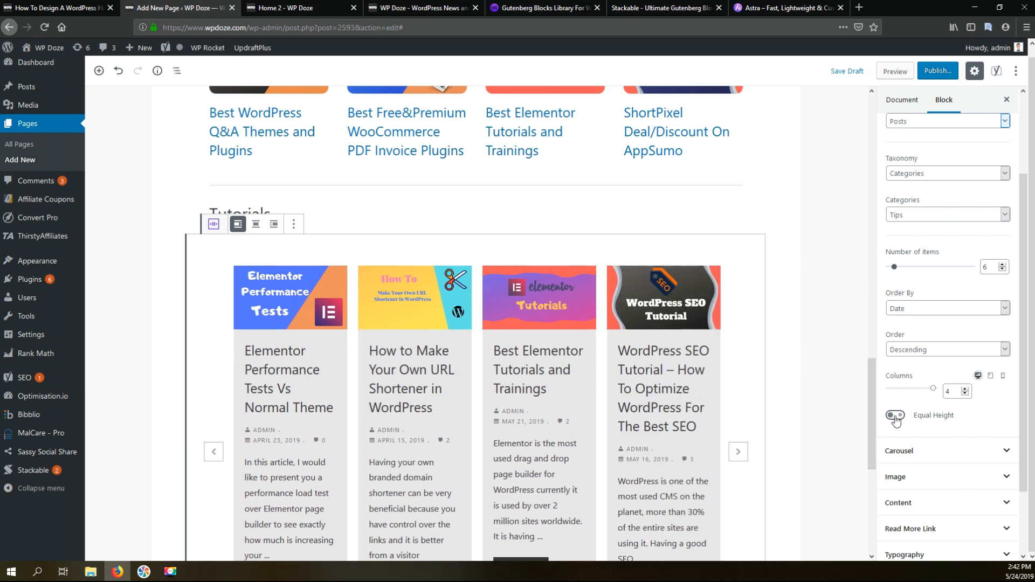
click(896, 416)
scroll(739, 309, down, 2)
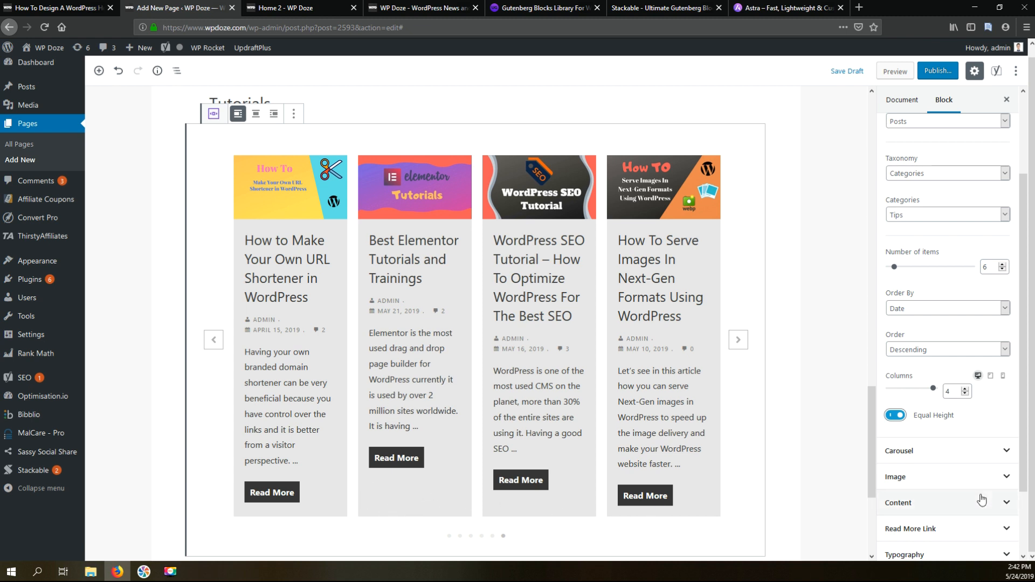
Set the carousel's autoplay speed to about 4514 ms and look over its transition, arrow and dot options
click(966, 451)
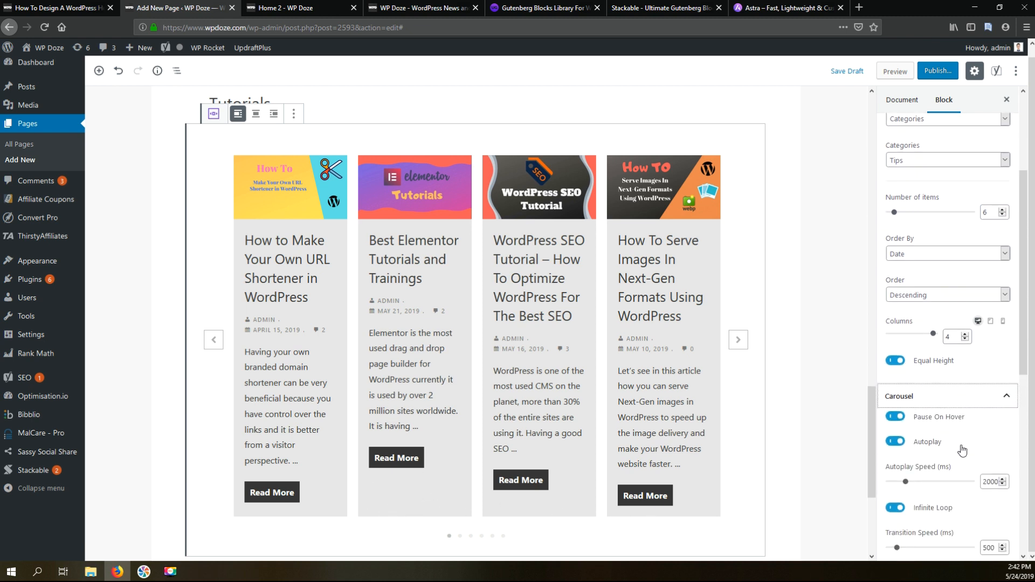
scroll(998, 342, down, 3)
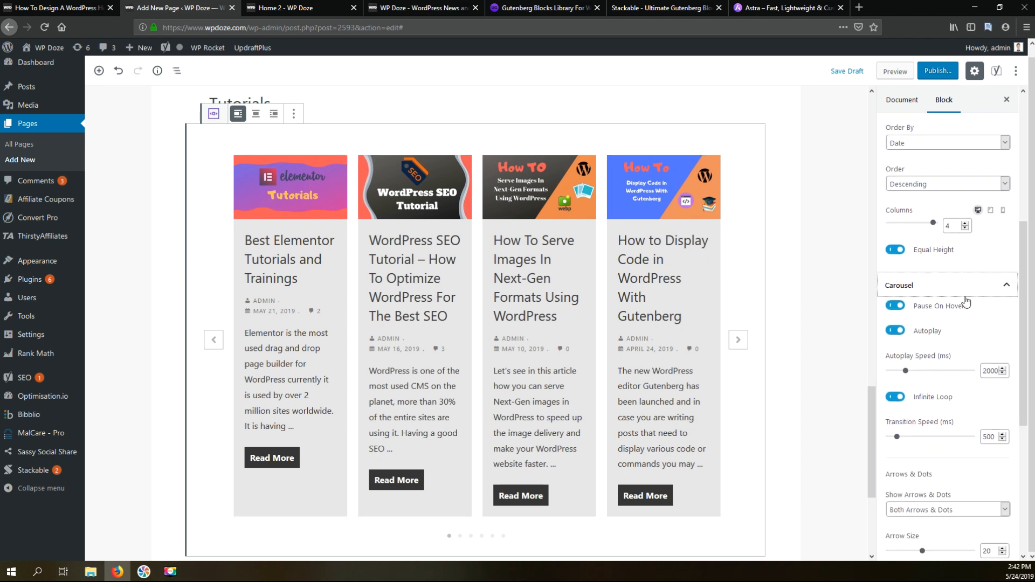
scroll(962, 299, down, 1)
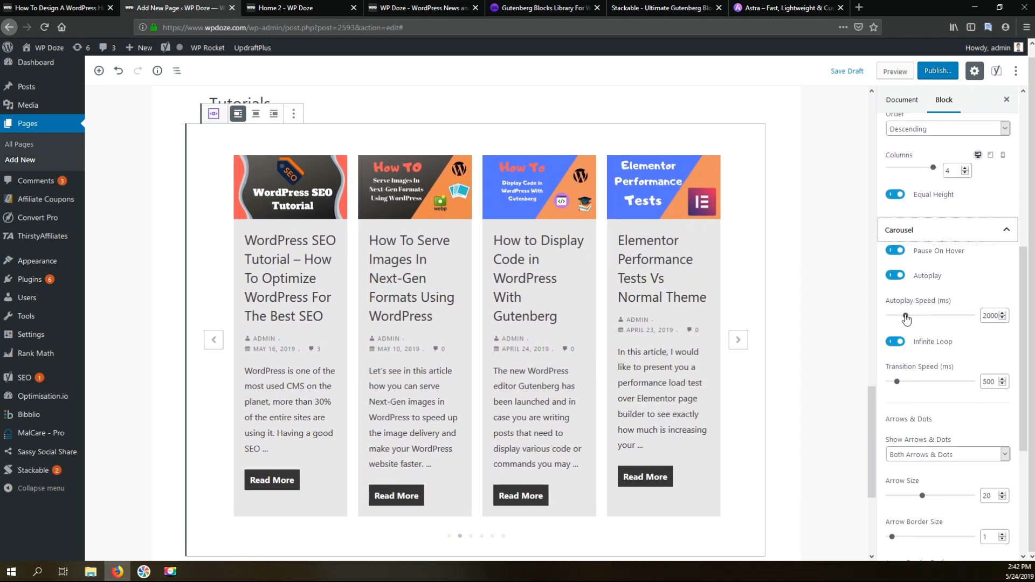
drag(908, 319, 913, 319)
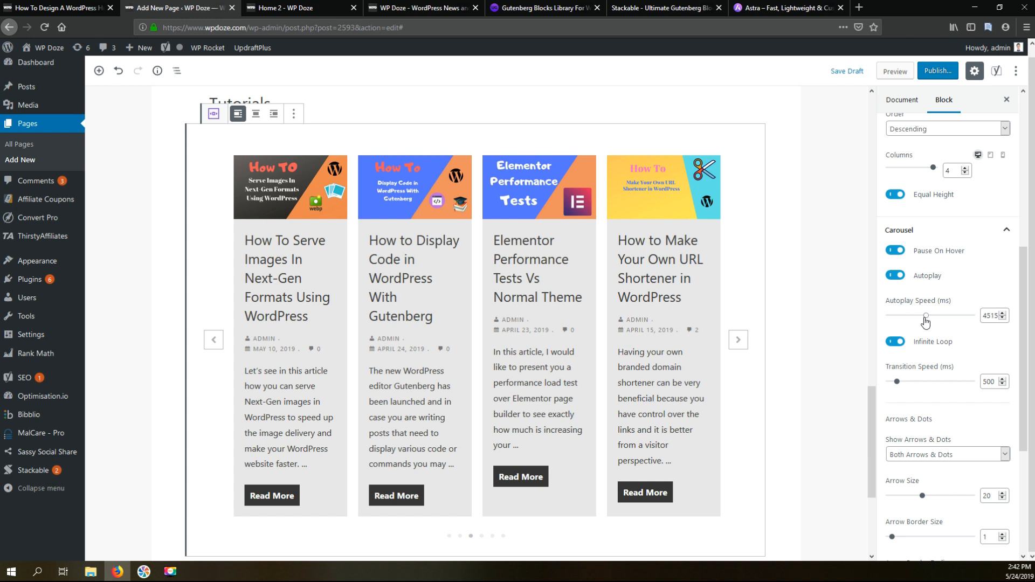
scroll(965, 388, down, 1)
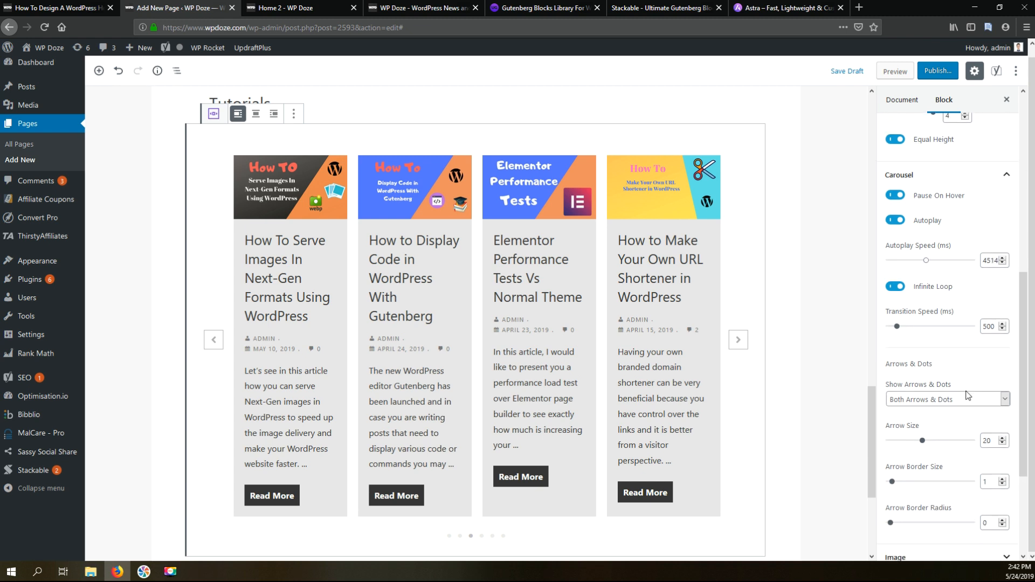
scroll(967, 372, down, 1)
scroll(968, 319, down, 1)
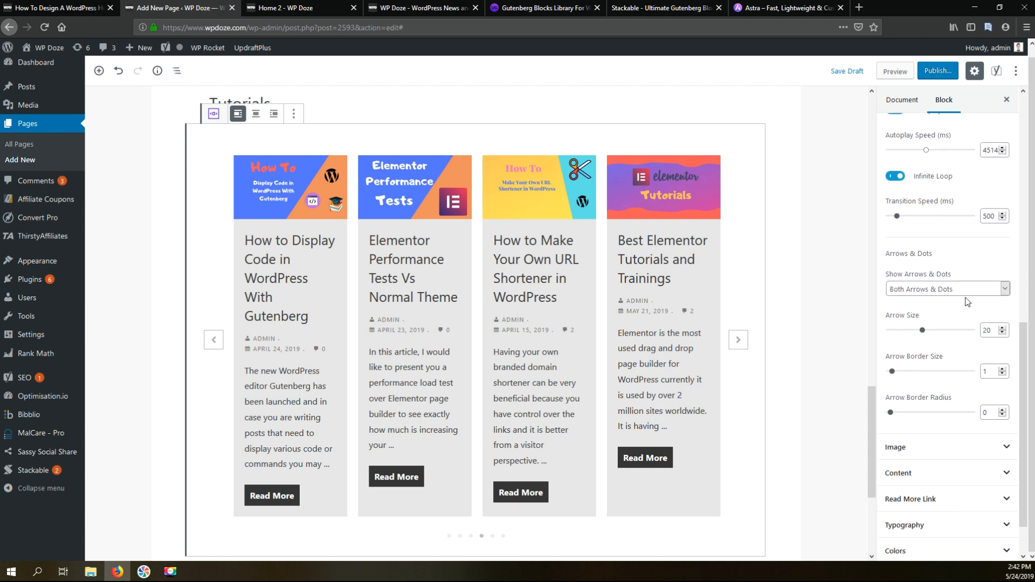
scroll(957, 301, down, 1)
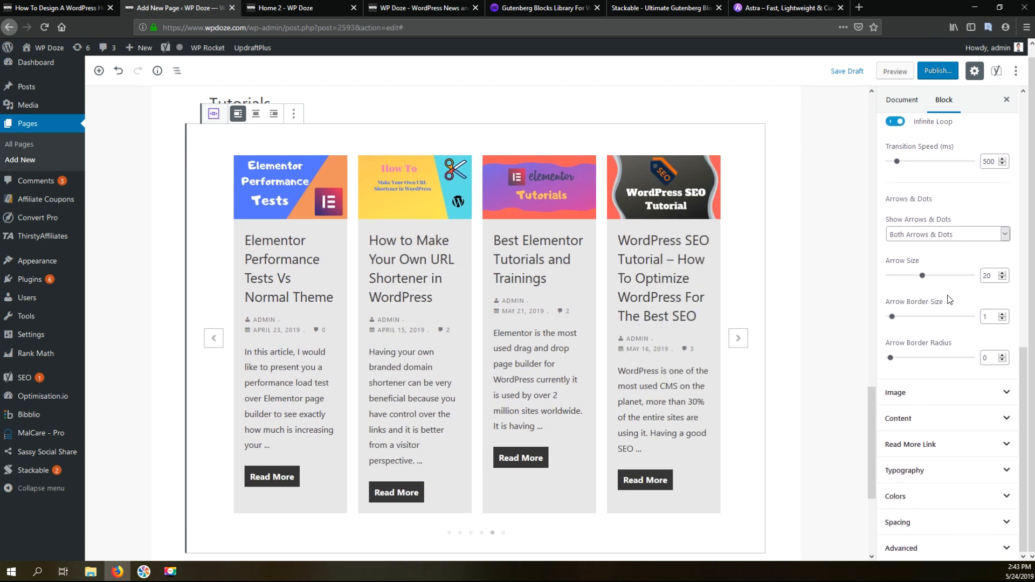
Set the image size of the carousel's featured images to Full
click(1006, 392)
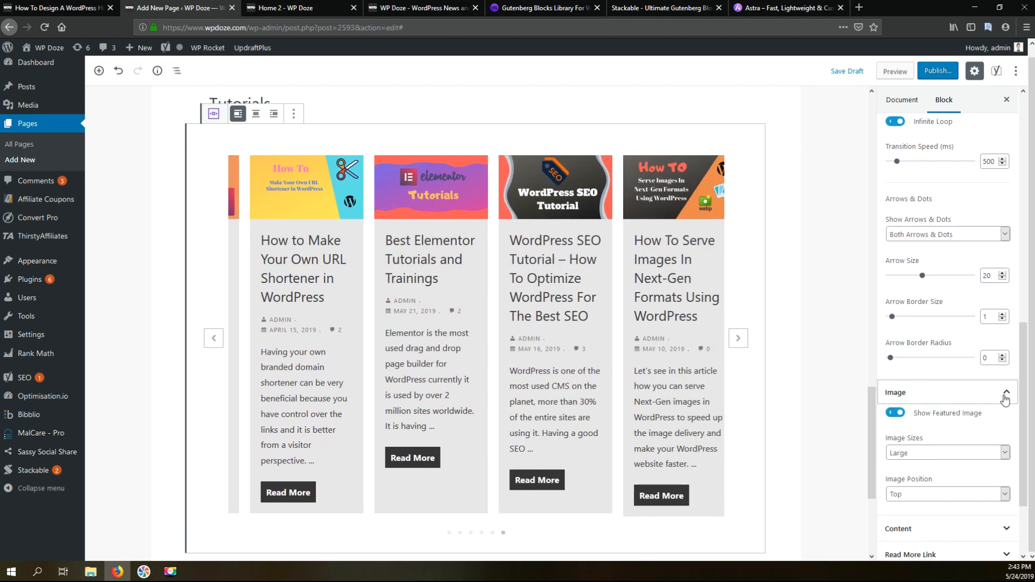
scroll(1004, 400, down, 1)
scroll(1004, 400, down, 1)
click(971, 401)
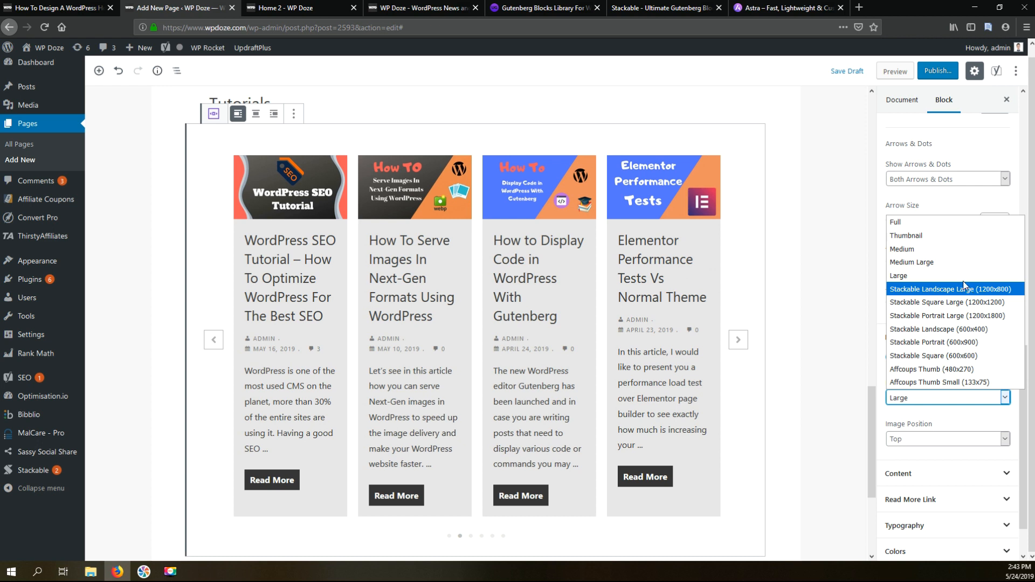
key(Escape)
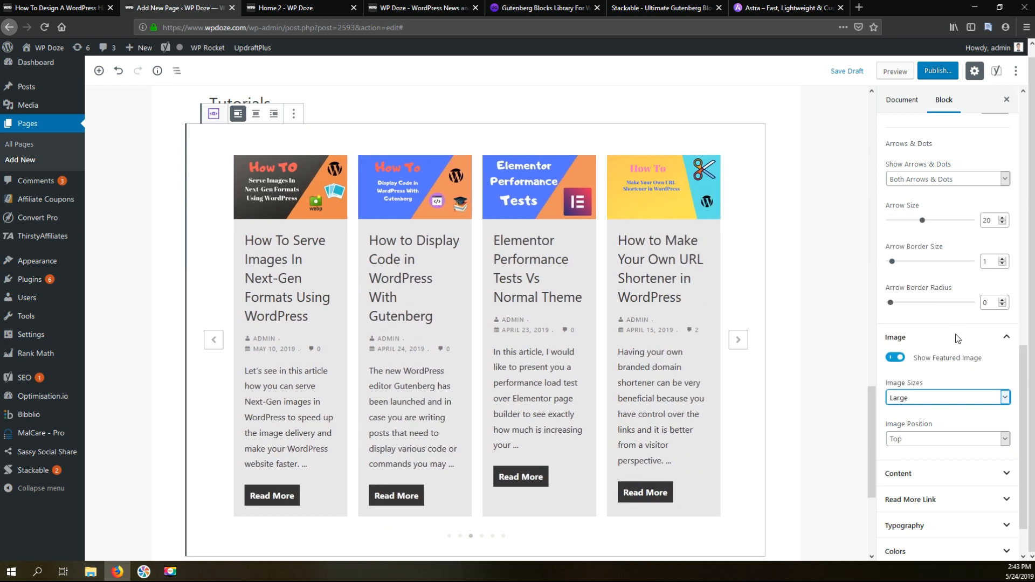
scroll(958, 338, down, 2)
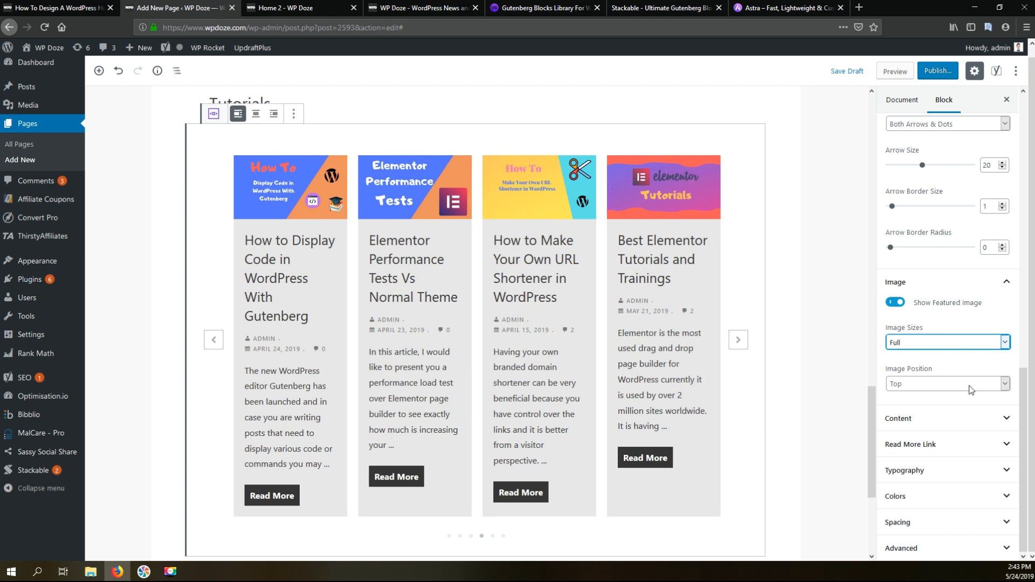
Hide the author, date, comment count and excerpt on the carousel's post cards
click(1010, 420)
scroll(994, 395, down, 2)
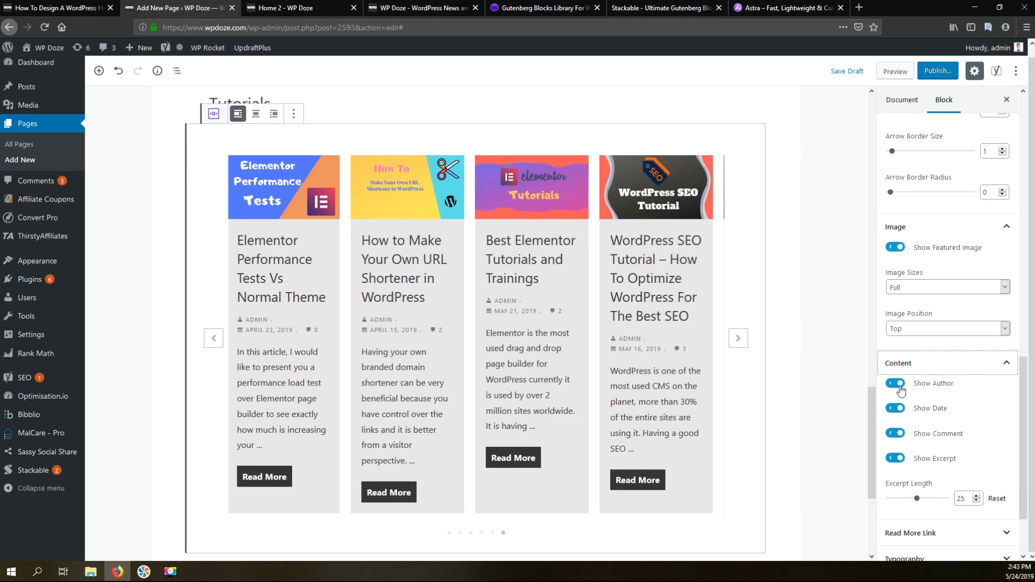
click(899, 385)
click(895, 408)
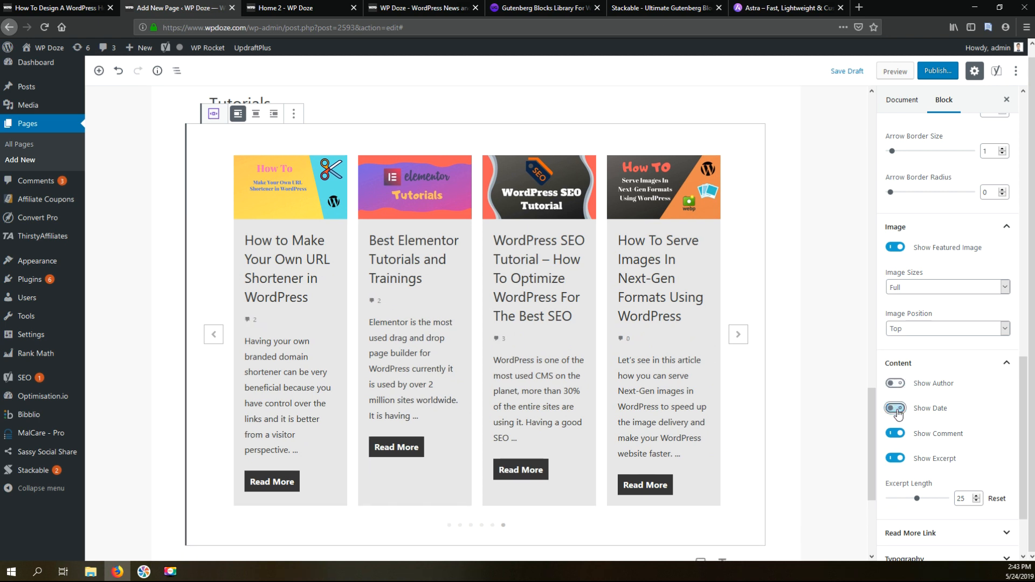
click(896, 436)
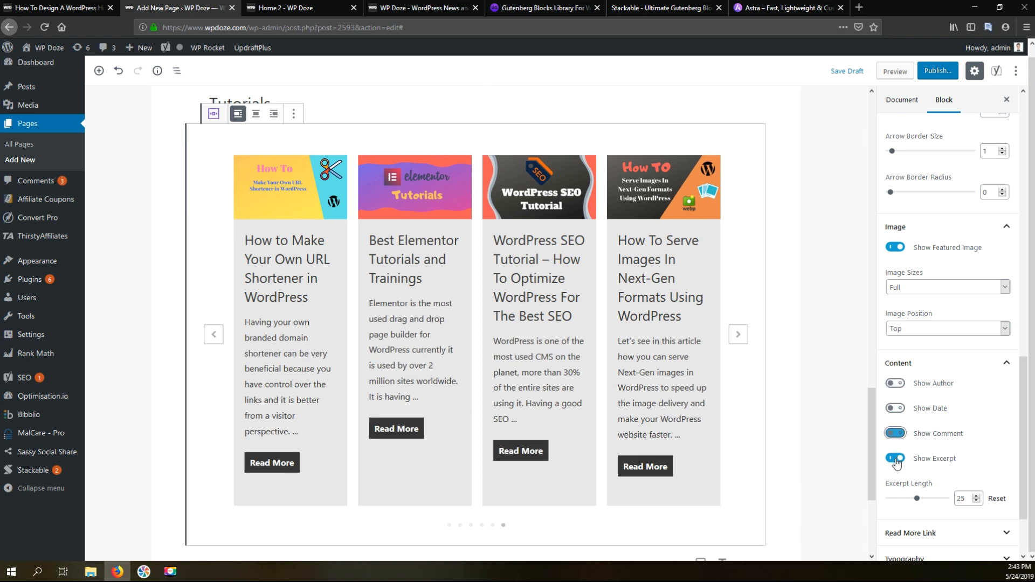
click(896, 459)
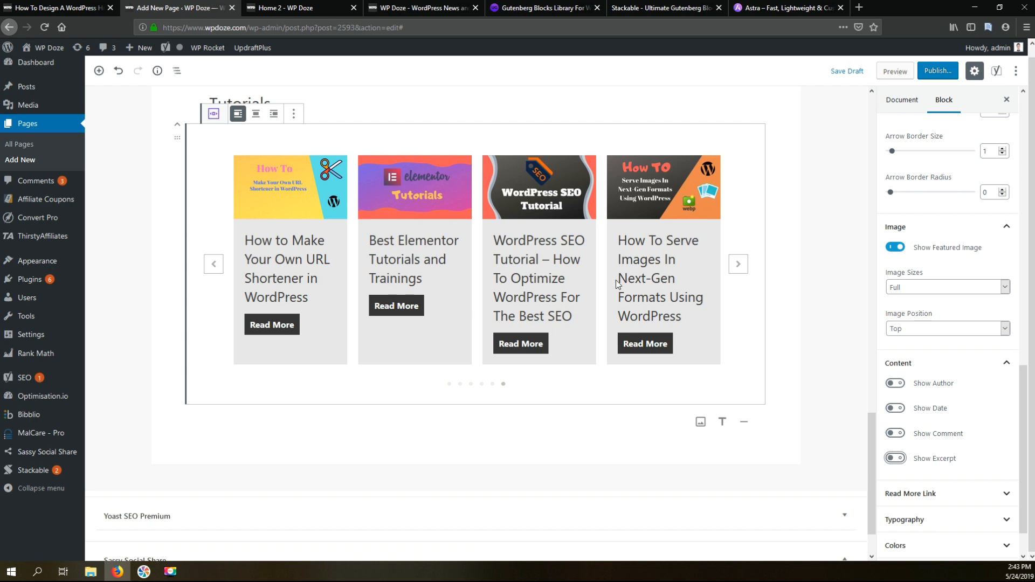
Try hiding the carousel's Read More link, show it again, and examine its button text, border, padding and color options
click(1000, 493)
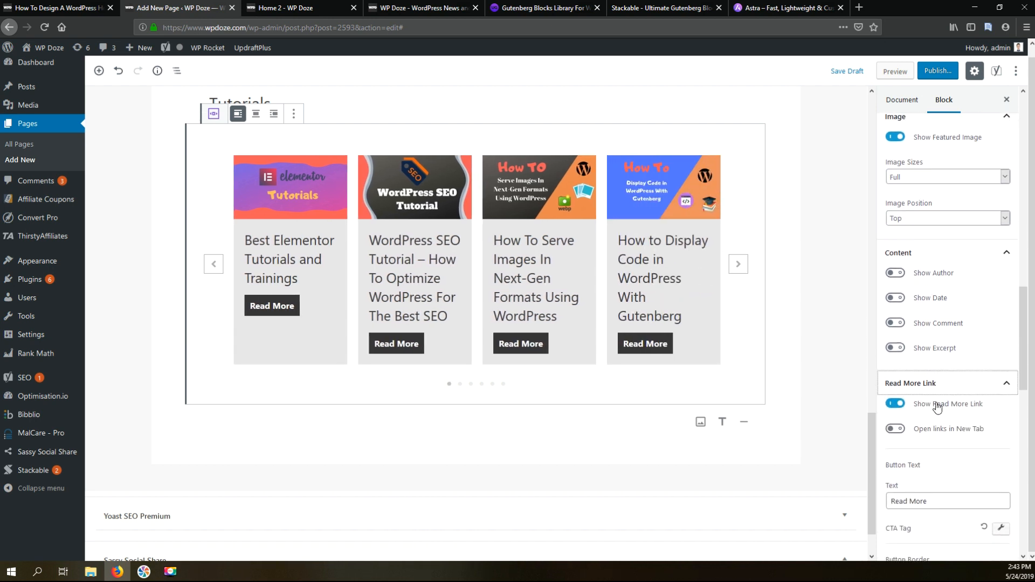
click(897, 406)
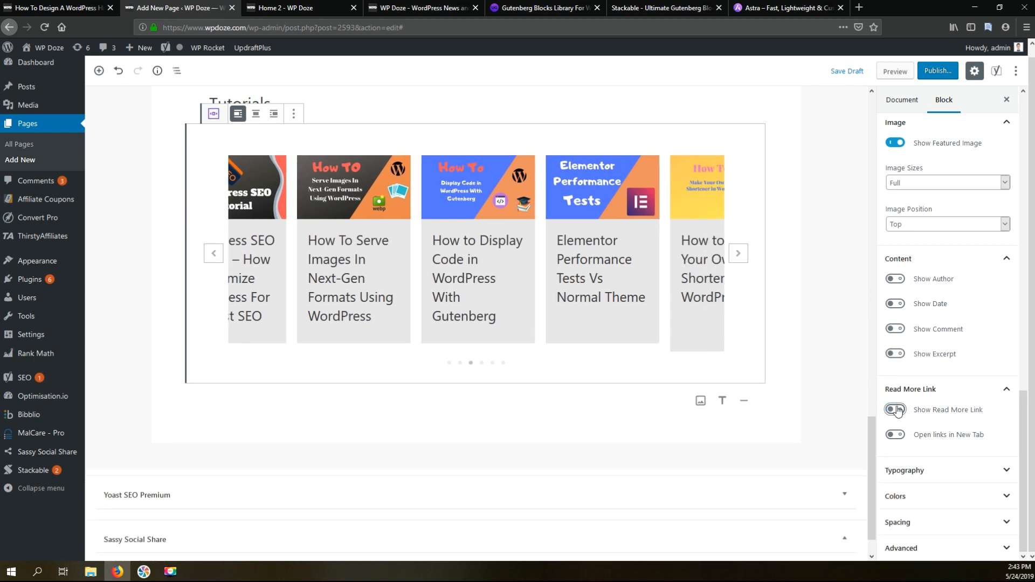
click(897, 410)
scroll(987, 425, down, 3)
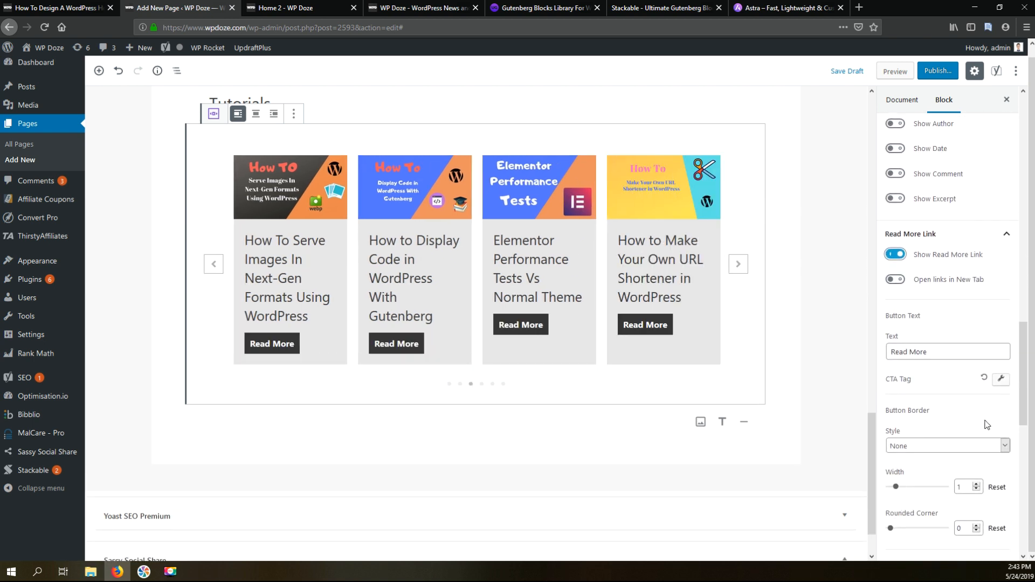
scroll(941, 339, down, 4)
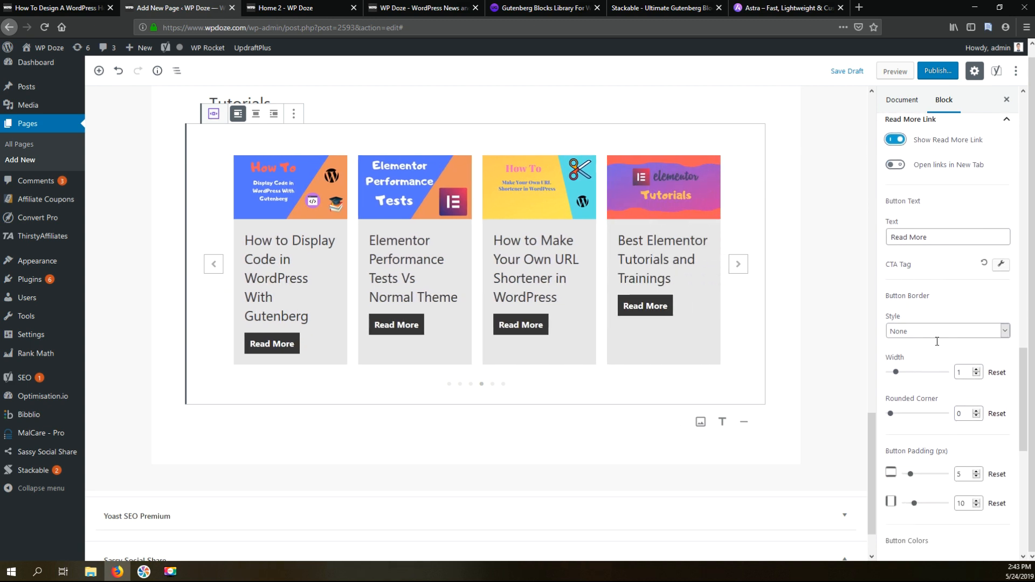
scroll(946, 333, down, 2)
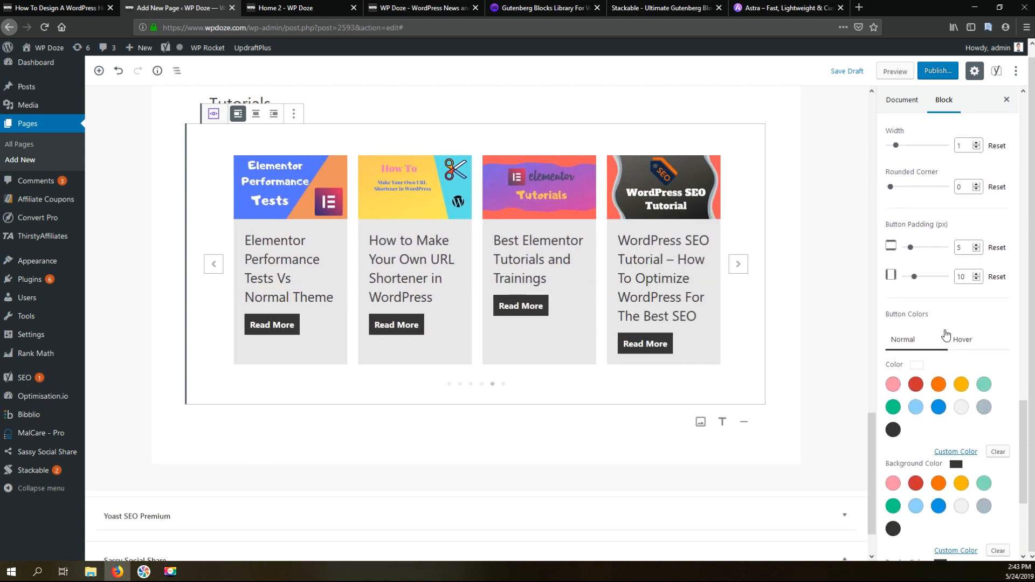
scroll(947, 334, down, 4)
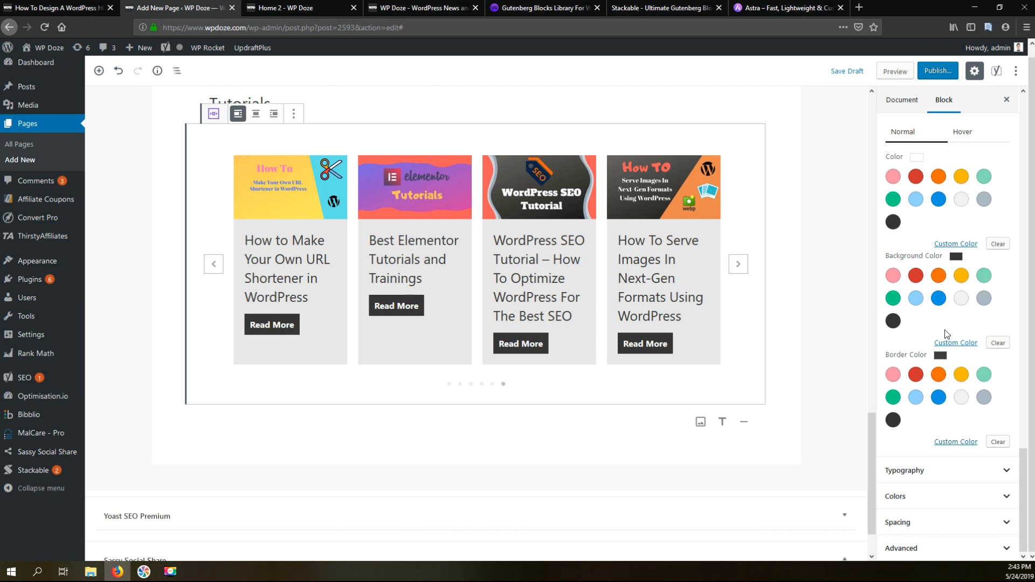
Look over the carousel's title typography options and set the blog background color of its cards to the darker blue swatch
click(994, 467)
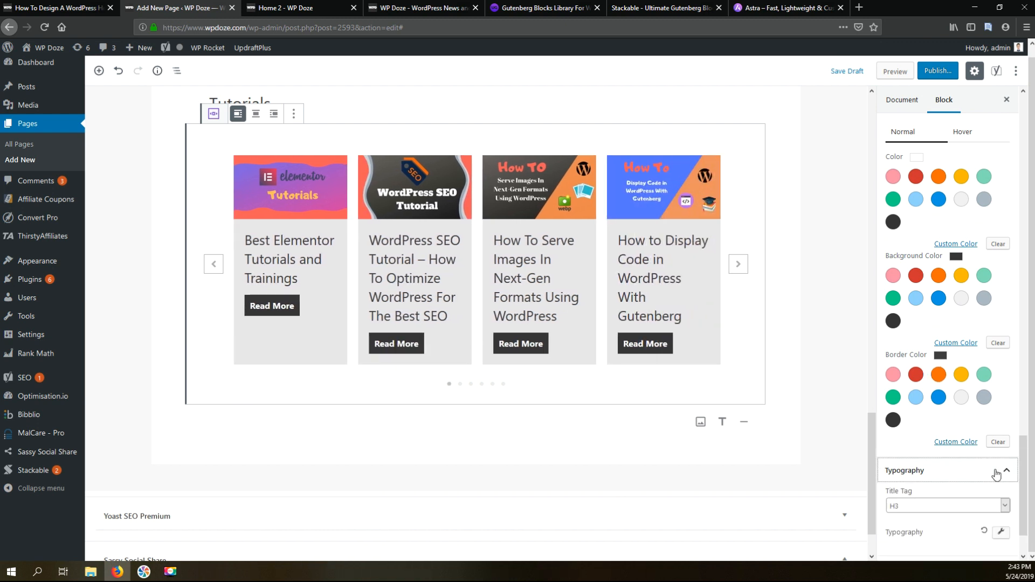
scroll(1003, 461, down, 2)
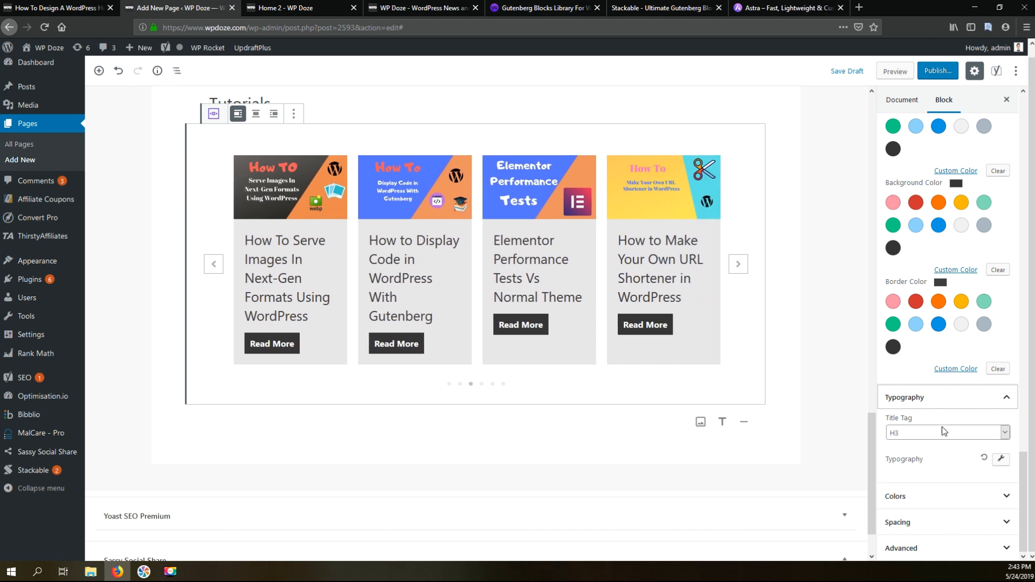
click(954, 498)
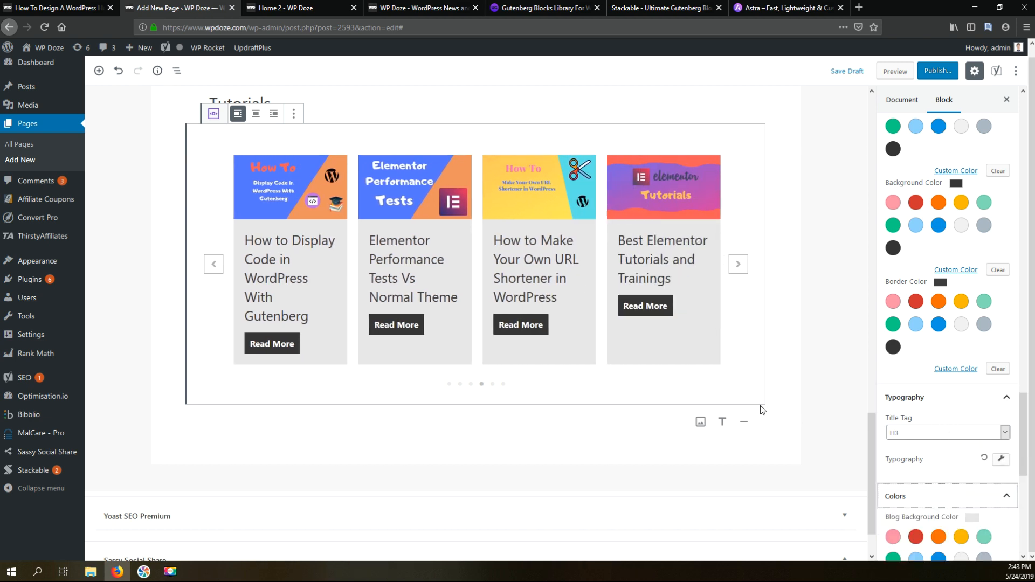
scroll(752, 402, down, 1)
scroll(898, 481, down, 1)
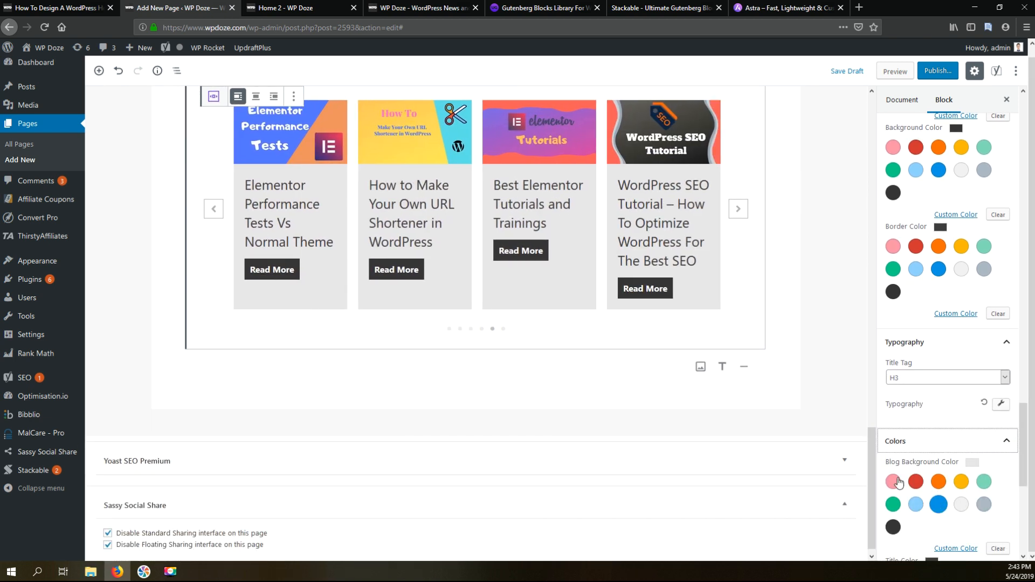
click(938, 507)
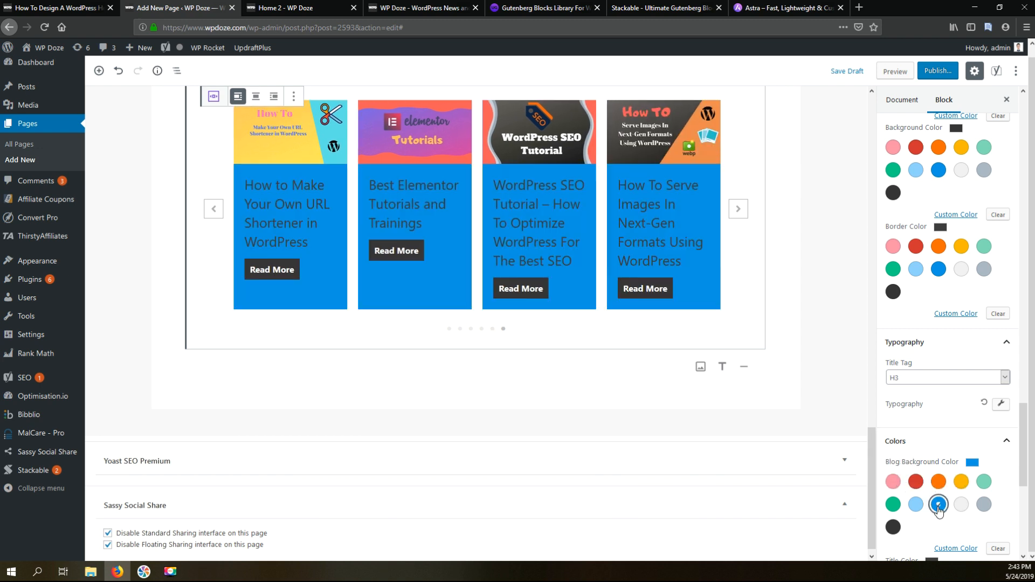
scroll(939, 511, down, 2)
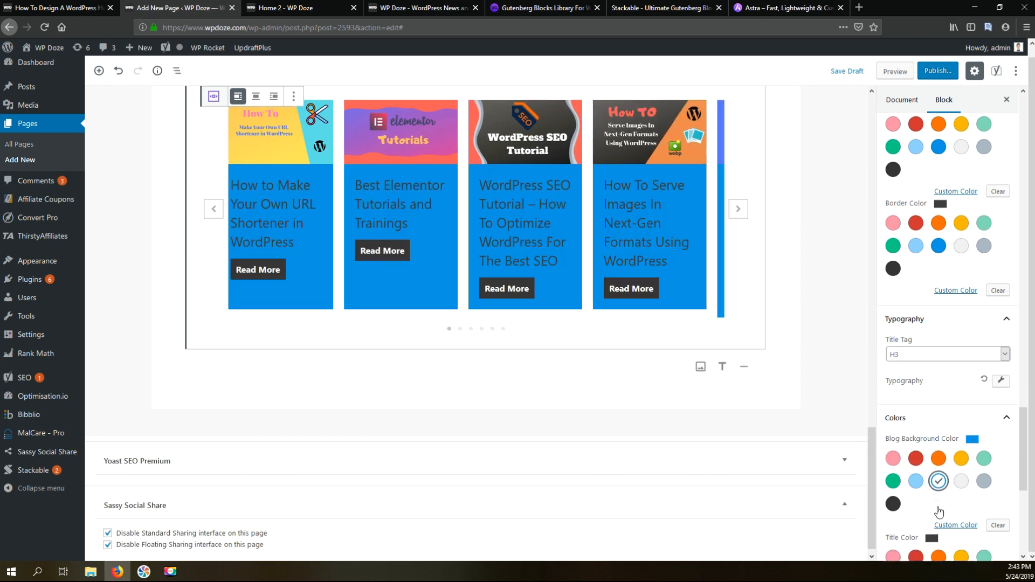
Set the title color of the Tutorials carousel's cards to the very light gray swatch
click(961, 493)
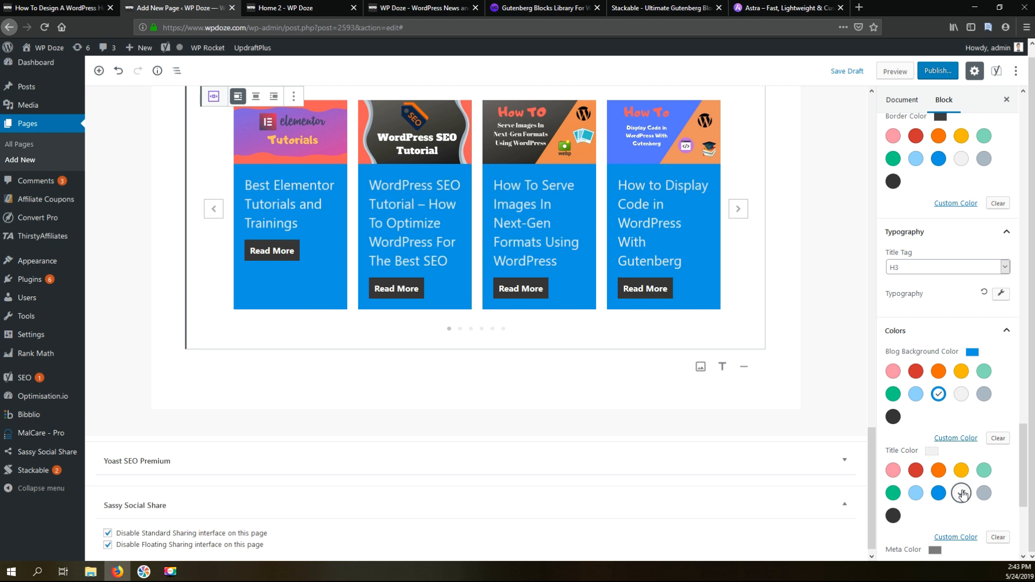
scroll(691, 335, up, 2)
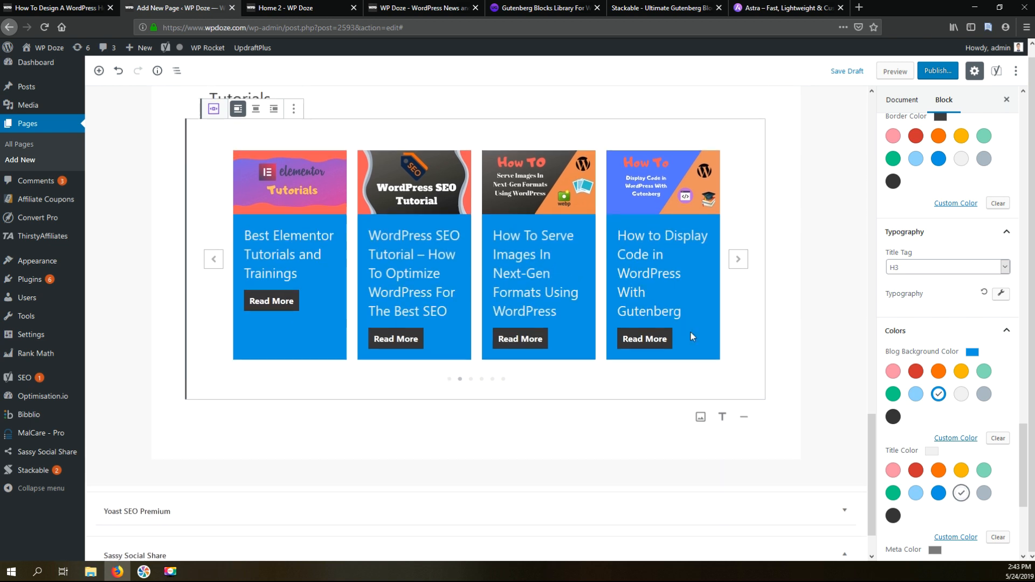
scroll(690, 331, up, 1)
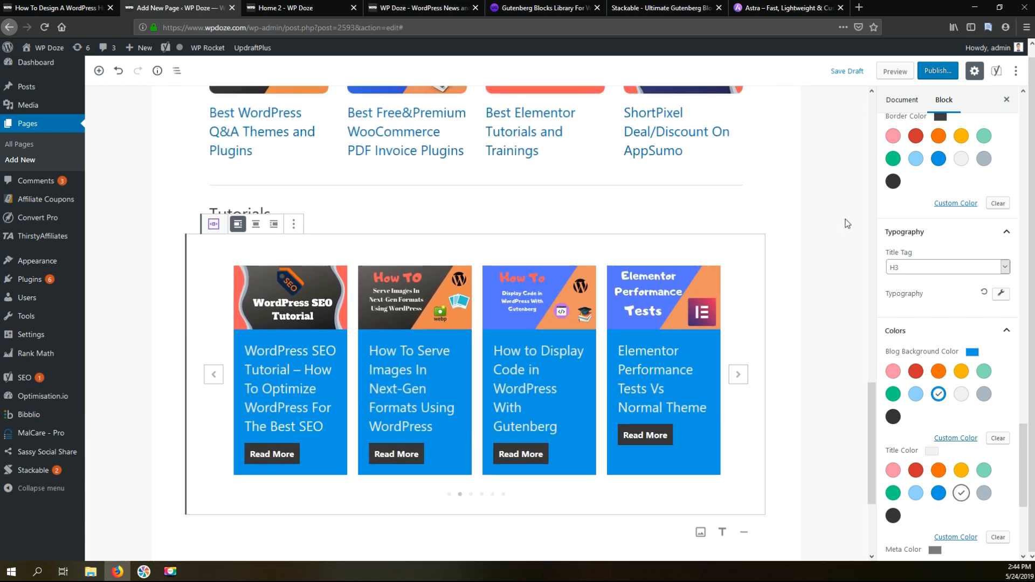
Save the page draft and open its updated preview
click(851, 70)
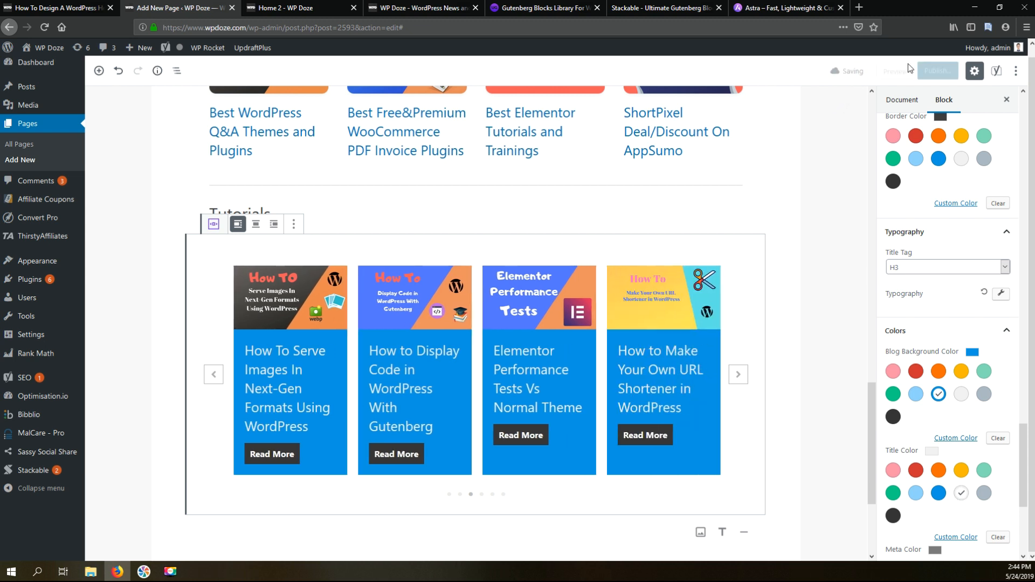
click(901, 72)
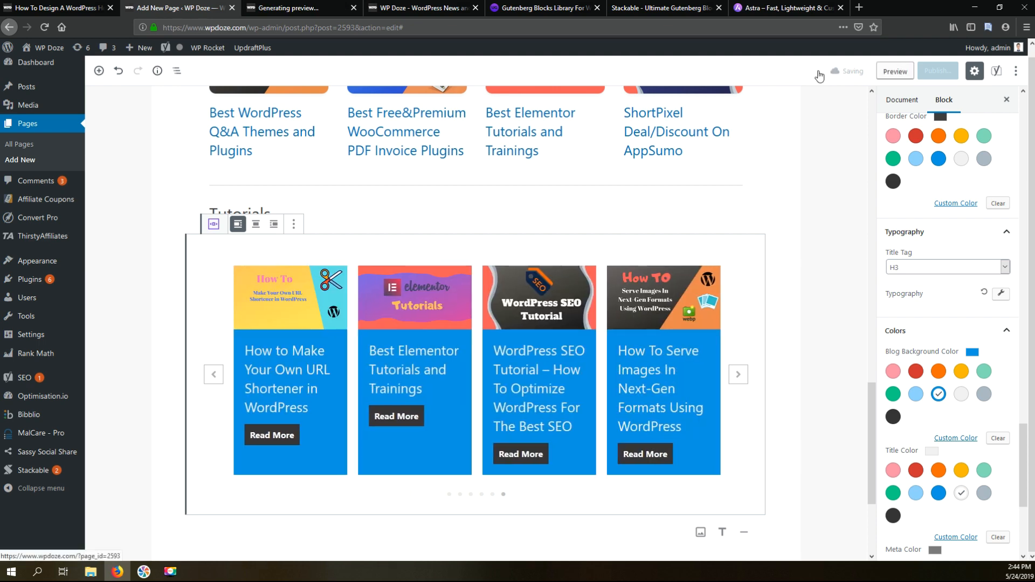
click(282, 11)
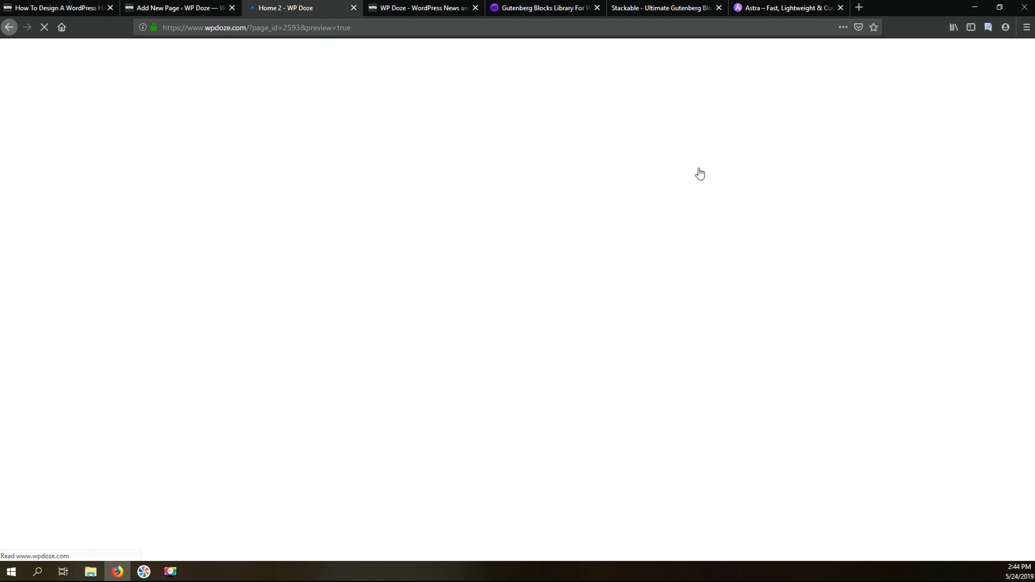
Check the previewed page from top to bottom, paging the Tutorials carousel backward and forward
scroll(649, 232, down, 10)
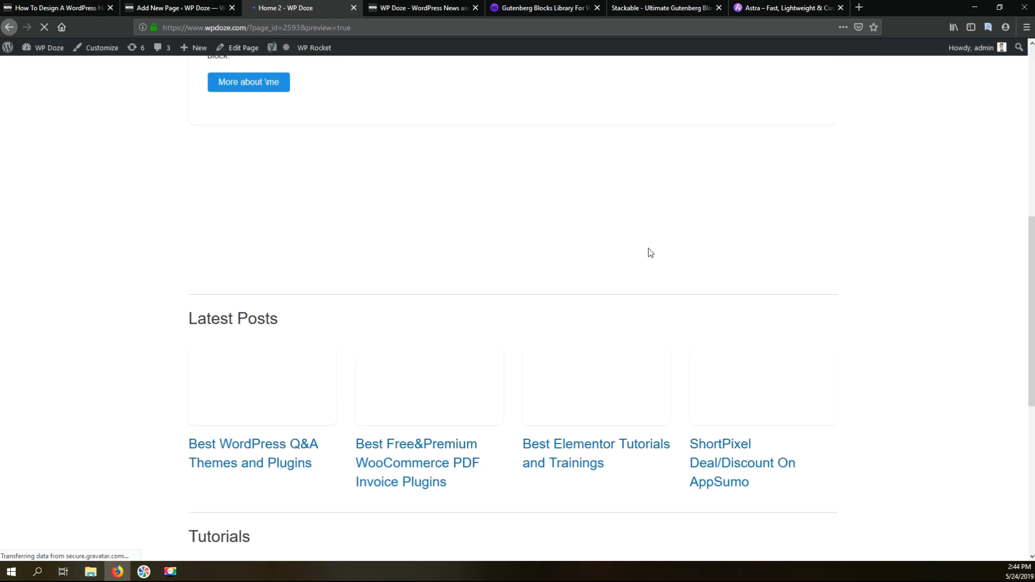
scroll(651, 253, down, 5)
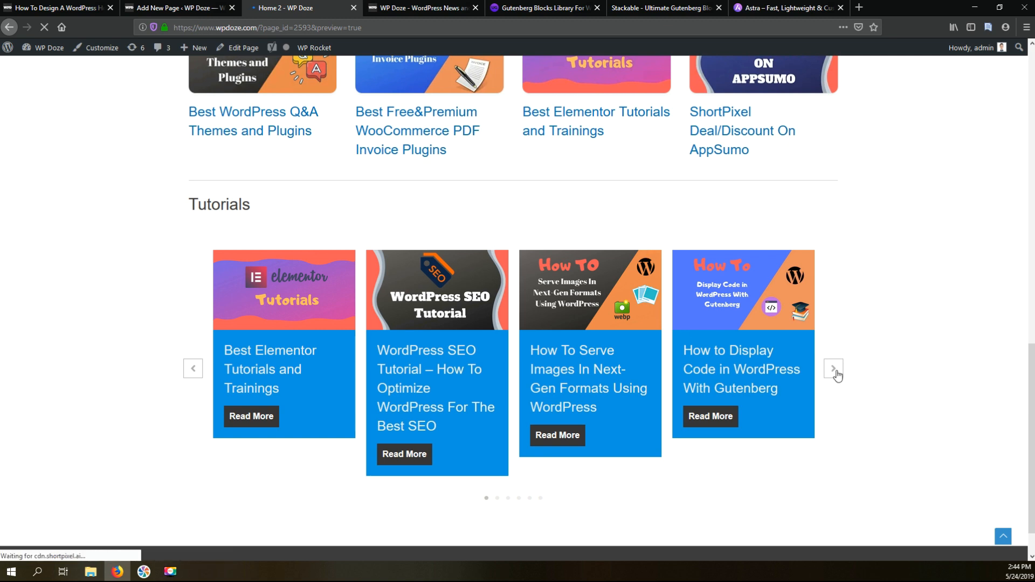
scroll(597, 235, up, 3)
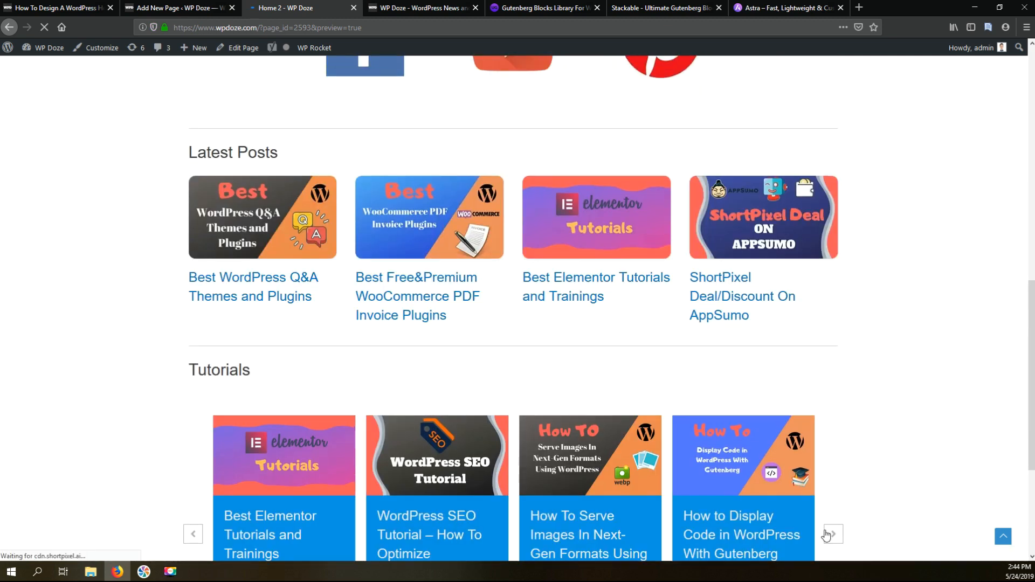
scroll(627, 286, down, 4)
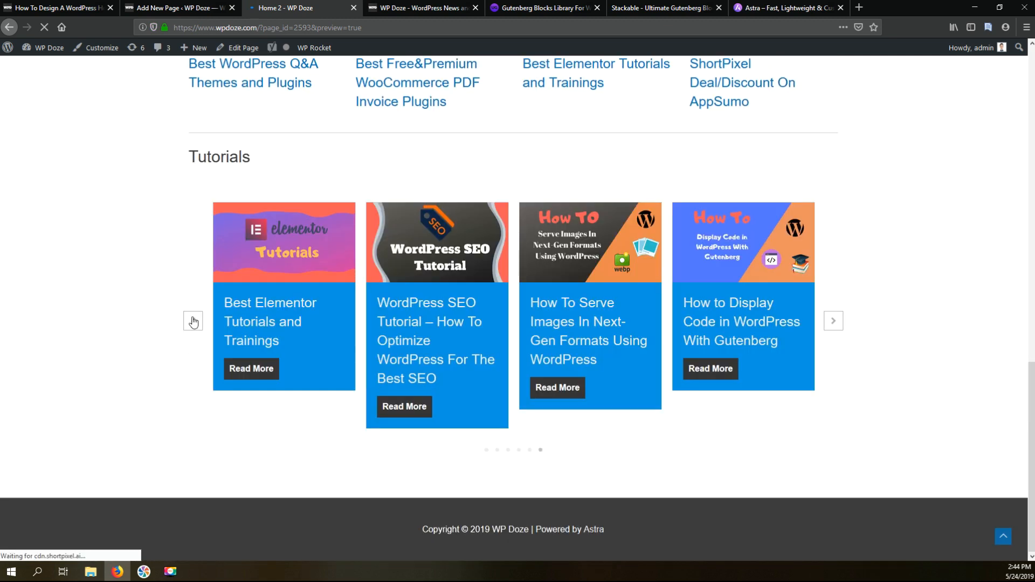
click(193, 322)
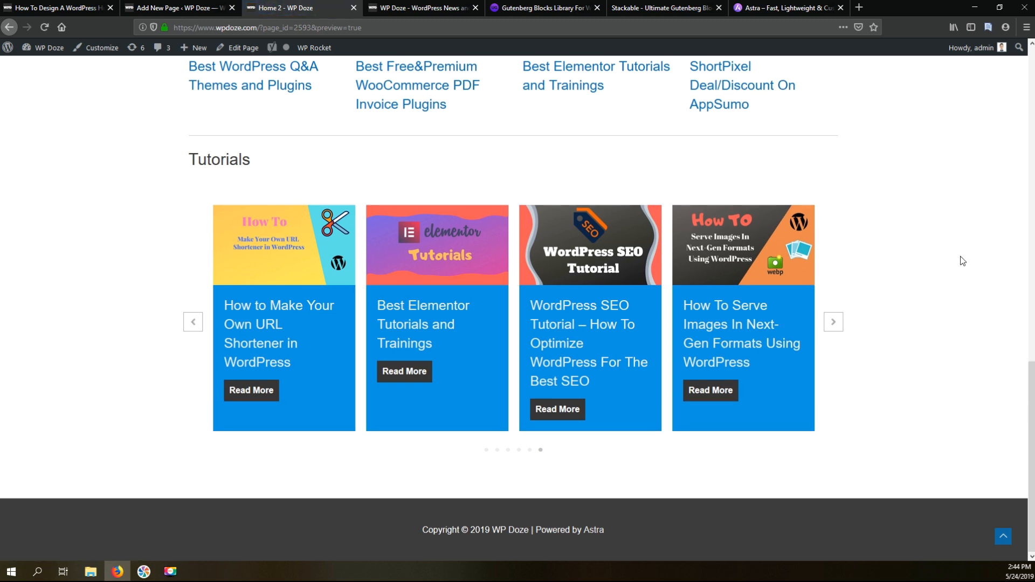
scroll(968, 200, up, 1)
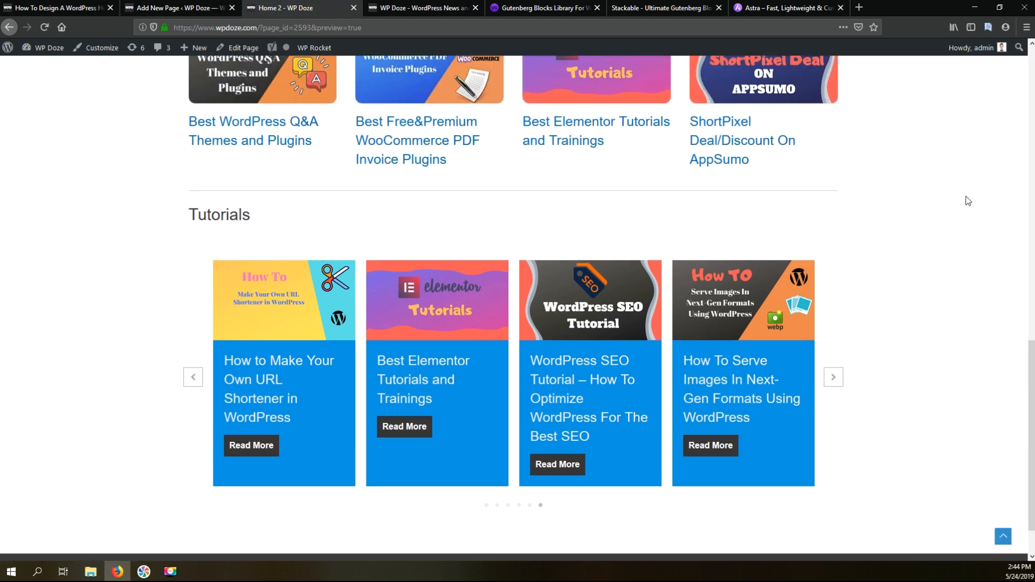
scroll(969, 201, up, 3)
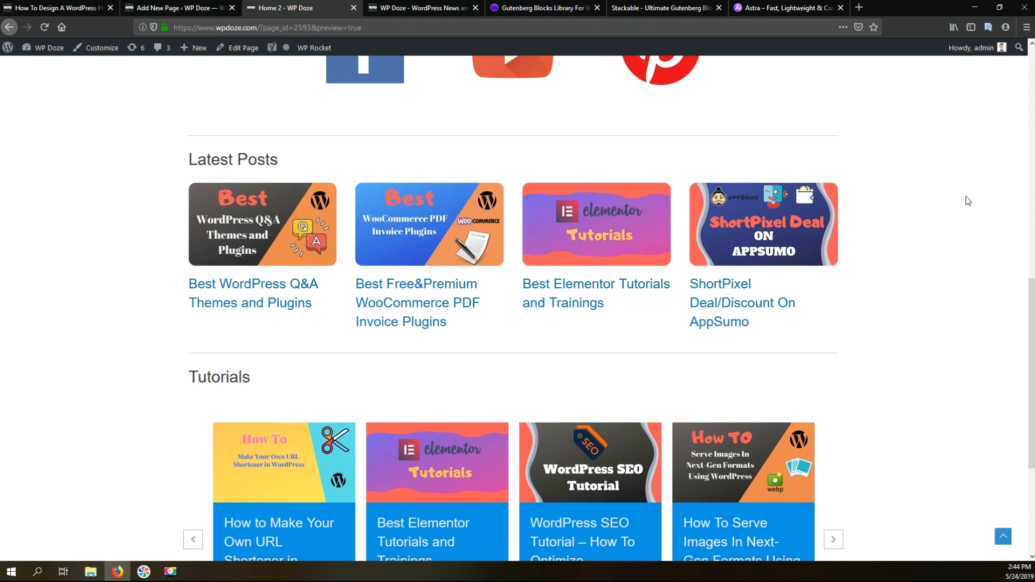
scroll(969, 201, down, 4)
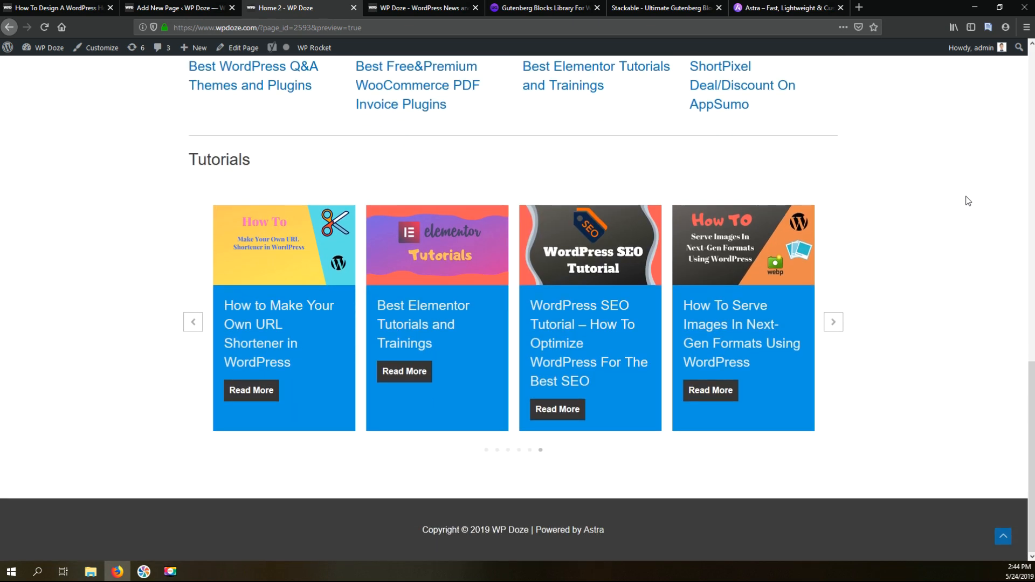
click(827, 328)
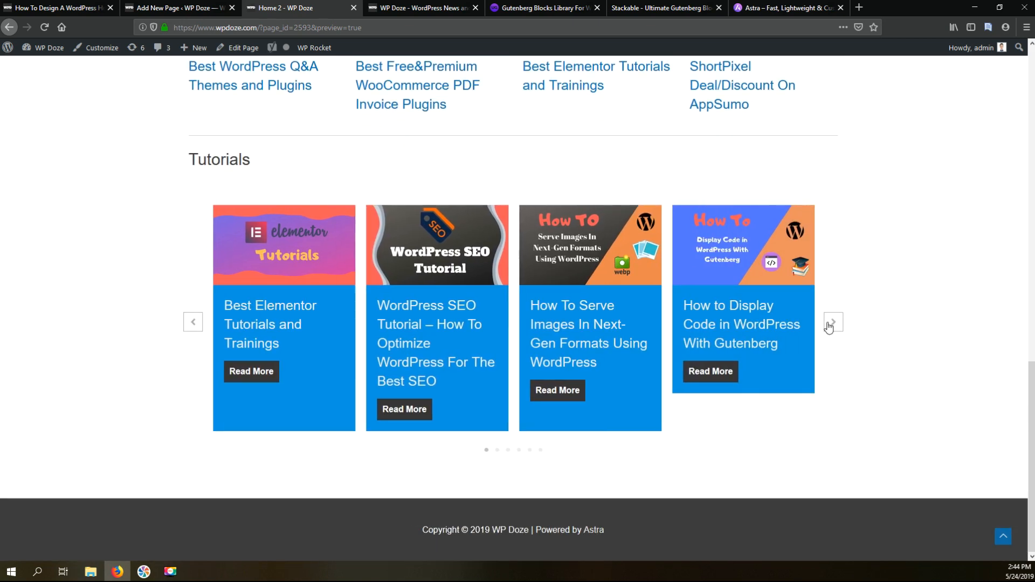
click(829, 328)
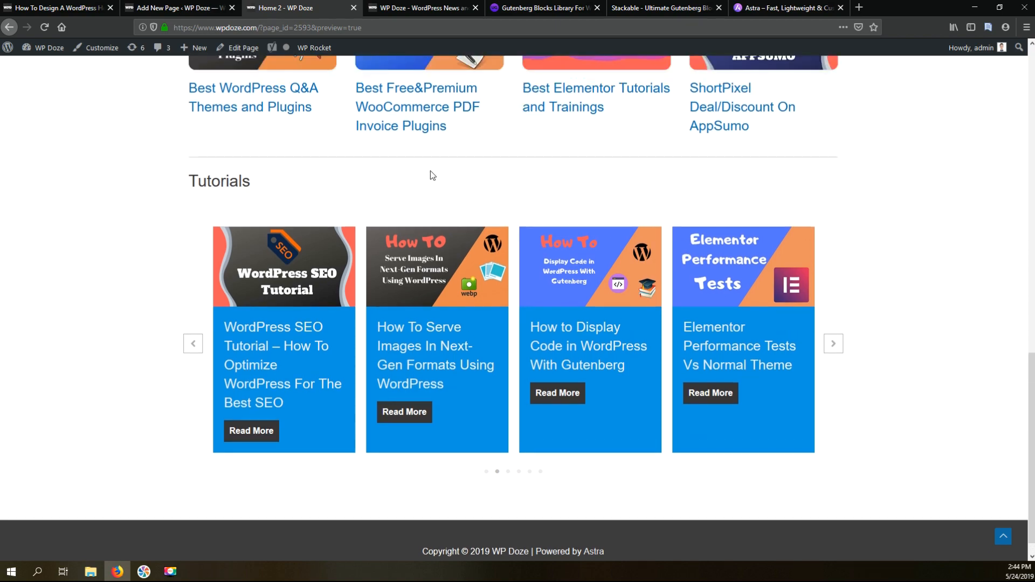
scroll(431, 174, up, 10)
scroll(431, 171, up, 5)
scroll(431, 171, down, 15)
scroll(433, 175, down, 1)
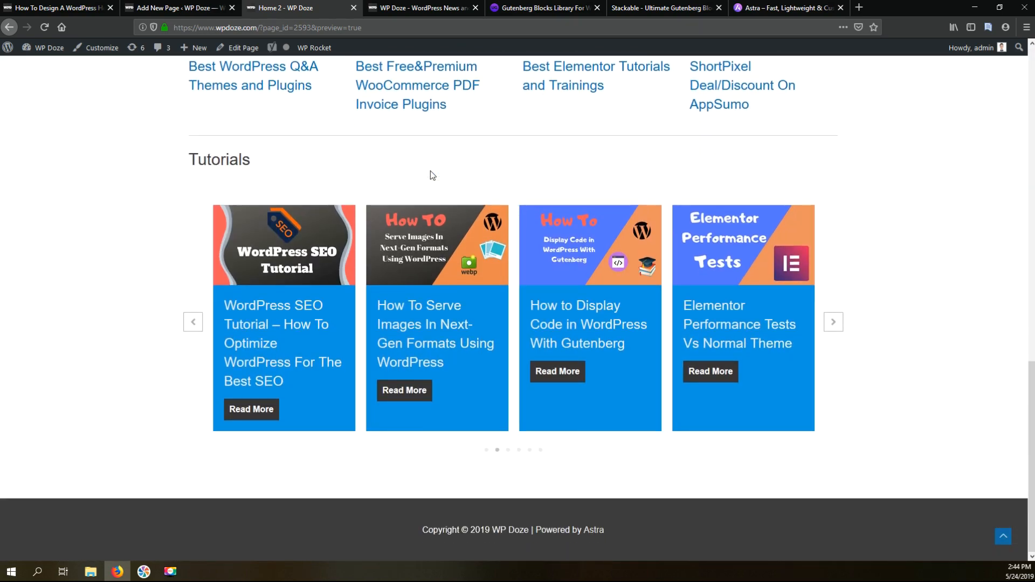
scroll(432, 176, up, 9)
scroll(431, 177, up, 6)
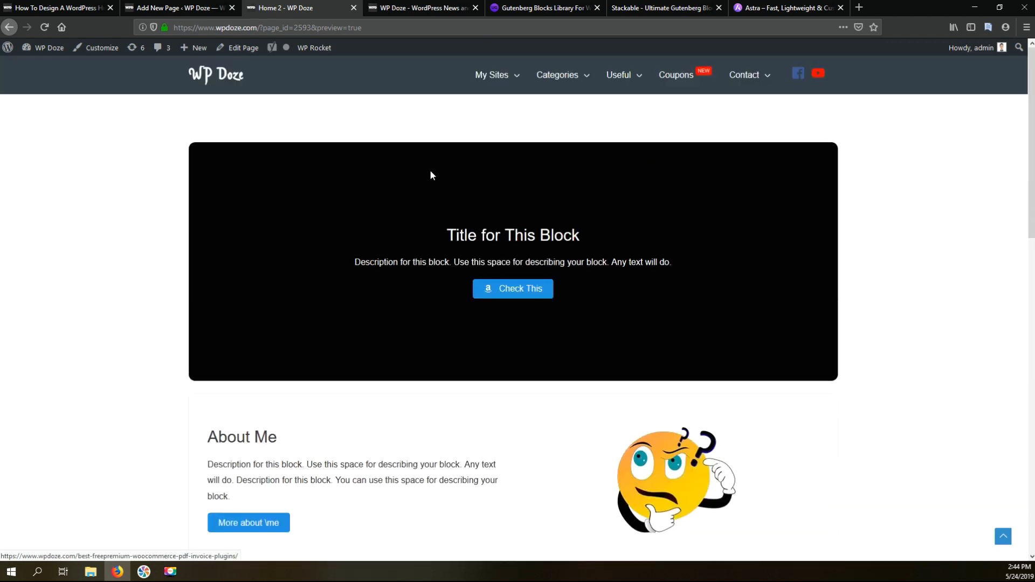
Copy the "WooCommerce Articles" heading text from the existing WP Doze home page
click(410, 11)
scroll(643, 276, down, 7)
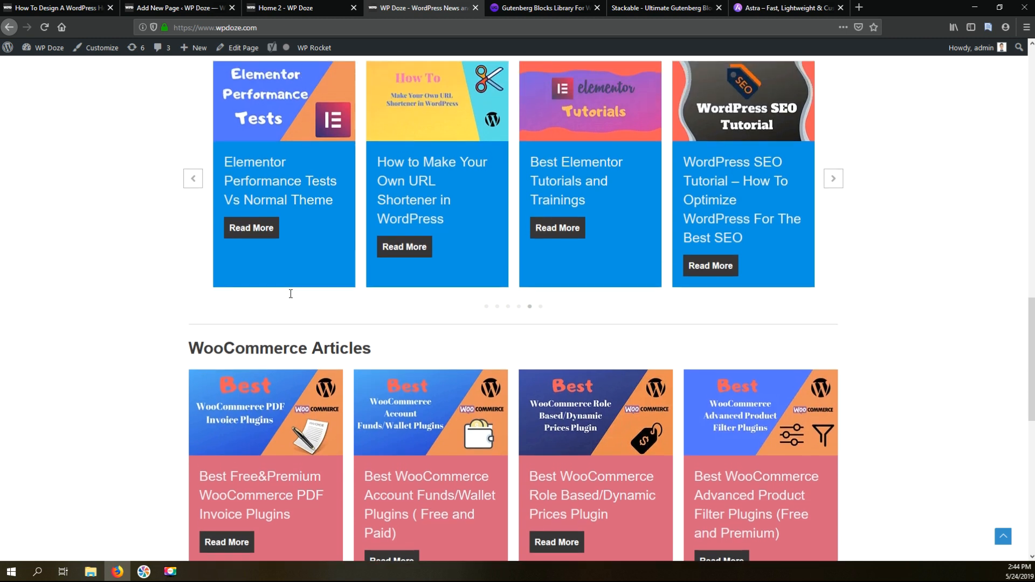
triple_click(307, 292)
key(ctrl+c)
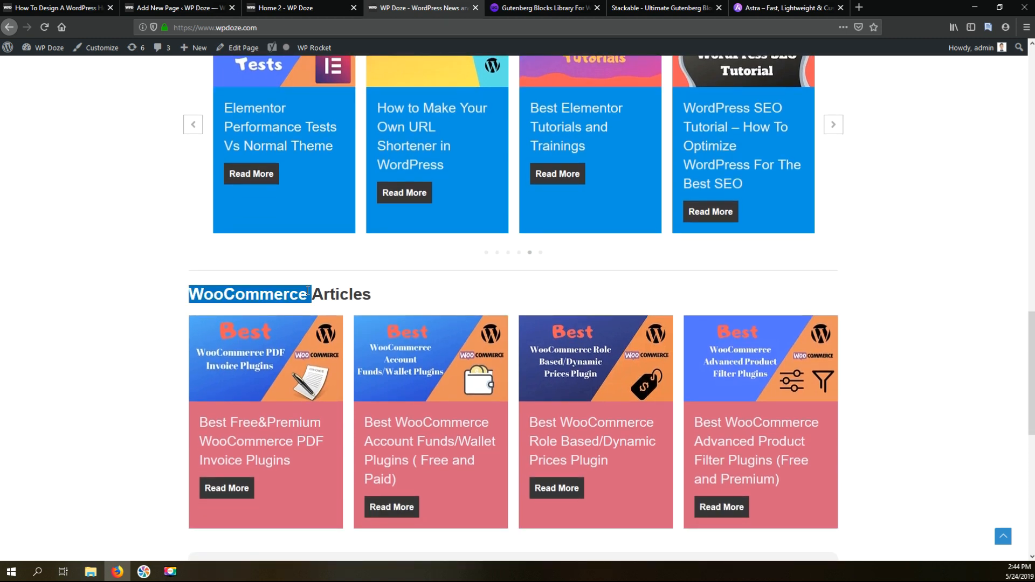
right_click(317, 294)
key(Escape)
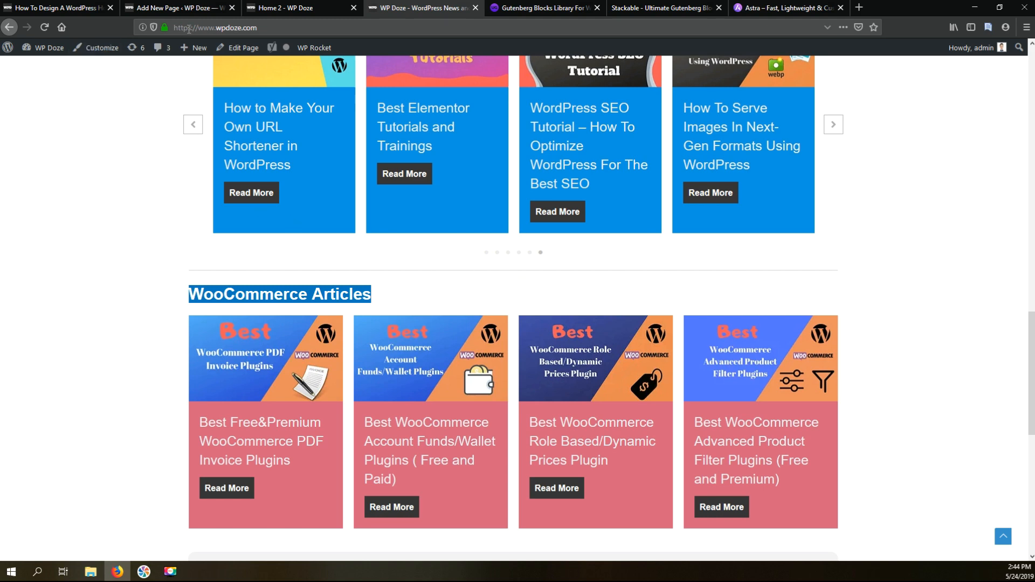
Back in the page editor, insert a Separator below the Tutorials carousel and give it the Wide Line style
click(182, 7)
scroll(259, 235, down, 3)
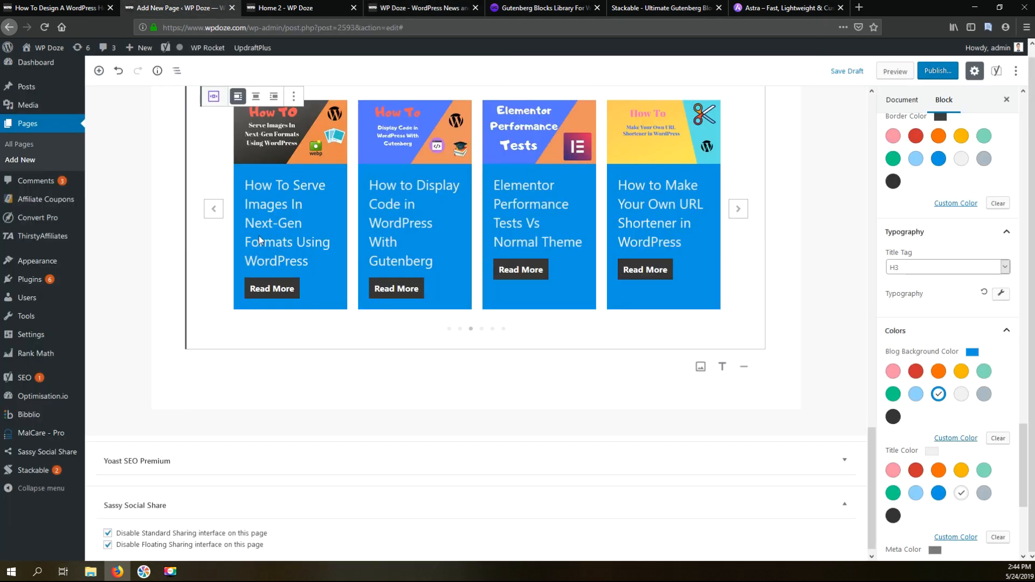
click(99, 71)
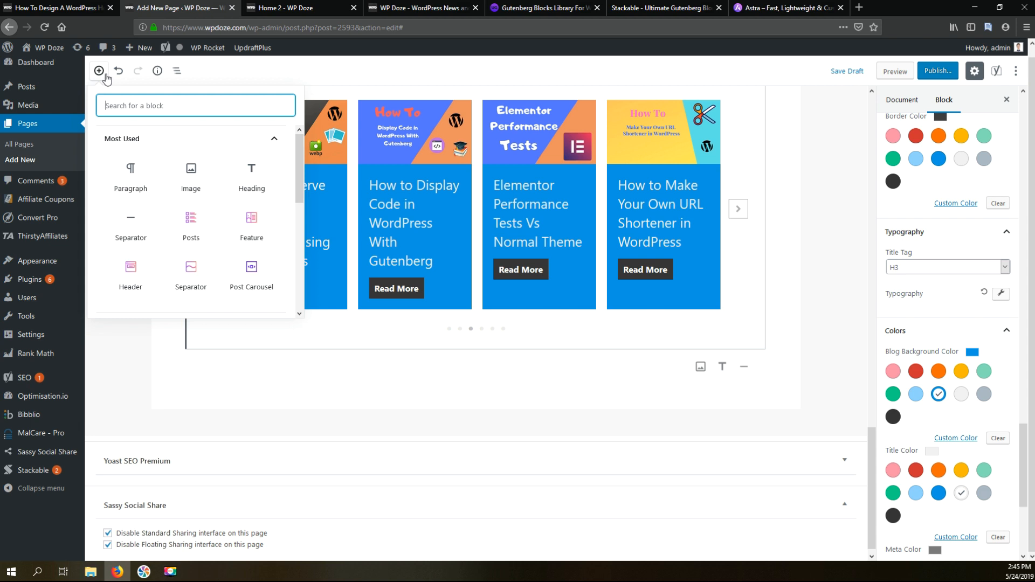
click(121, 238)
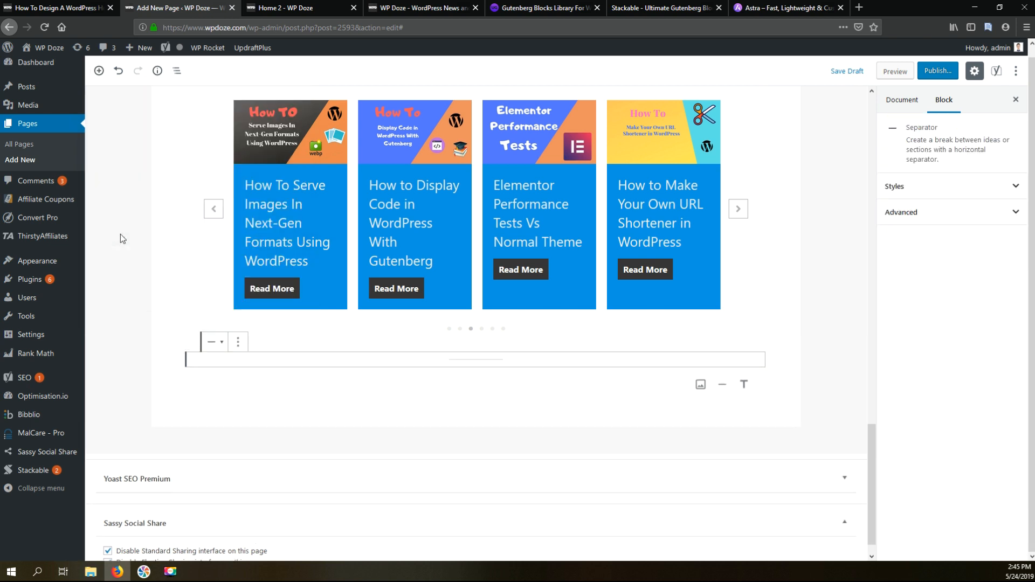
click(931, 188)
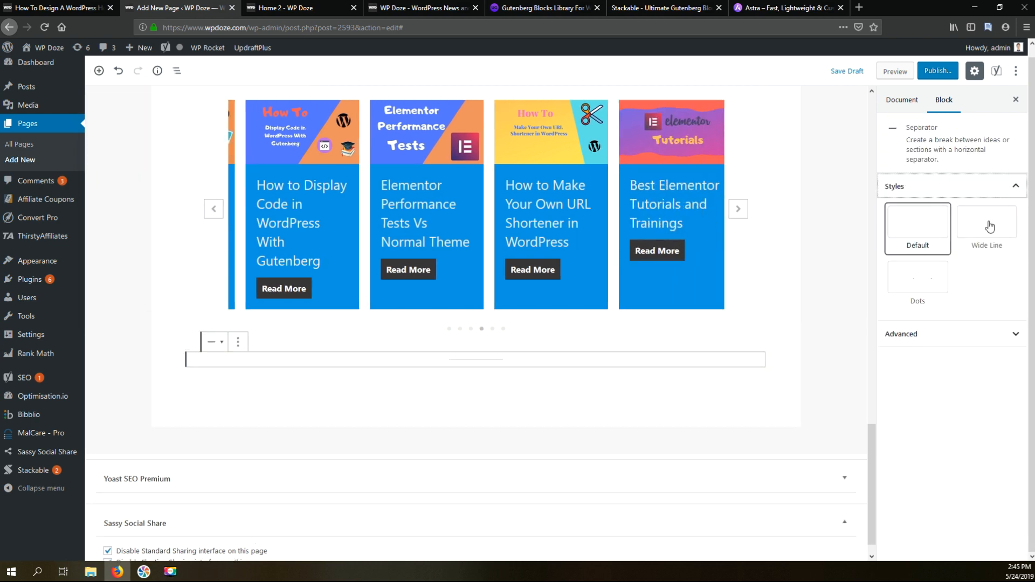
click(987, 225)
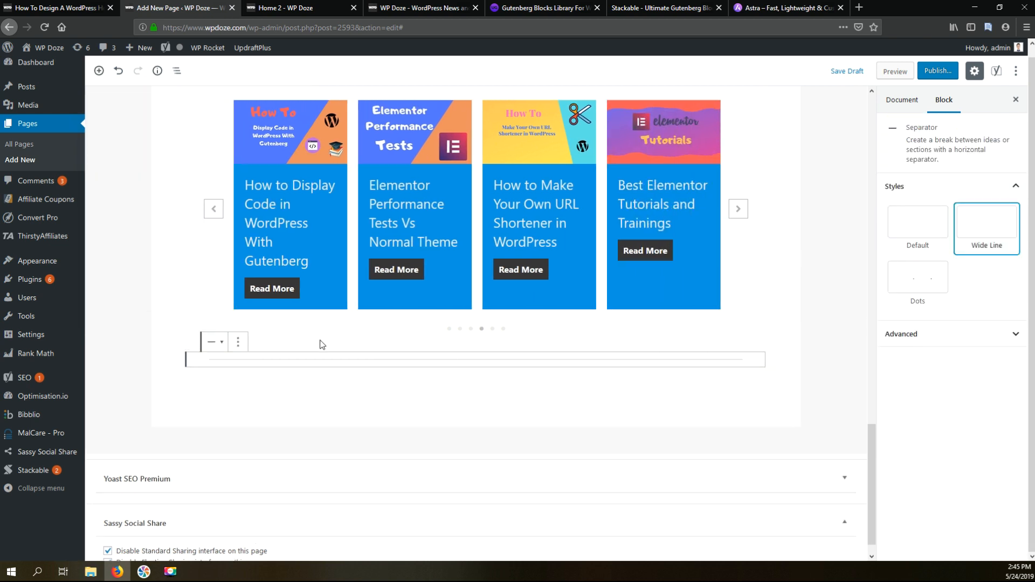
Add an H2 heading below the new separator and paste in the text "WooCommerce Articles"
click(257, 384)
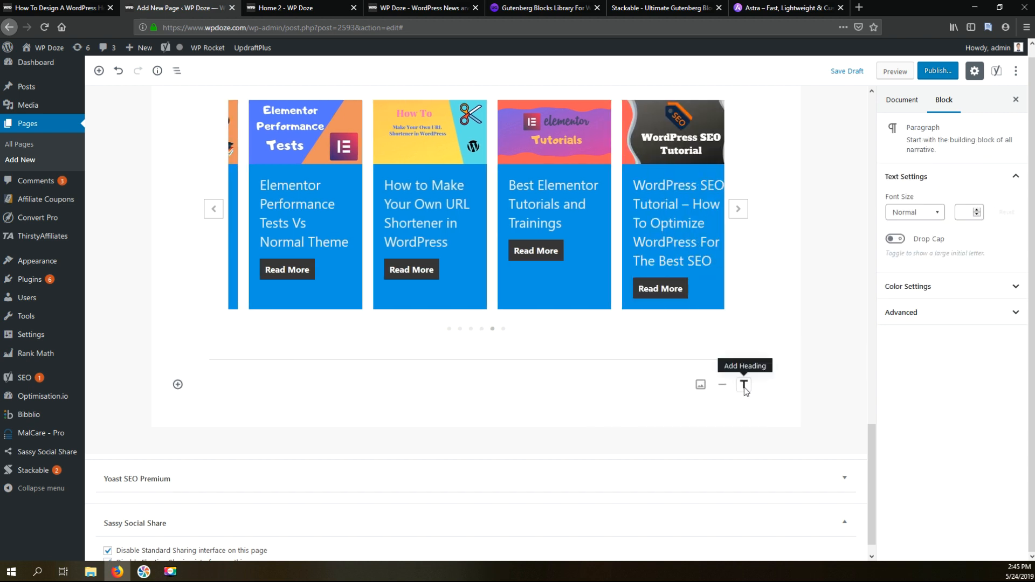
click(745, 385)
right_click(298, 384)
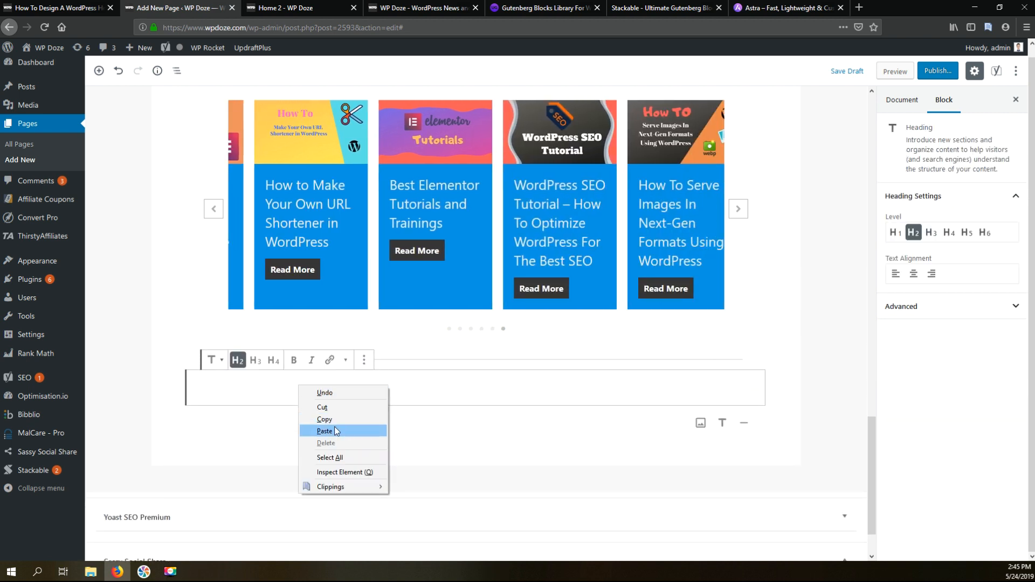
click(335, 428)
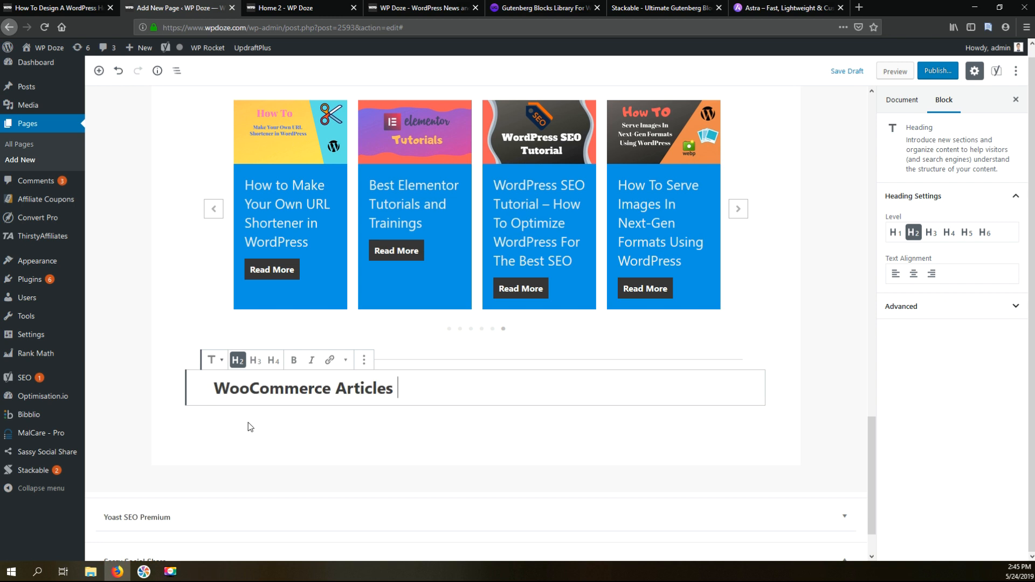
Insert an Ultimate Addons Post Grid block below the "WooCommerce Articles" heading and look over its default post cards
click(190, 419)
click(178, 423)
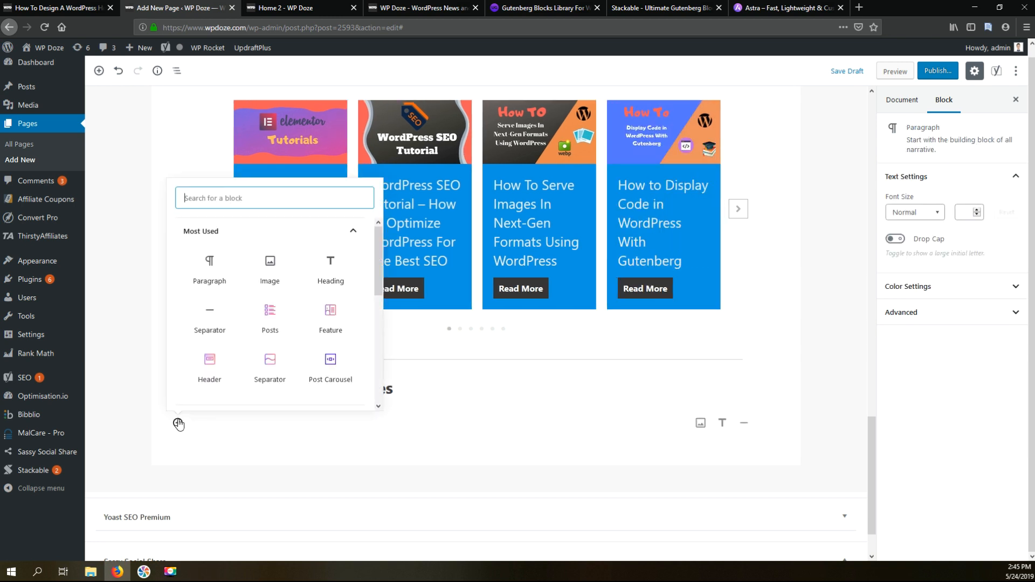
scroll(337, 281, down, 10)
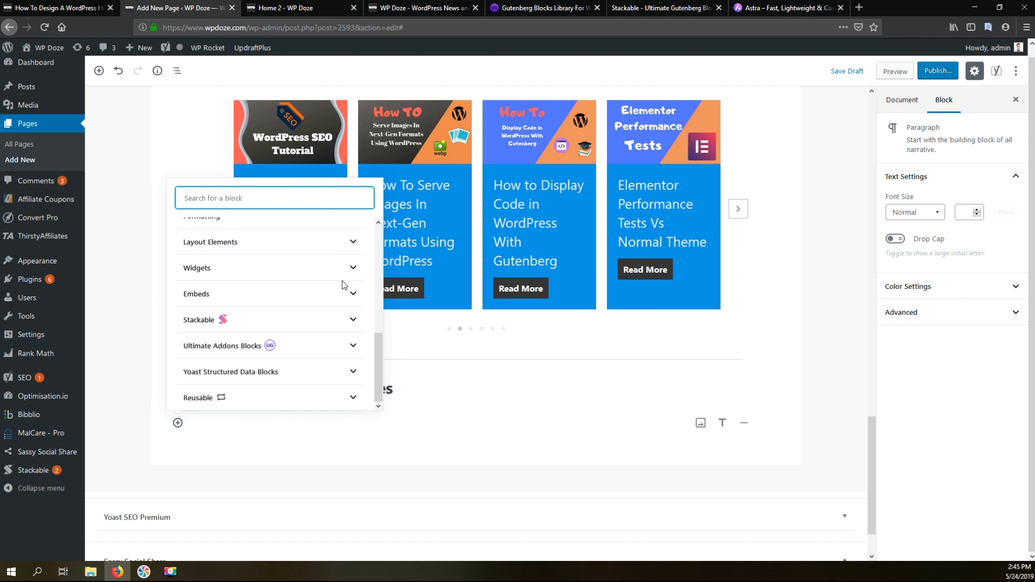
click(336, 349)
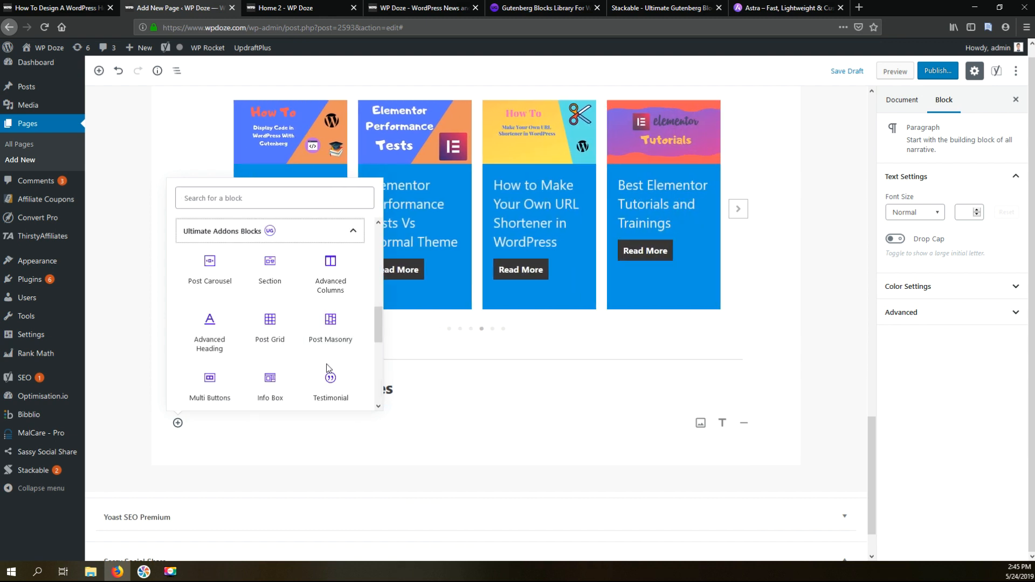
click(277, 324)
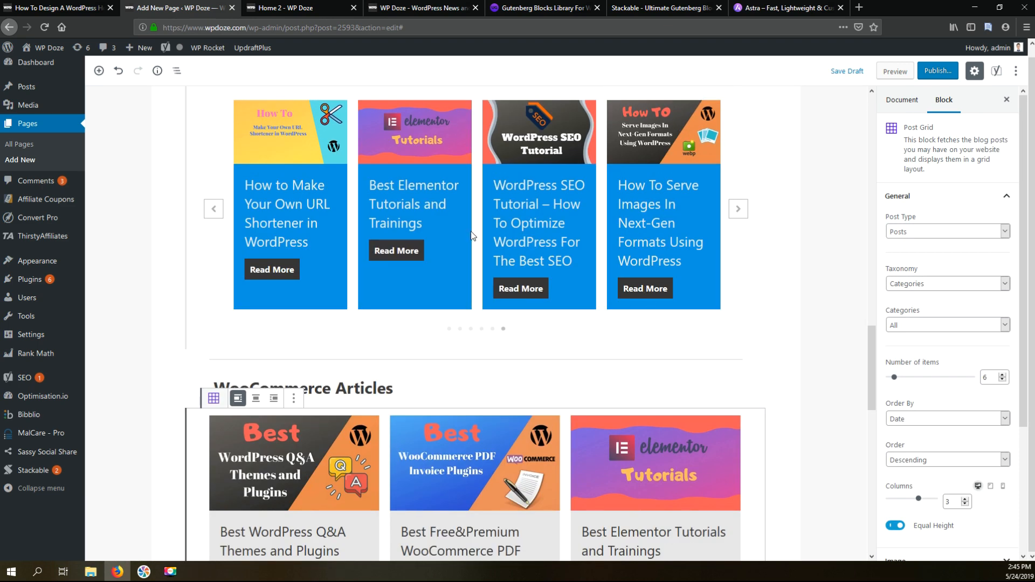
scroll(620, 253, down, 2)
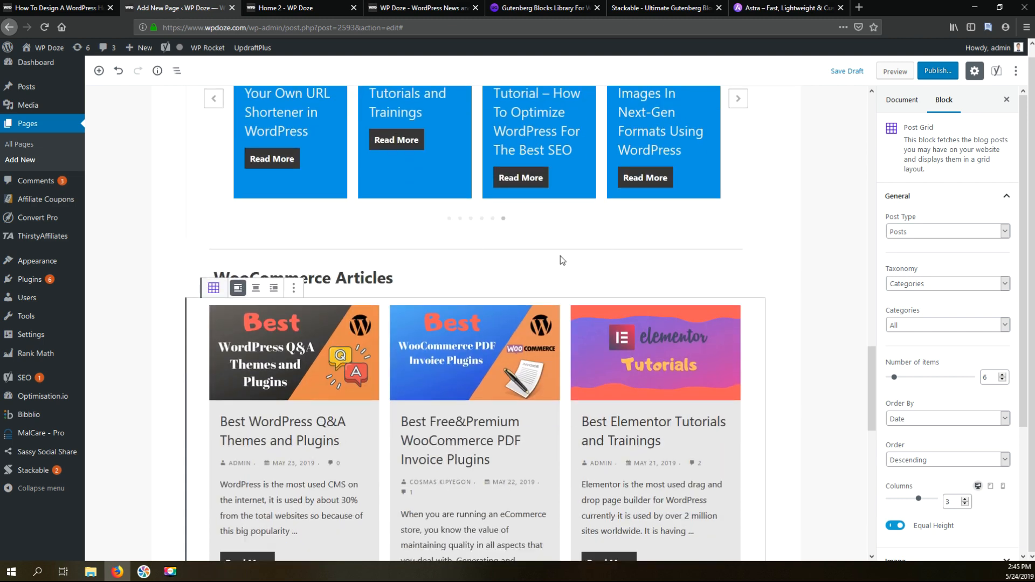
scroll(555, 259, down, 5)
scroll(556, 259, up, 3)
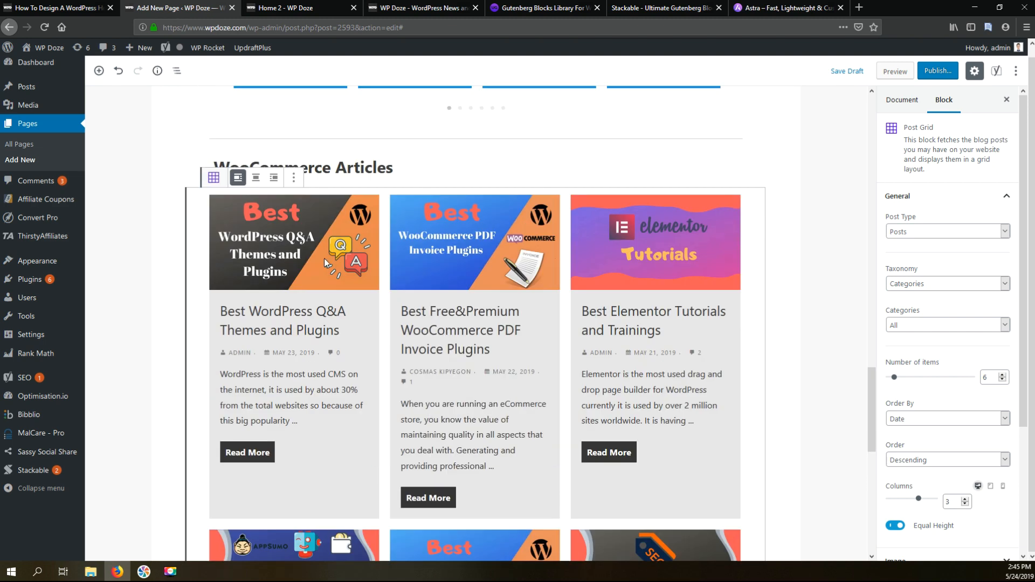
Set the WooCommerce Articles post grid to 4 columns and 4 items, limited to the WooCommerce category
scroll(542, 289, up, 1)
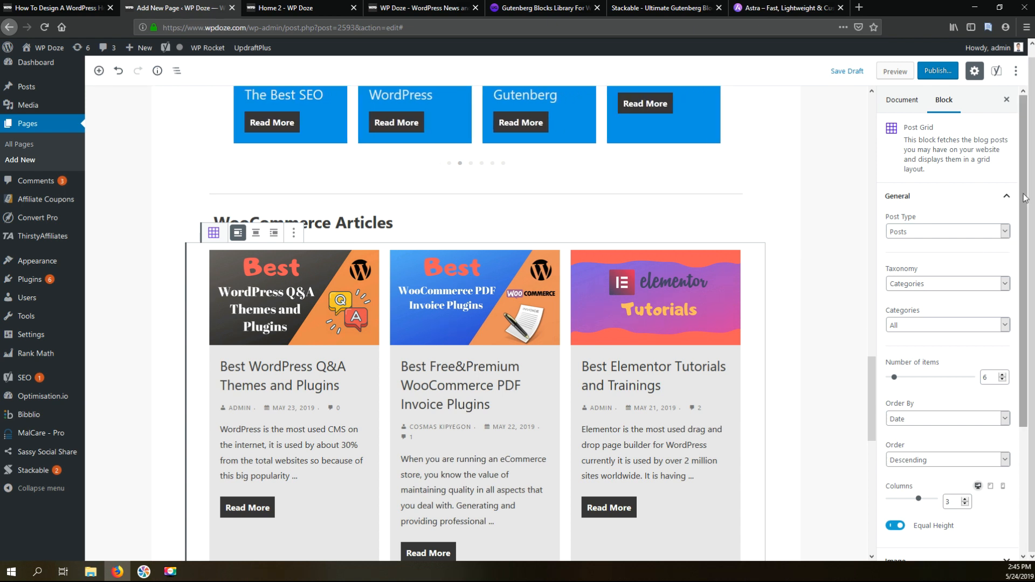
drag(1025, 198, 1029, 281)
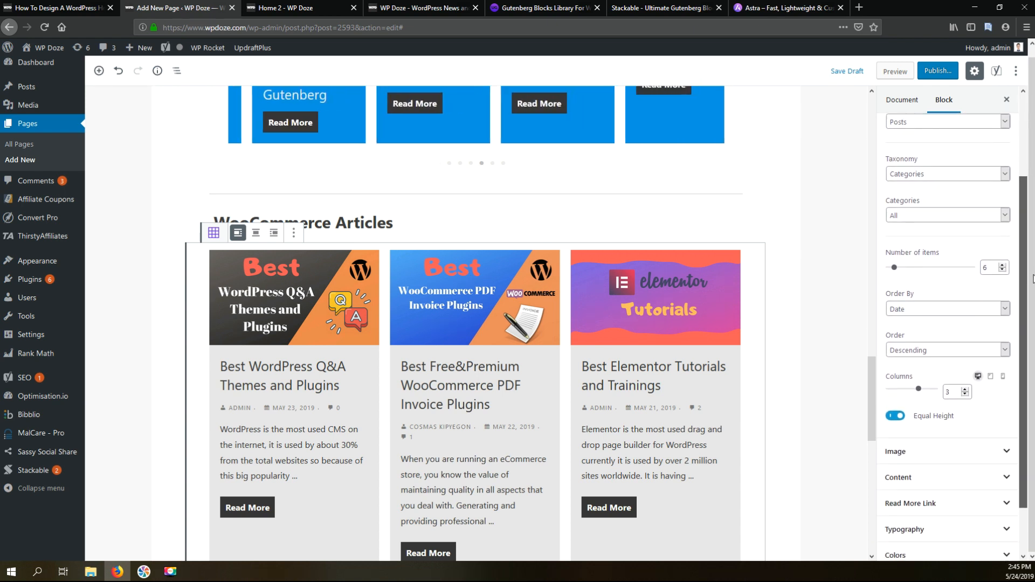
click(965, 389)
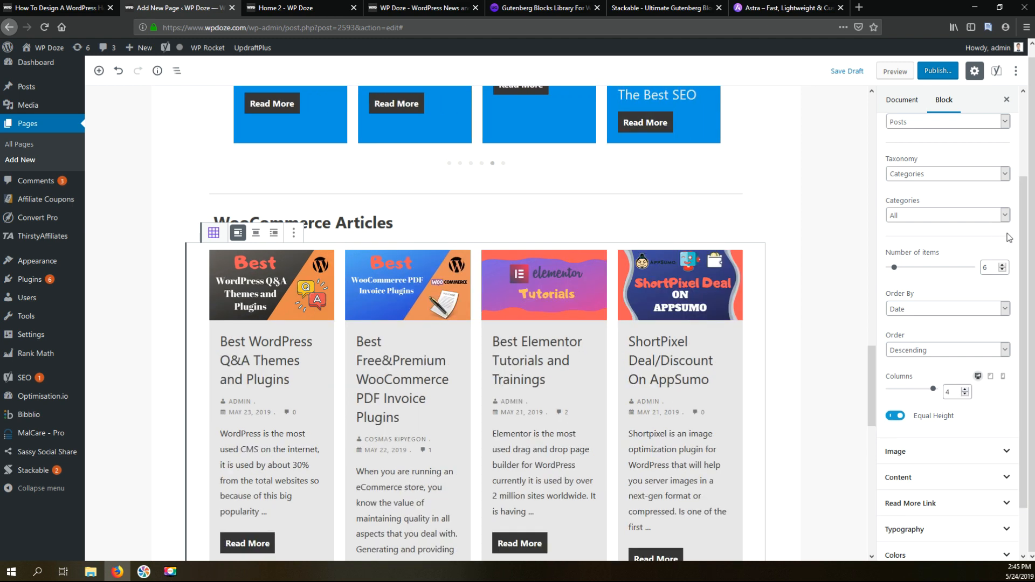
click(1003, 270)
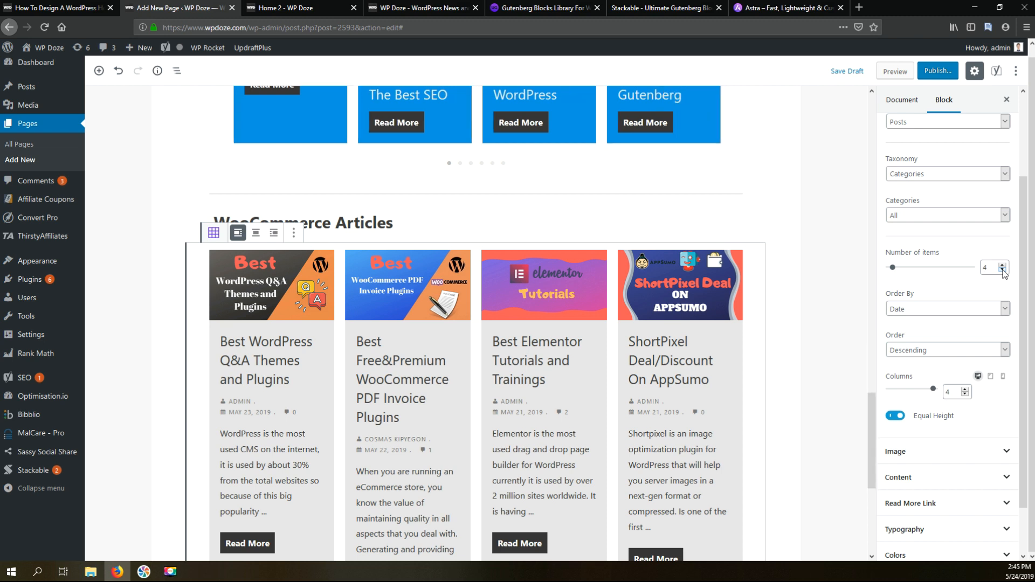
click(1006, 216)
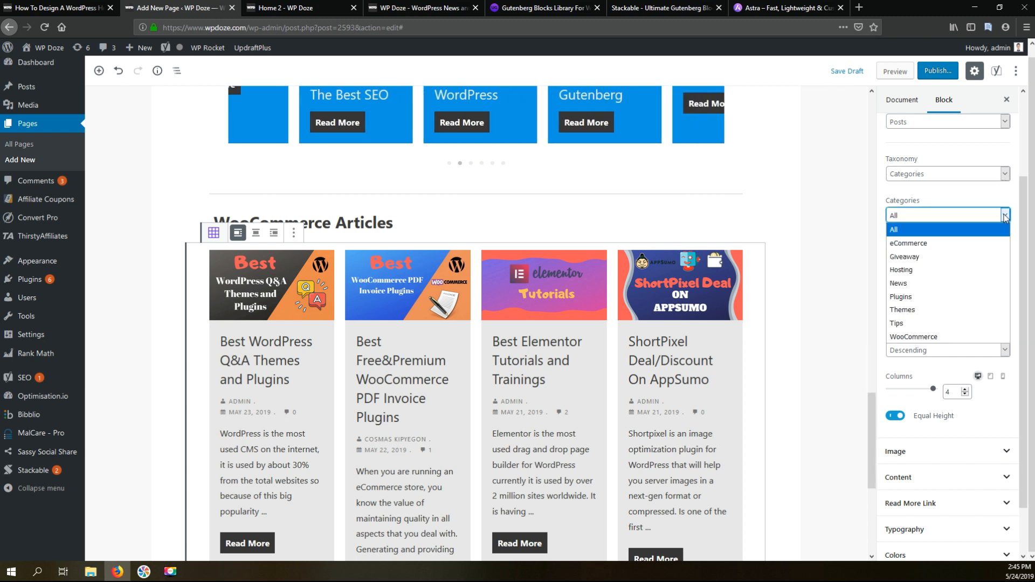
click(937, 337)
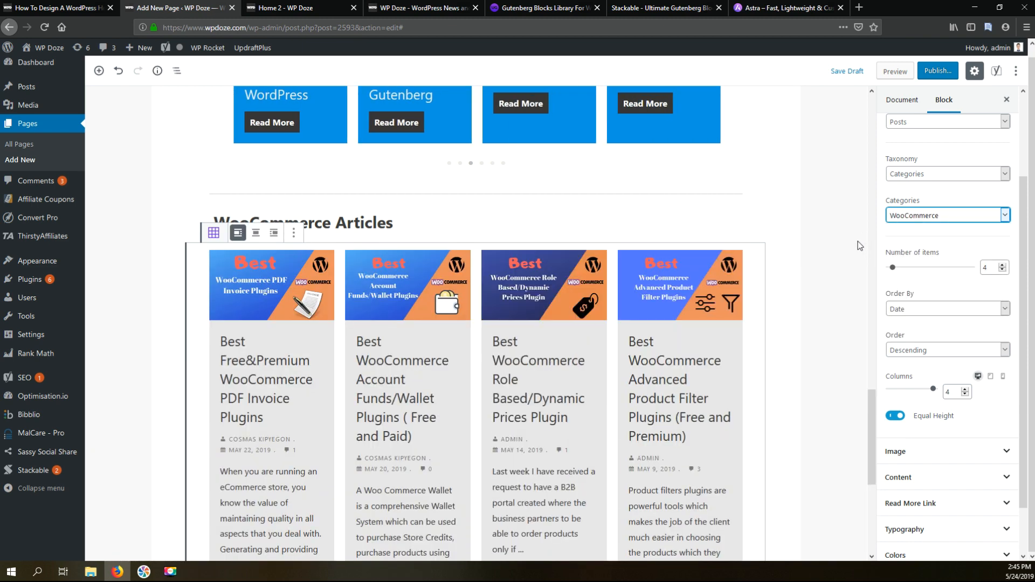
Set the post grid's featured image size to Full
scroll(981, 275, down, 2)
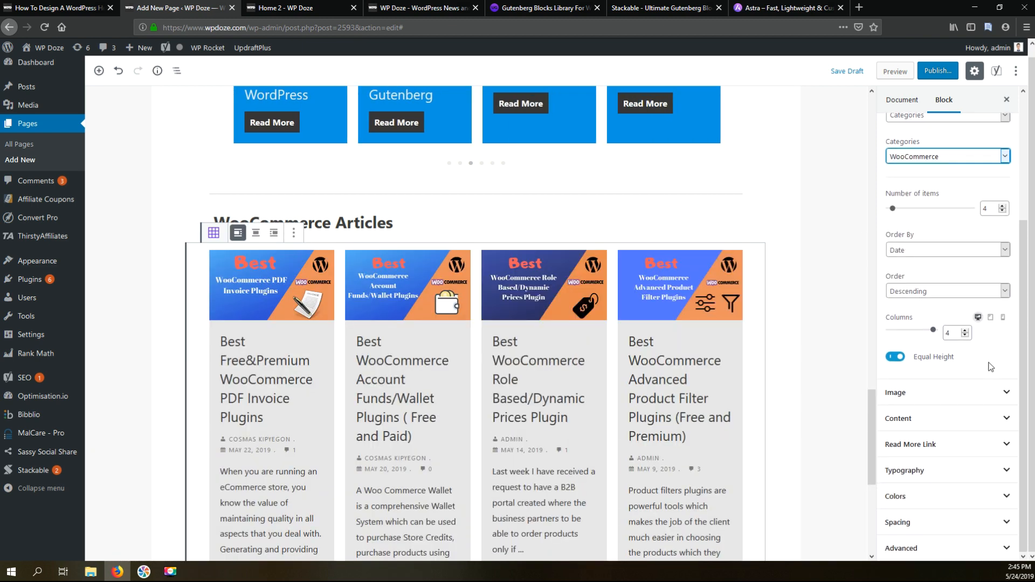
click(1005, 394)
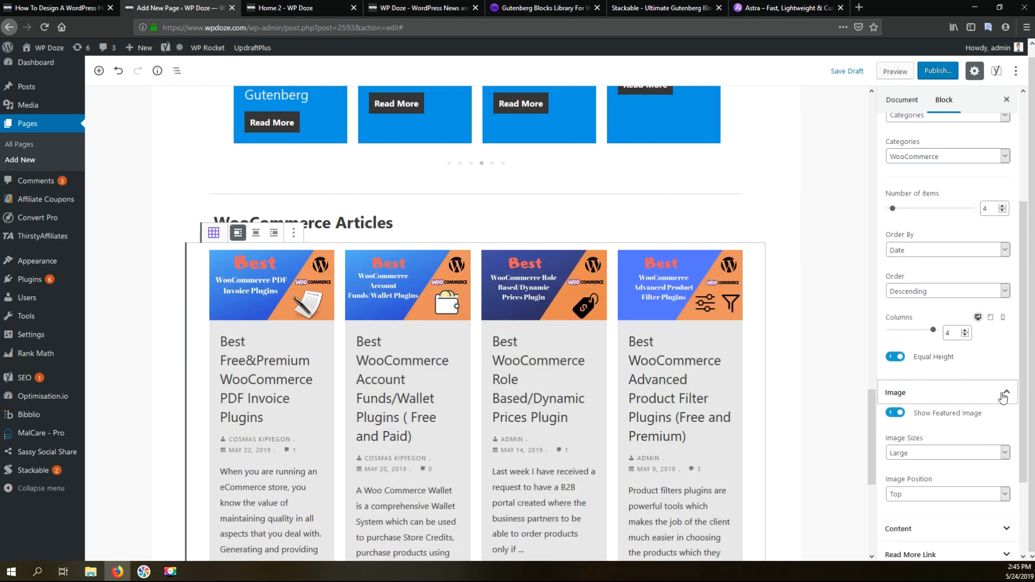
click(945, 459)
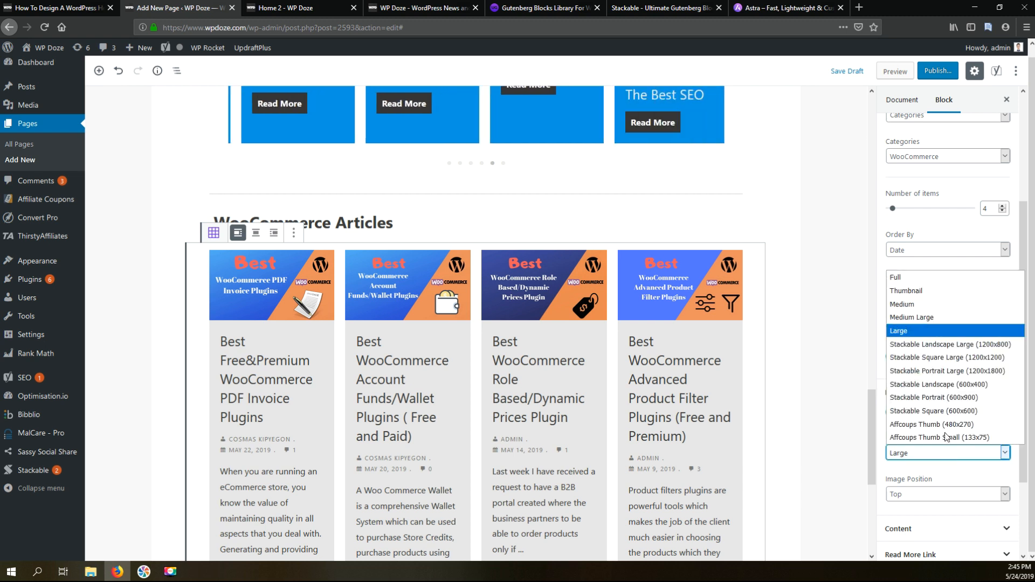
click(925, 284)
Hide the author, date, comment count and excerpt on the post grid cards
scroll(974, 372, down, 3)
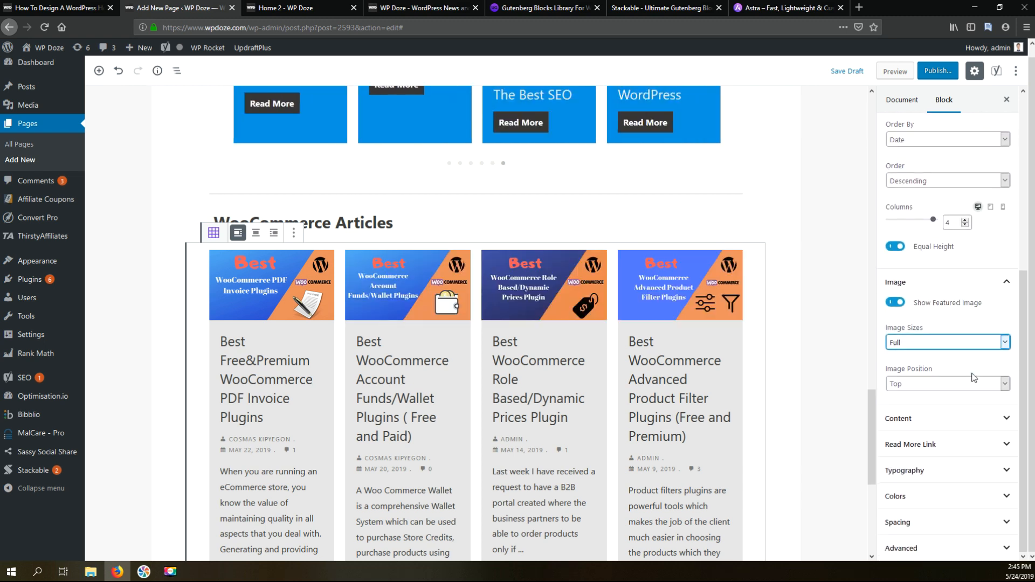
click(987, 427)
click(896, 440)
click(897, 465)
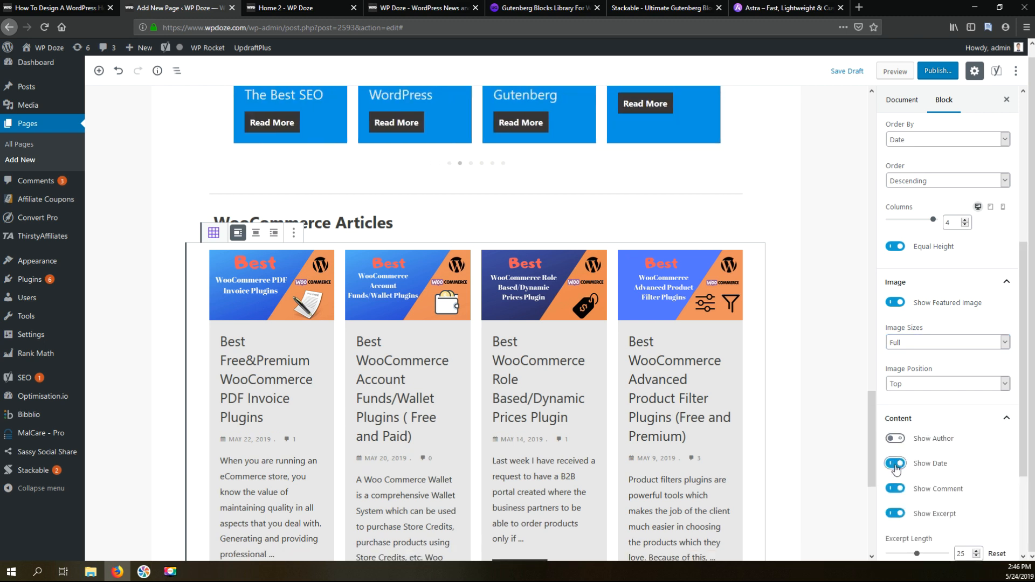
click(898, 490)
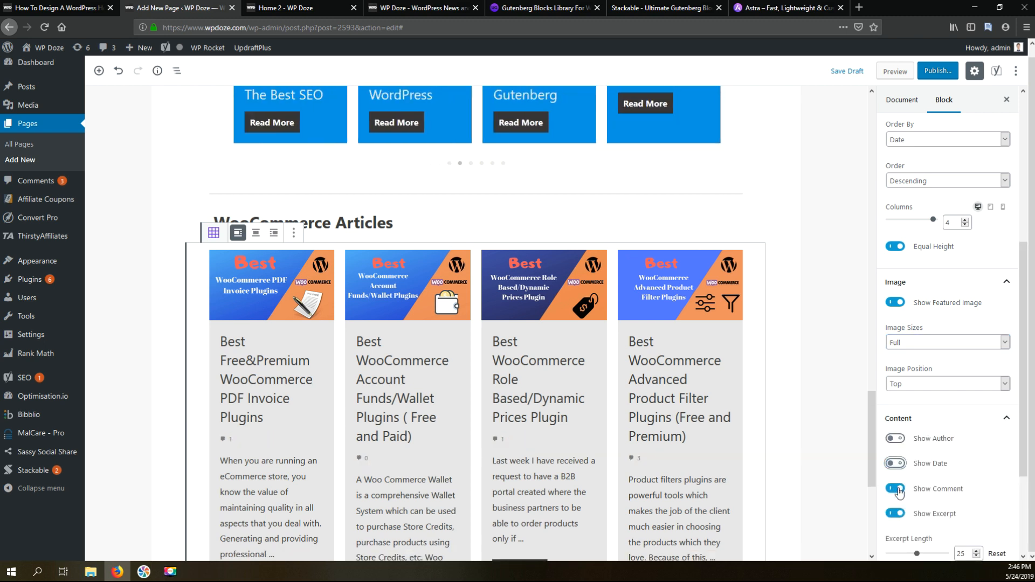
click(894, 517)
scroll(855, 374, down, 1)
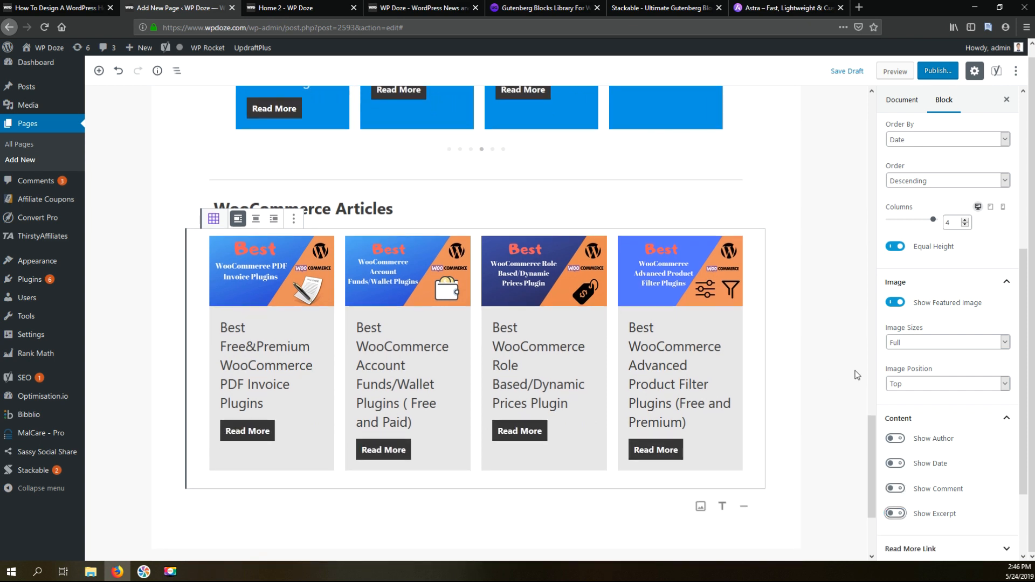
Color the post grid cards with a pink blog background and a very light gray title color
scroll(952, 397, down, 2)
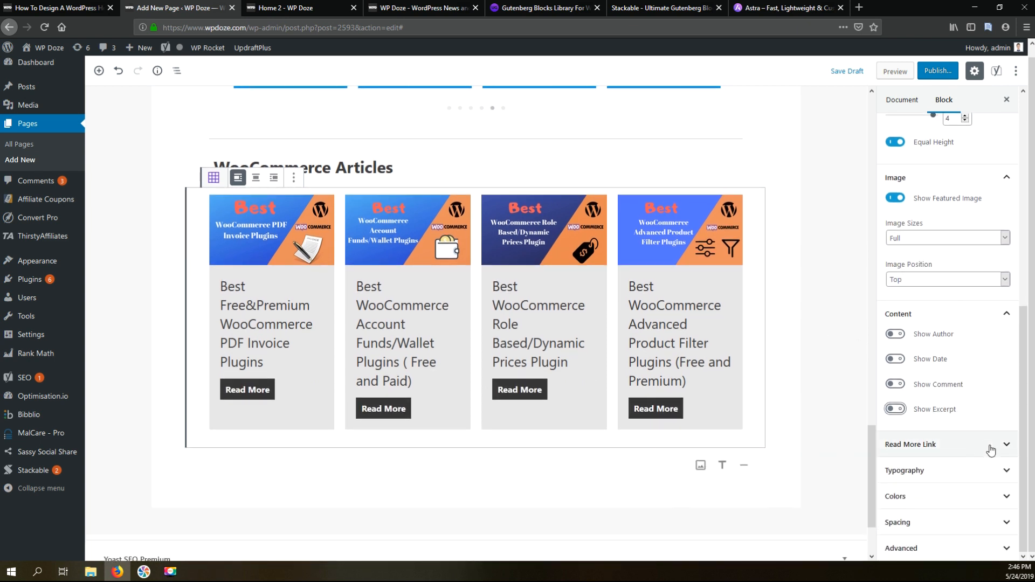
click(1006, 497)
scroll(973, 420, down, 4)
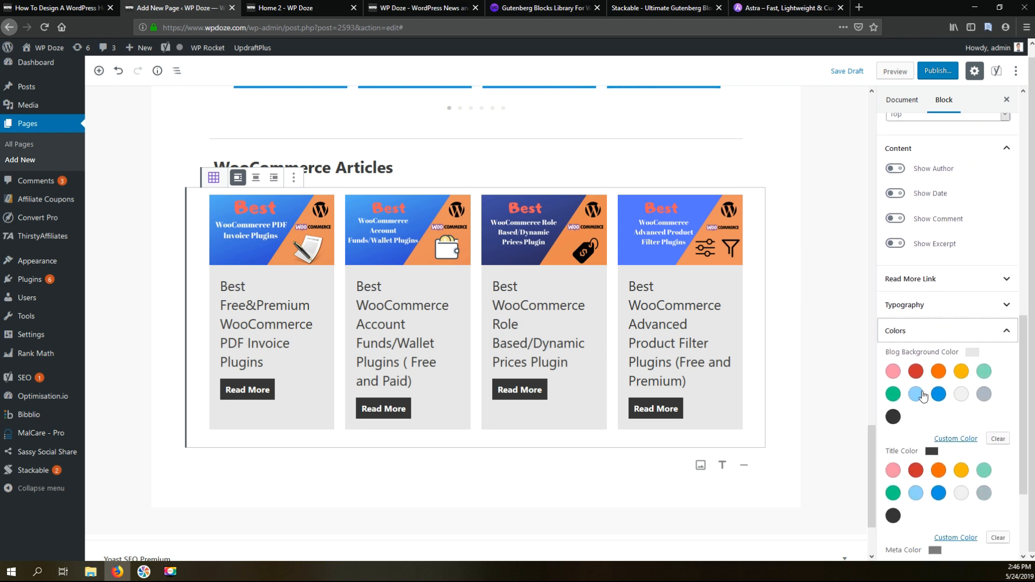
click(917, 374)
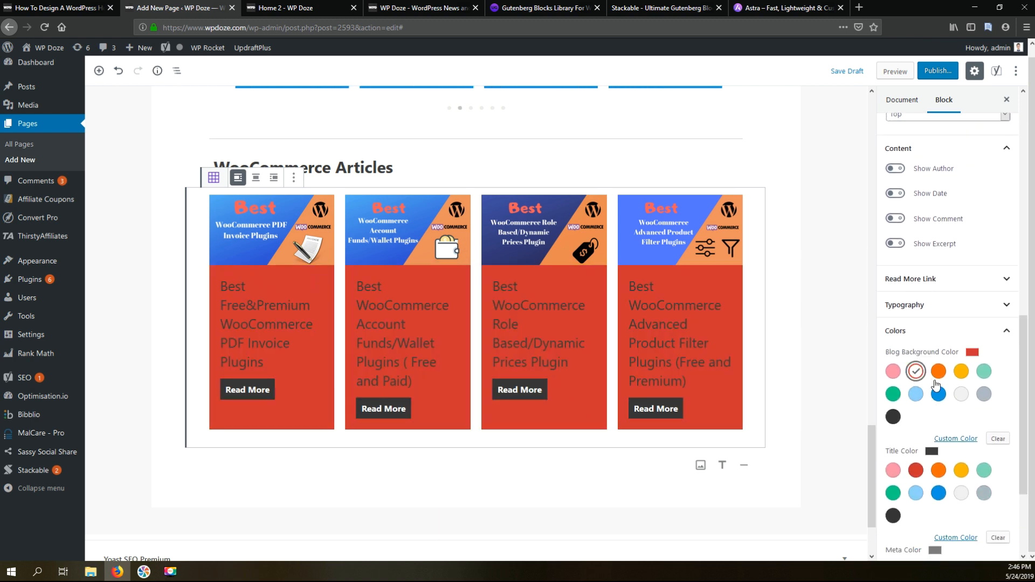
click(892, 372)
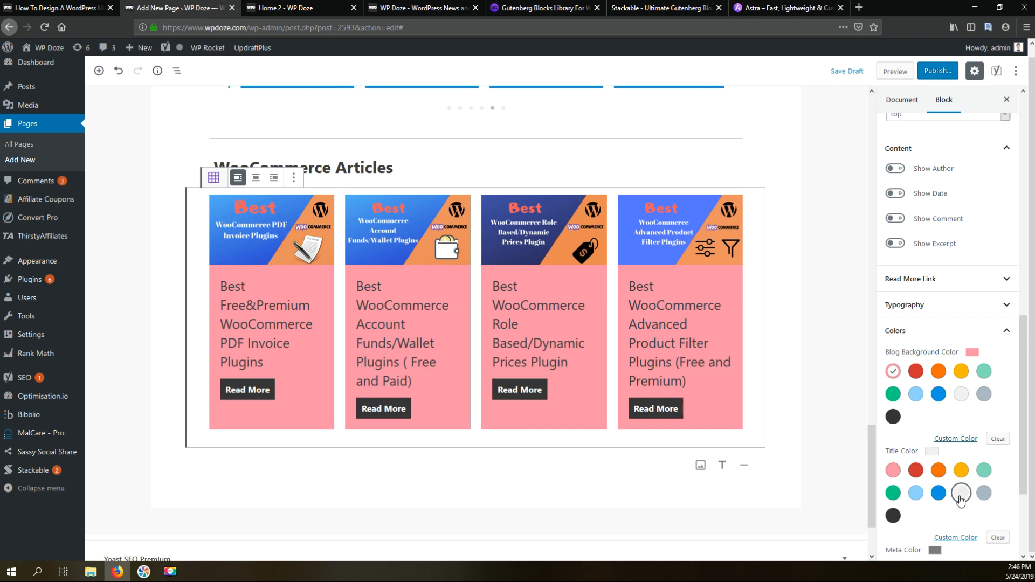
click(961, 494)
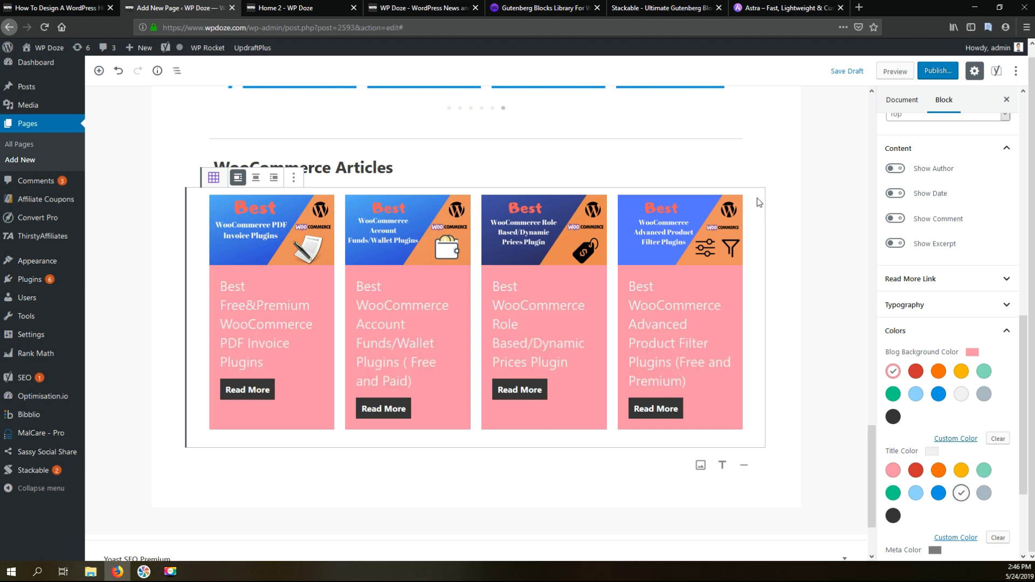
Save the page draft and open its preview
scroll(757, 199, up, 2)
scroll(757, 198, up, 4)
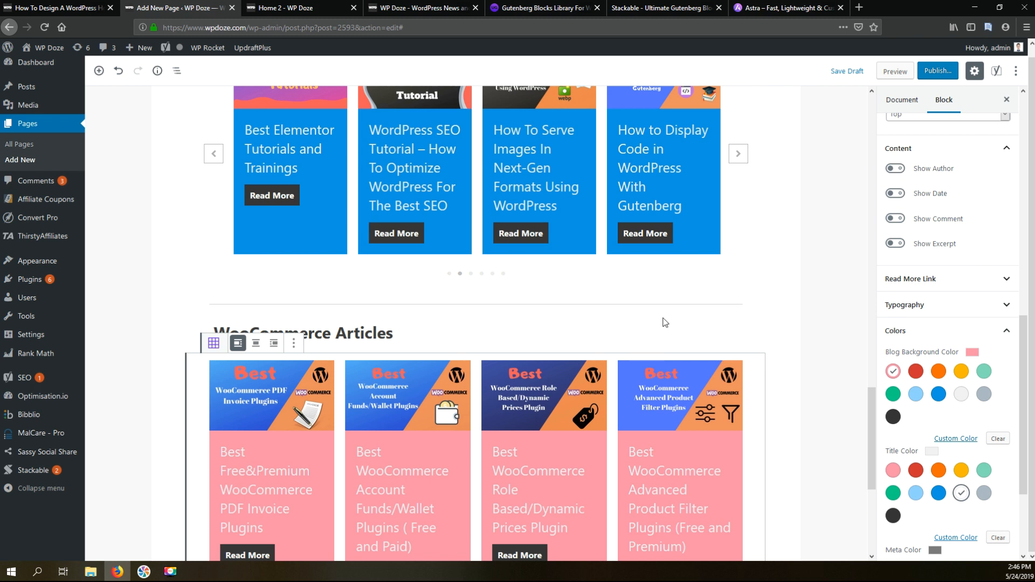
click(854, 74)
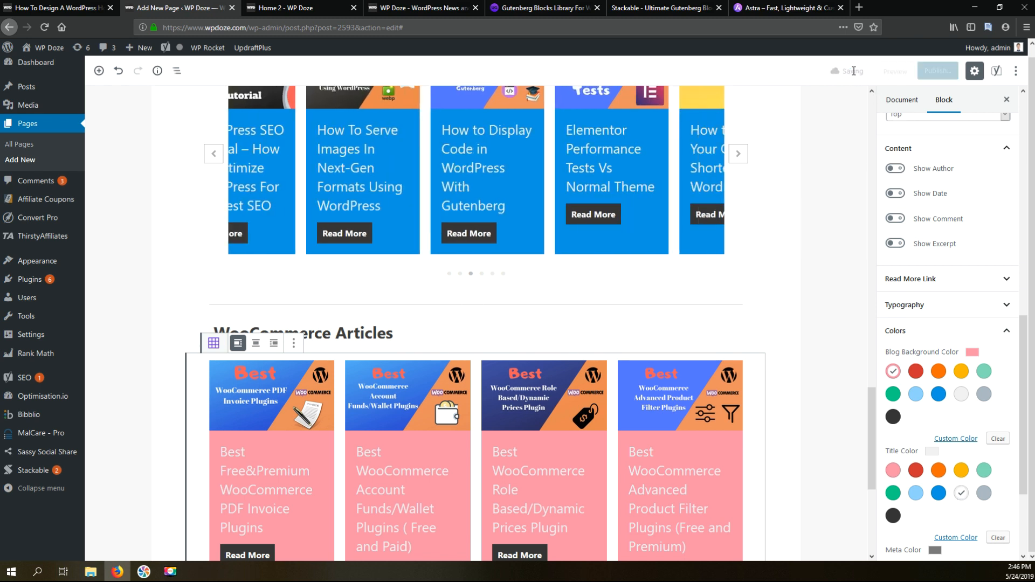
click(899, 74)
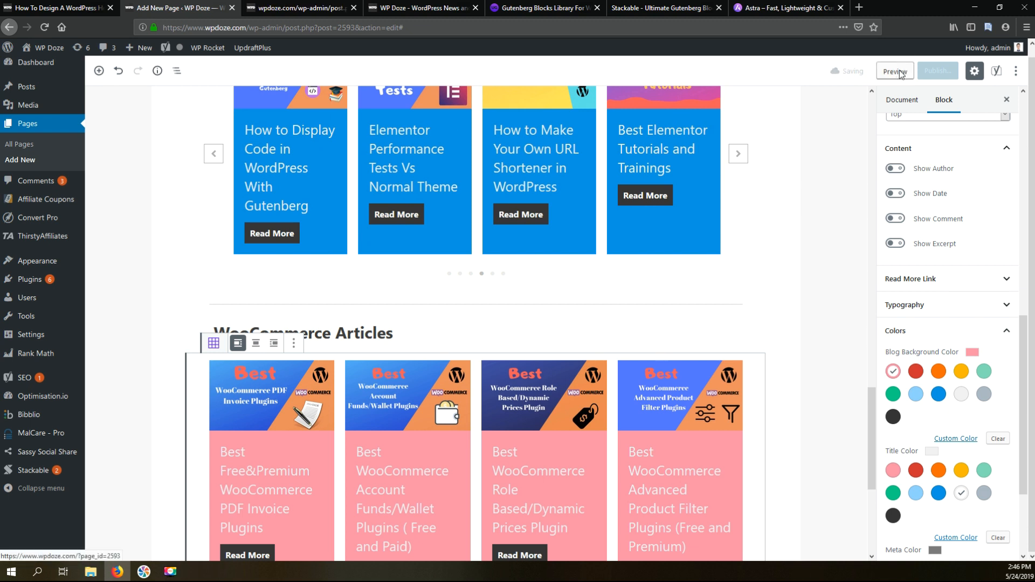
click(298, 9)
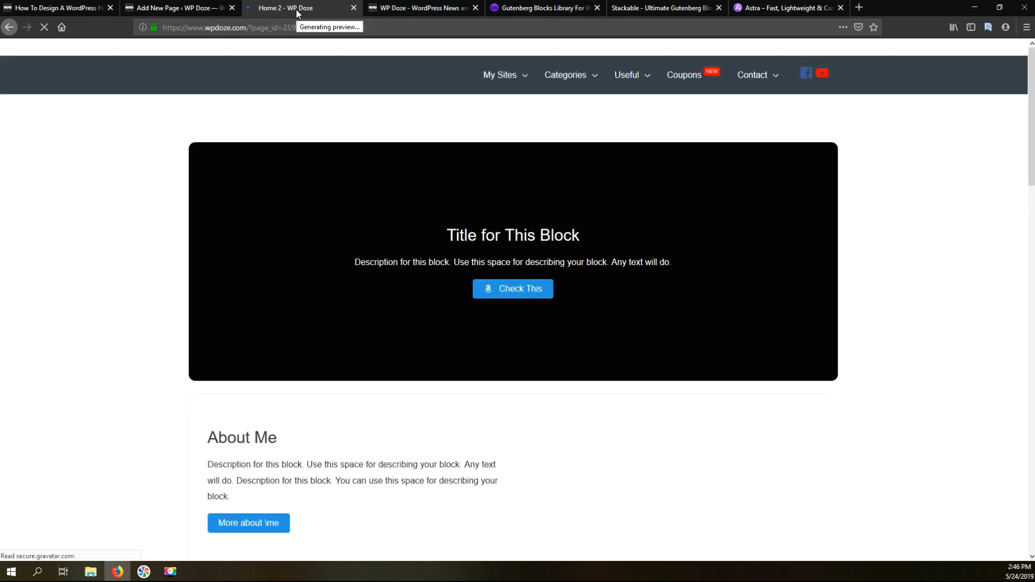
Look through the previewed page, checking the Tutorials carousel and the WooCommerce Articles grid
scroll(501, 104, down, 7)
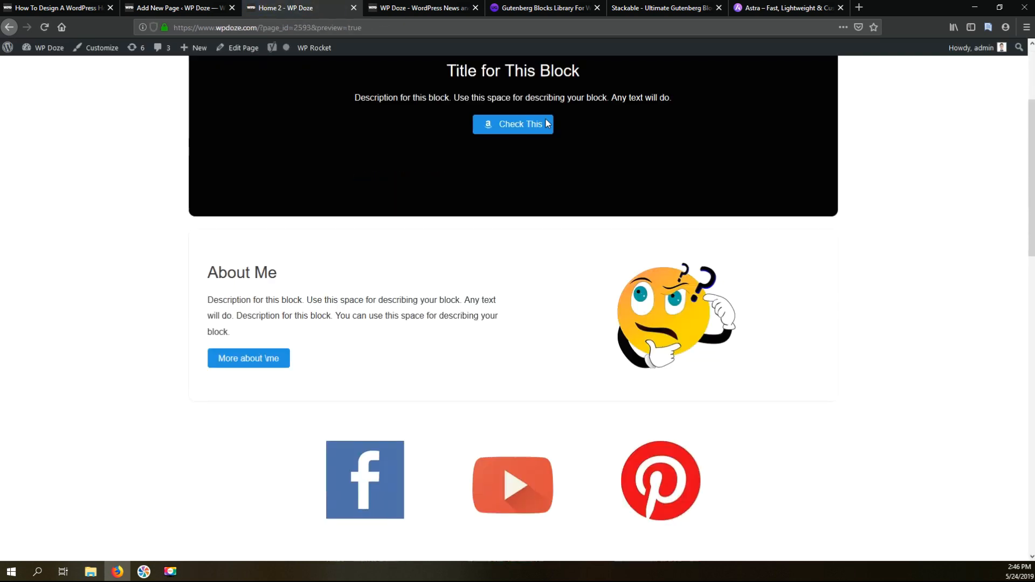
scroll(423, 88, down, 8)
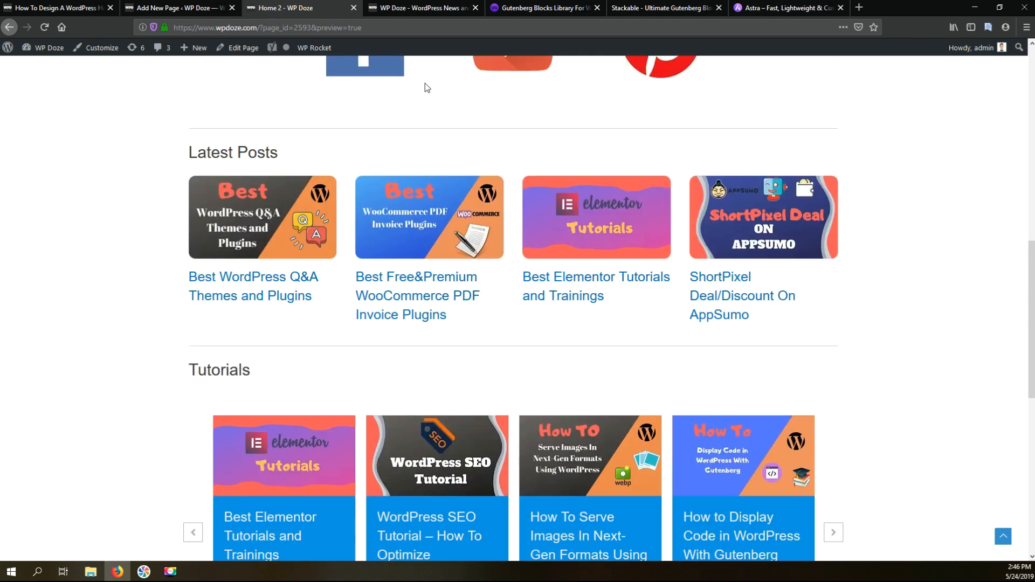
scroll(426, 89, down, 5)
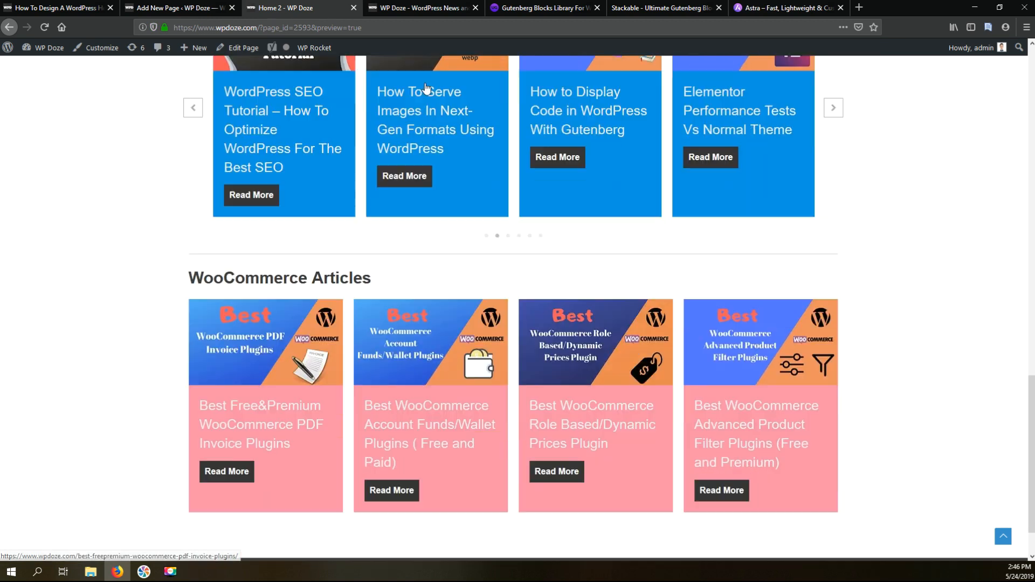
scroll(427, 89, up, 3)
scroll(426, 88, down, 3)
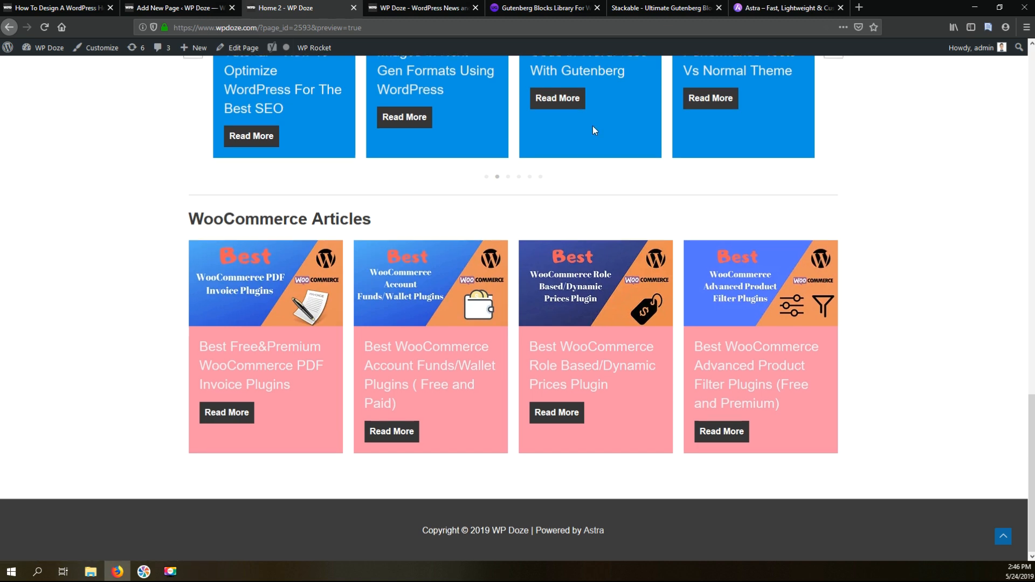
scroll(593, 127, up, 4)
scroll(593, 130, up, 2)
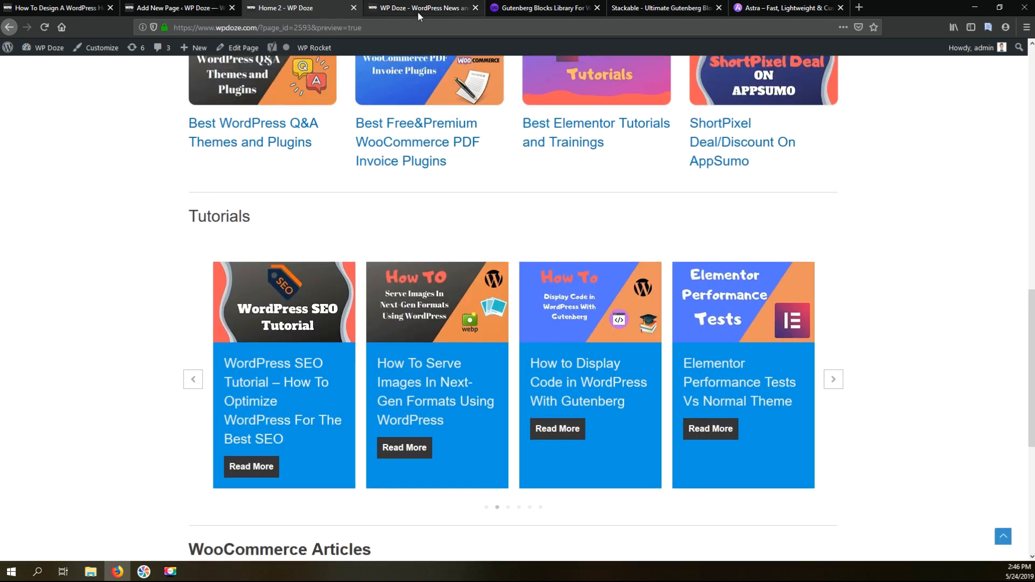
On the existing WP Doze home page, examine the "Check the Coupons" banner and the coupon cards below it
click(417, 9)
scroll(718, 222, down, 1)
scroll(717, 221, down, 5)
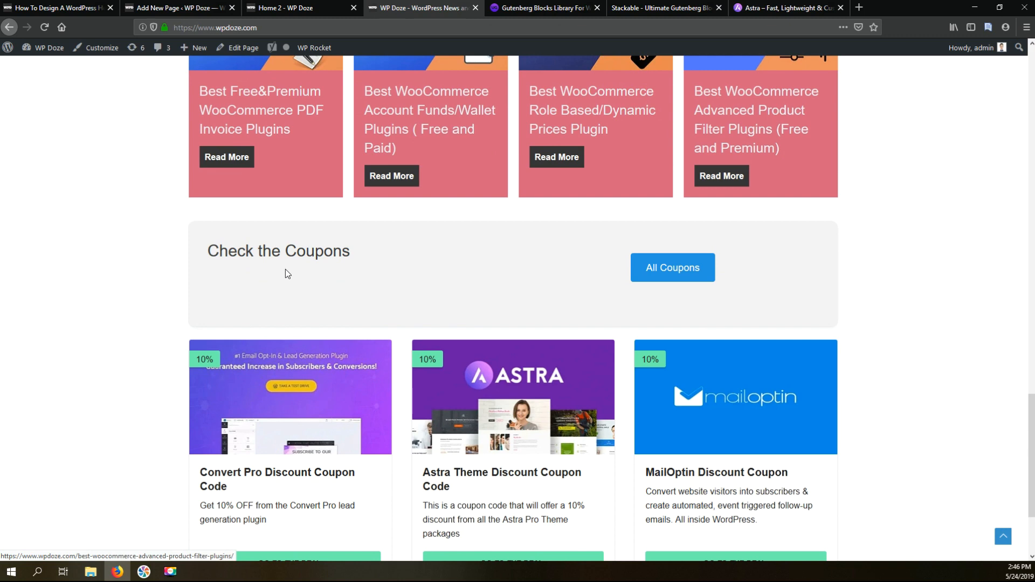
drag(223, 246, 331, 256)
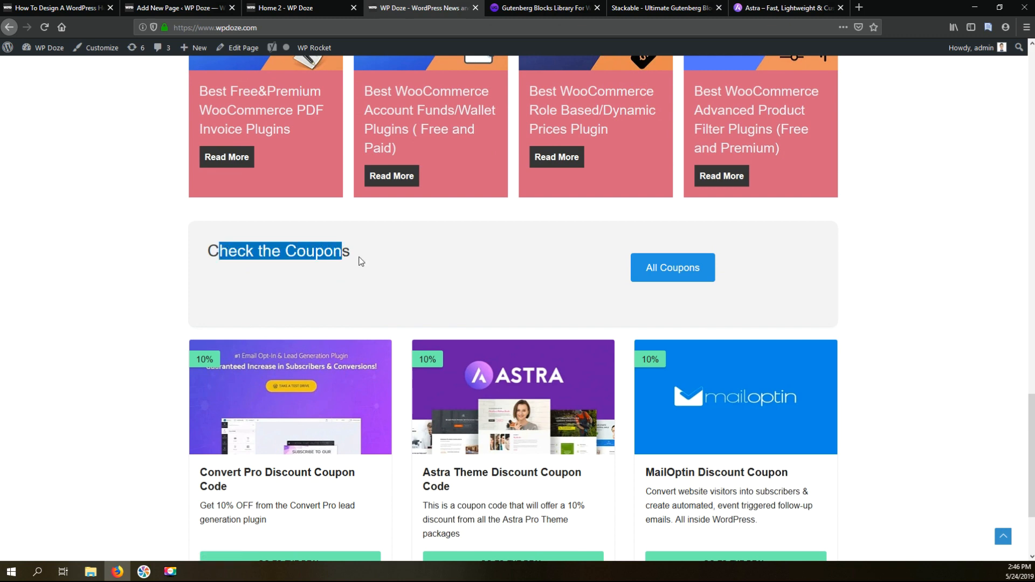
scroll(499, 321, down, 2)
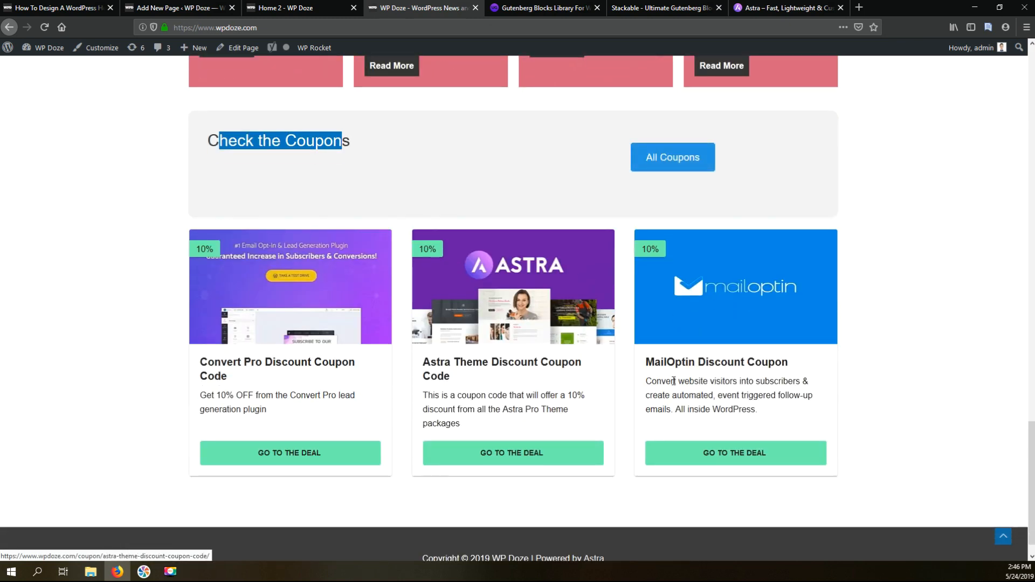
scroll(471, 312, up, 1)
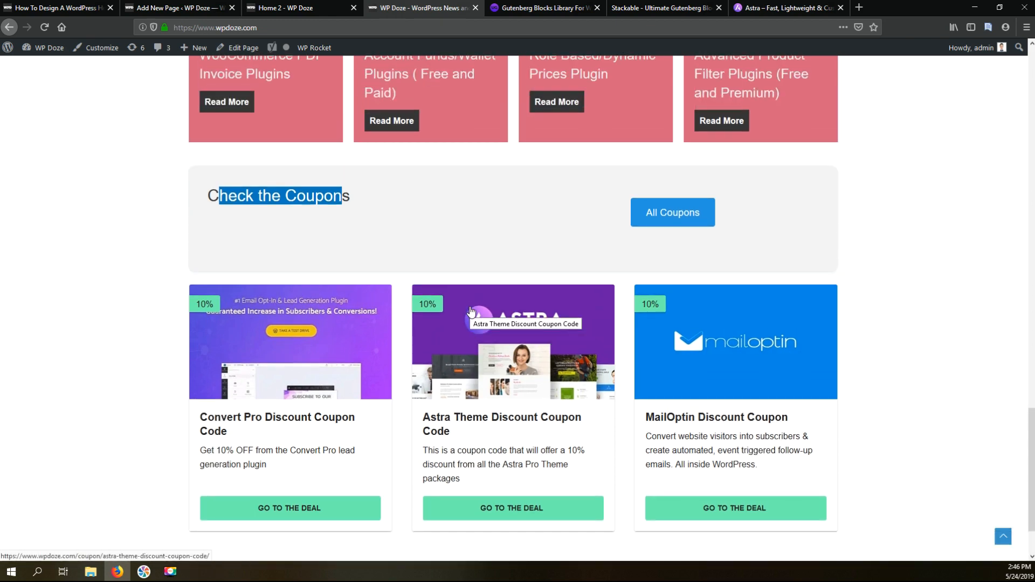
scroll(490, 294, up, 1)
scroll(491, 294, down, 2)
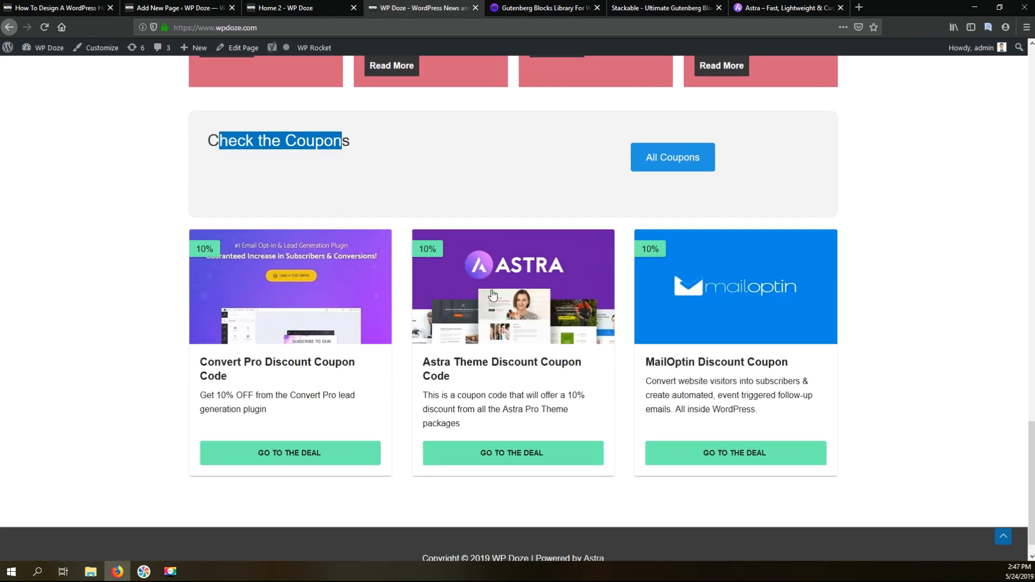
scroll(491, 294, up, 15)
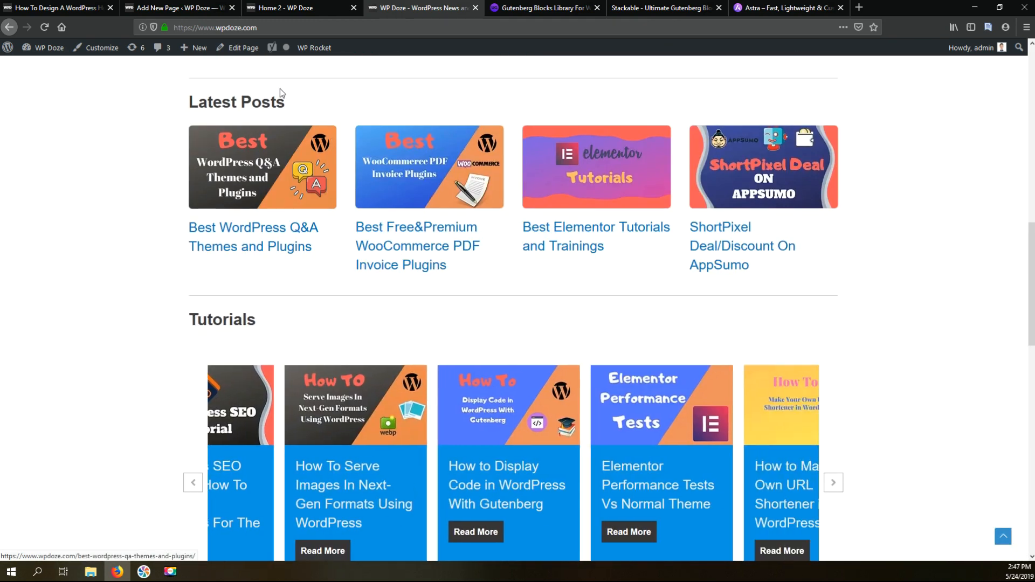
In the page editor, place the cursor in the empty paragraph below the WooCommerce Articles post grid
click(176, 16)
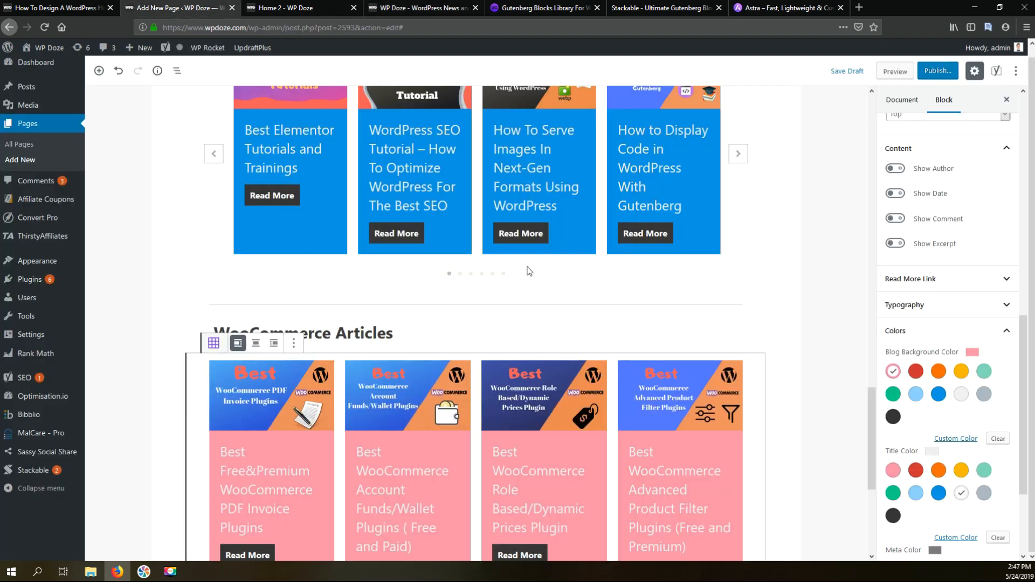
scroll(545, 312, down, 5)
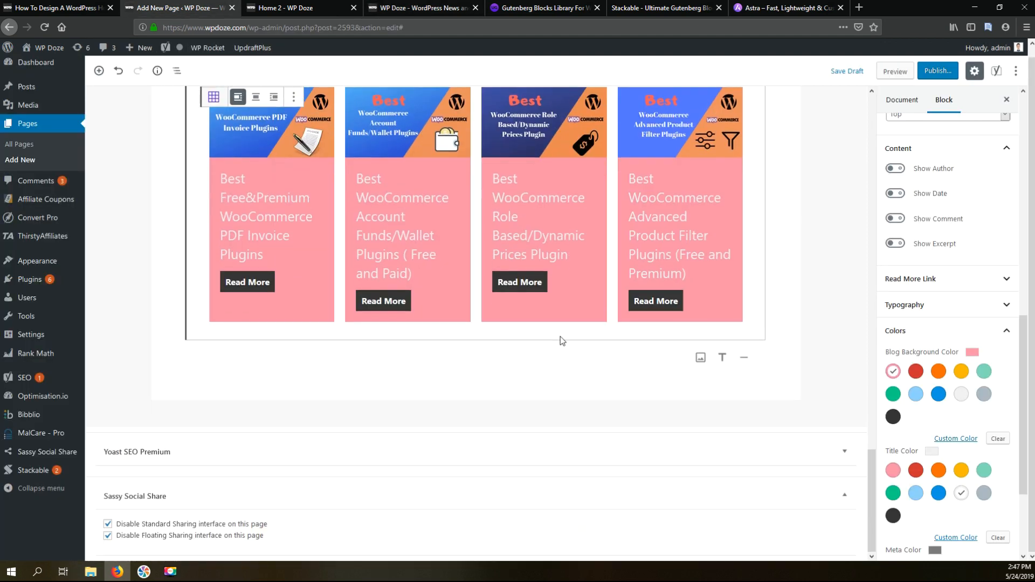
click(257, 364)
On the existing WP Doze home page, check the layout of the "Check the Coupons" banner and its "All Coupons" button
click(413, 12)
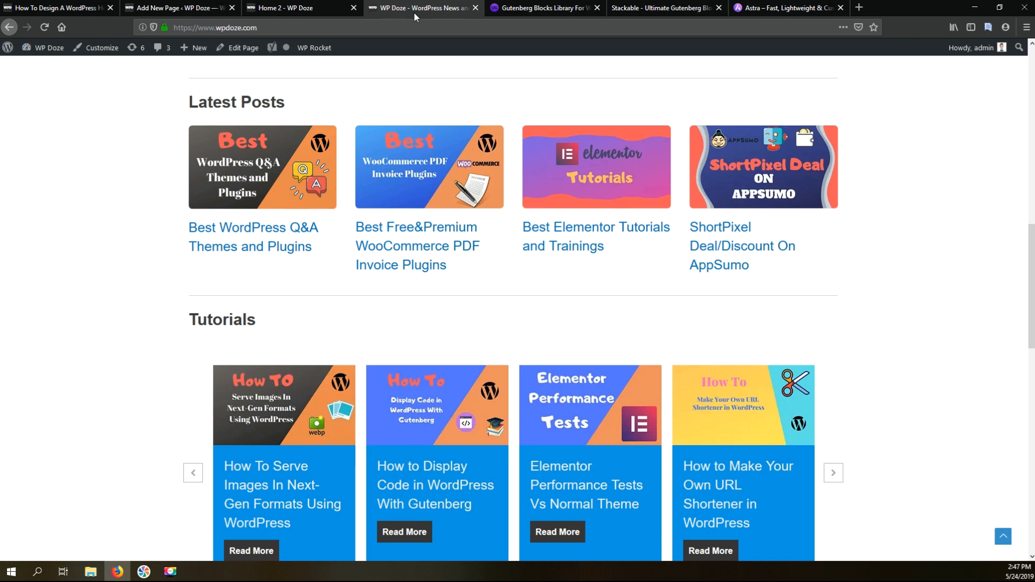
scroll(500, 318, down, 12)
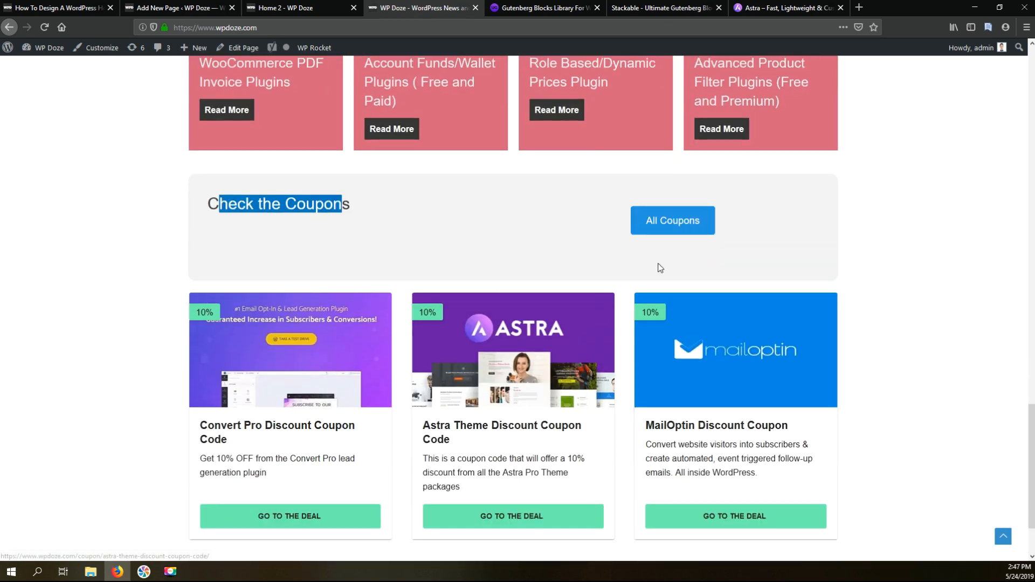
click(431, 233)
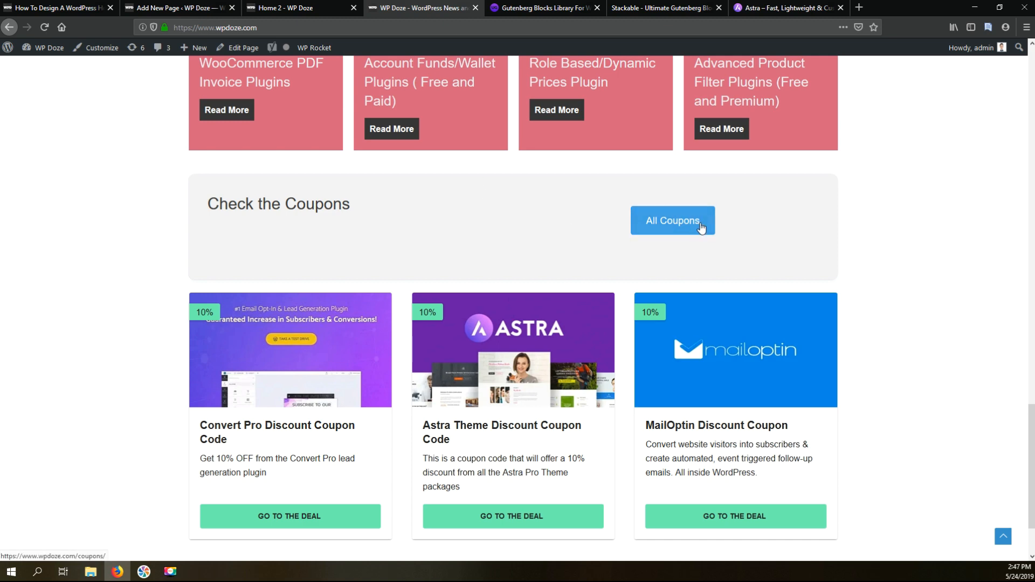
In the home page design article, read the "Post In Category" and "Add a Coupon Section" instructions
click(173, 7)
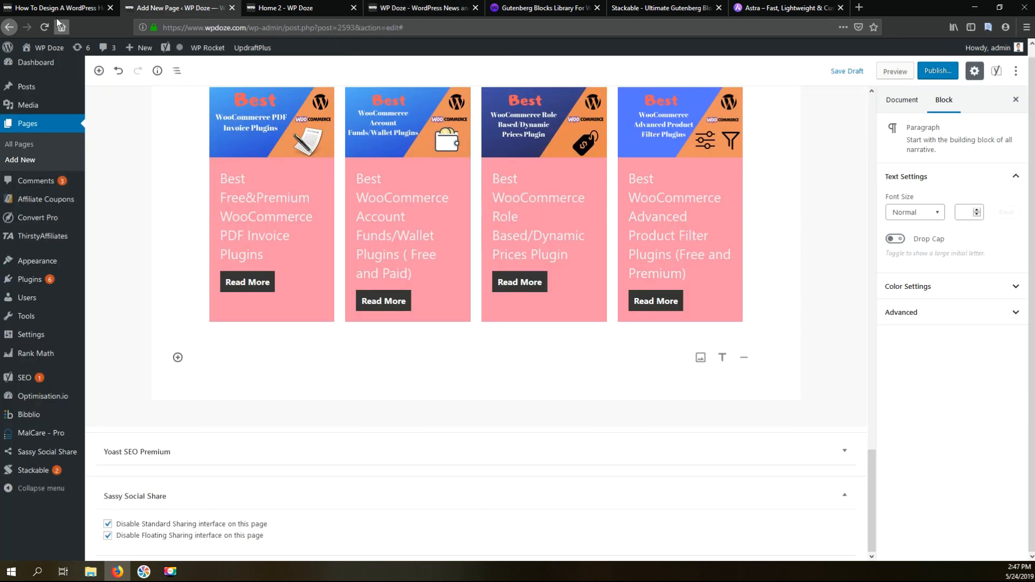
click(58, 9)
scroll(393, 281, down, 15)
scroll(393, 287, down, 12)
scroll(393, 286, up, 2)
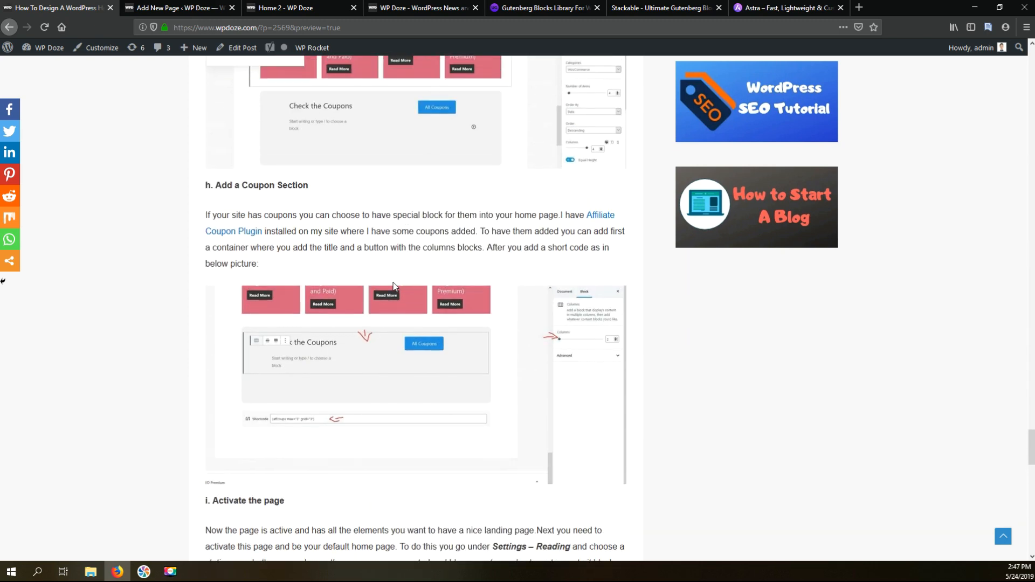
scroll(343, 213, up, 2)
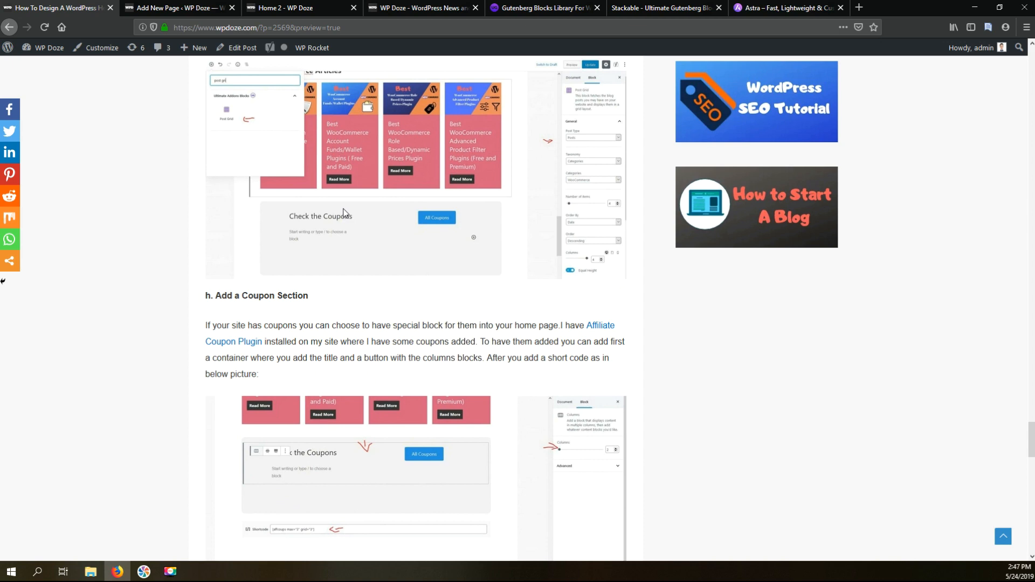
scroll(347, 216, up, 2)
scroll(347, 216, up, 1)
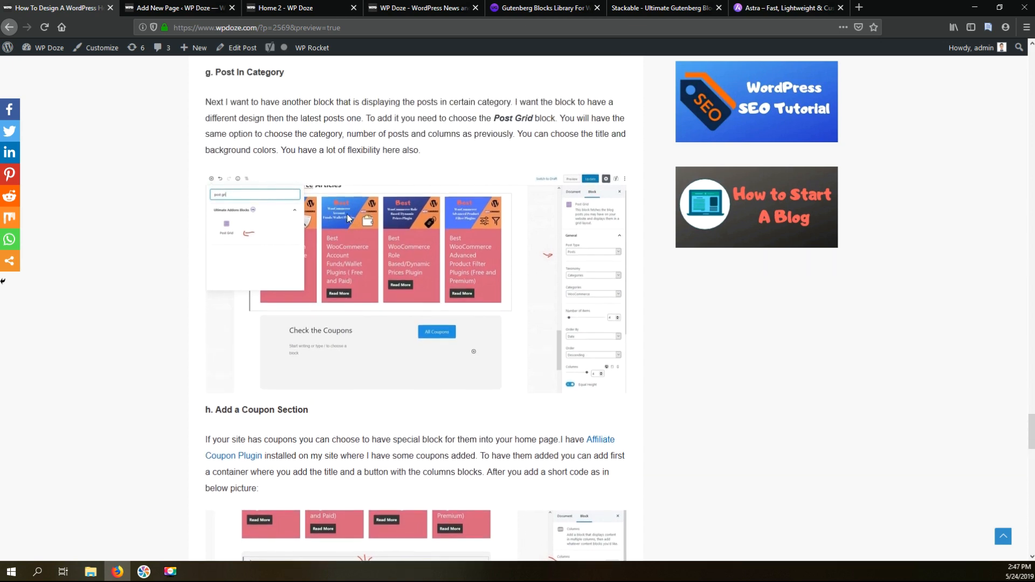
scroll(348, 216, down, 3)
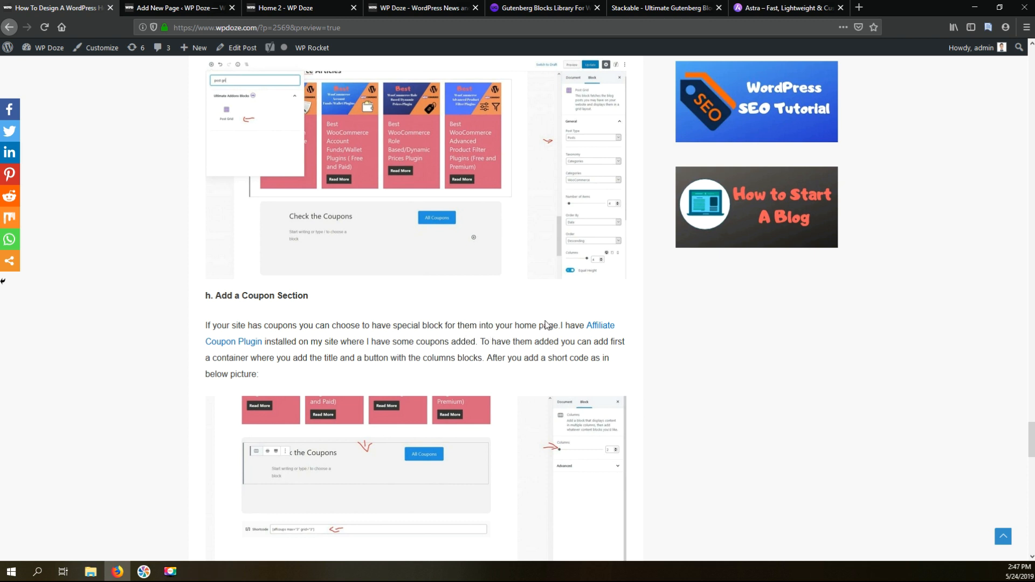
Open the Affiliate Coupon Plugin link from the coupon section in a new tab and look through the review's features and templates
right_click(255, 349)
click(291, 347)
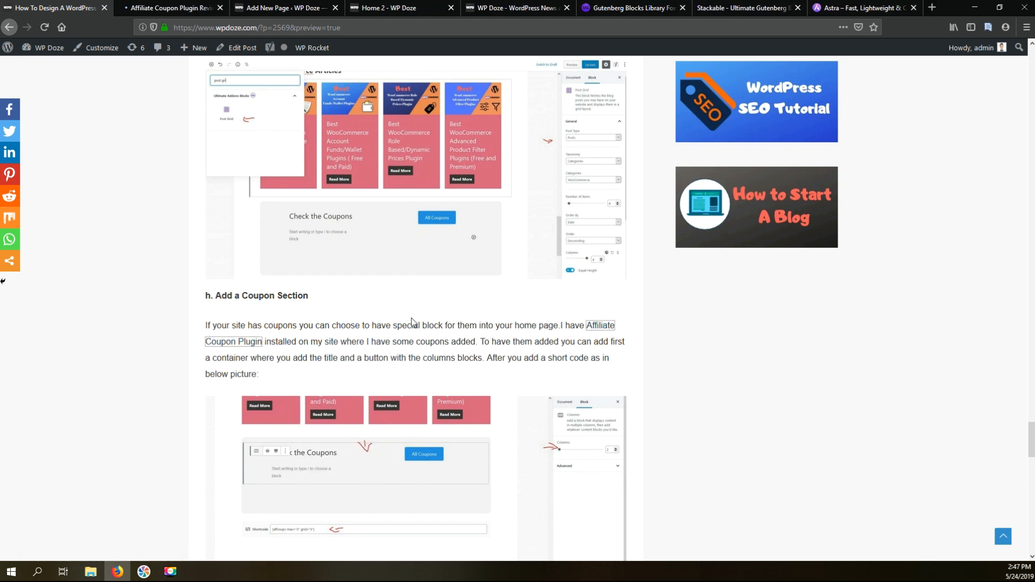
scroll(412, 322, down, 1)
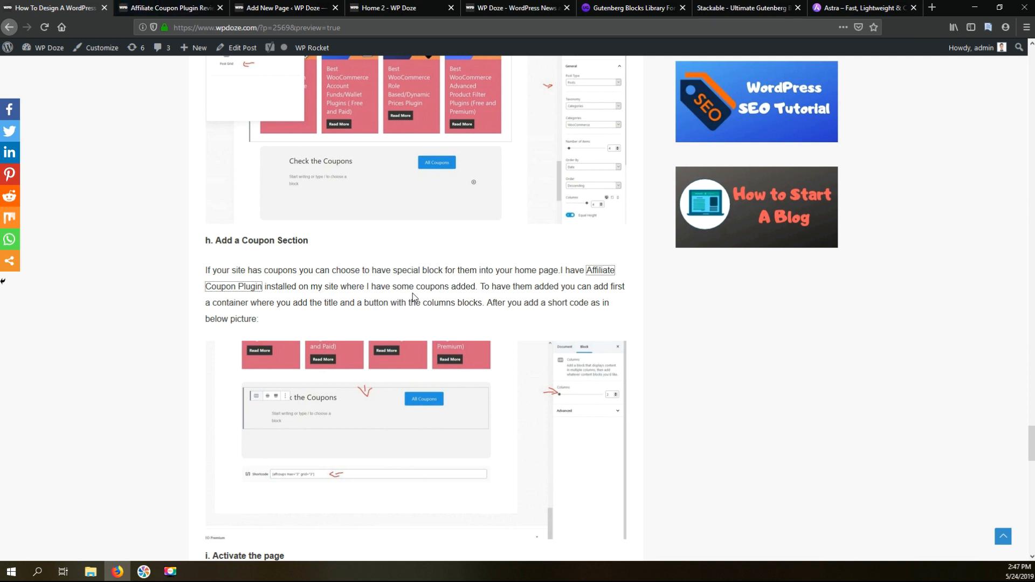
scroll(413, 297, up, 1)
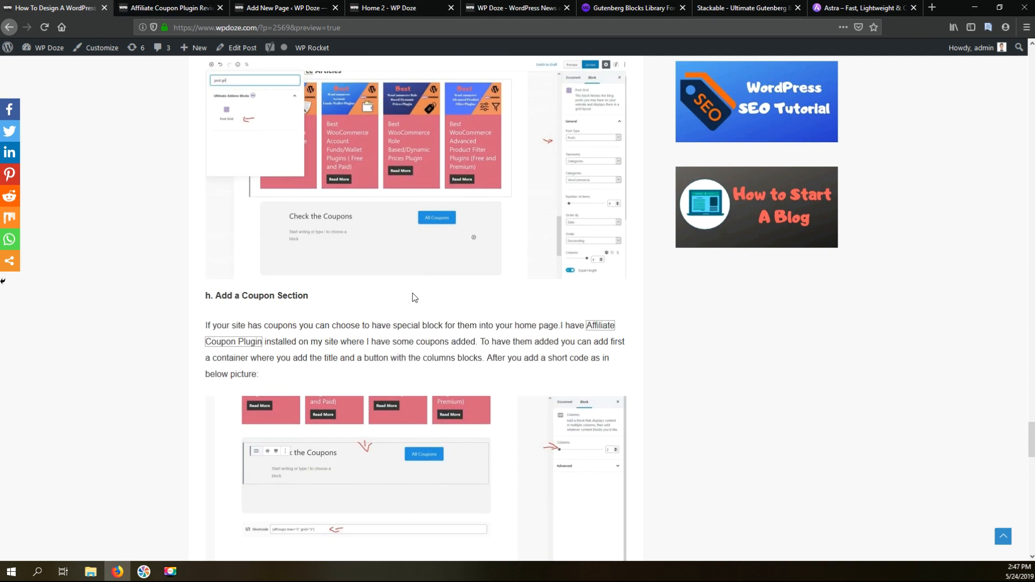
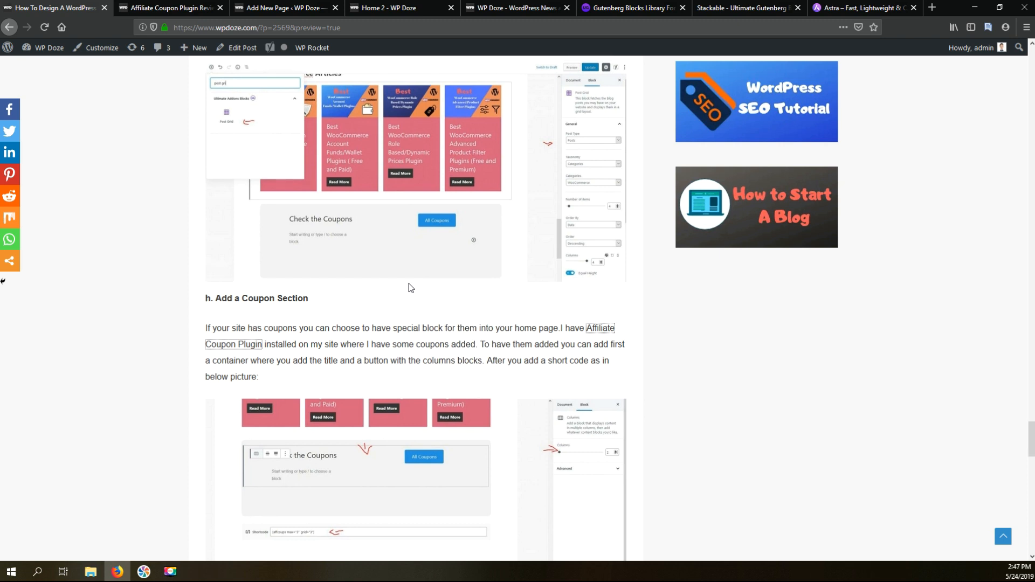
scroll(412, 292, up, 1)
click(168, 10)
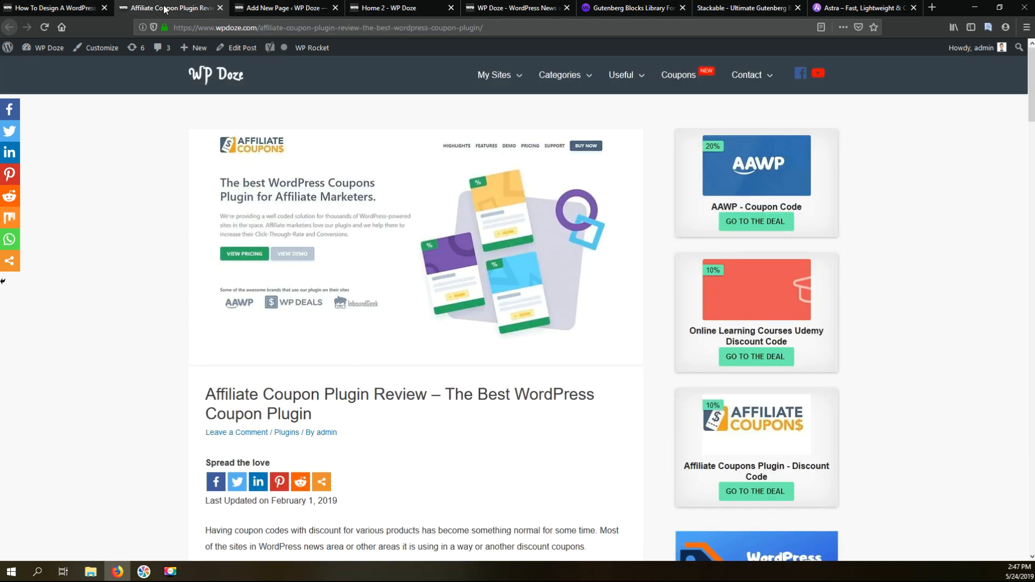
scroll(431, 188, down, 3)
scroll(432, 188, down, 6)
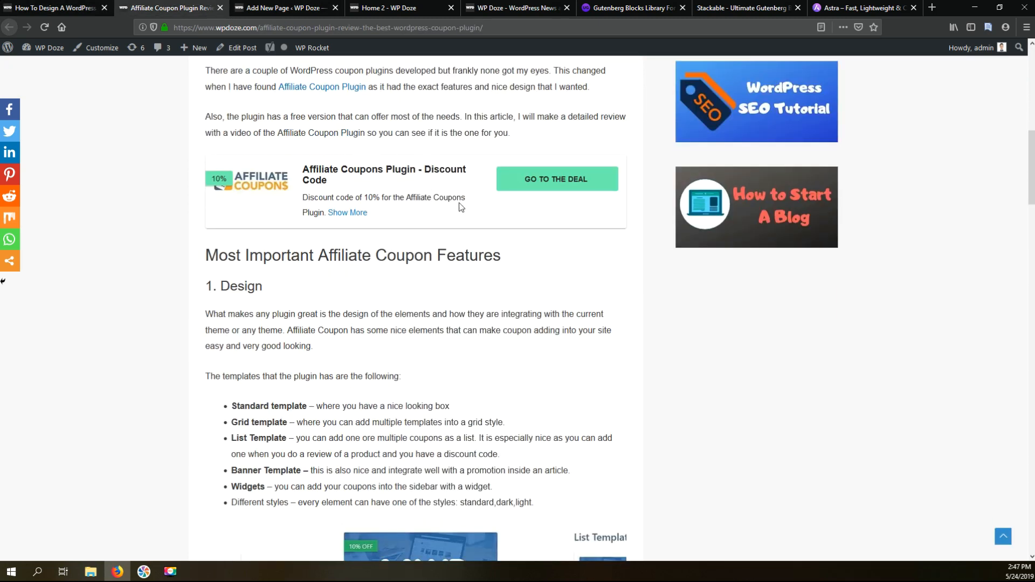
scroll(455, 206, down, 9)
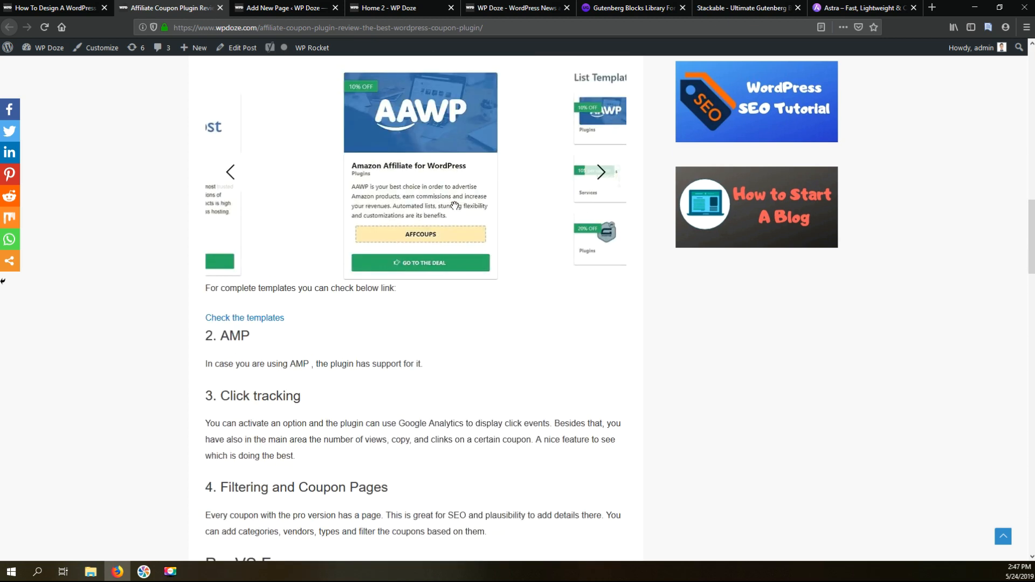
scroll(455, 206, up, 18)
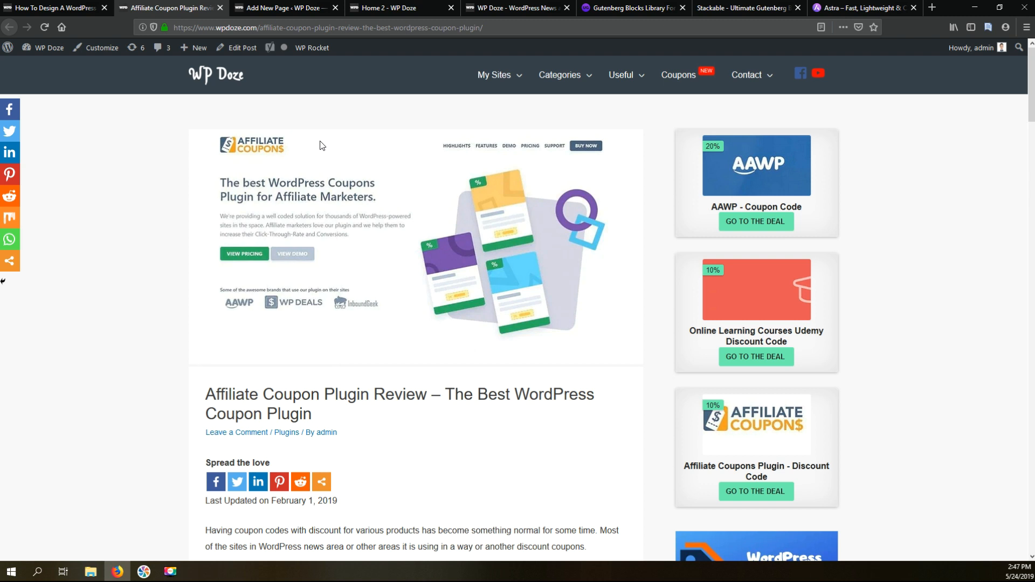
Back in the page editor, insert a Stackable Container block below the WooCommerce Articles post grid
click(283, 9)
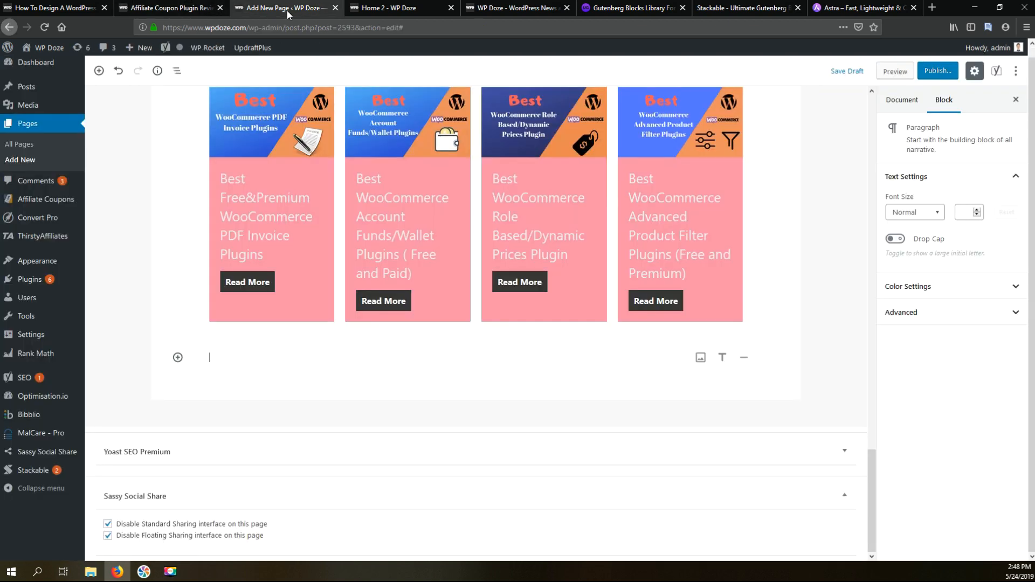
click(178, 359)
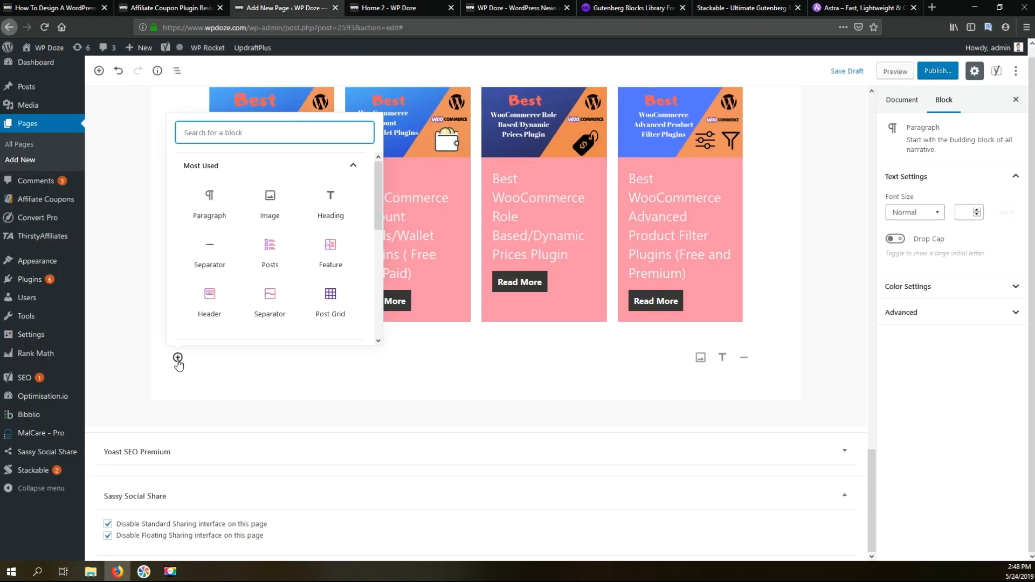
text(con)
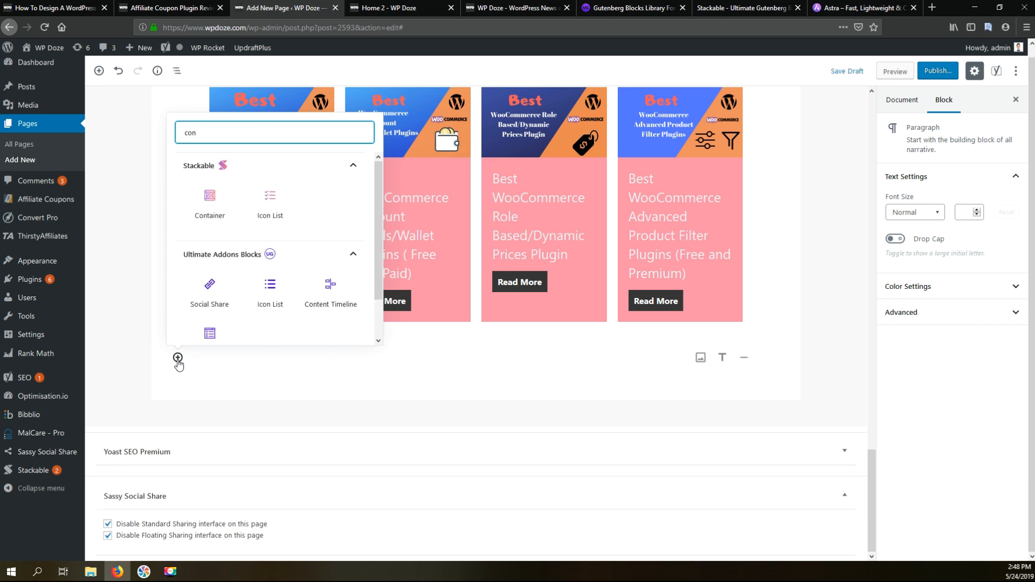
click(209, 204)
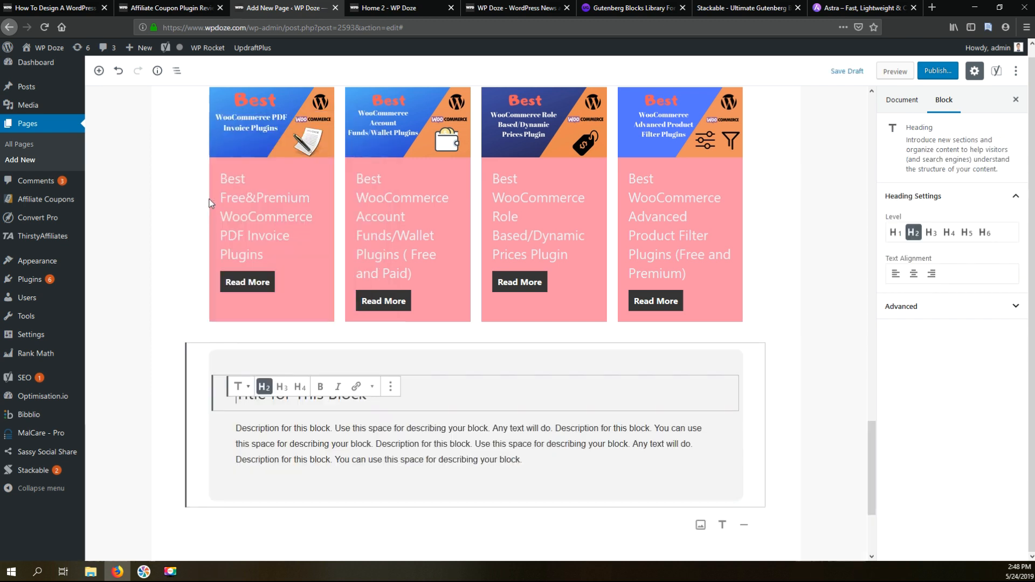
Remove the placeholder description paragraph and title heading from the new container
triple_click(322, 442)
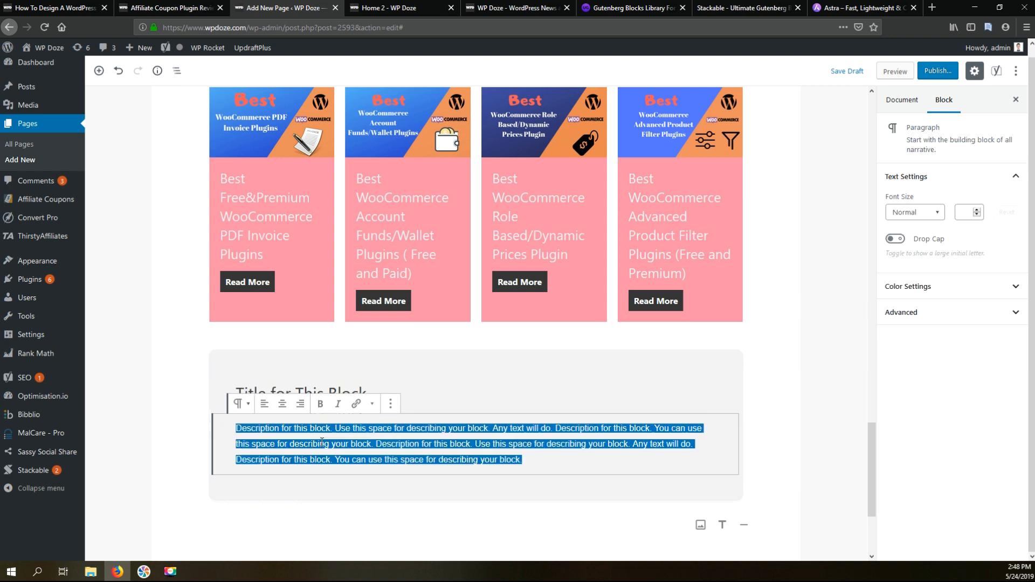
click(390, 404)
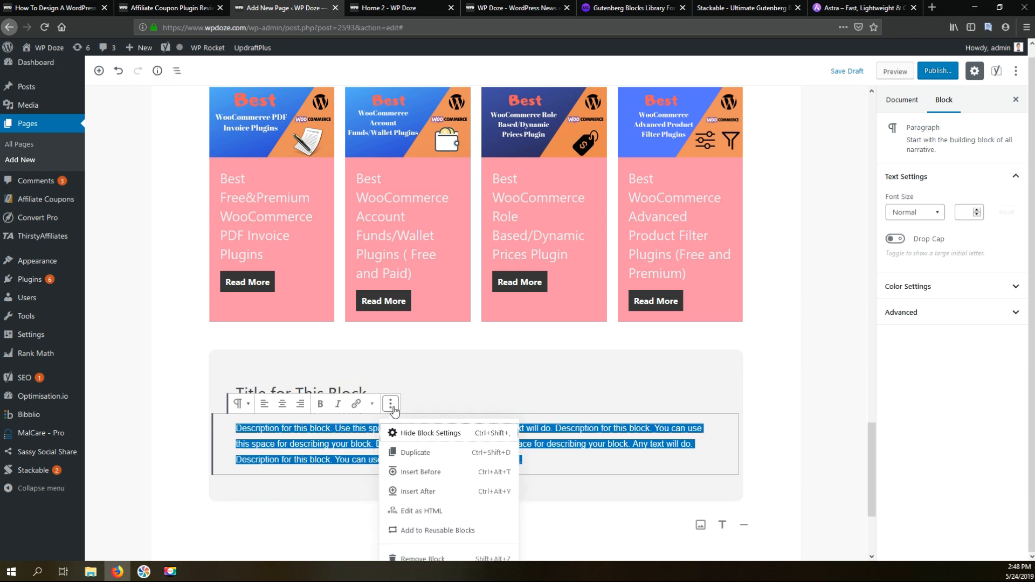
click(431, 560)
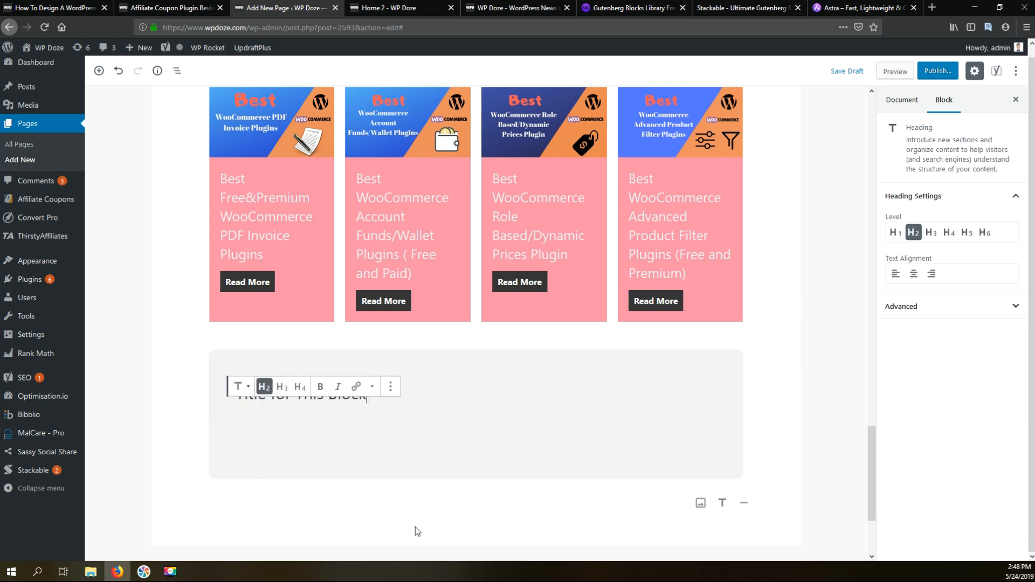
click(391, 392)
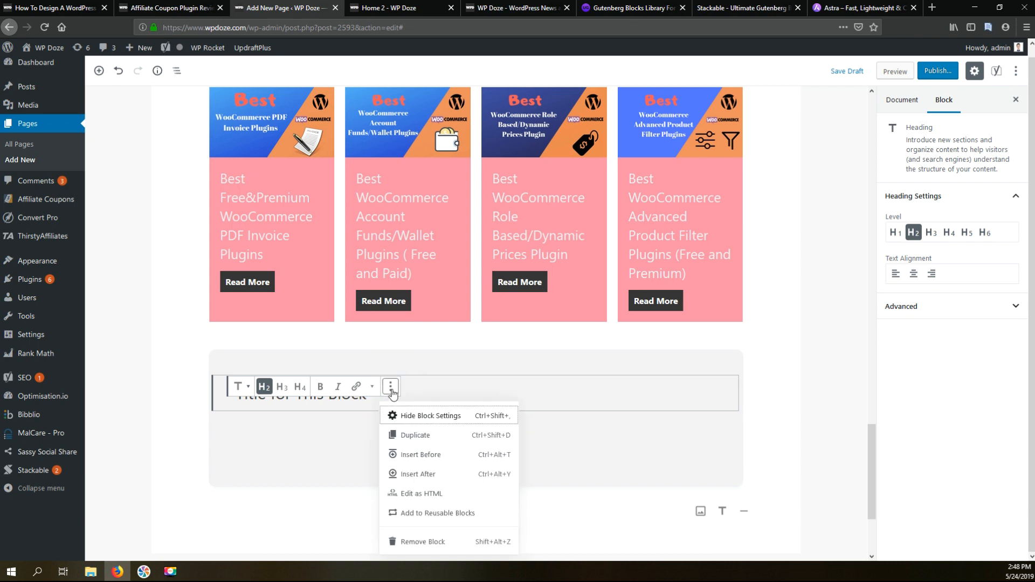
click(424, 542)
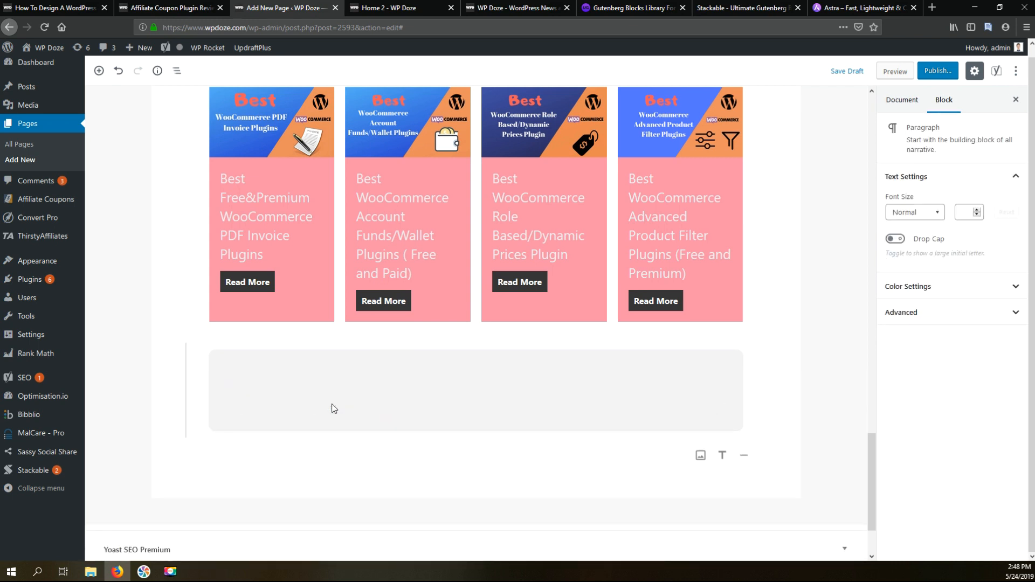
Insert an Advanced Columns block with two columns inside the empty container
click(259, 384)
click(720, 392)
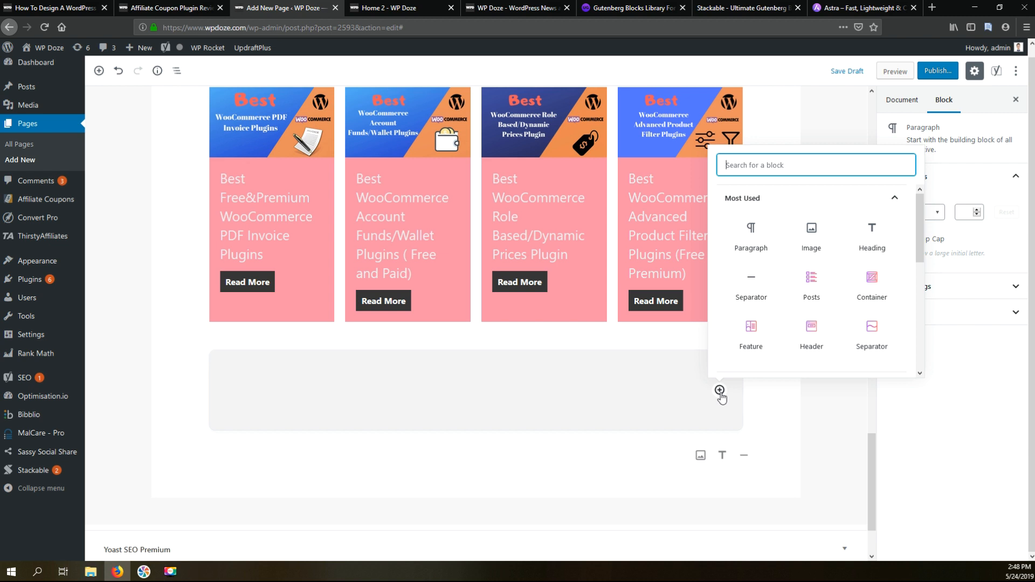
text(adv)
click(765, 259)
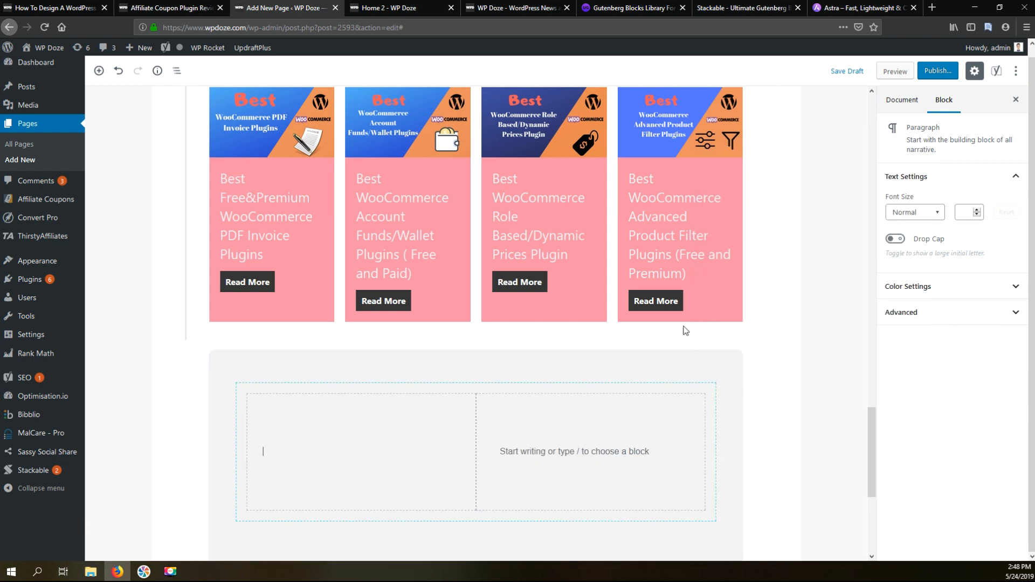
Add an H2 heading reading "Cupons" to the first column of the container
click(361, 433)
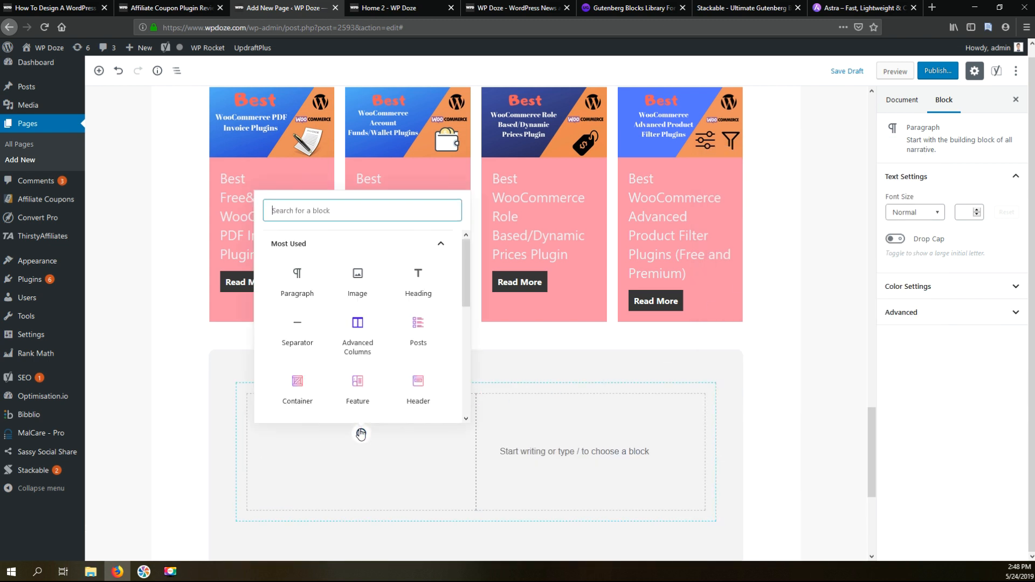
click(421, 286)
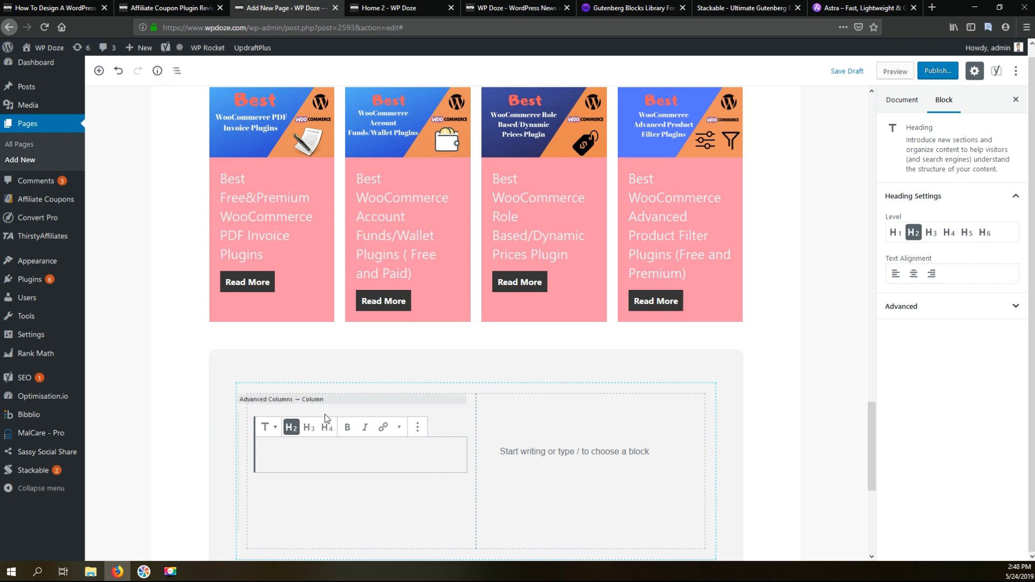
text(Cupons)
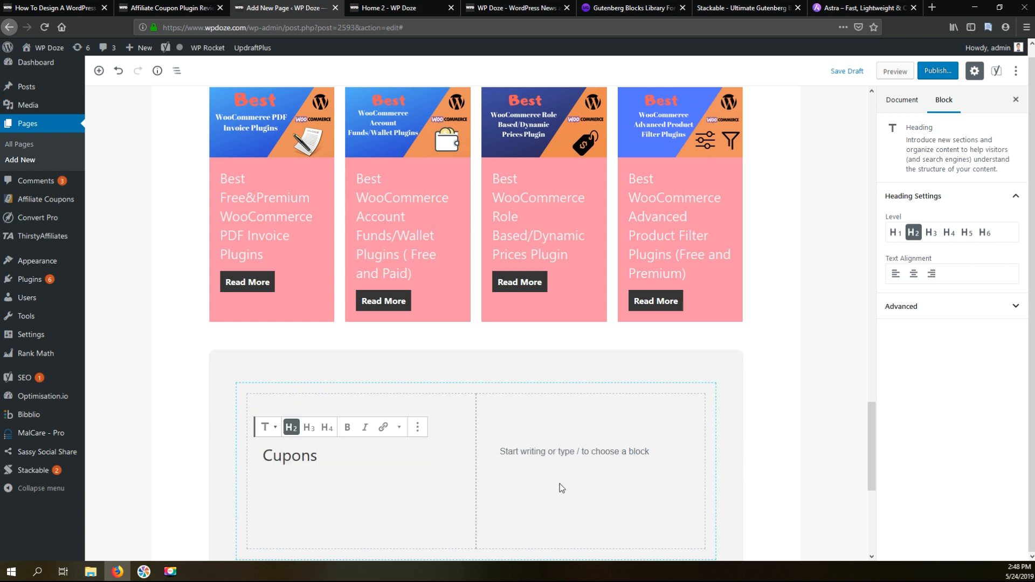
Insert a Stackable Button block in the second column beside the "Cupons" heading
click(555, 460)
click(678, 458)
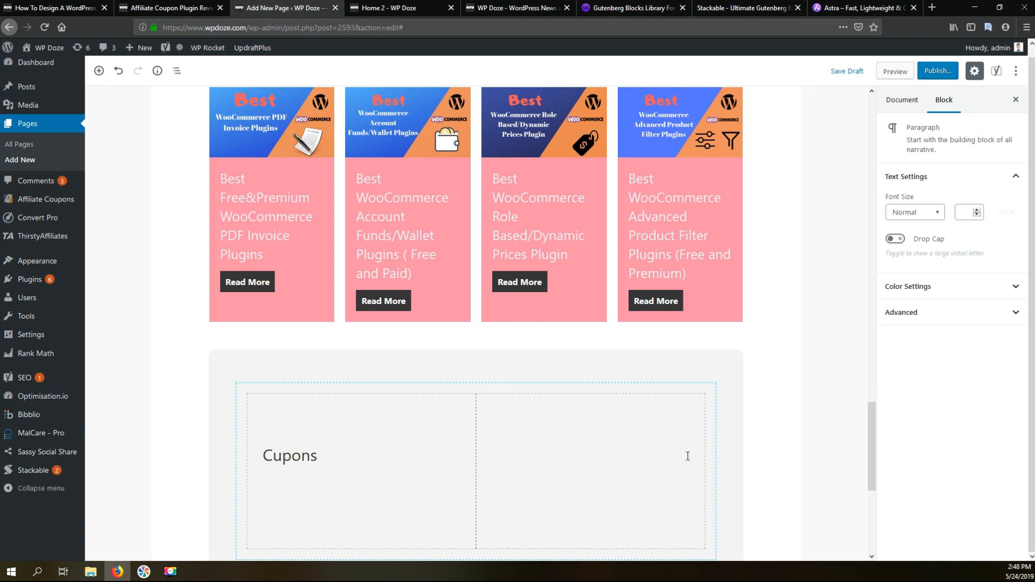
click(678, 454)
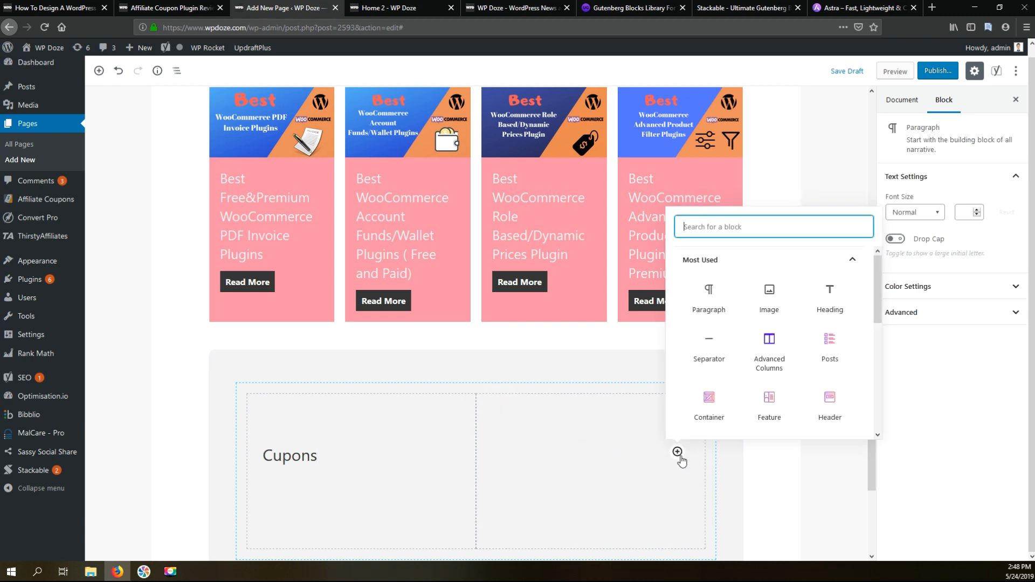
text(but)
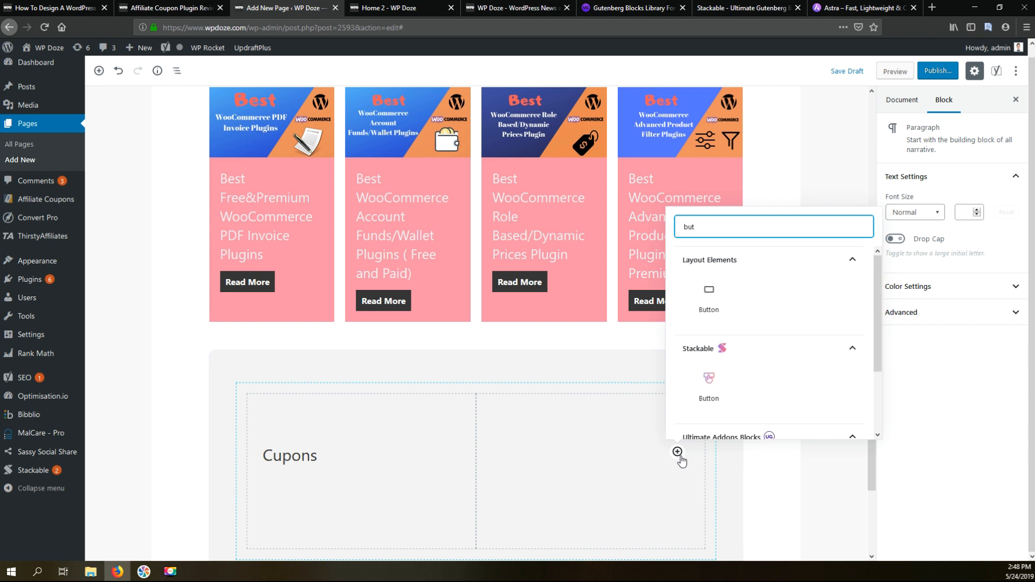
click(711, 383)
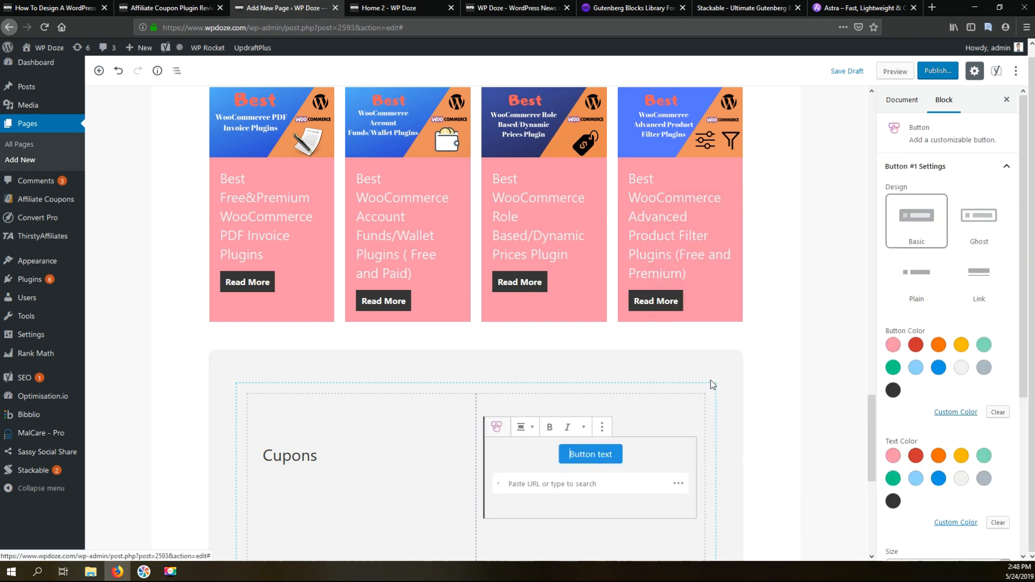
Label the new button "Check Coupons"
click(593, 460)
key(BackSpace)
key(BackSpace)
key(BackSpace)
key(BackSpace)
key(BackSpace)
key(BackSpace)
key(BackSpace)
key(BackSpace)
key(BackSpace)
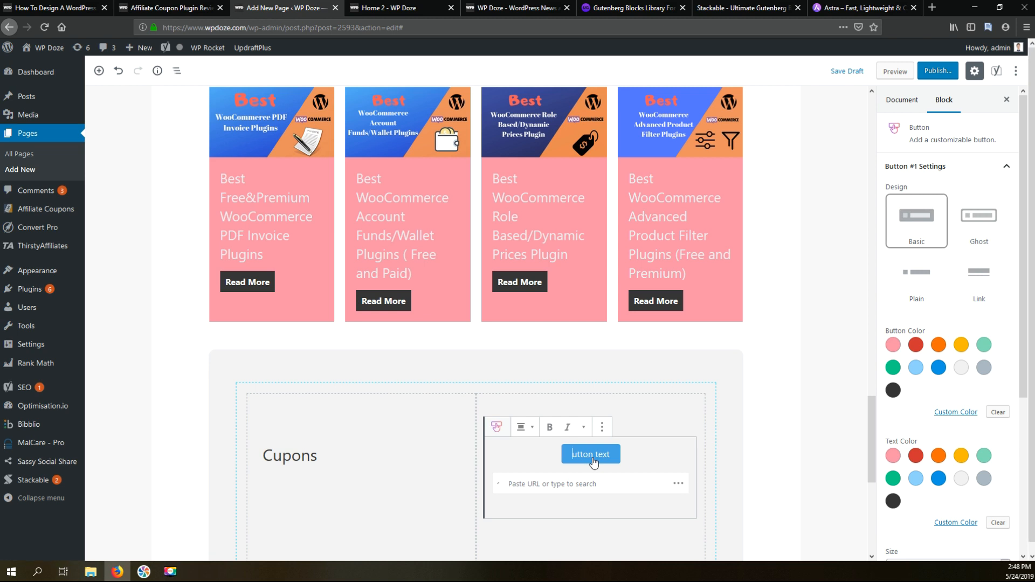
key(Delete)
key(Delete)
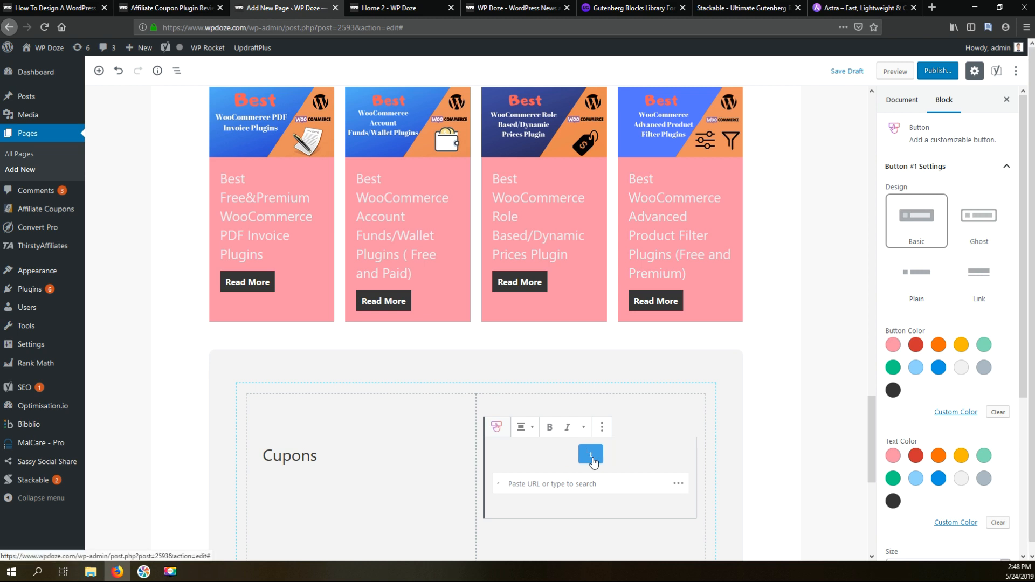
text(\c)
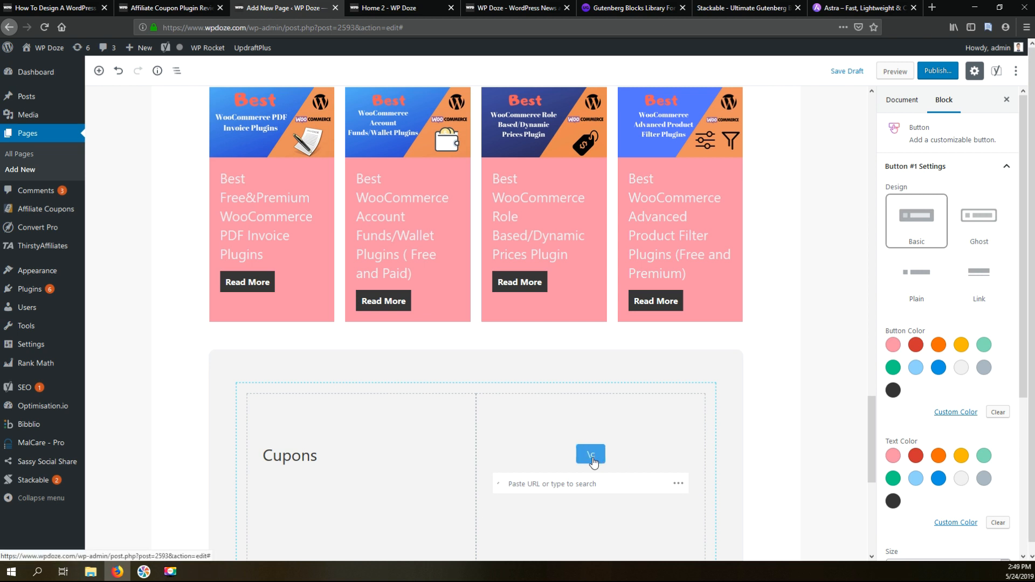
key(BackSpace)
key(BackSpace)
text(\dheck)
key(BackSpace)
key(BackSpace)
key(BackSpace)
key(BackSpace)
key(BackSpace)
key(BackSpace)
key(BackSpace)
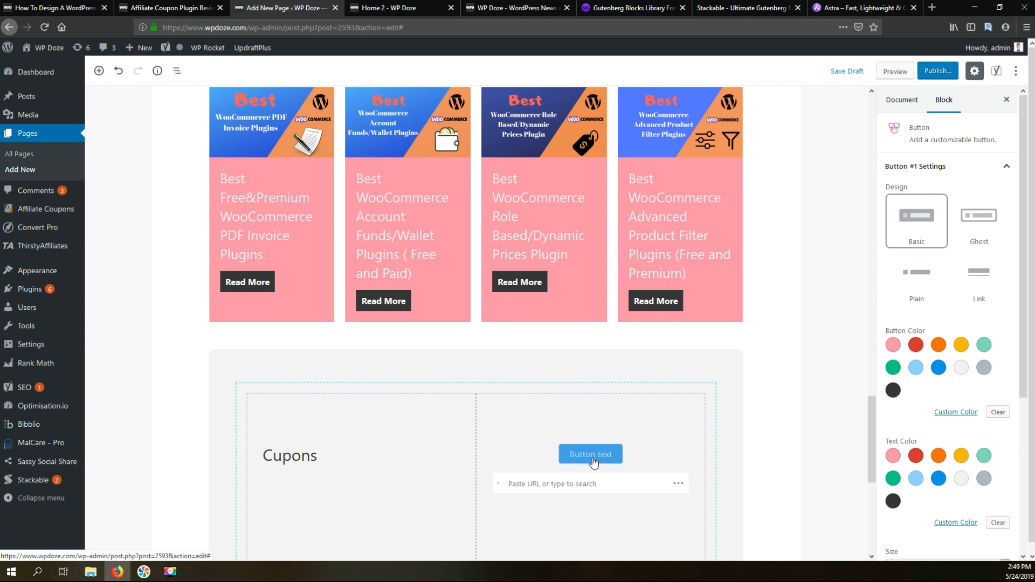
text(d)
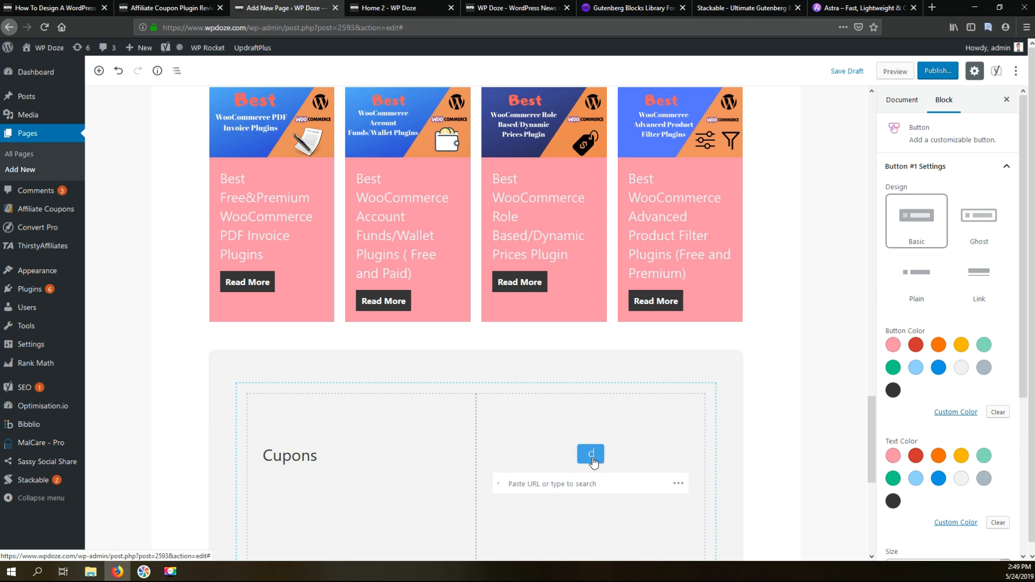
text(heck a)
key(BackSpace)
text(Coup)
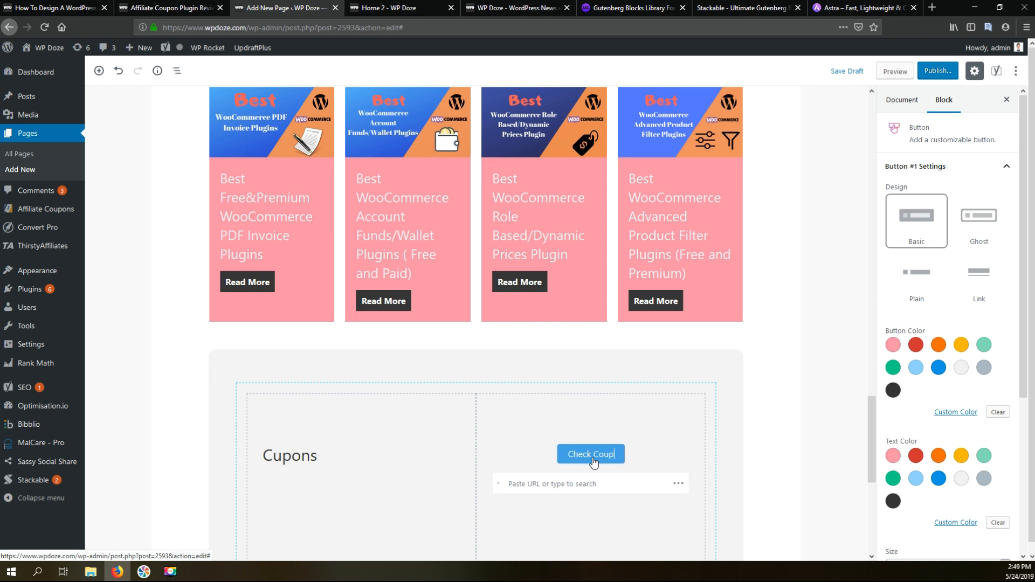
text(ons)
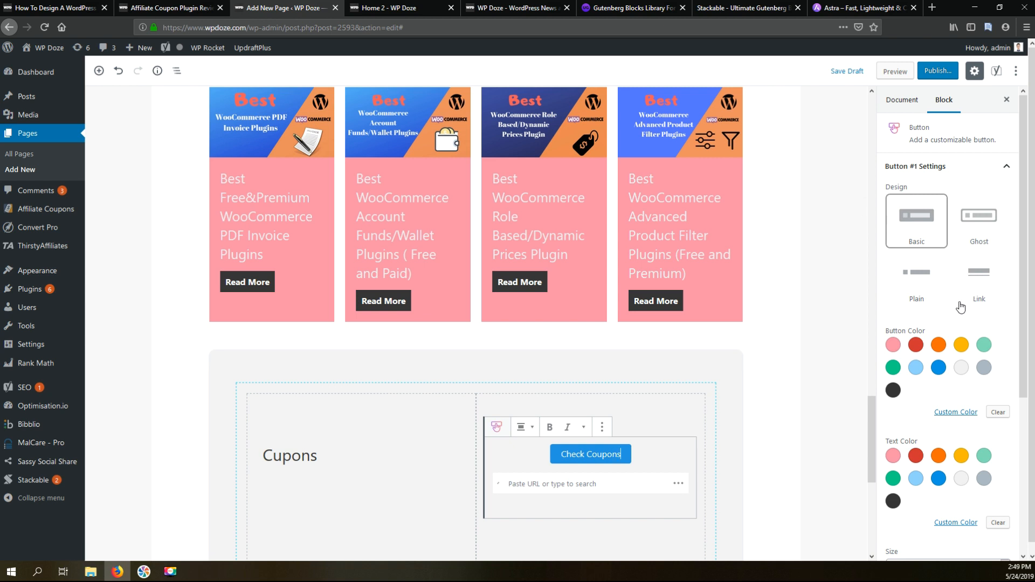
scroll(952, 320, down, 4)
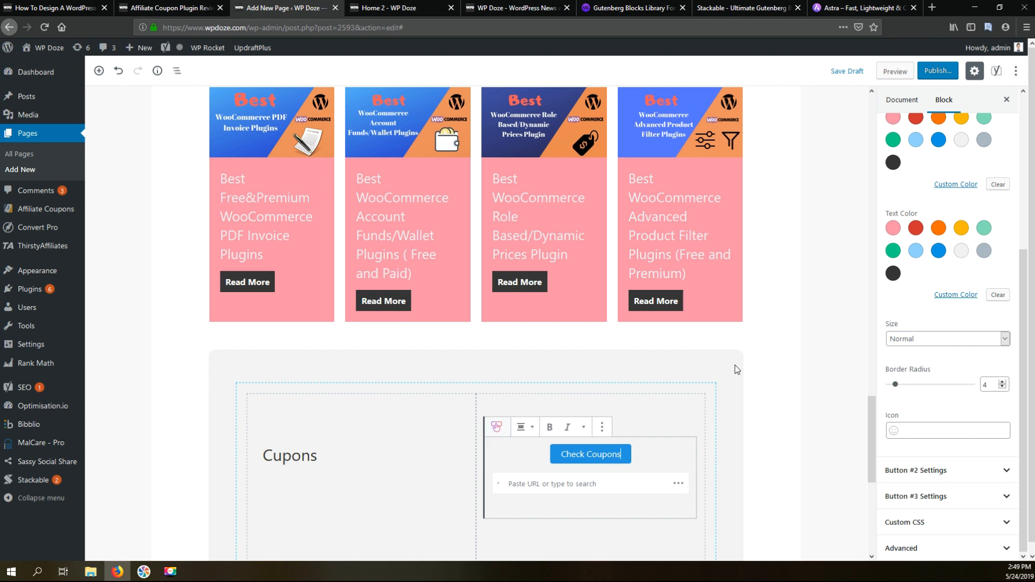
scroll(412, 366, down, 1)
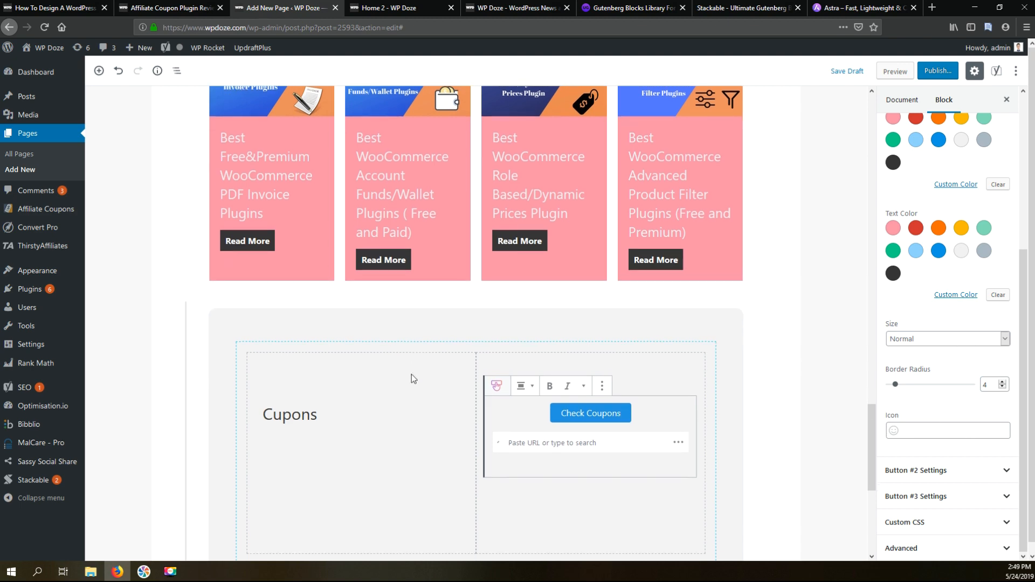
Add an empty paragraph below the coupon container and open the Affiliate Coupons list of all coupons in a new browser tab
scroll(412, 377, down, 5)
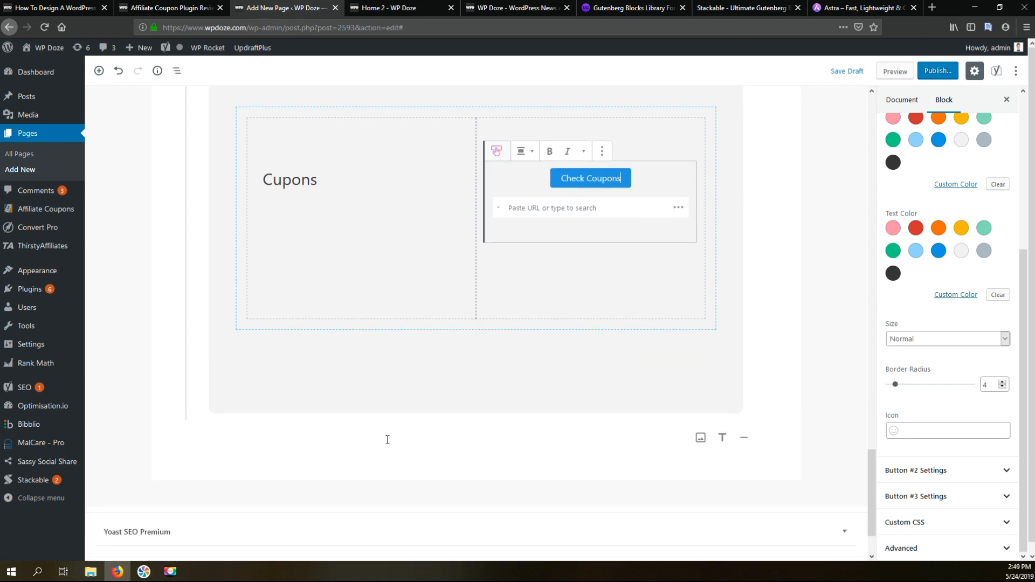
click(388, 440)
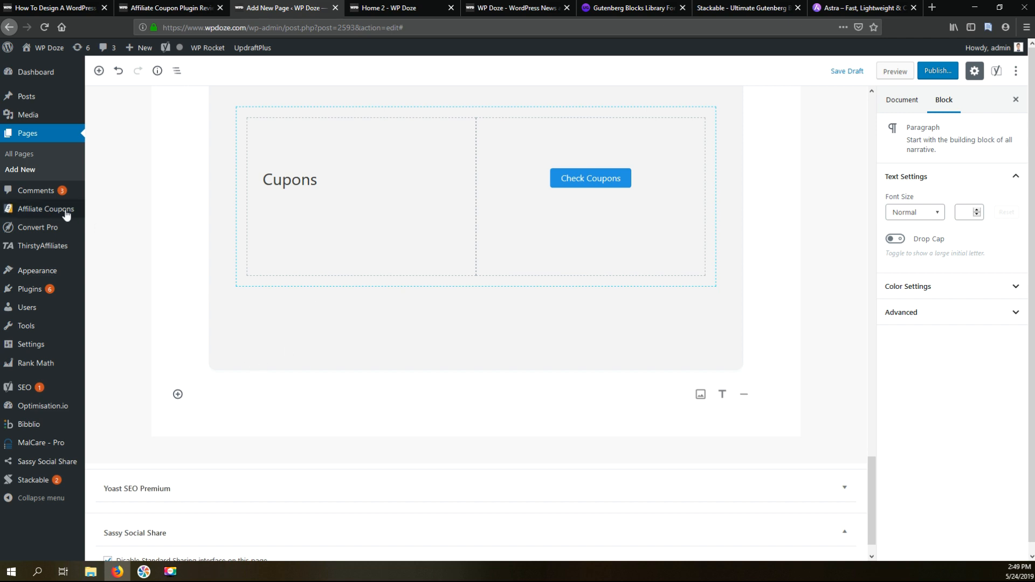
mouse_move(64, 213)
right_click(120, 211)
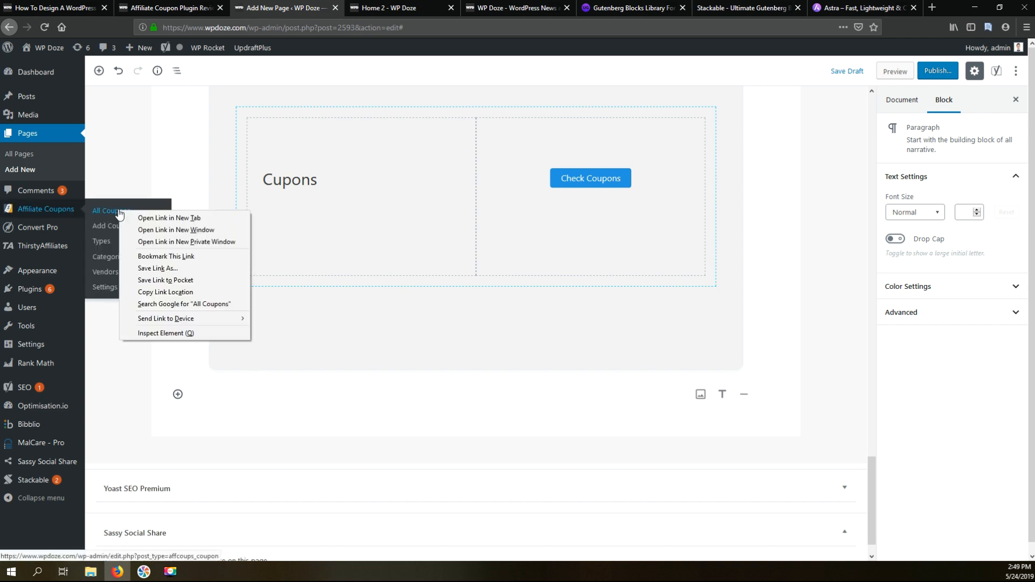
mouse_move(50, 212)
click(145, 219)
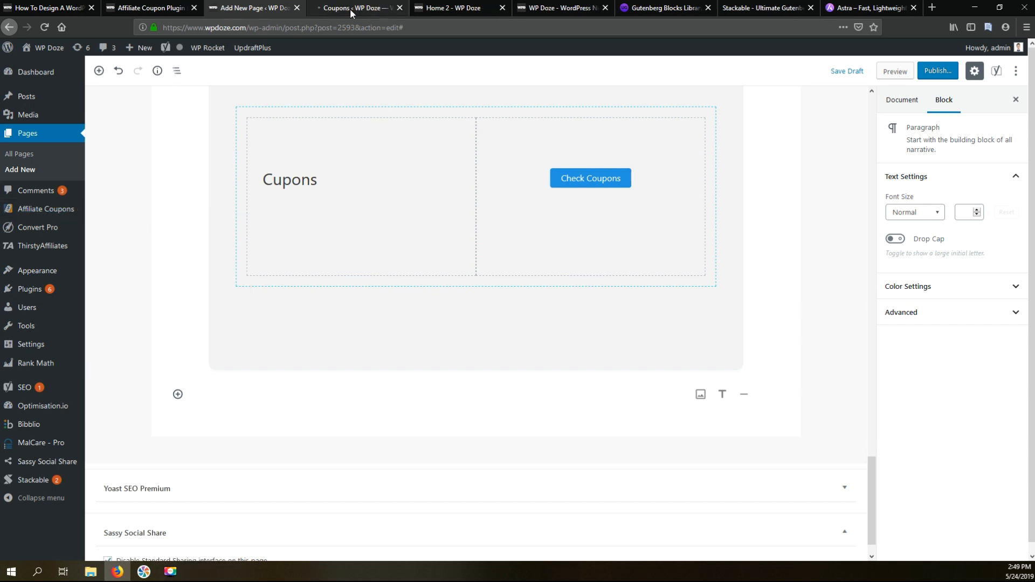
click(351, 9)
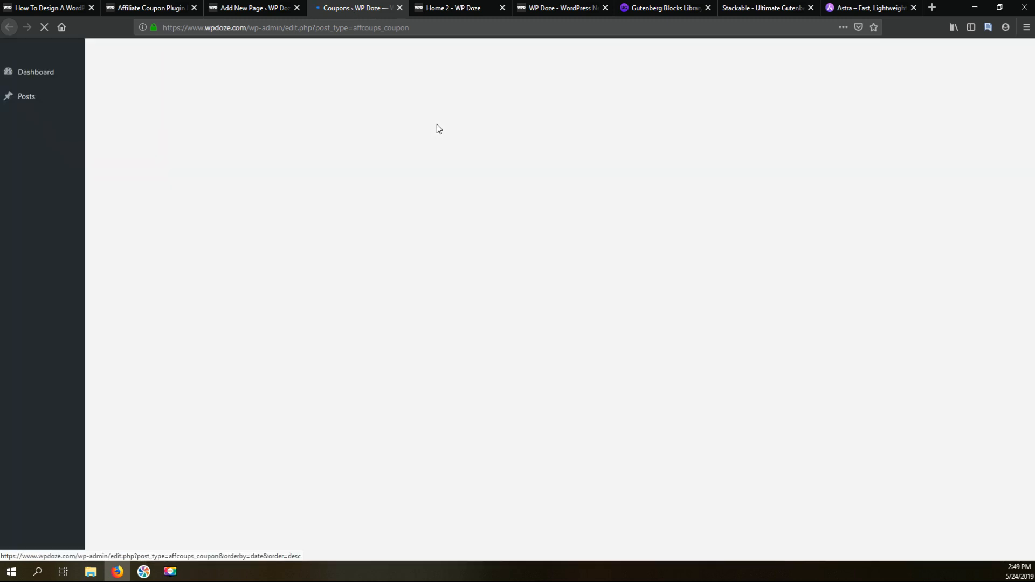
Open the Affiliate Coupons settings and copy the three-column grid shortcode [affcoups grid="3"] from the Quickstart Guide
scroll(522, 191, down, 5)
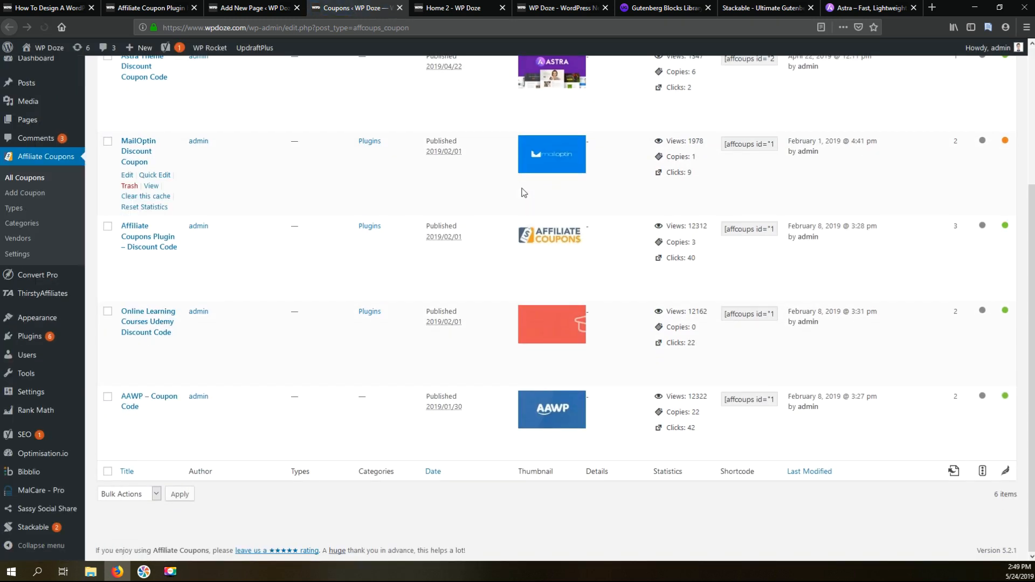
mouse_move(521, 191)
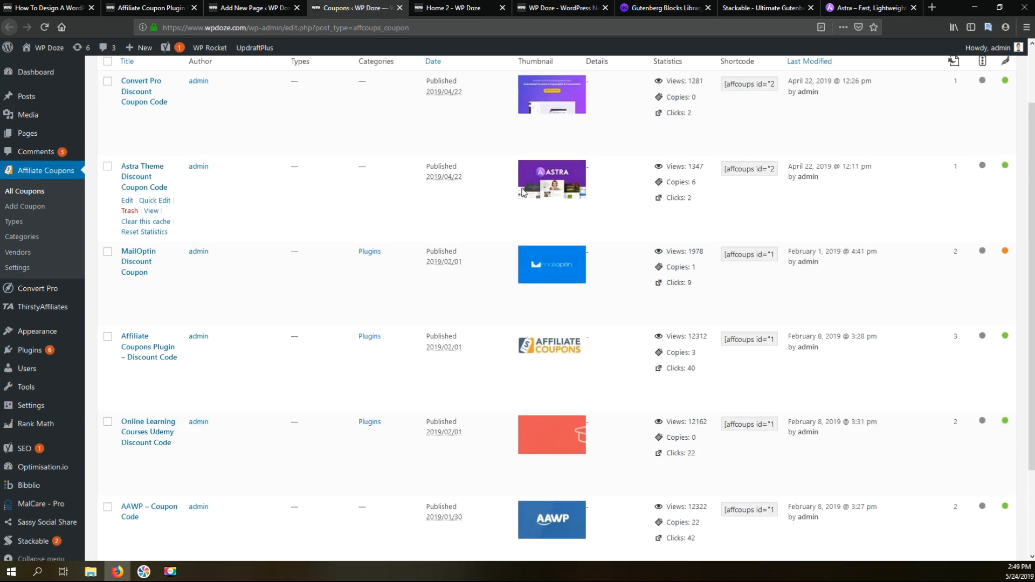
click(16, 268)
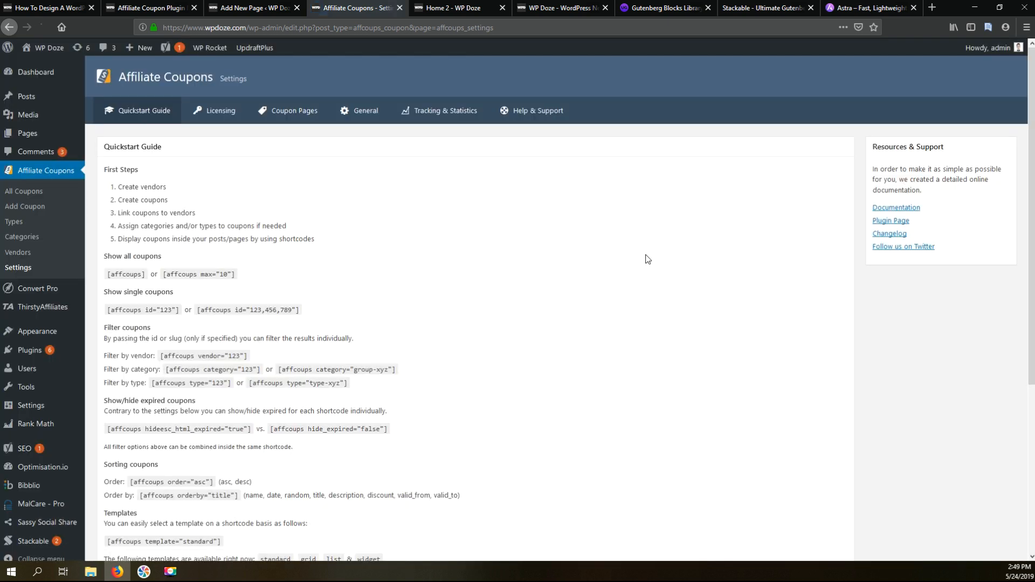
scroll(647, 259, down, 3)
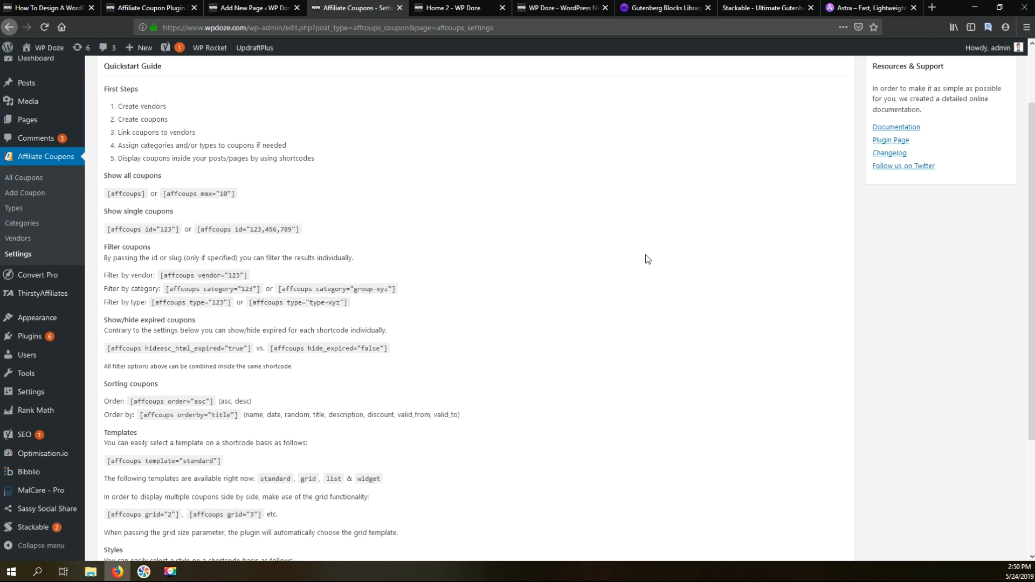
scroll(323, 271, down, 2)
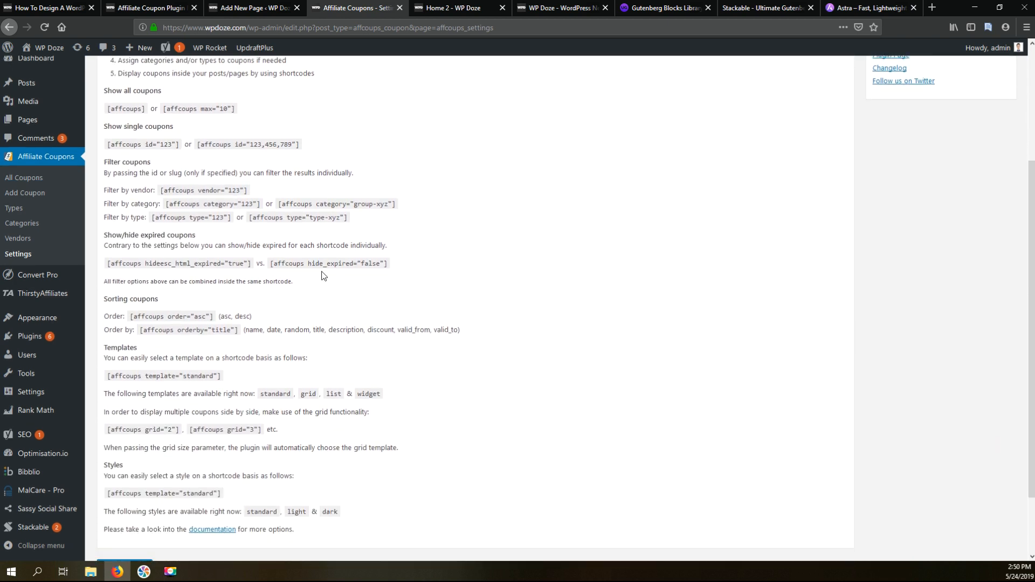
drag(192, 429, 267, 428)
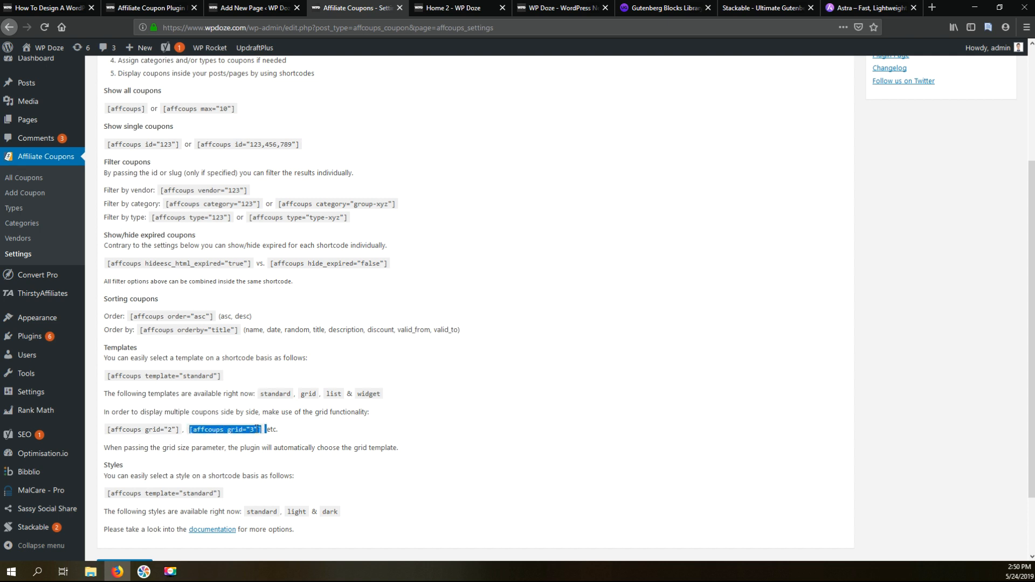
click(231, 438)
drag(191, 429, 264, 429)
right_click(263, 431)
click(269, 436)
Back in the page editor, insert a Shortcode block below the coupon container containing [affcoups grid="3"]
click(249, 7)
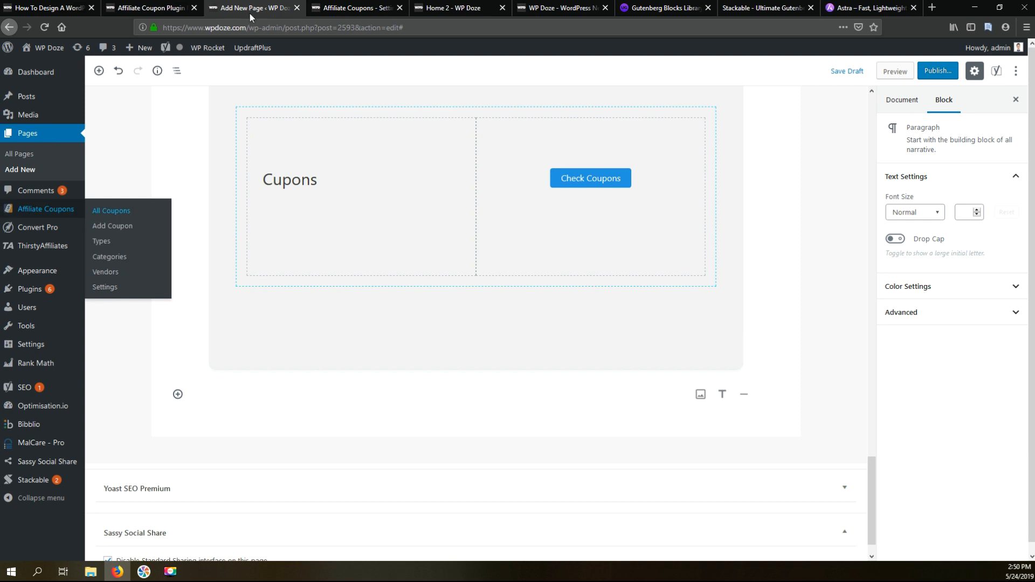
click(177, 395)
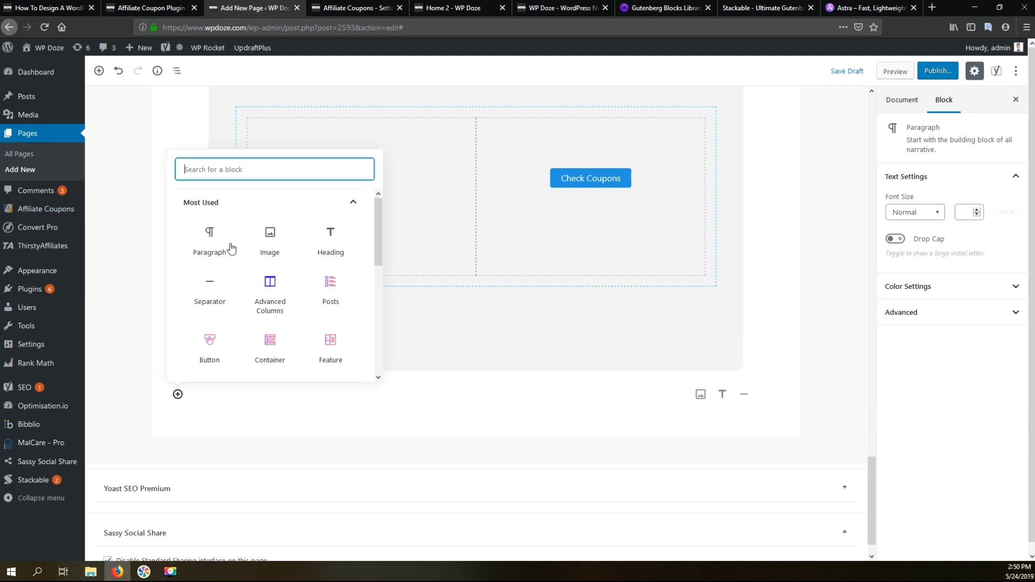
text(short)
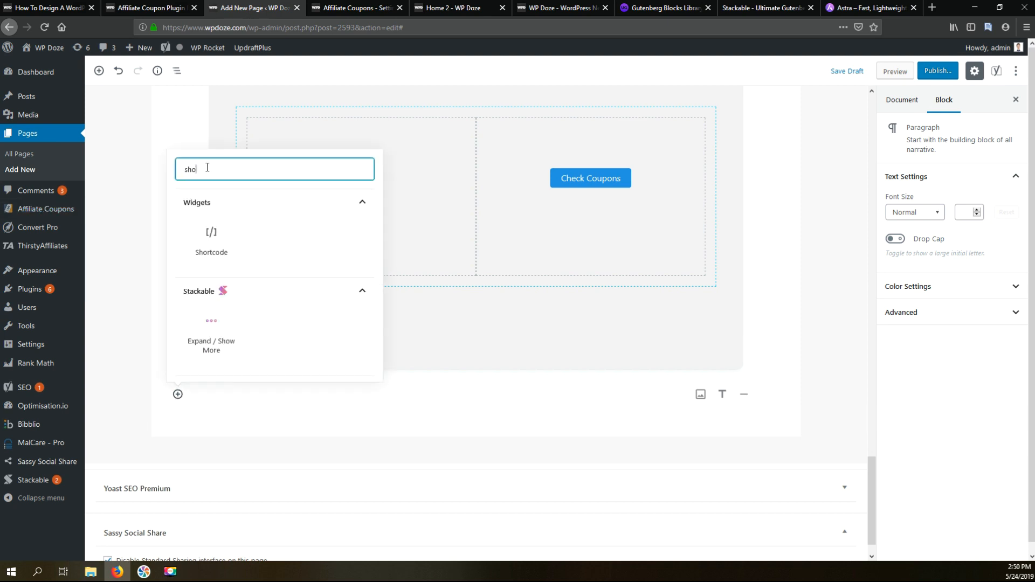
click(211, 238)
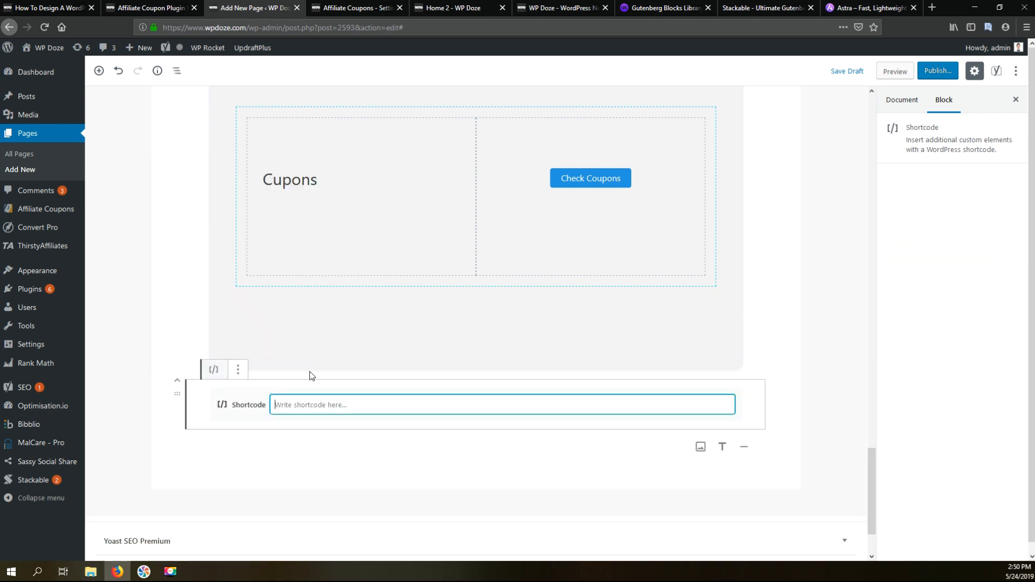
key(ctrl+v)
Save the draft and preview the page, checking the coupon header section and the coupon grid below it
click(854, 73)
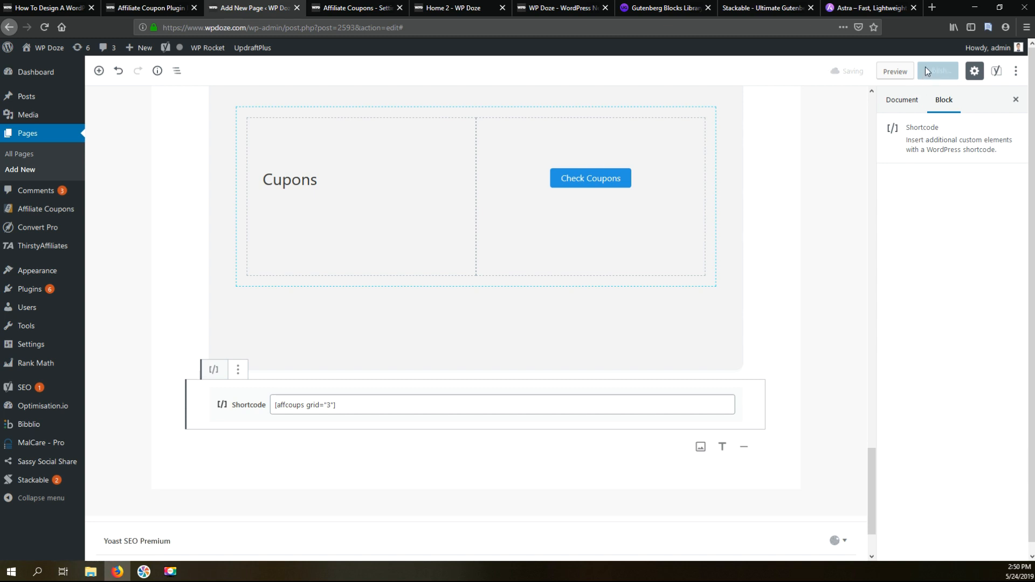
click(889, 71)
click(436, 11)
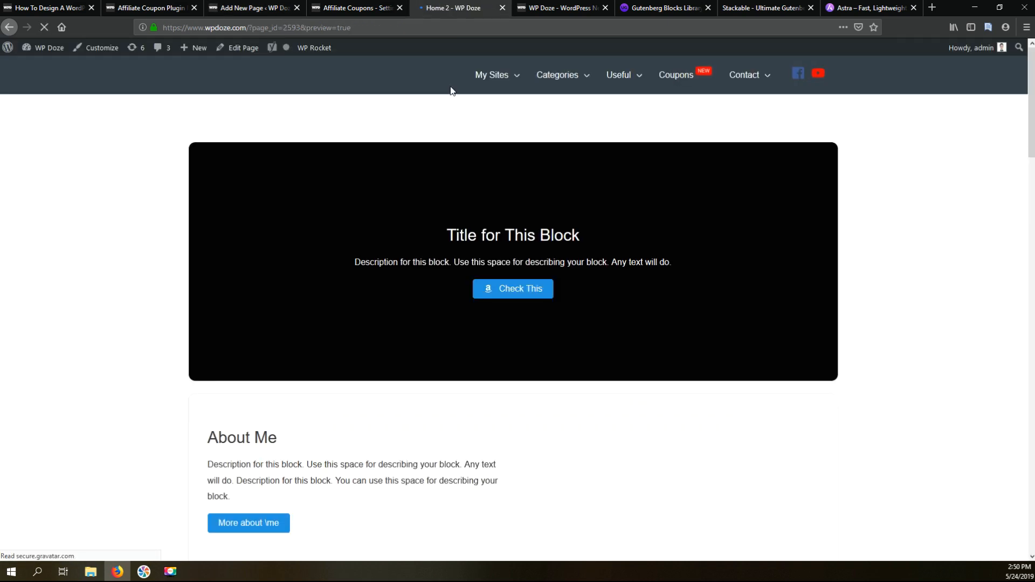
scroll(451, 87, down, 2)
scroll(451, 86, down, 12)
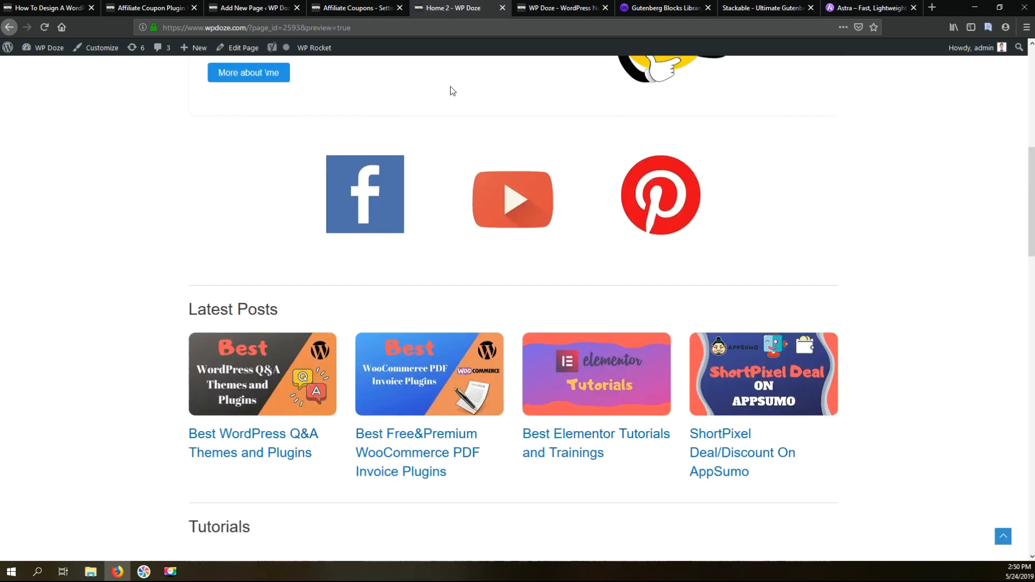
scroll(451, 90, down, 10)
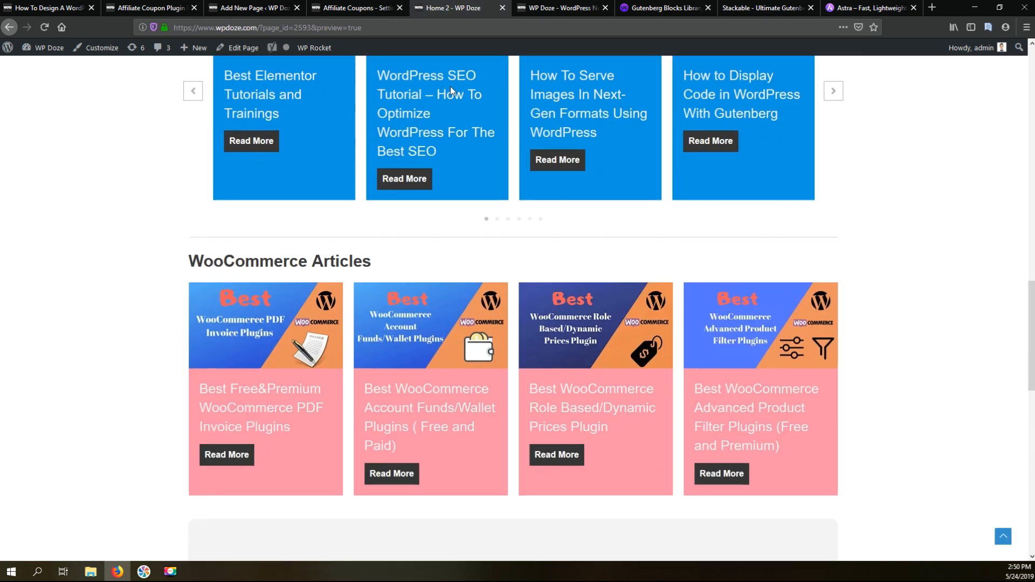
scroll(451, 86, down, 7)
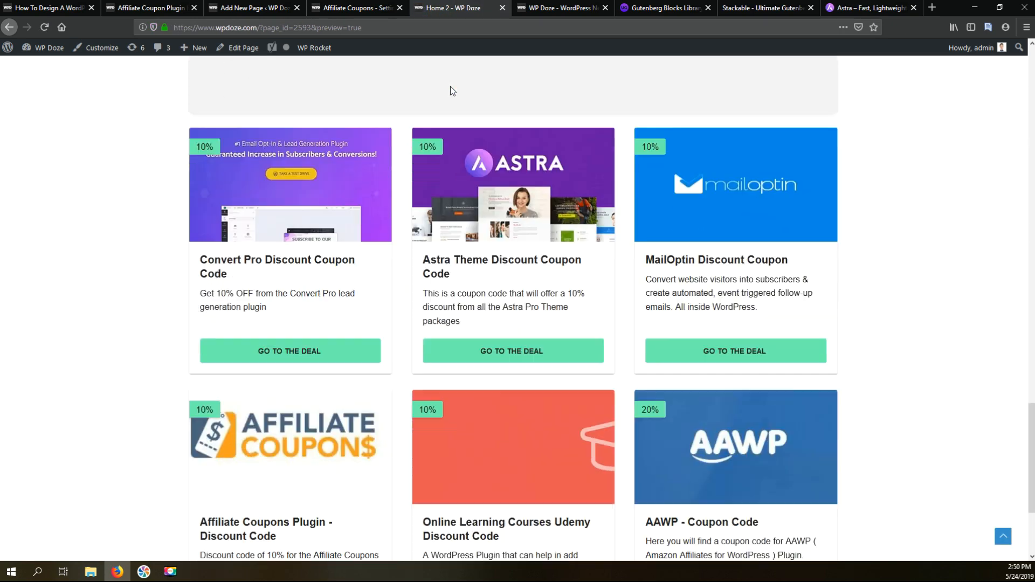
scroll(451, 87, up, 5)
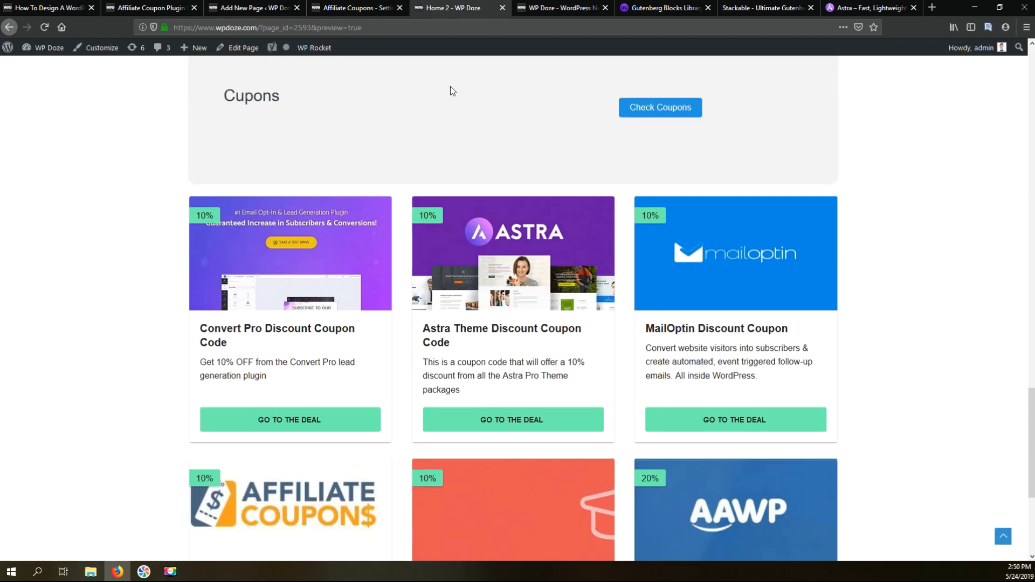
scroll(386, 134, up, 2)
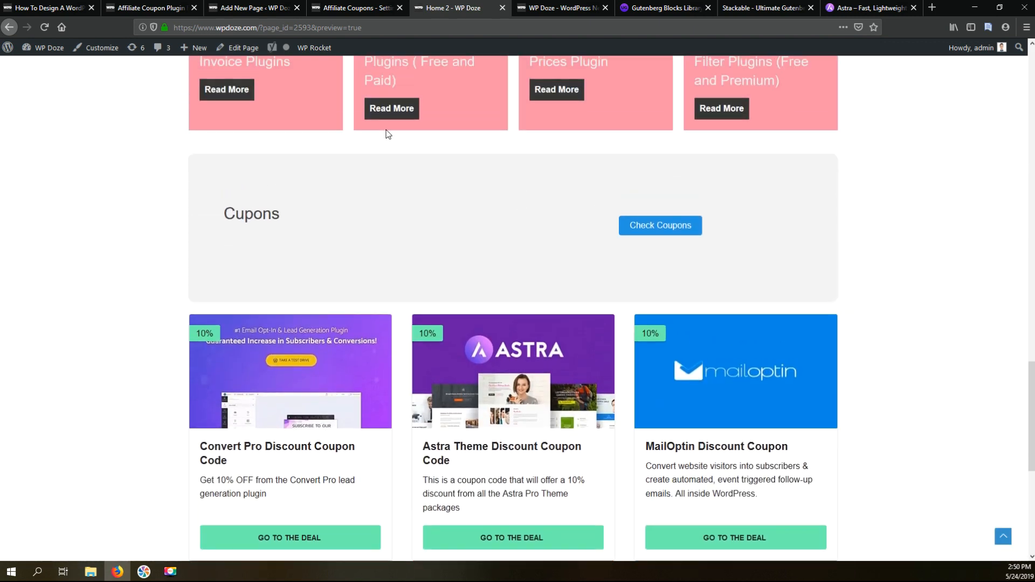
Review the previewed home page, examining the coupon header, the three-column coupon grid and the opening sections
scroll(594, 229, down, 2)
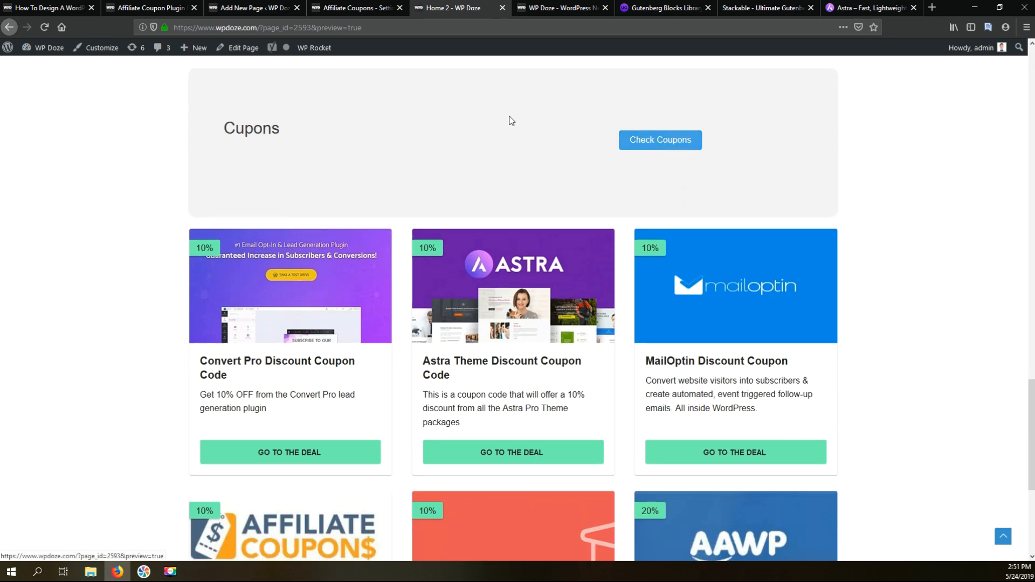
scroll(527, 317, down, 5)
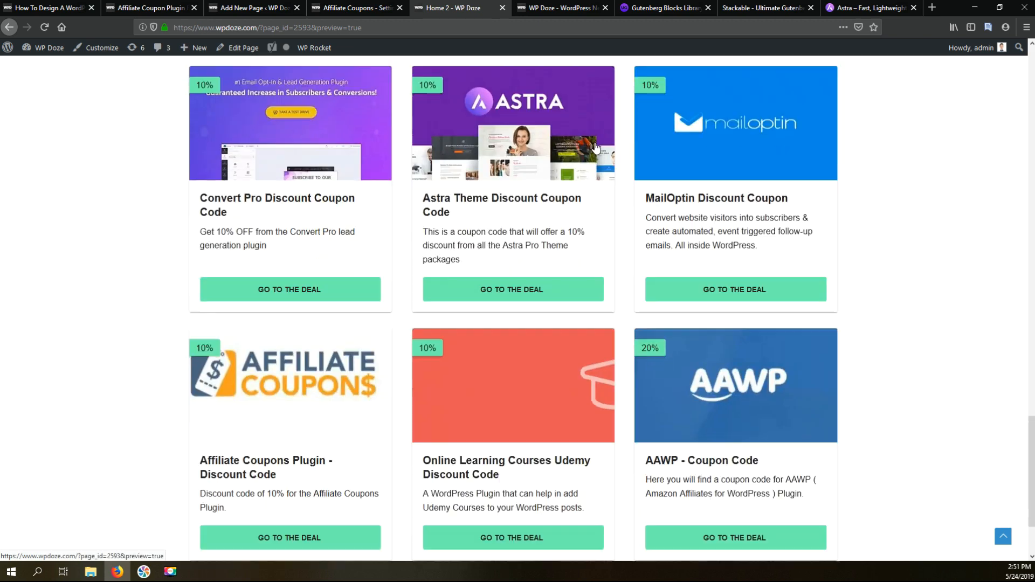
scroll(528, 317, up, 4)
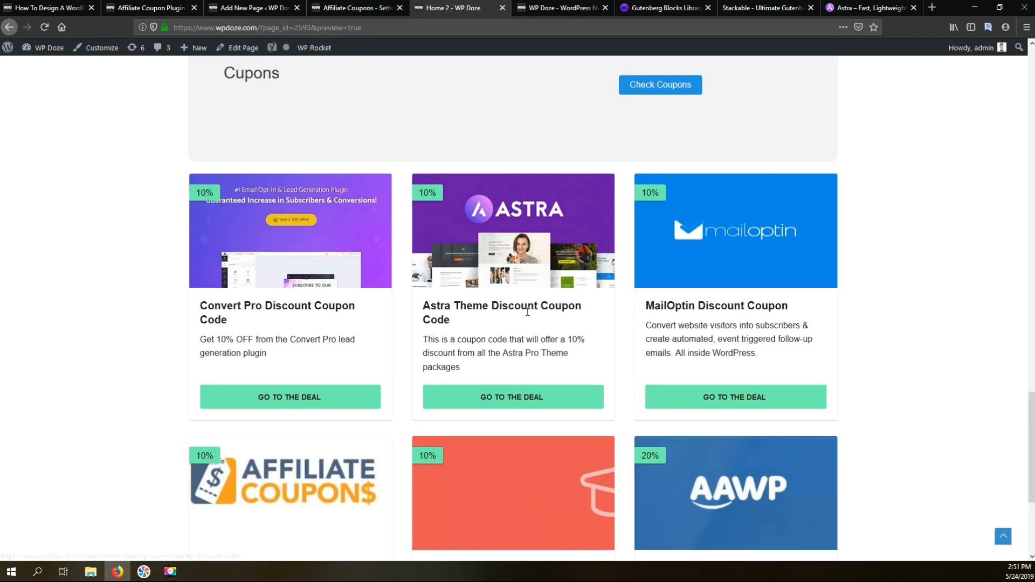
scroll(528, 319, down, 4)
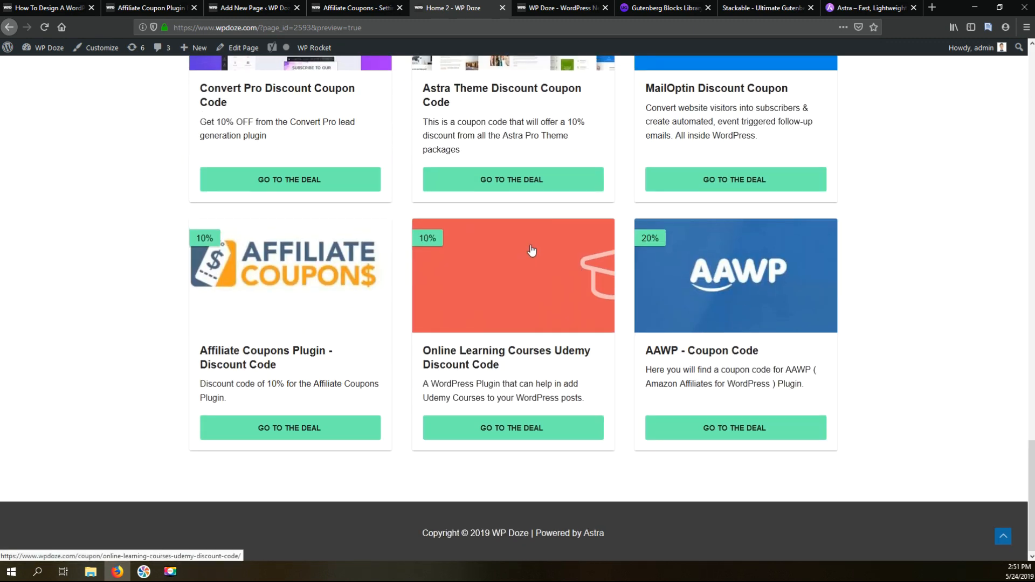
scroll(531, 250, up, 8)
scroll(532, 249, up, 20)
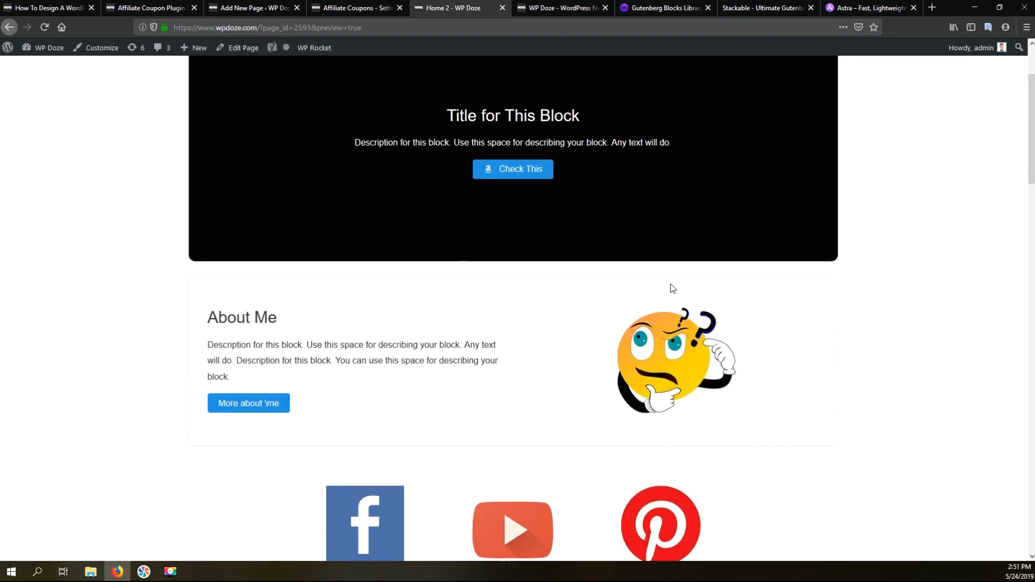
scroll(671, 284, up, 3)
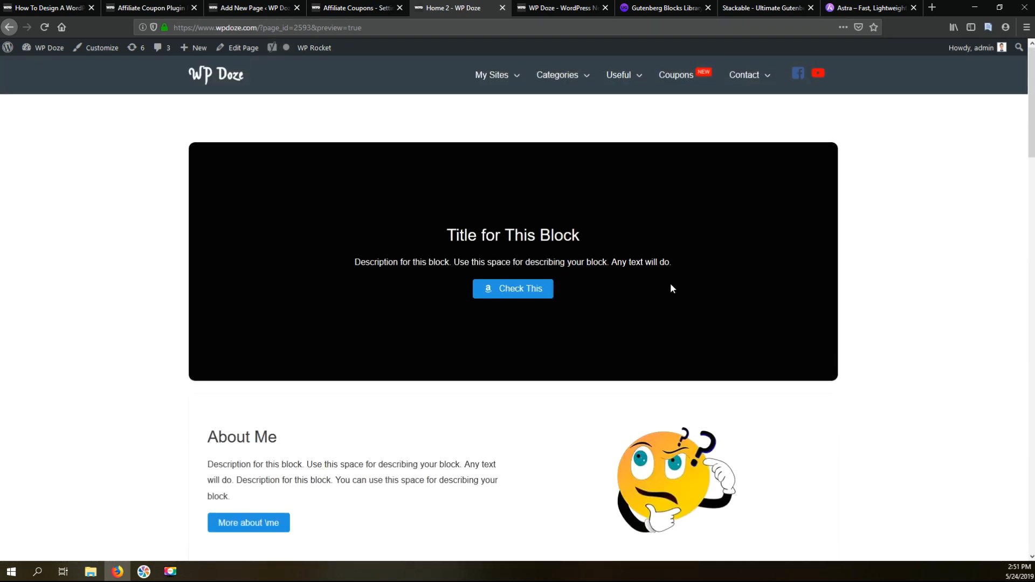
Back in the page editor, insert a Stackable Team Member block below the coupon shortcode
click(253, 8)
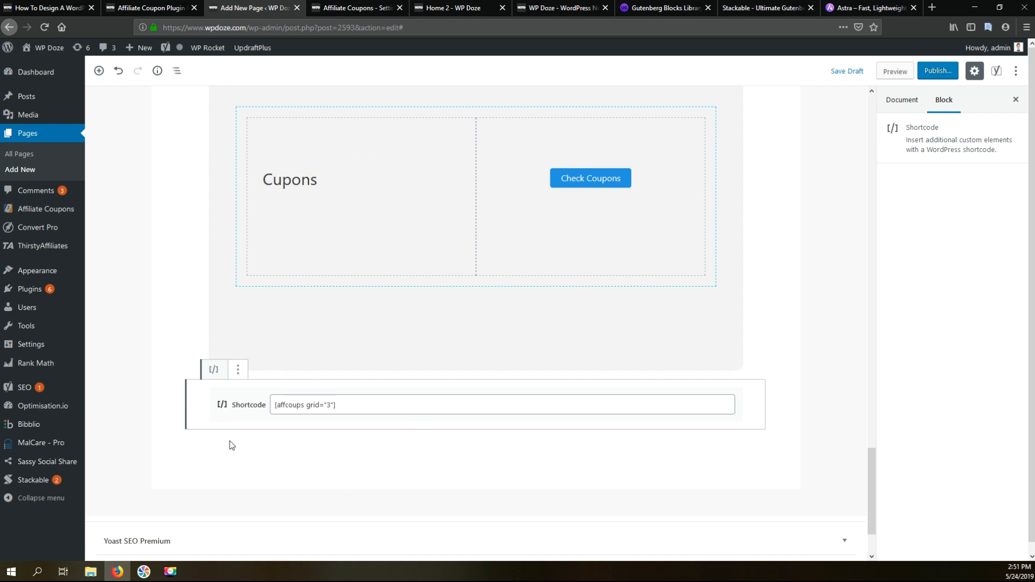
click(322, 372)
click(207, 451)
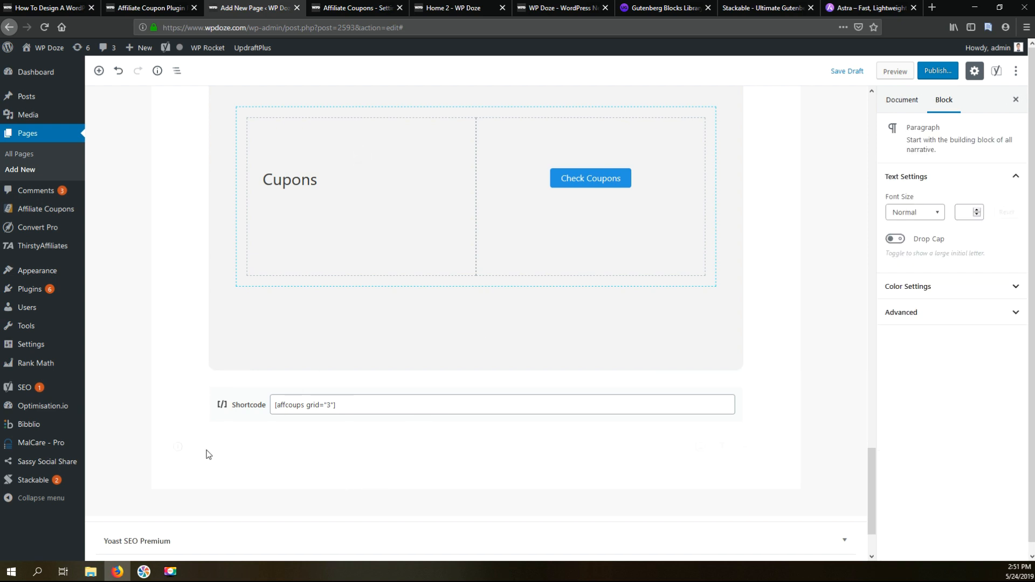
click(178, 446)
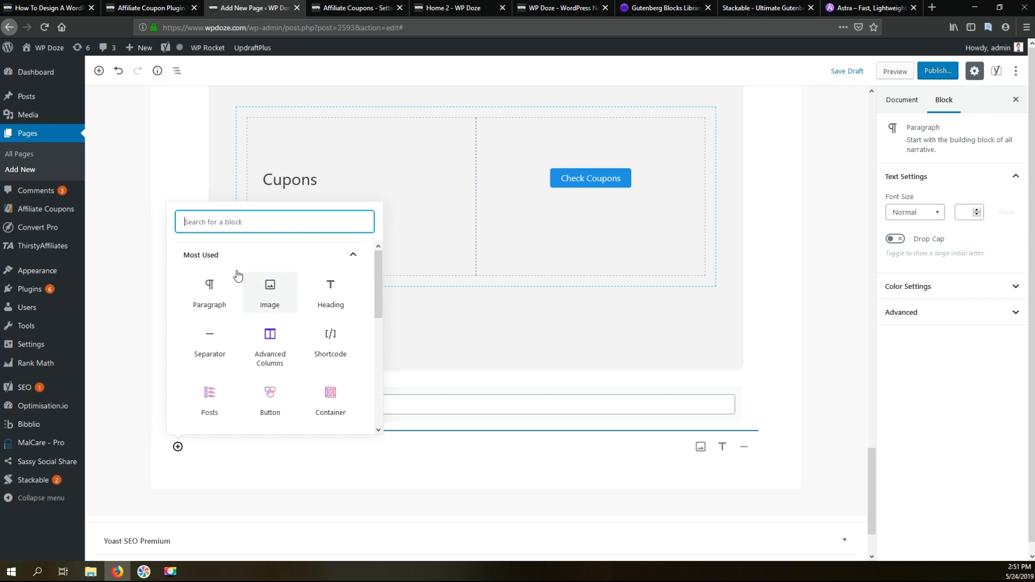
scroll(330, 342, down, 6)
click(352, 343)
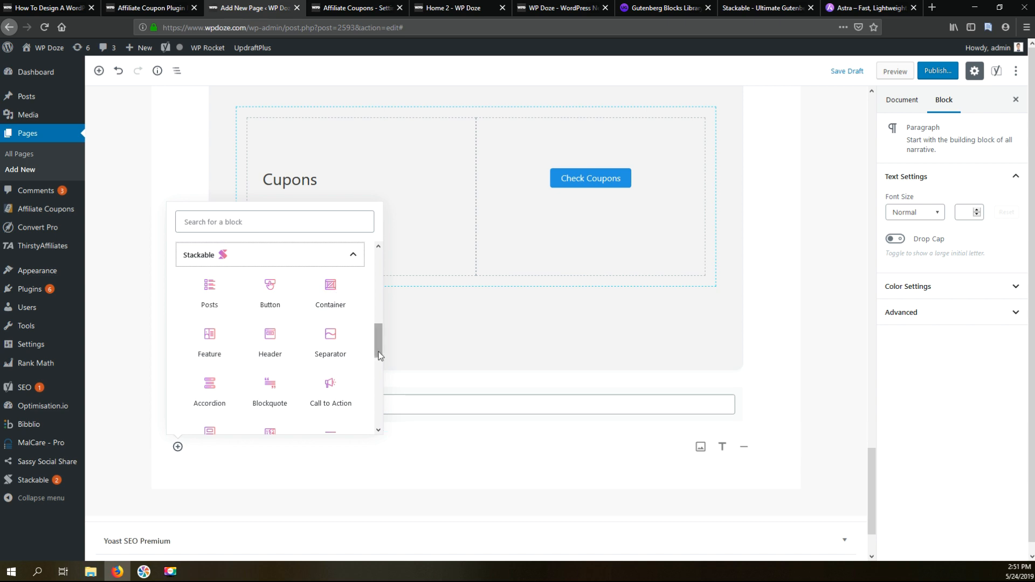
drag(379, 356, 365, 408)
click(332, 350)
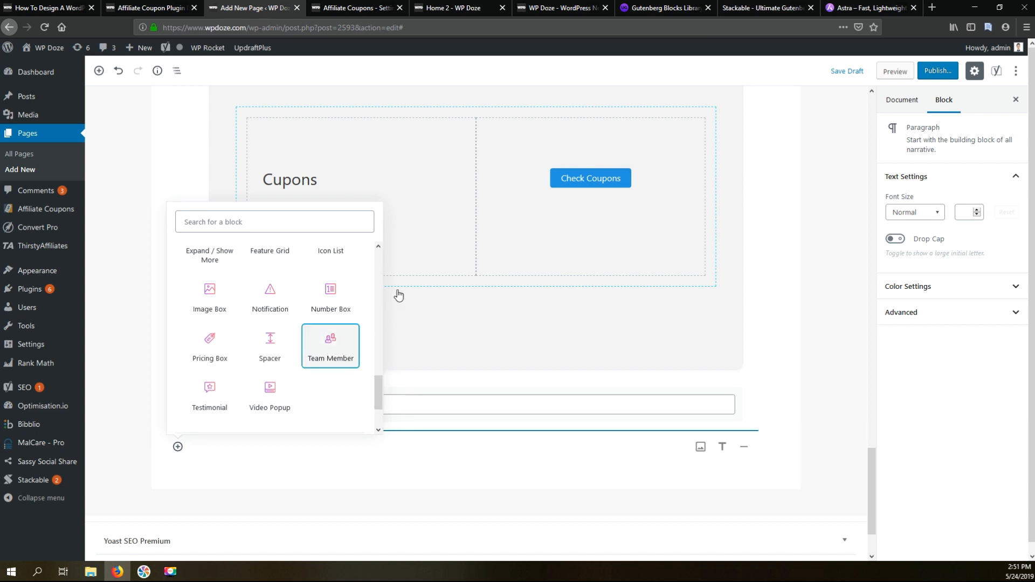
click(317, 339)
scroll(476, 375, down, 5)
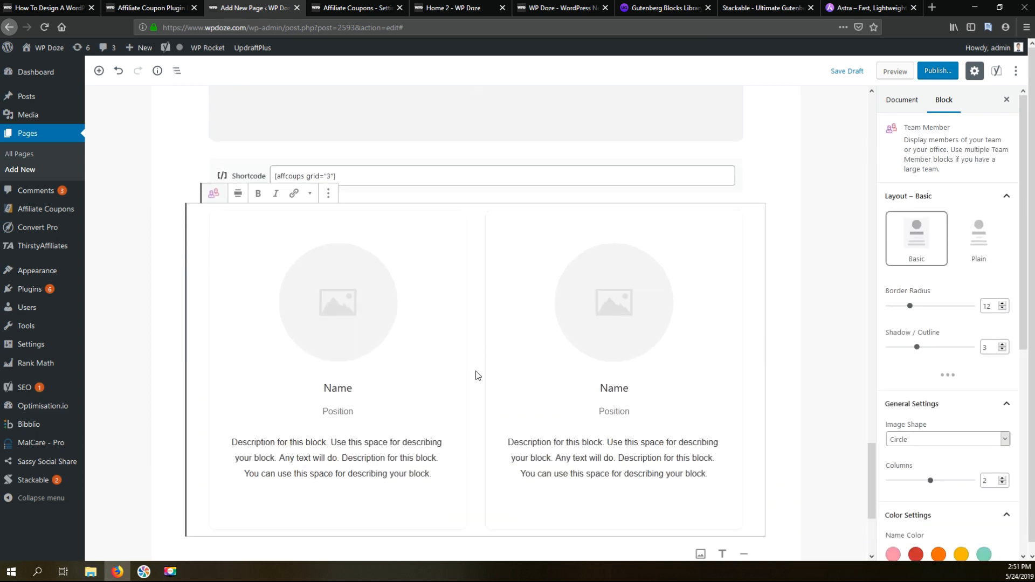
scroll(378, 378, down, 1)
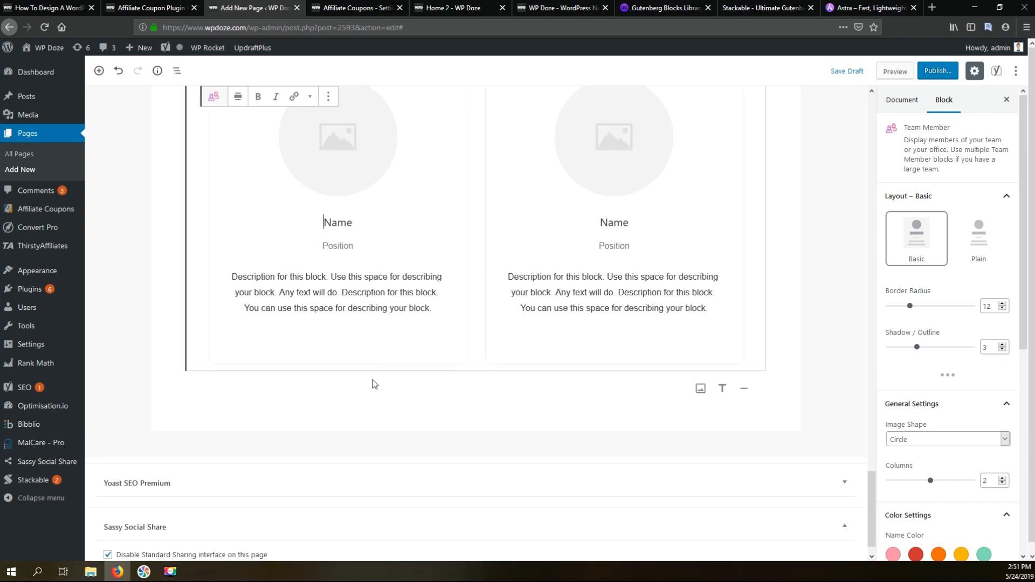
Search the block library for "pric" and insert a Stackable Pricing Box below the Team Member block
click(182, 403)
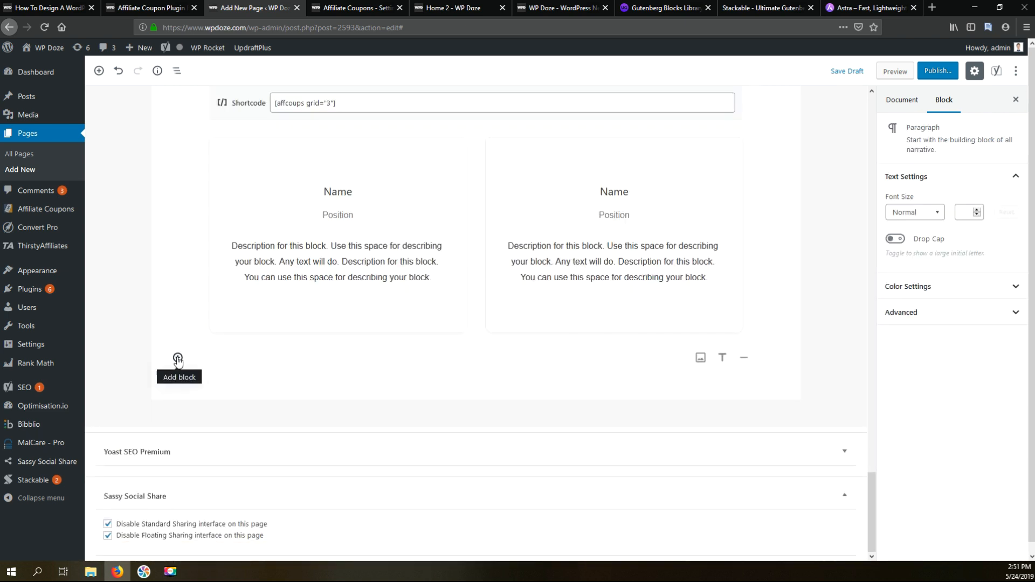
click(178, 359)
scroll(270, 286, down, 10)
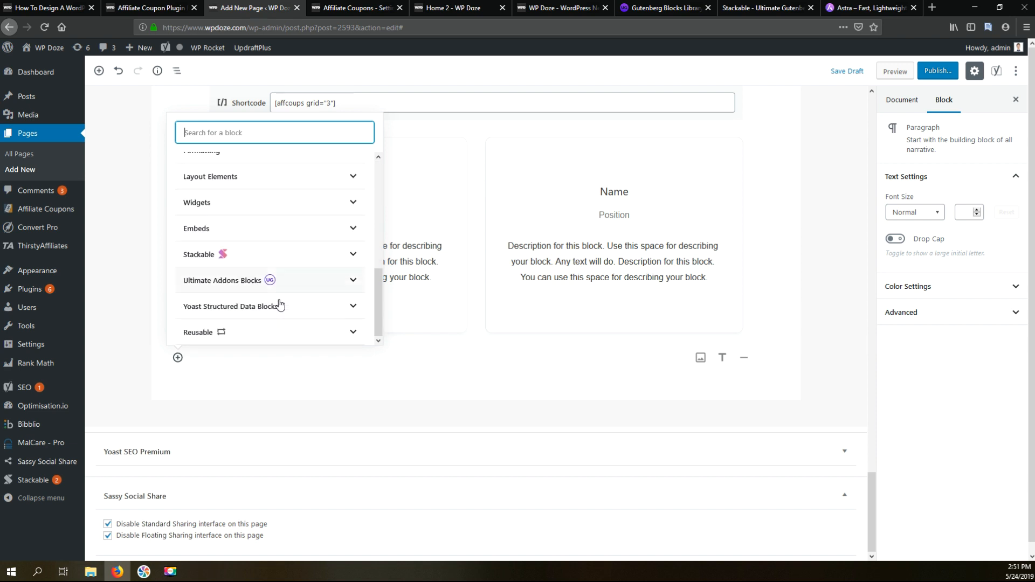
click(360, 286)
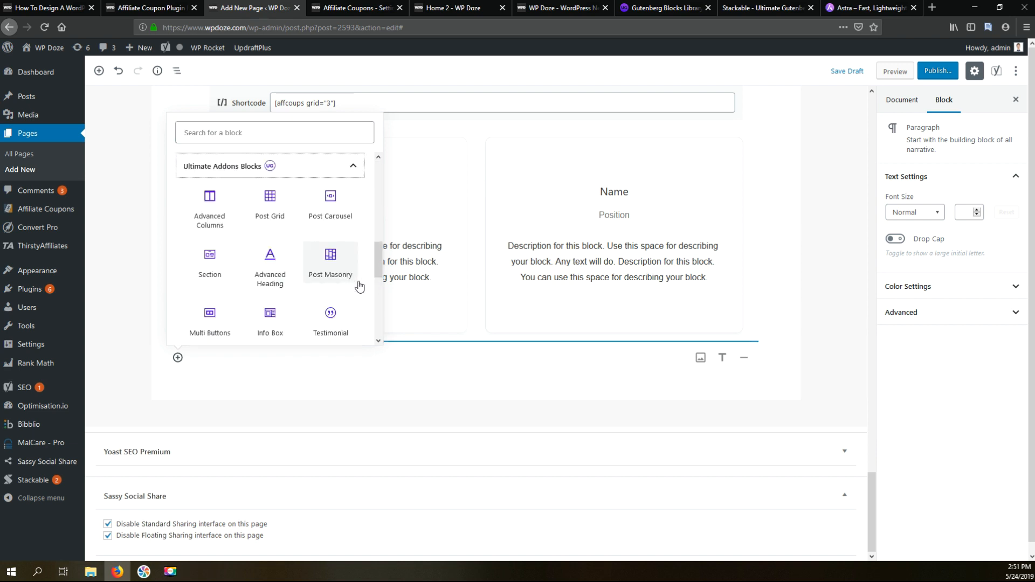
click(236, 134)
text(pric)
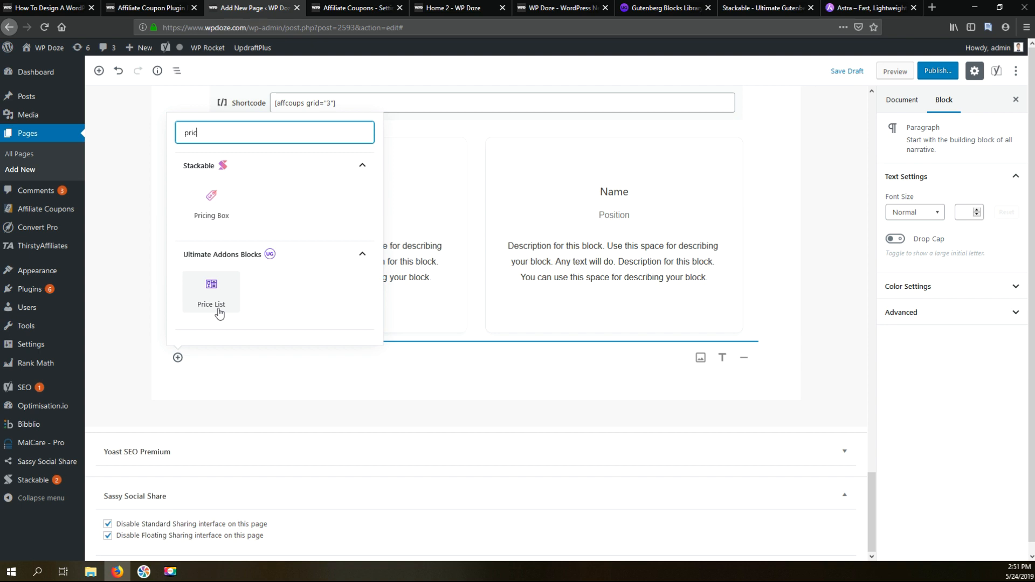
click(210, 213)
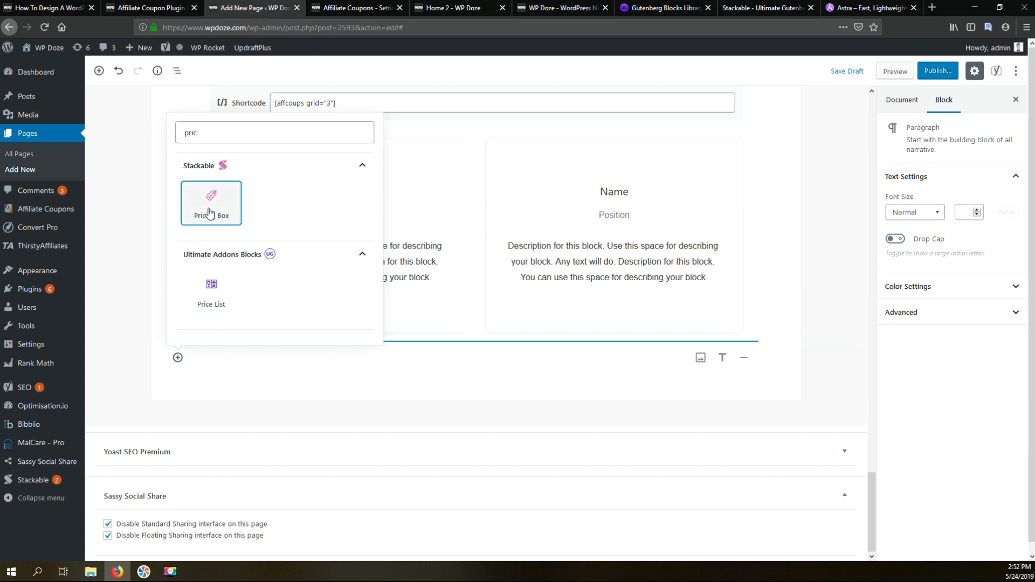
click(209, 212)
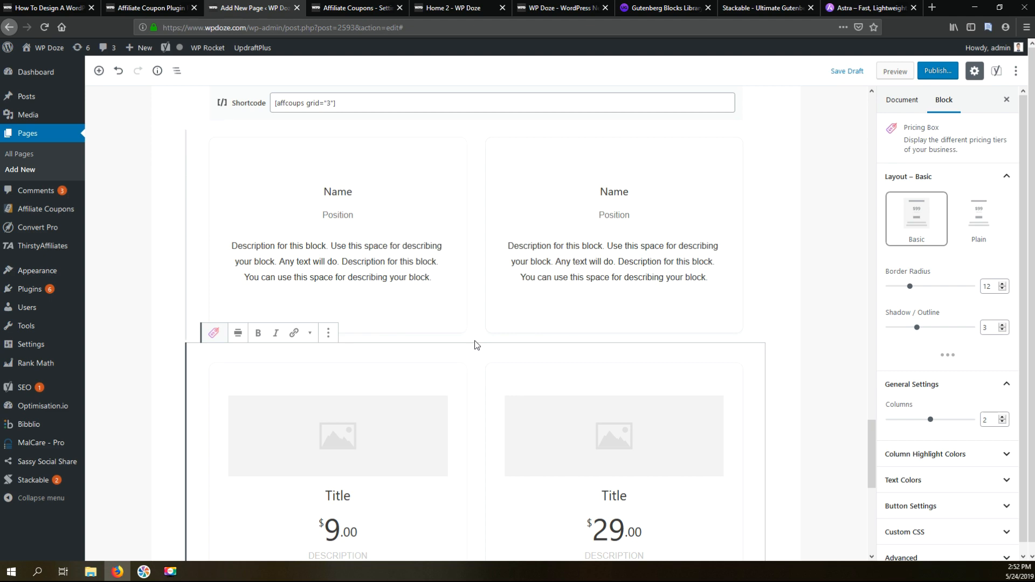
scroll(474, 345, down, 4)
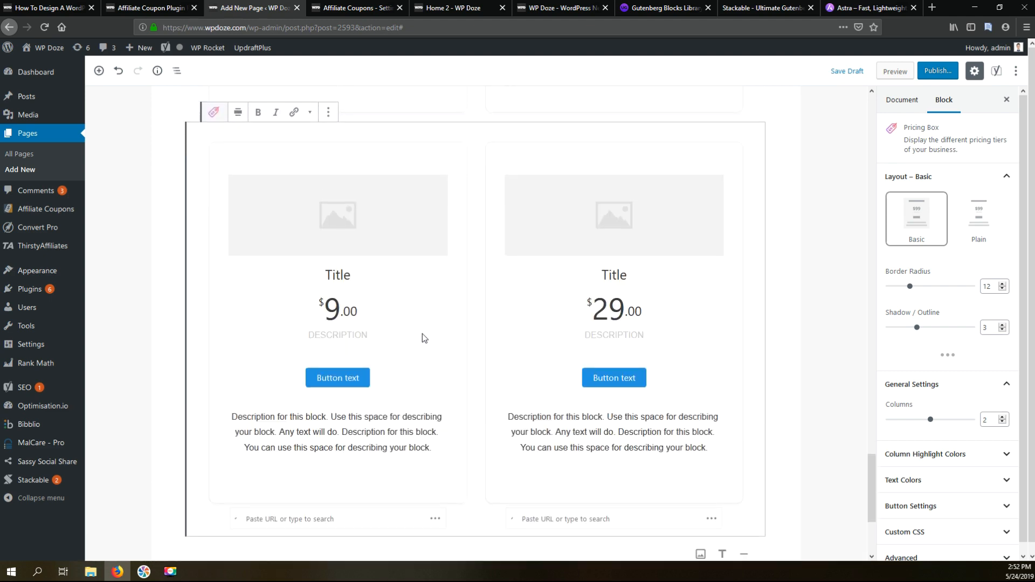
Insert an Ultimate Addons Content Timeline block below the Pricing Box
scroll(423, 338, up, 5)
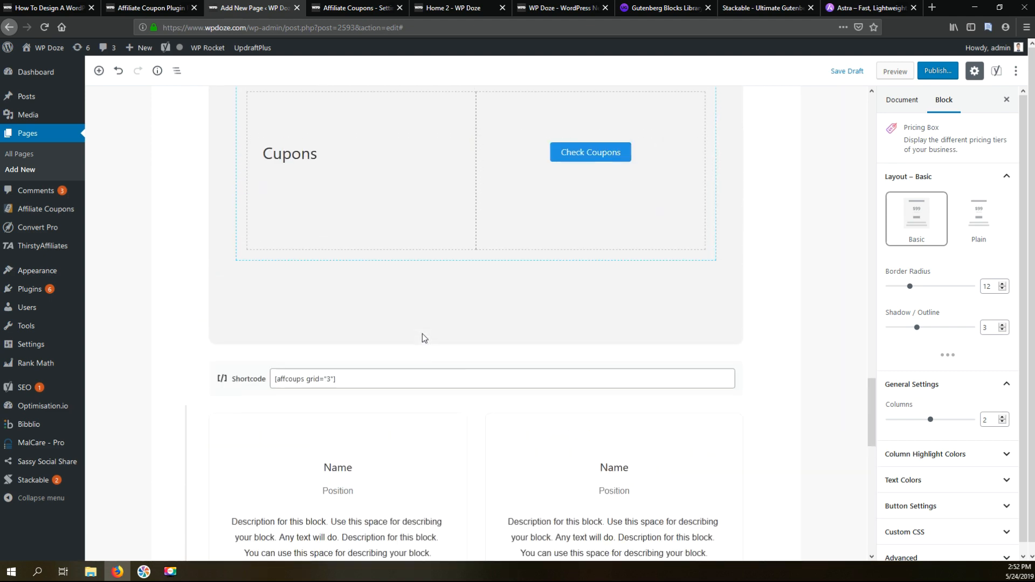
scroll(422, 339, up, 3)
scroll(422, 339, down, 14)
scroll(423, 338, down, 1)
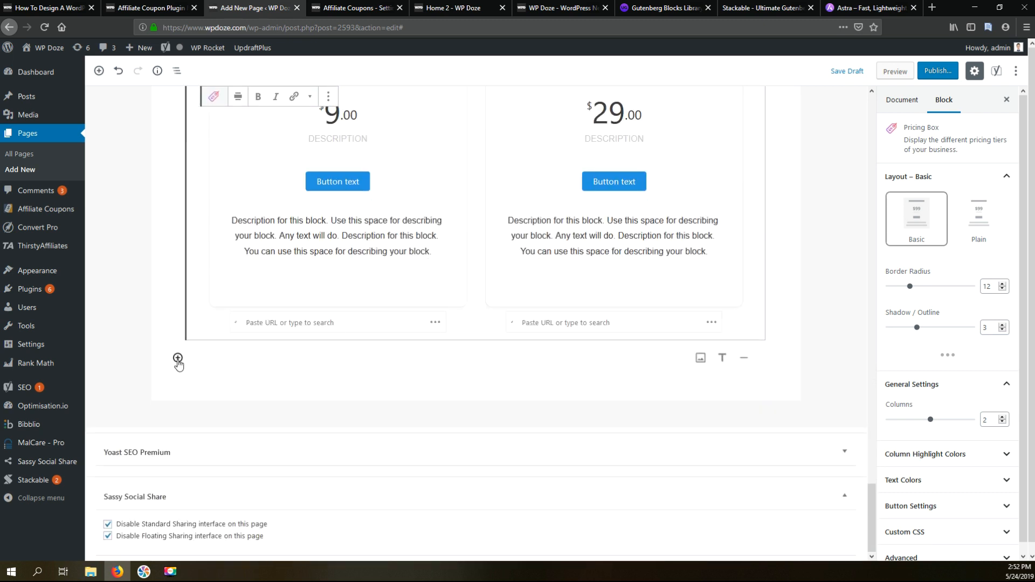
click(178, 359)
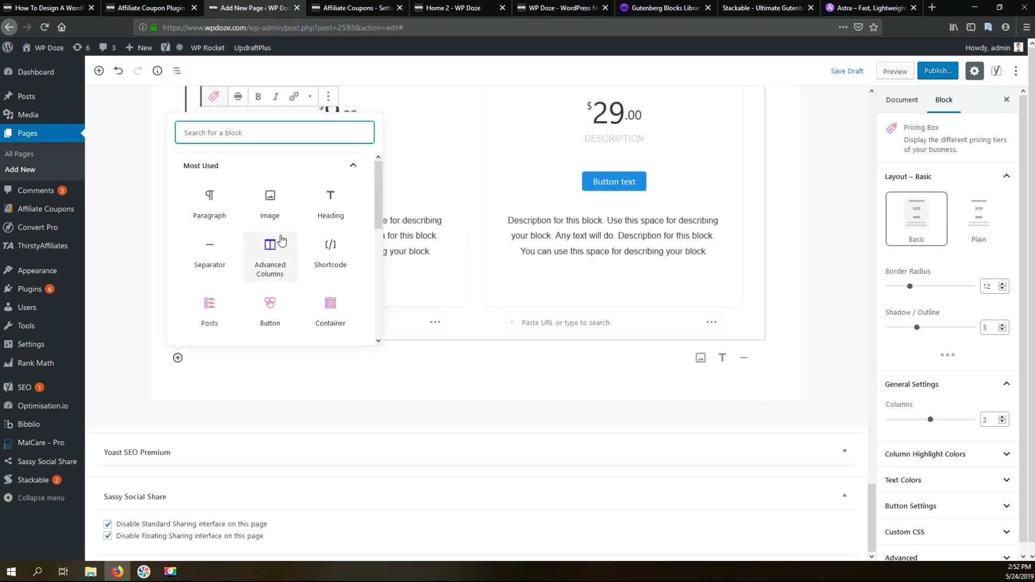
drag(377, 196, 378, 308)
click(261, 280)
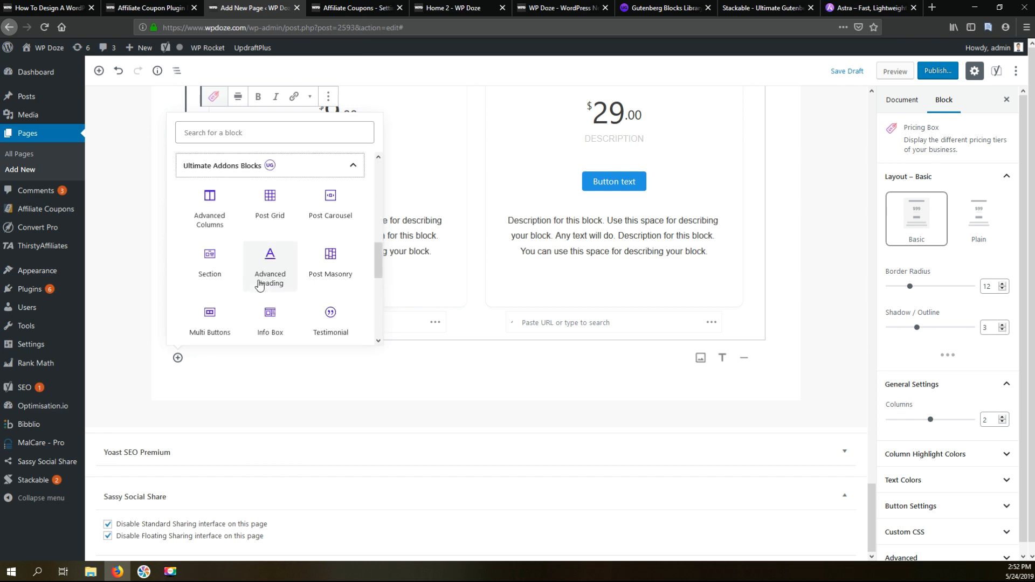
drag(381, 255, 385, 297)
click(335, 232)
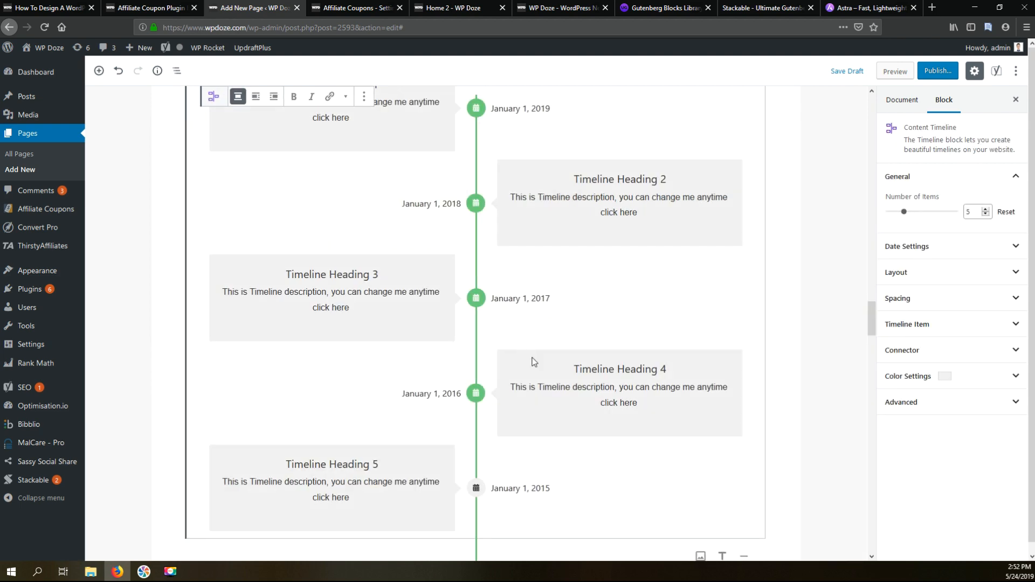
Review the page layout in the editor, from the Content Timeline up to the Latest Posts section and back to the pricing boxes
scroll(533, 361, up, 2)
scroll(467, 339, down, 10)
scroll(468, 338, up, 12)
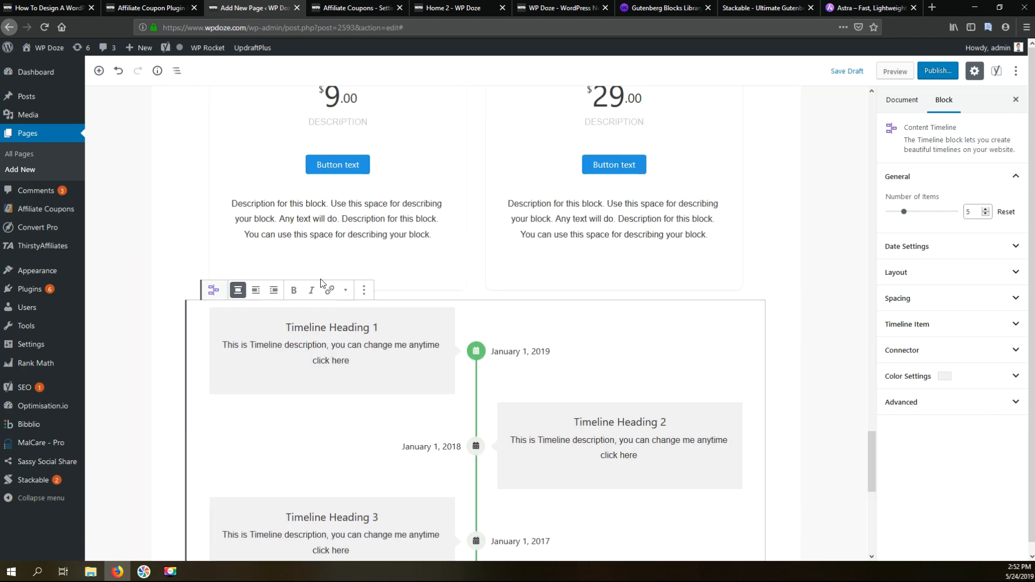
scroll(321, 280, up, 10)
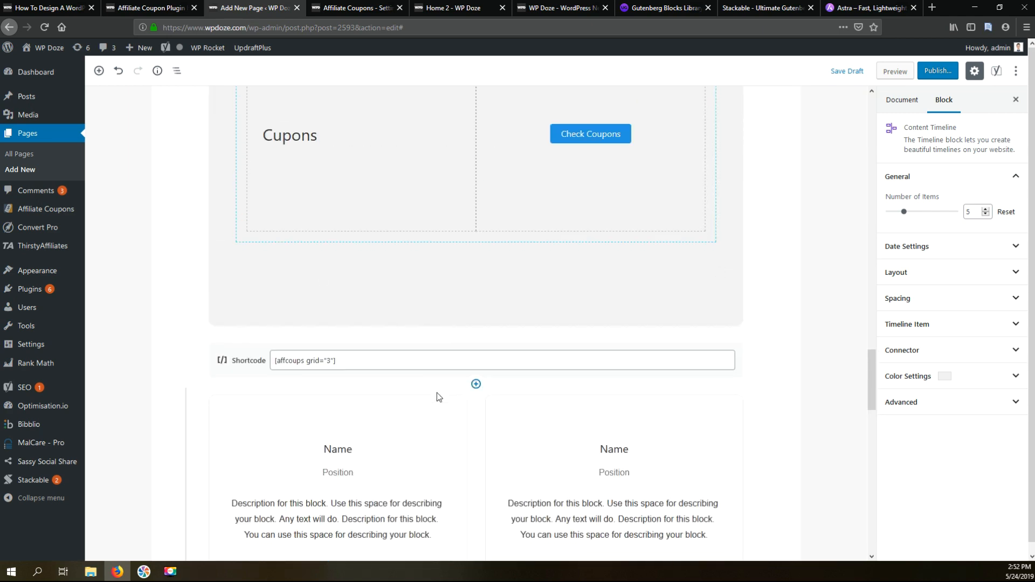
scroll(437, 393, down, 4)
scroll(437, 393, up, 5)
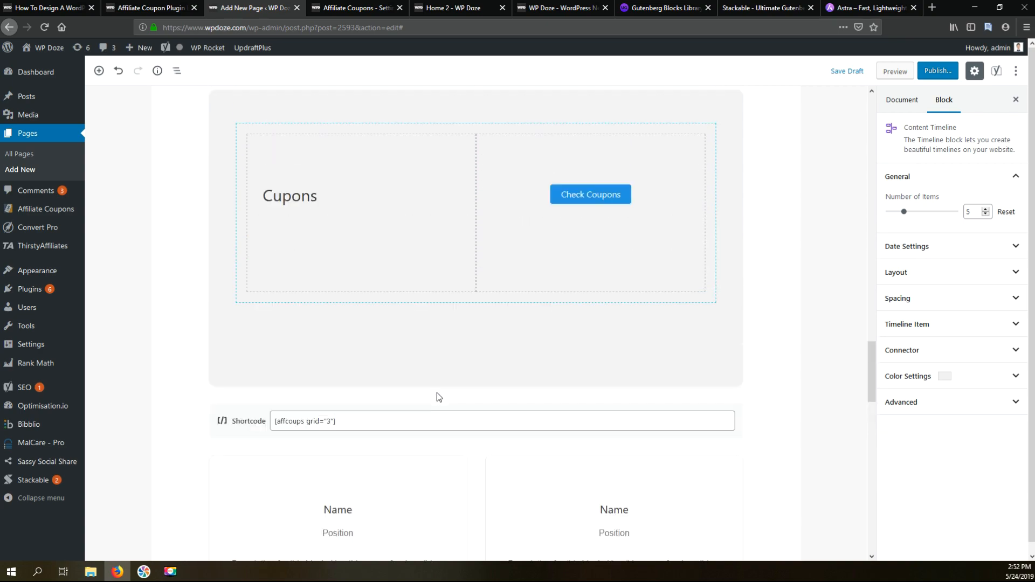
scroll(438, 394, up, 15)
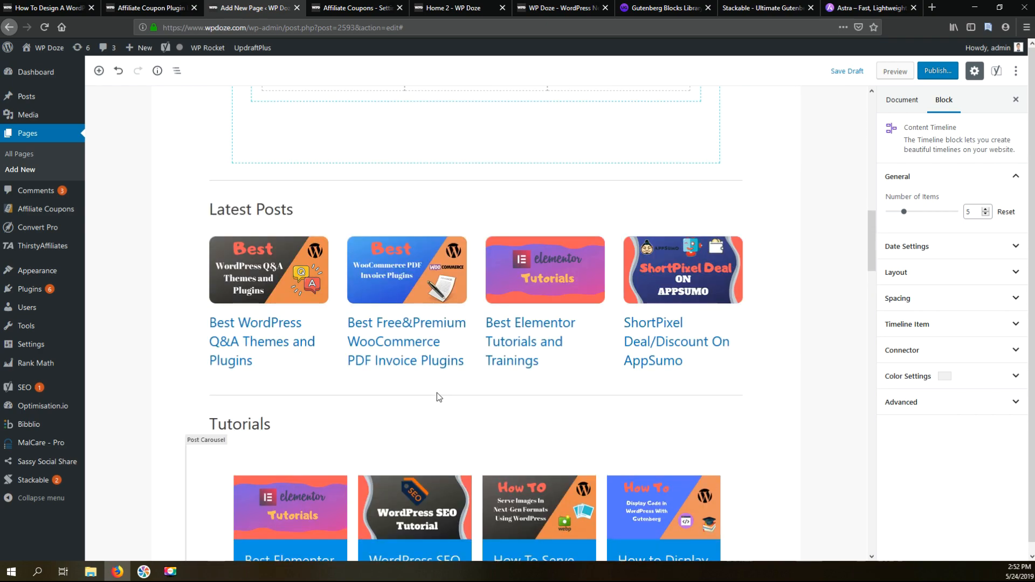
scroll(437, 393, down, 10)
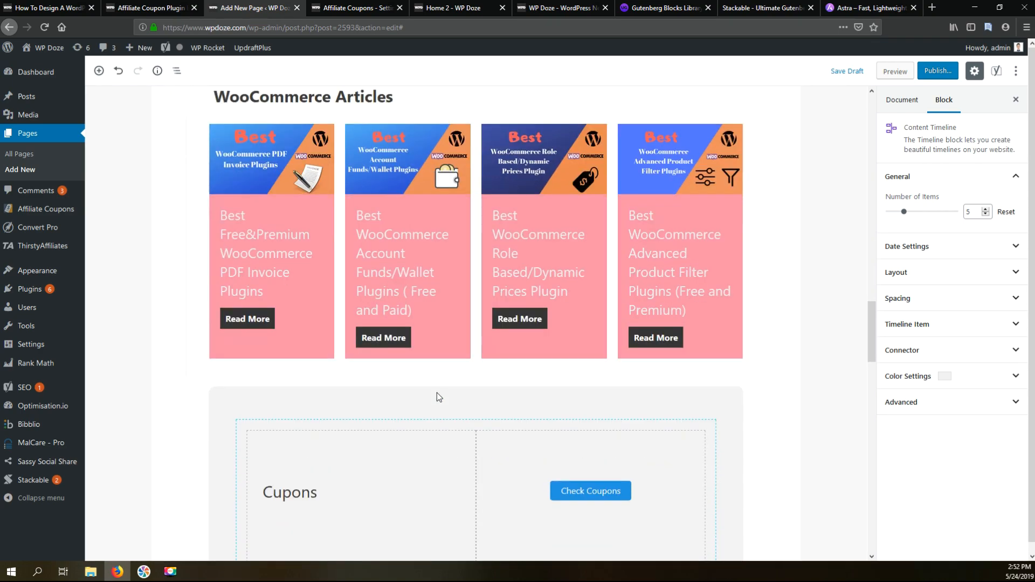
scroll(438, 397, down, 10)
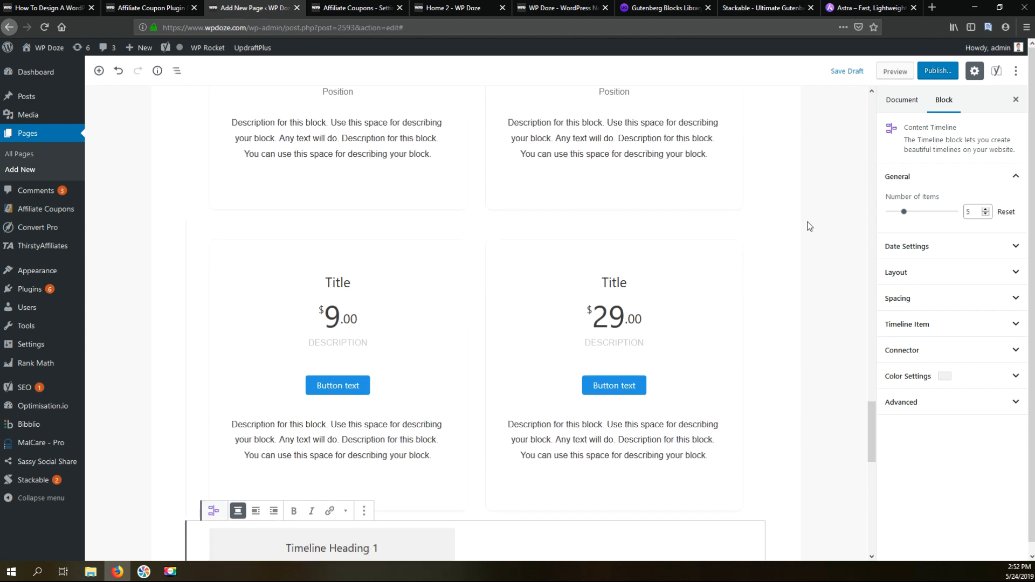
Generate a fresh preview of the Home 2 page and review its layout from the title block down to the coupon grid
click(888, 72)
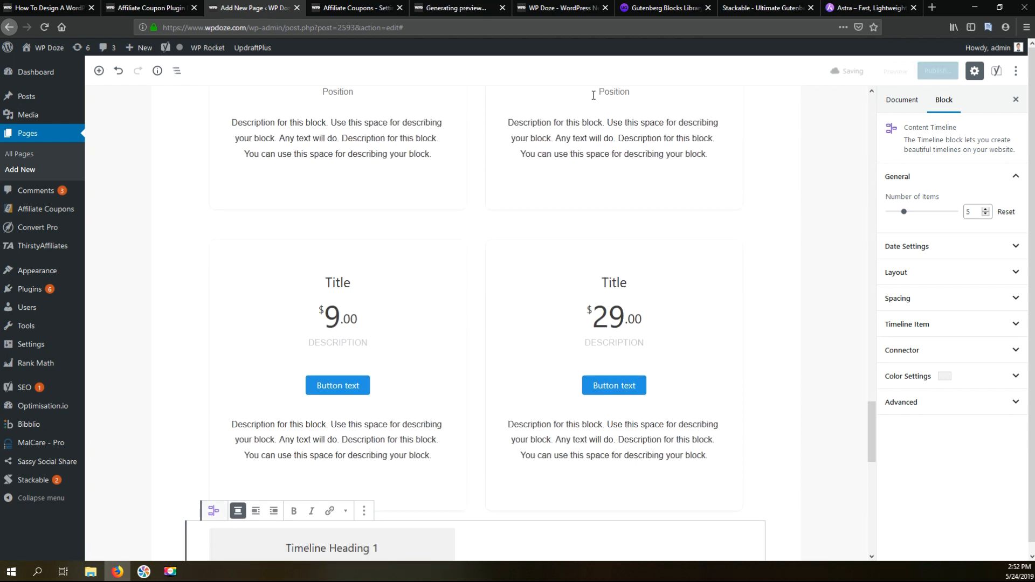
click(450, 10)
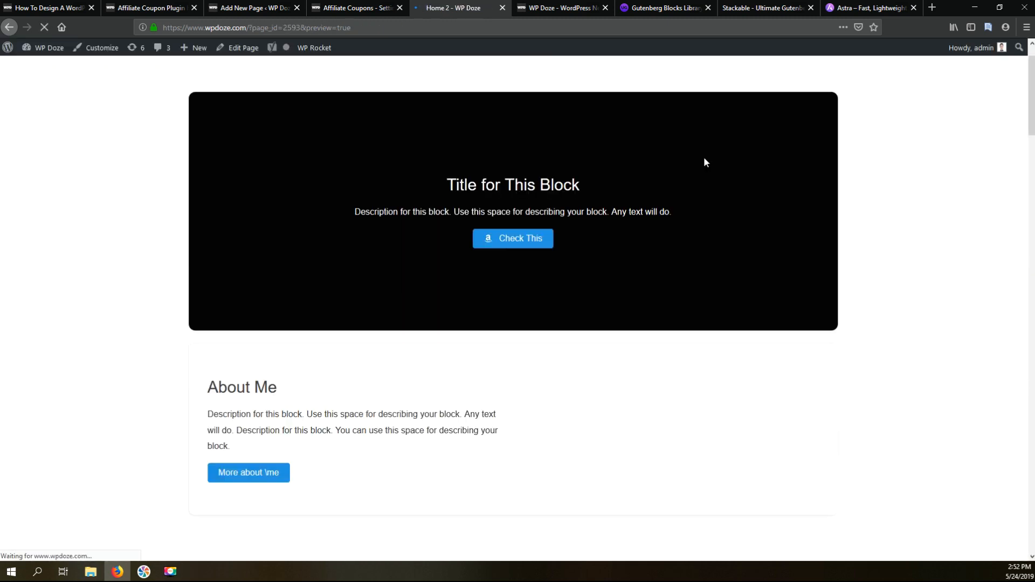
scroll(706, 162, down, 3)
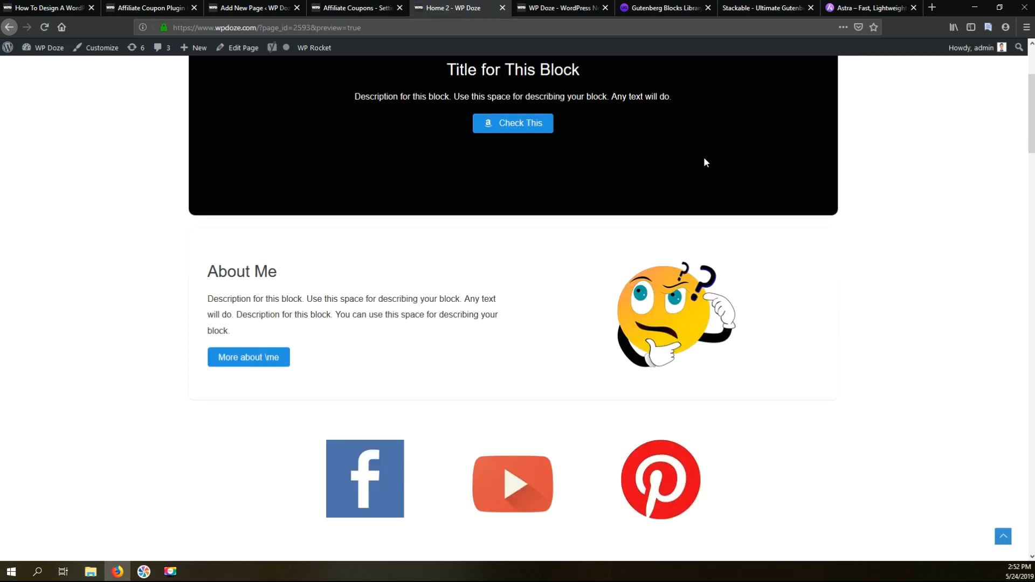
scroll(705, 162, down, 10)
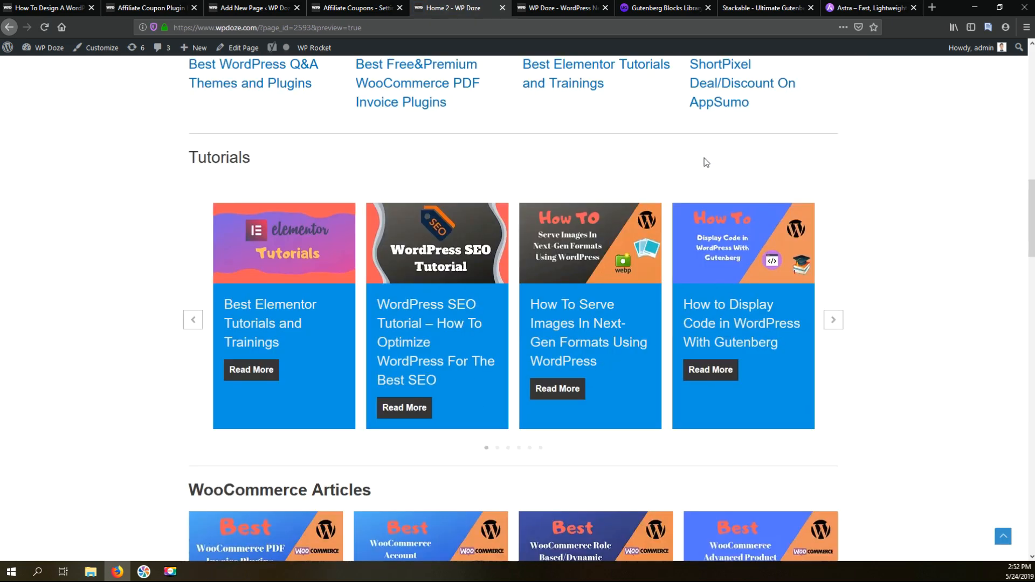
scroll(705, 159, down, 10)
scroll(704, 157, down, 7)
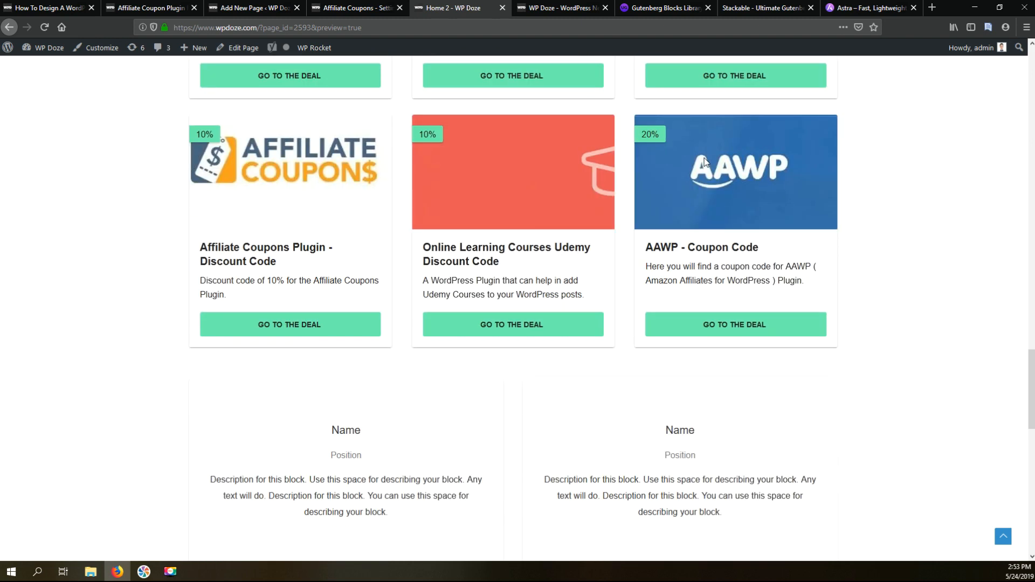
Examine the team member, pricing box and content timeline sections in the preview, returning up past the WooCommerce articles
scroll(705, 162, down, 2)
drag(332, 325, 362, 327)
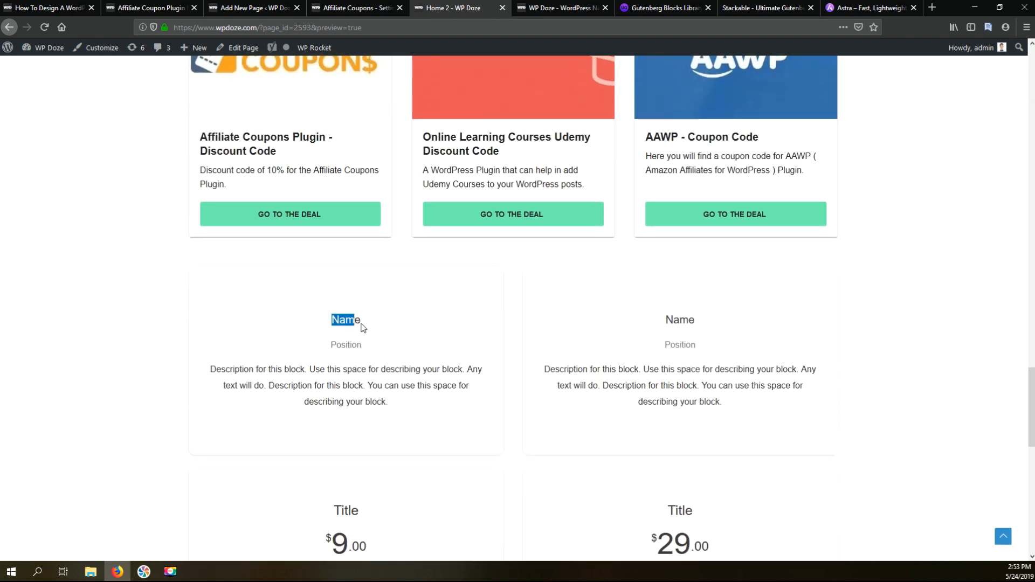
scroll(393, 316, down, 2)
scroll(593, 261, down, 4)
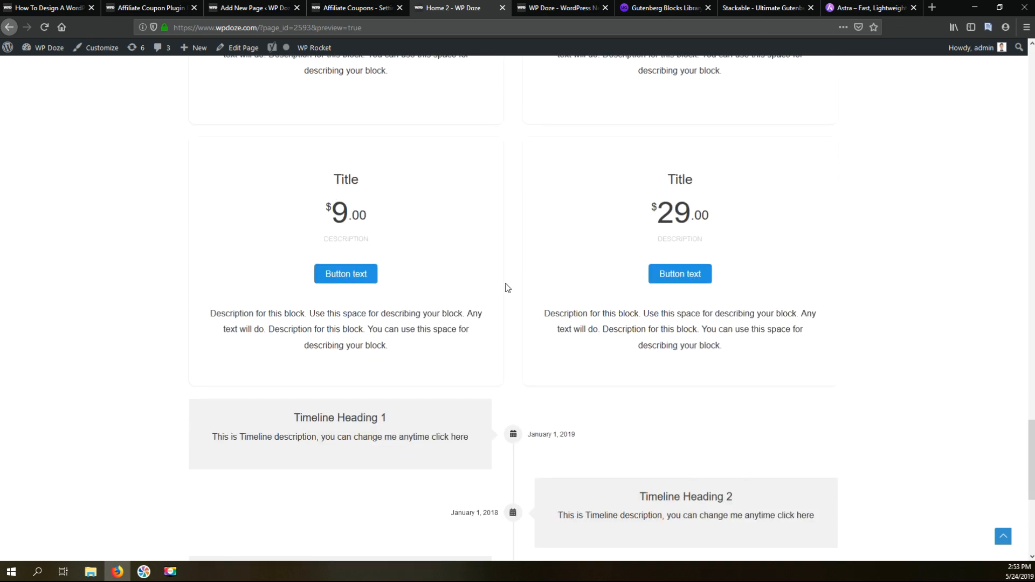
scroll(506, 288, down, 5)
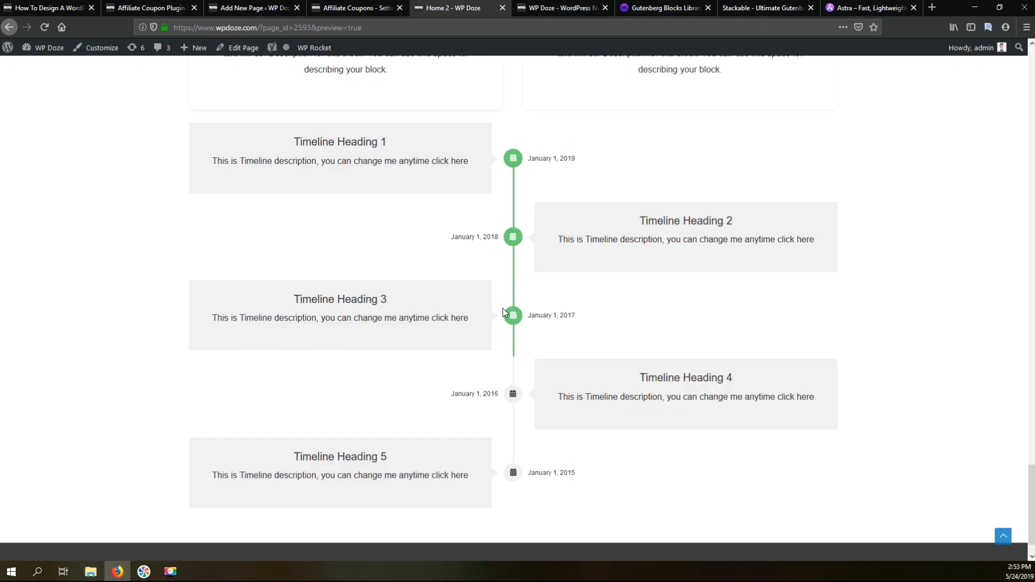
scroll(710, 307, up, 12)
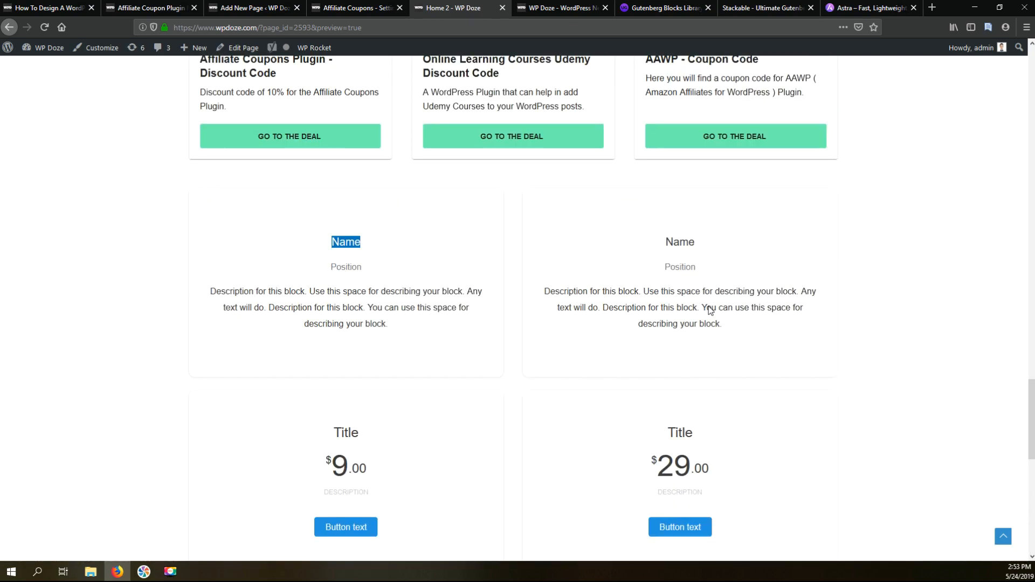
scroll(709, 312, up, 20)
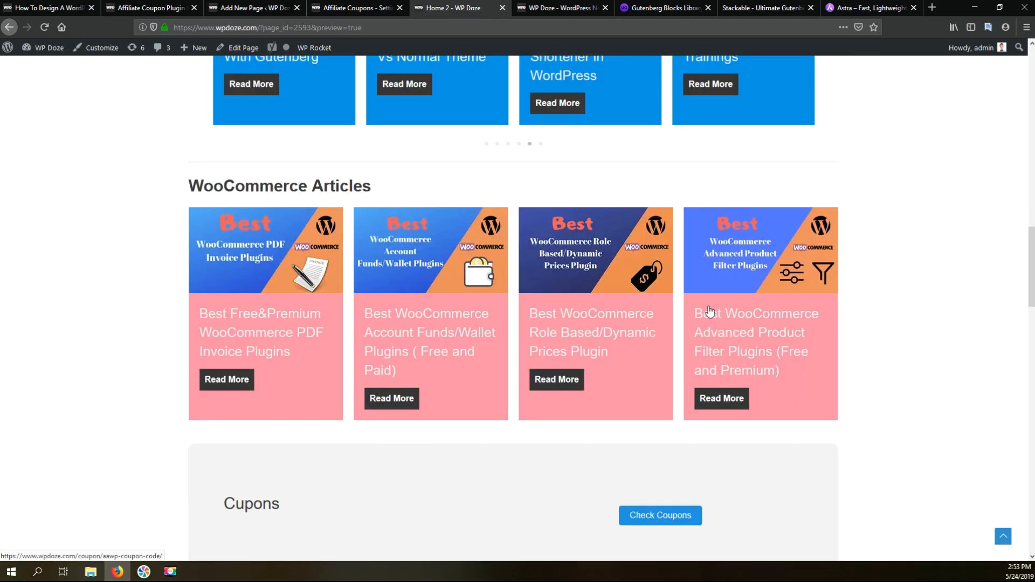
scroll(709, 311, up, 10)
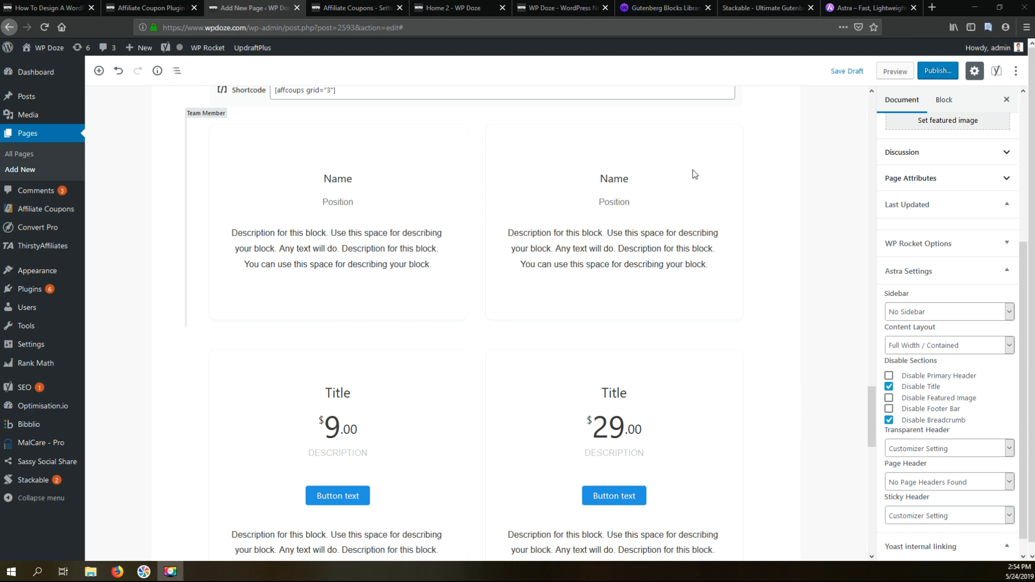
Back in the page editor, expand Yoast SEO Premium below the content and open its snippet editor to view the SEO title, slug and meta description
scroll(778, 232, down, 8)
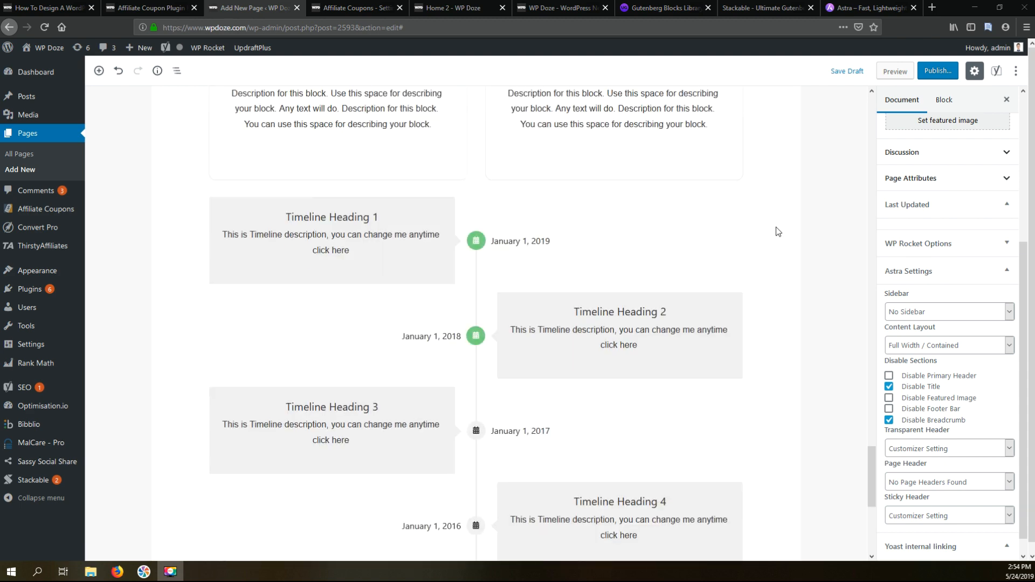
scroll(778, 232, down, 6)
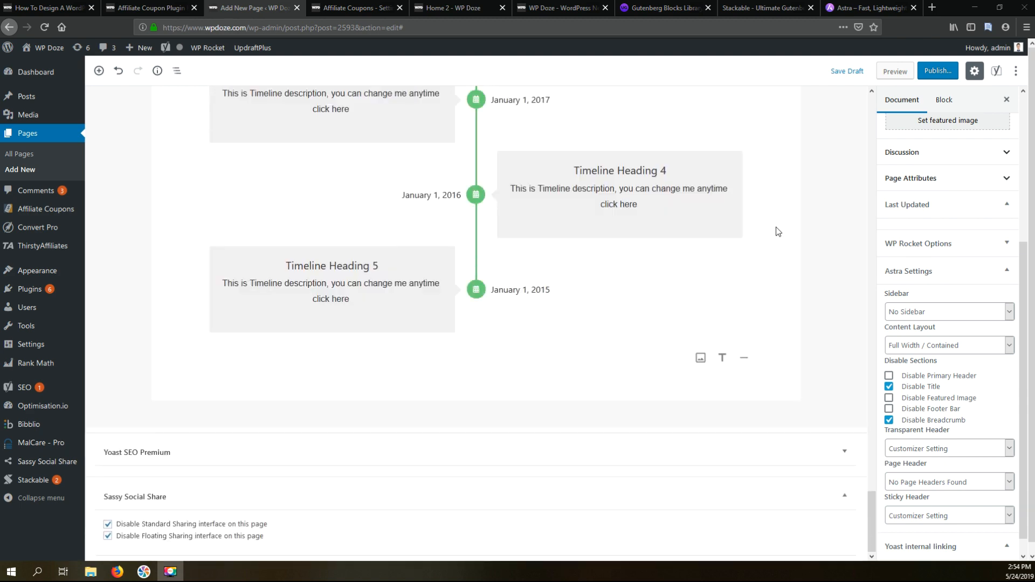
click(842, 451)
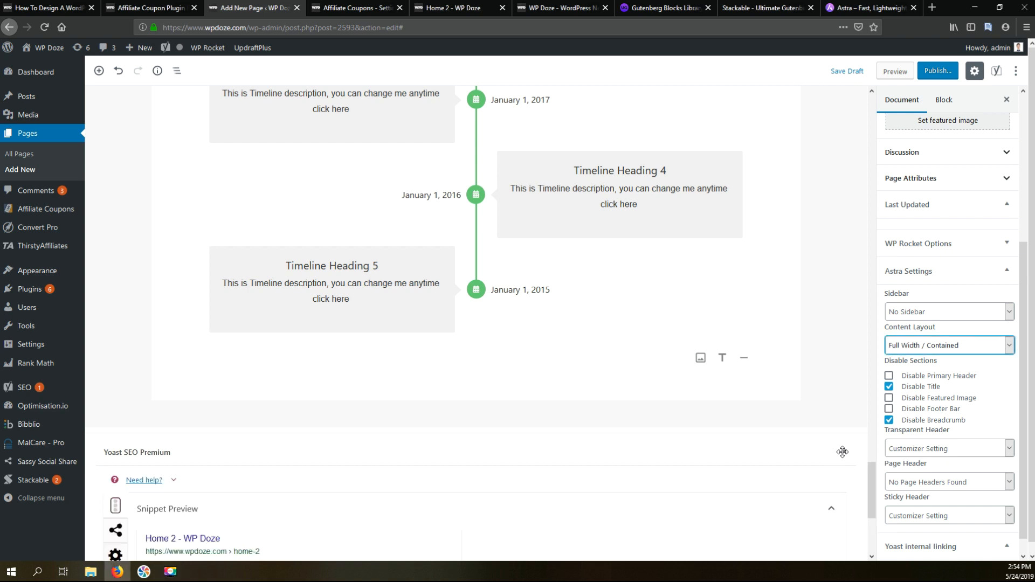
scroll(698, 381, down, 4)
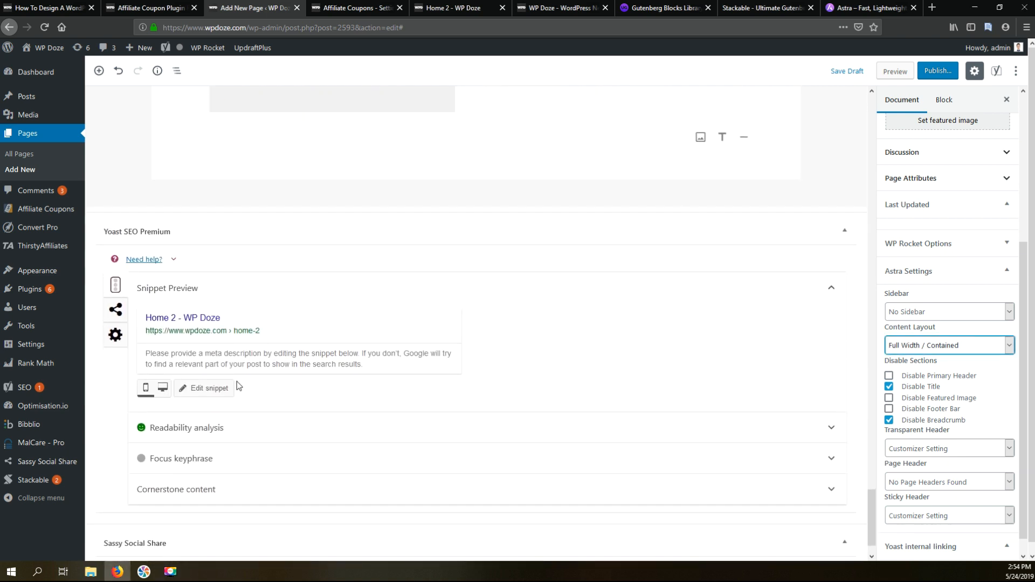
click(222, 382)
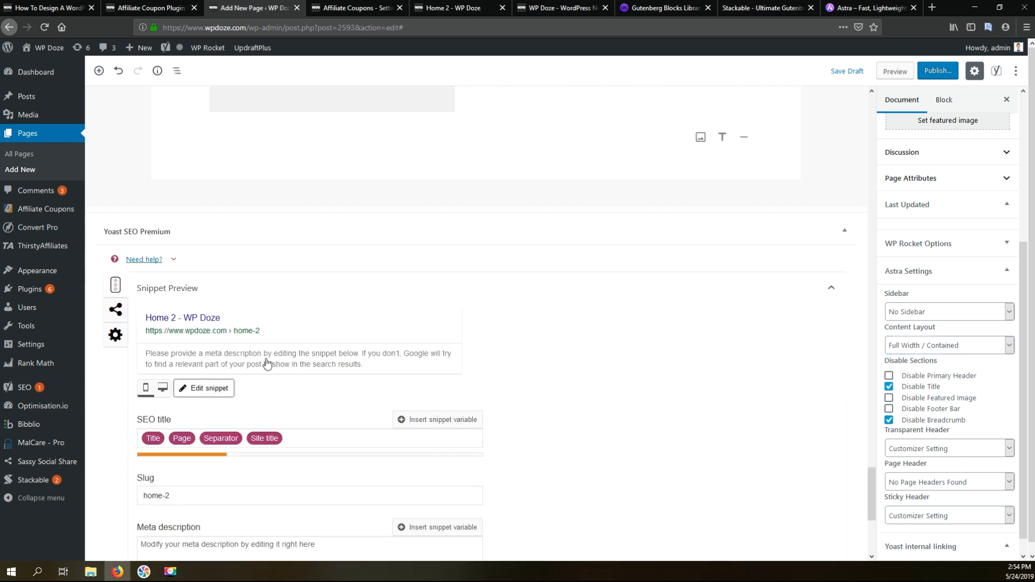
scroll(262, 383, down, 2)
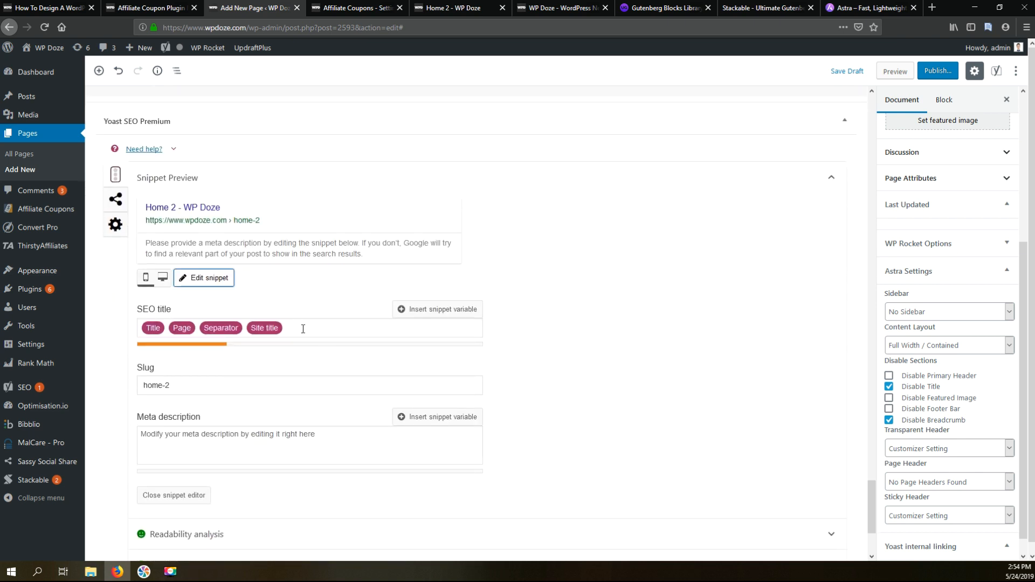
scroll(496, 391, up, 4)
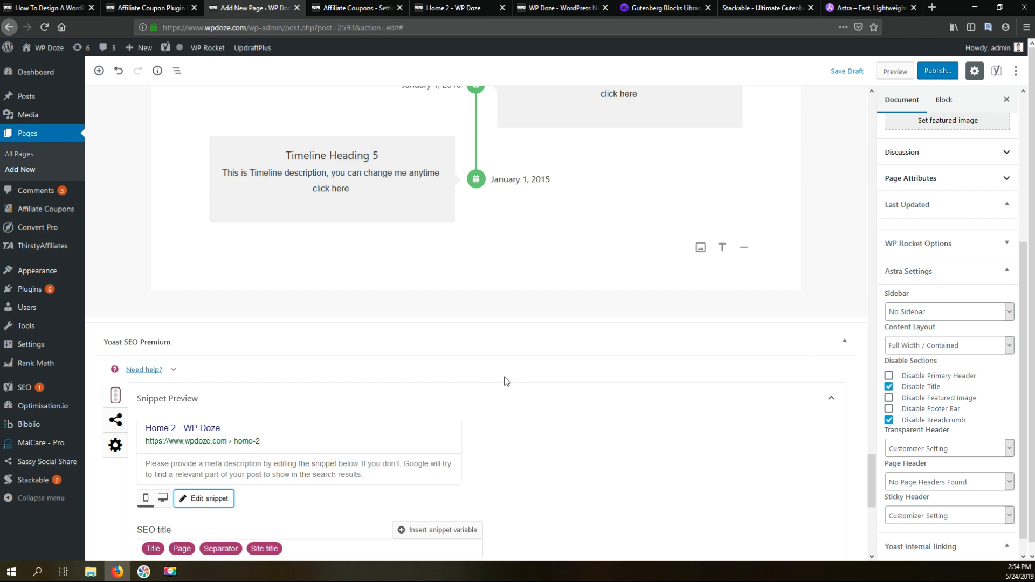
Save the page as a draft and open the site's Reading settings
scroll(501, 380, up, 15)
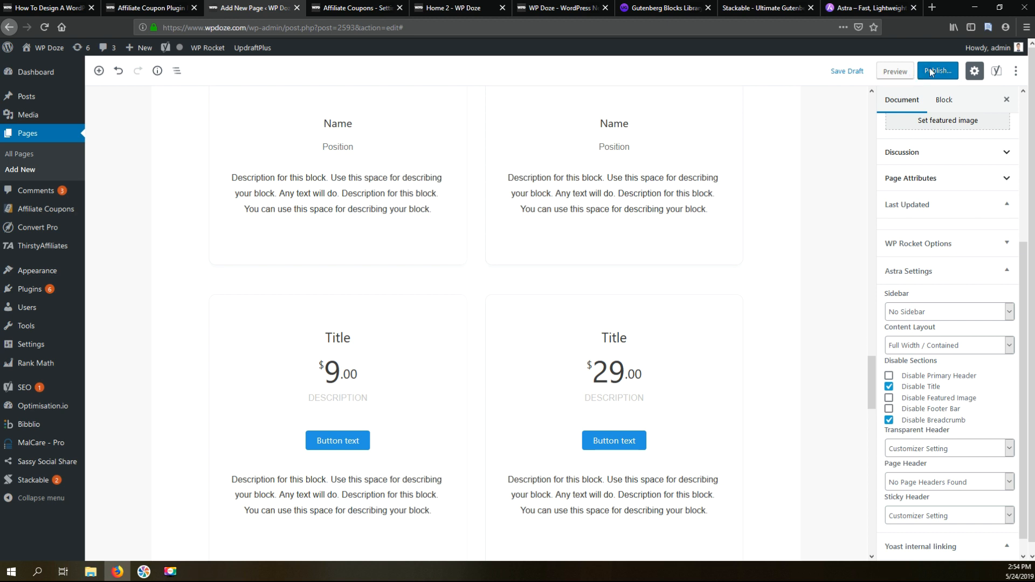
click(855, 72)
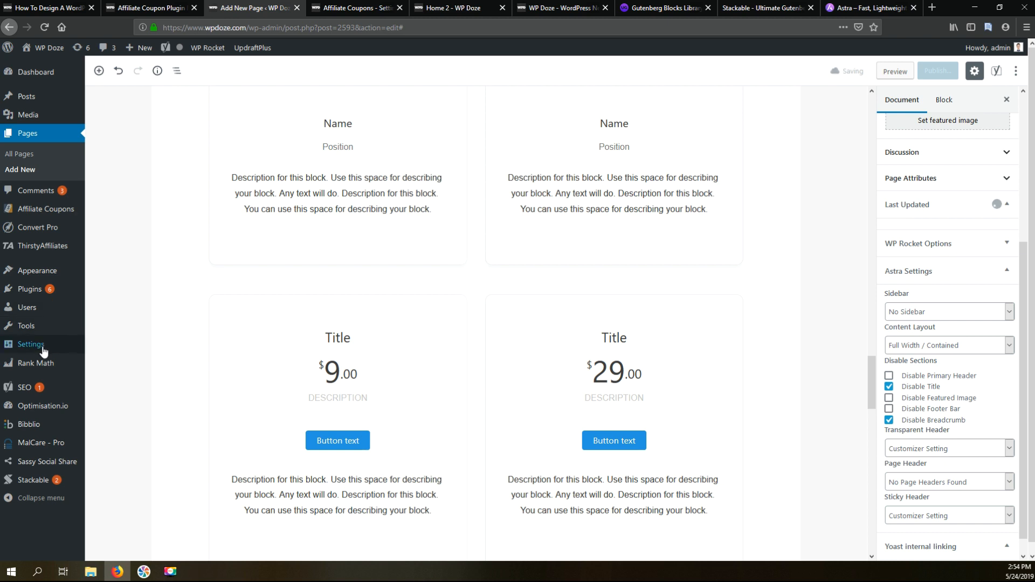
mouse_move(42, 349)
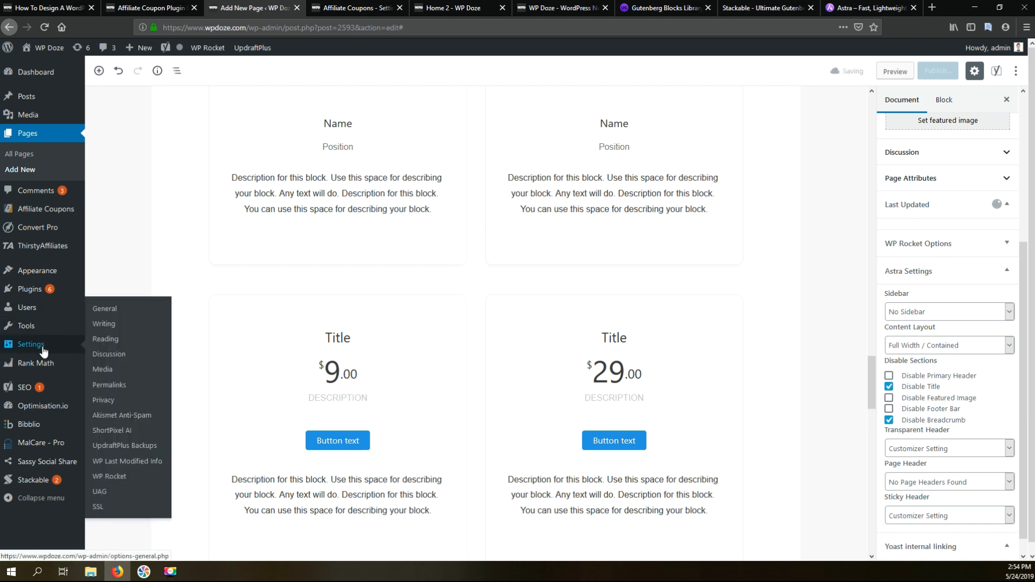
click(119, 340)
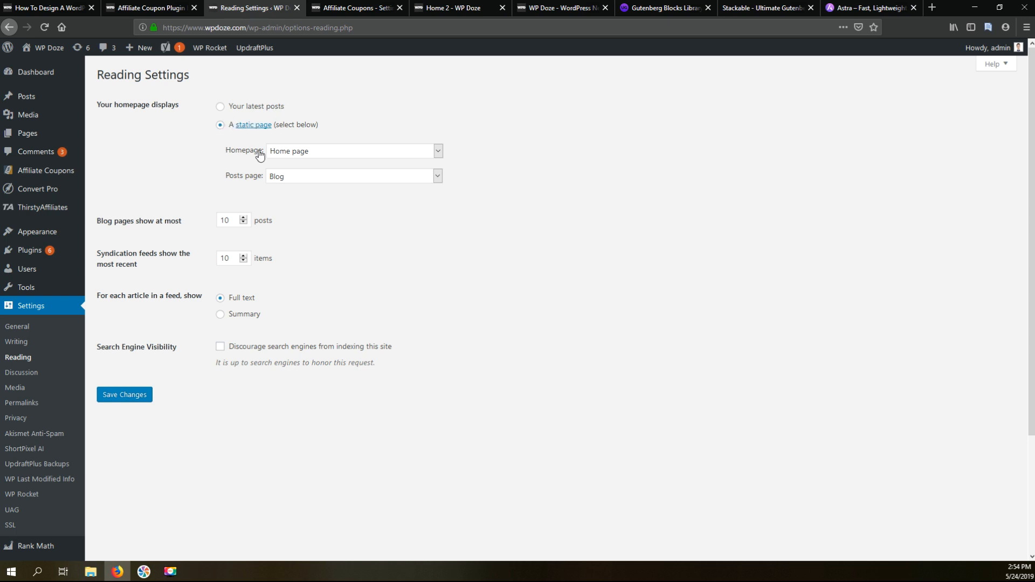
Look through the page choices offered for the static homepage and the posts page
click(328, 152)
click(327, 152)
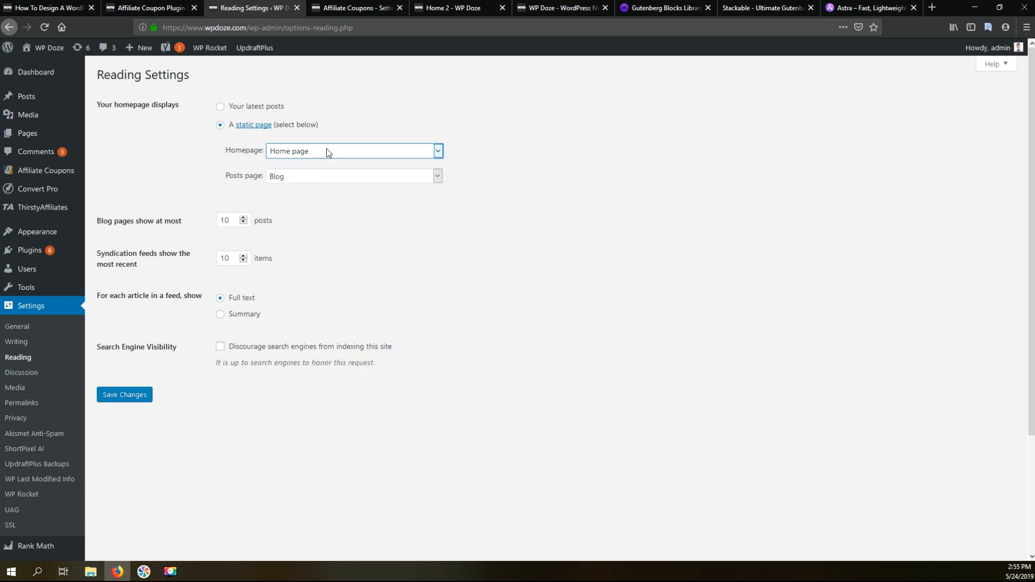
click(312, 176)
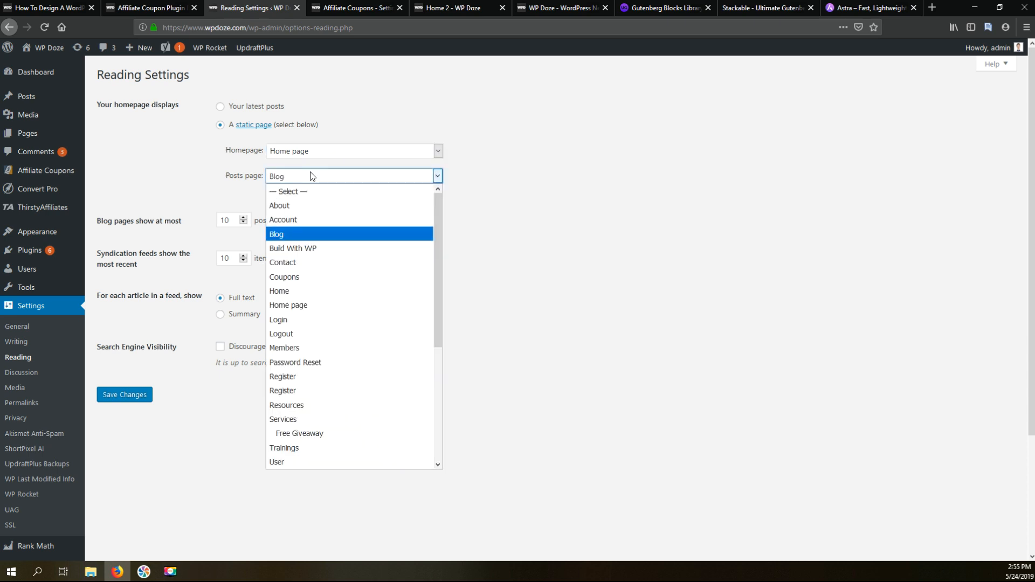
click(312, 177)
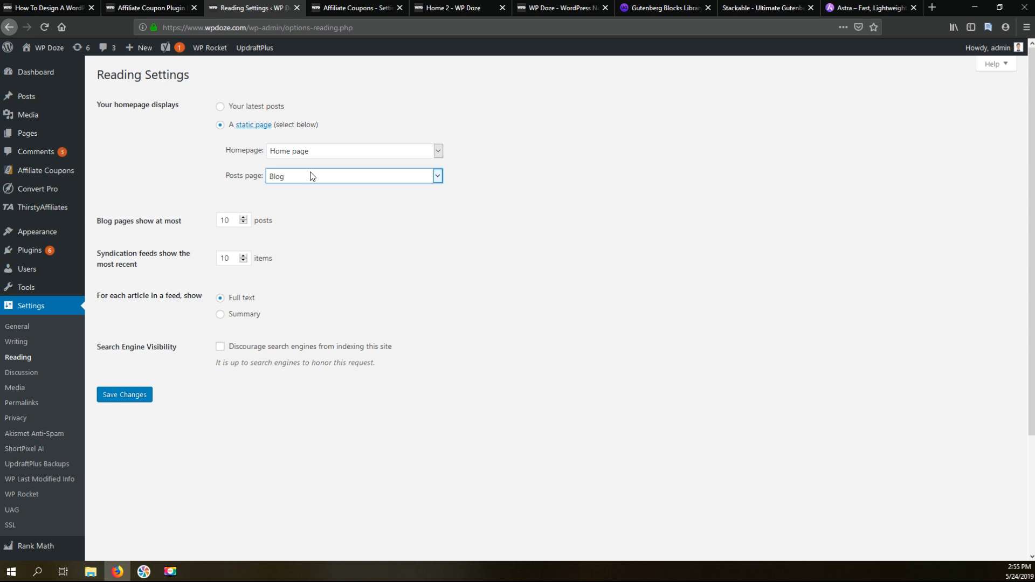
click(286, 179)
click(286, 178)
click(287, 177)
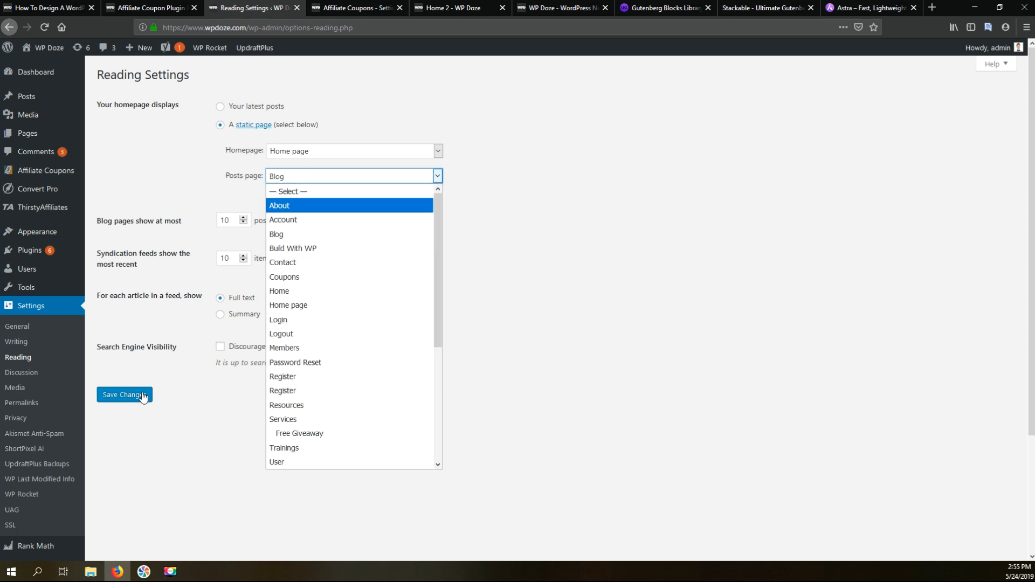
click(188, 422)
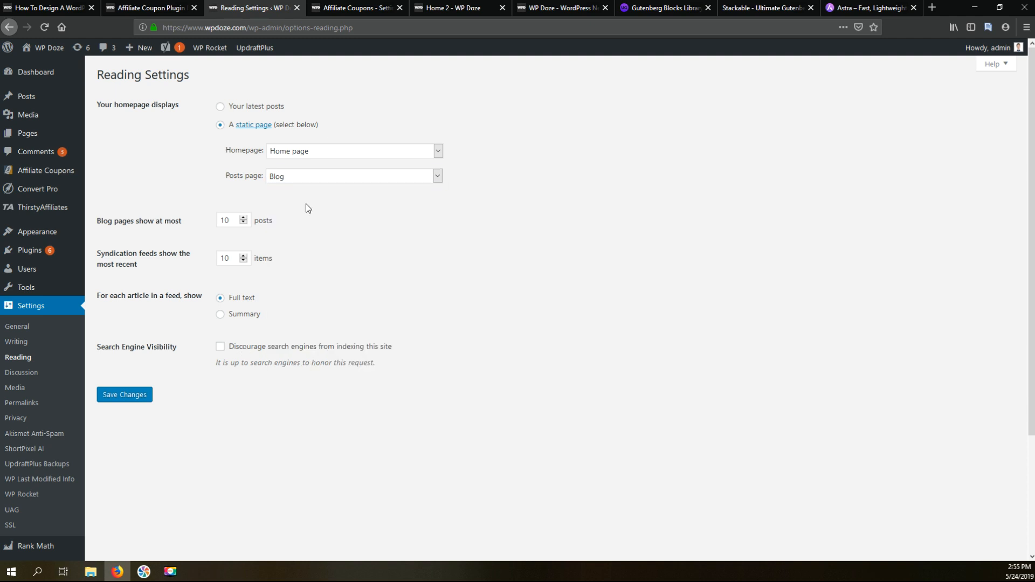
Switch from the Home 2 preview to the live WP Doze home page and review its sections from the header to the coupons
click(426, 12)
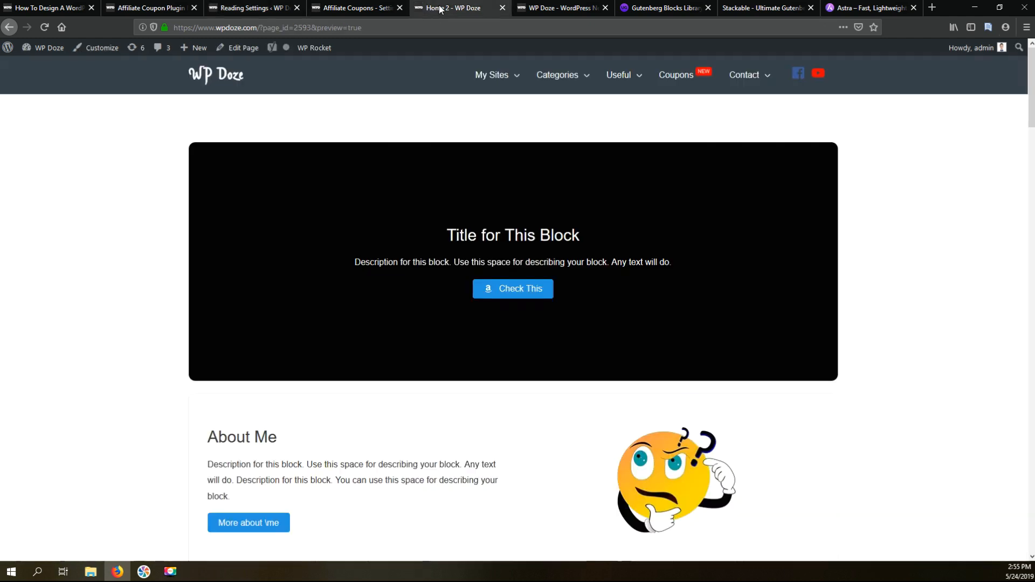
click(536, 11)
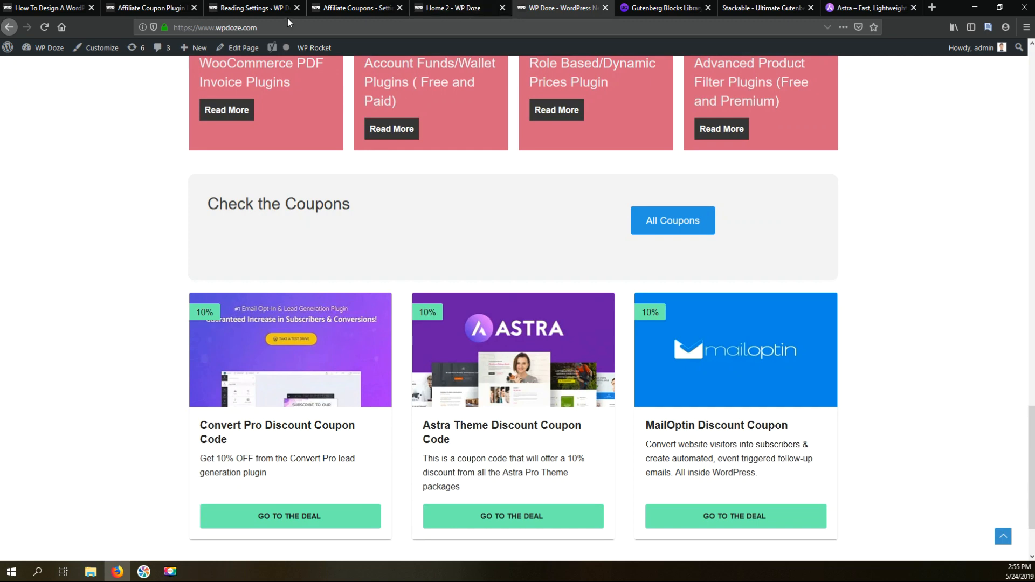
scroll(359, 138, up, 3)
scroll(359, 137, up, 20)
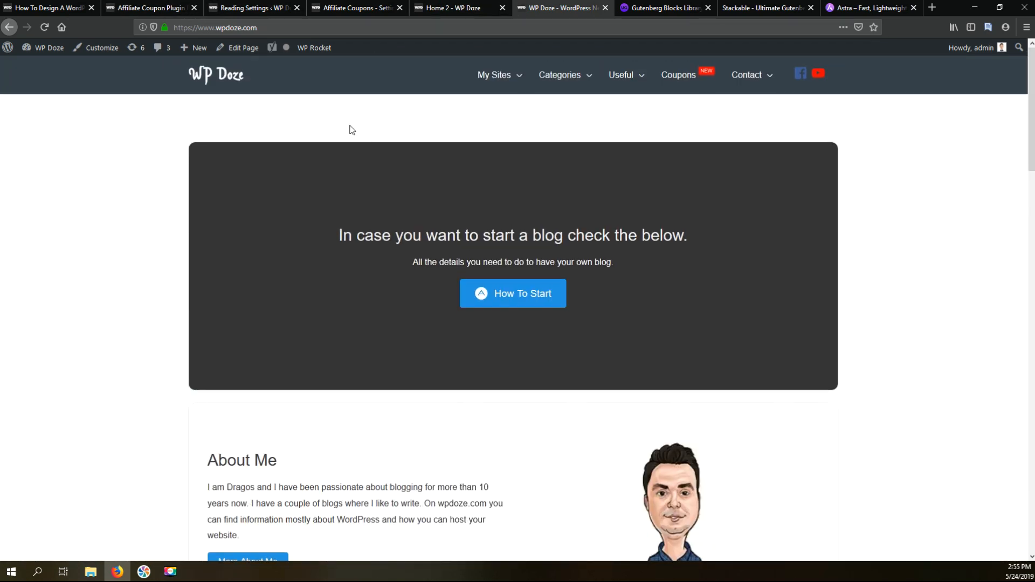
scroll(350, 125, down, 10)
scroll(335, 127, down, 10)
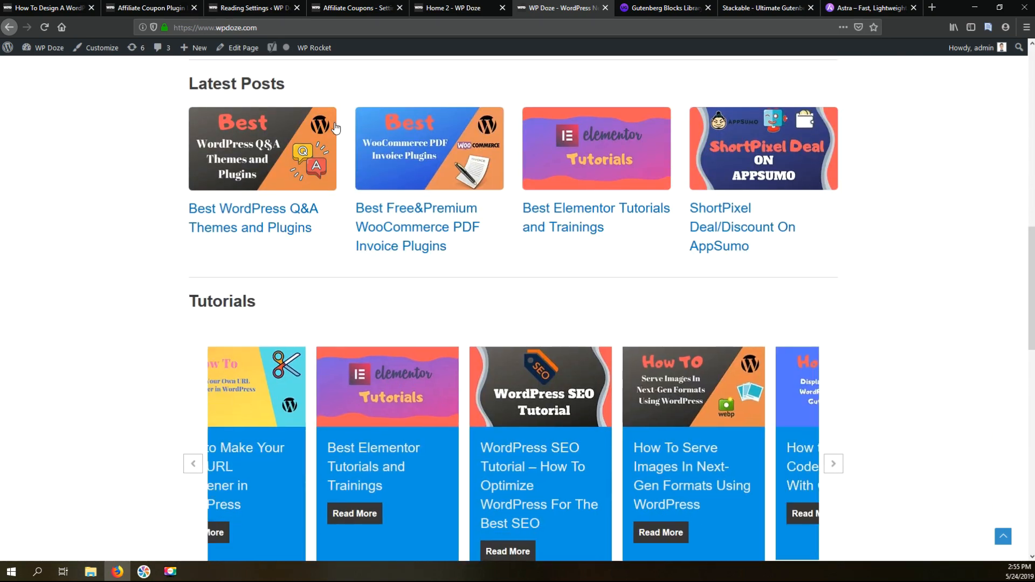
scroll(335, 127, down, 3)
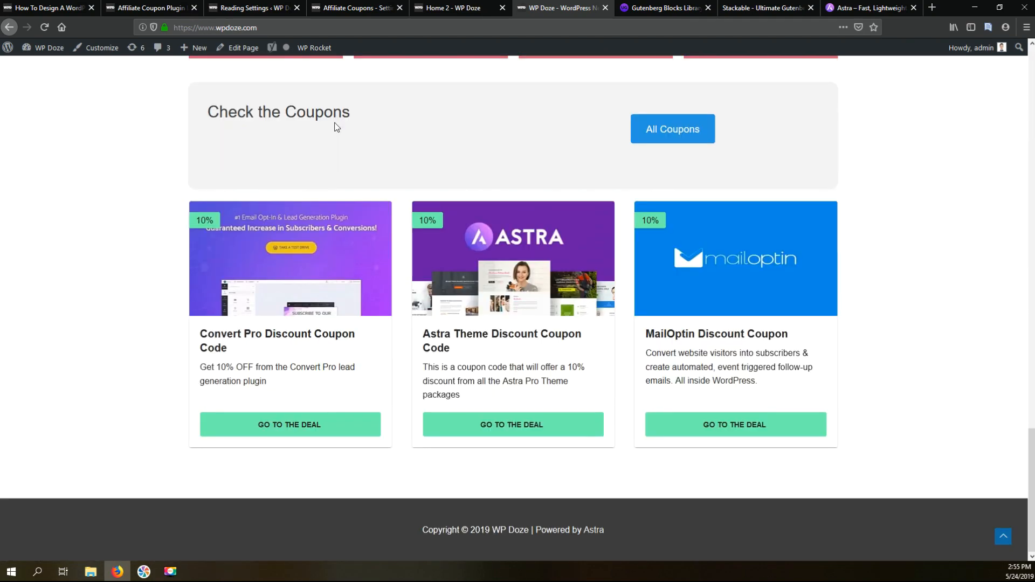
scroll(335, 128, up, 20)
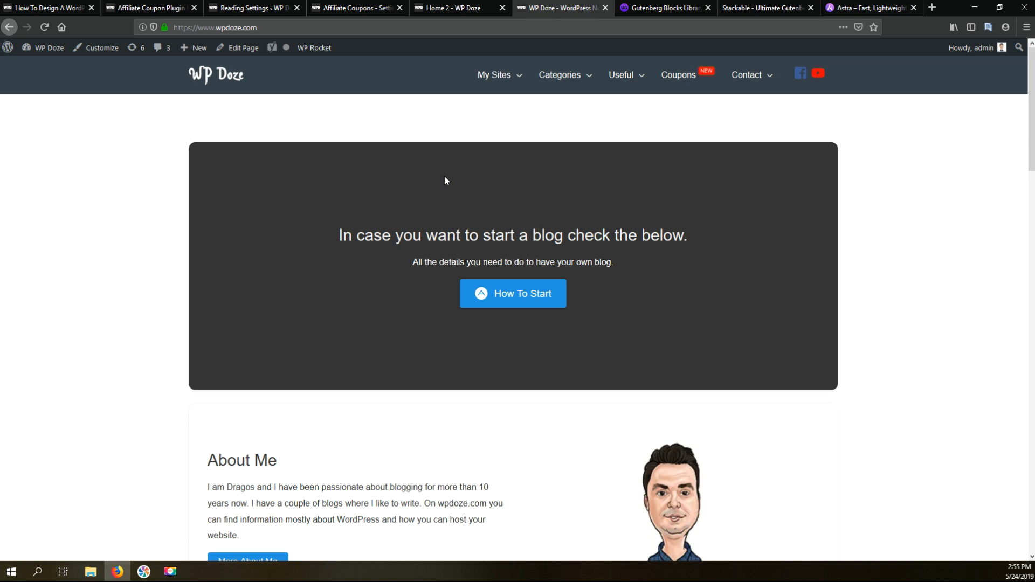
scroll(445, 176, down, 4)
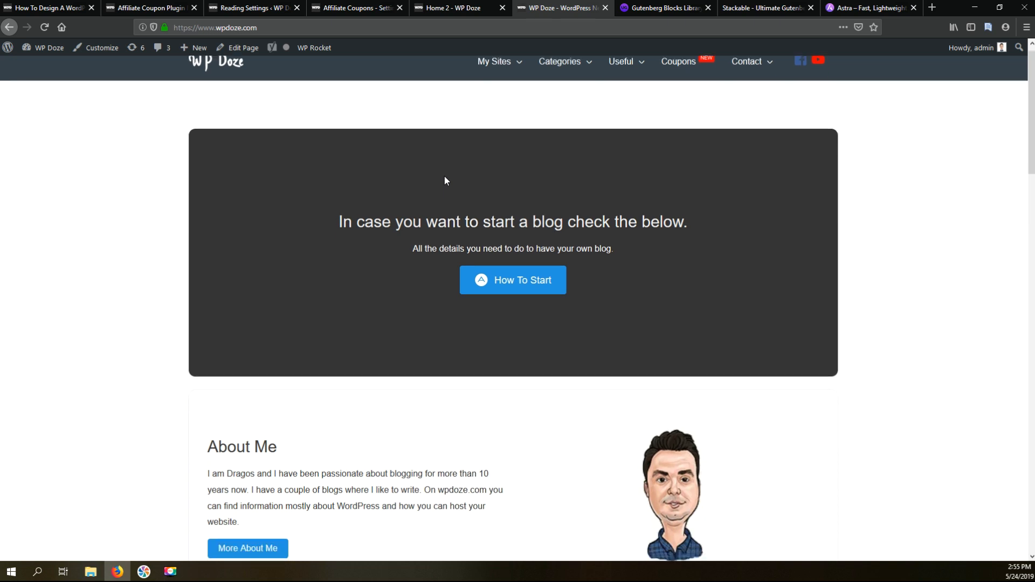
scroll(445, 176, down, 3)
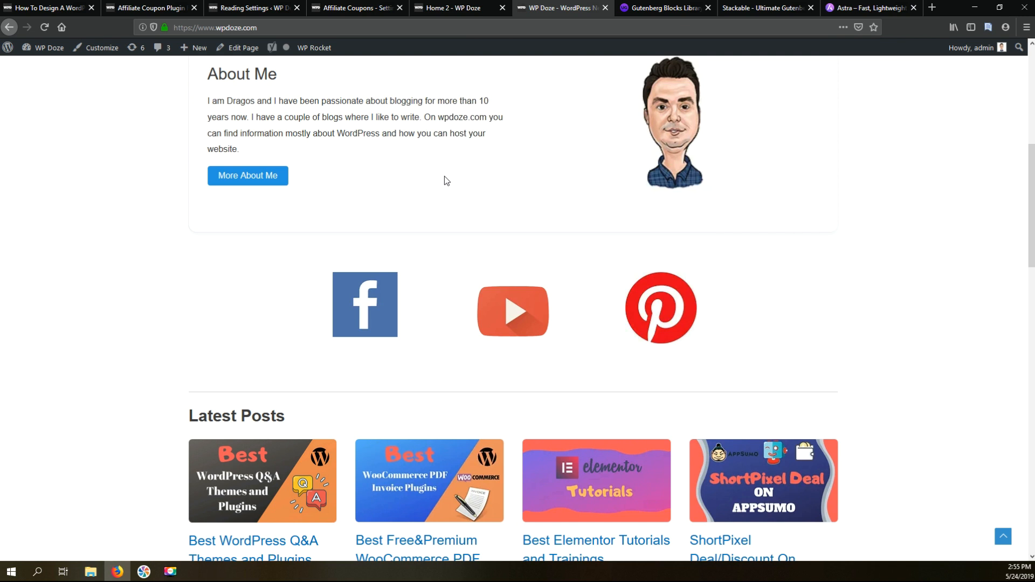
scroll(445, 180, down, 3)
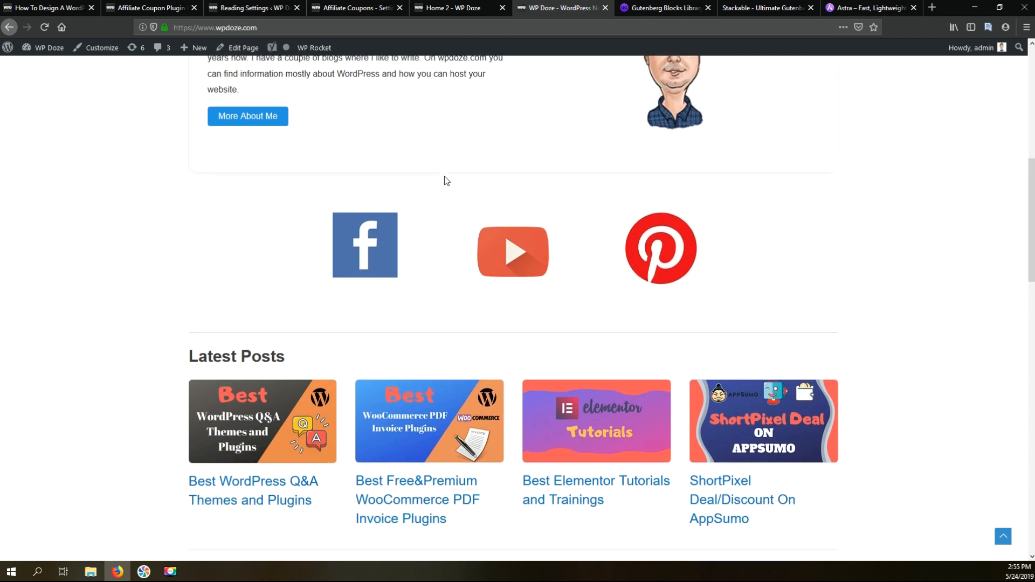